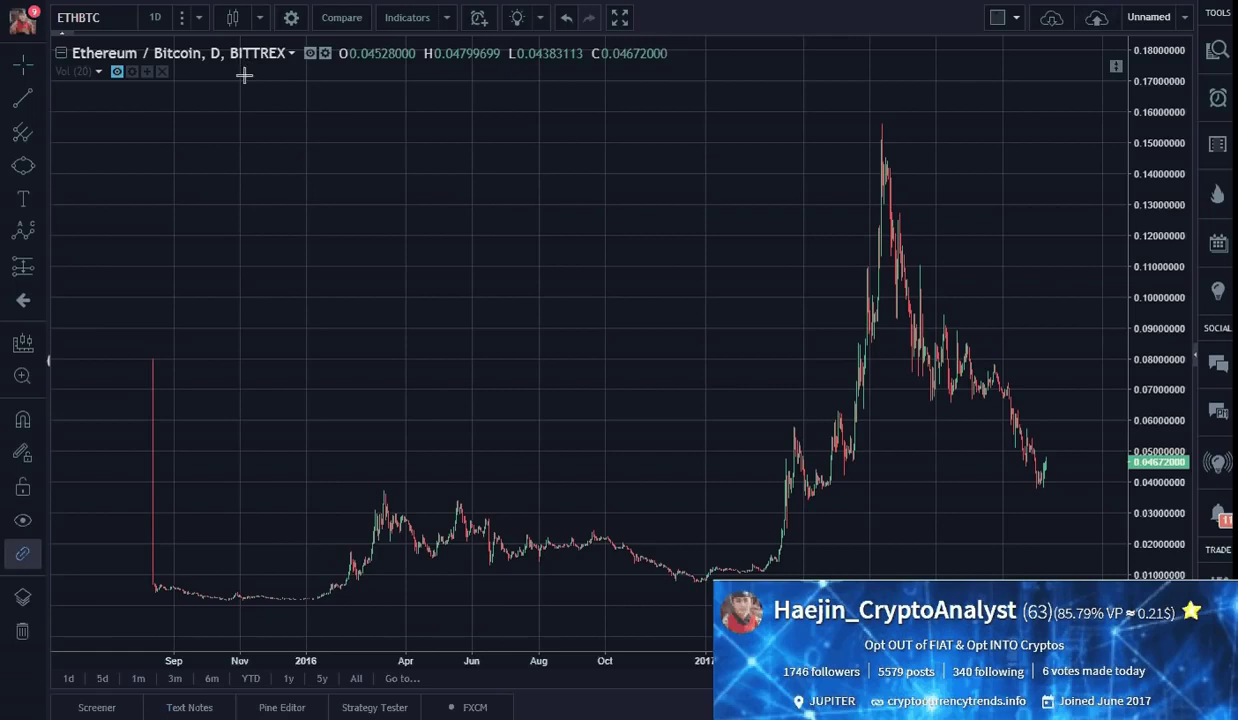
# Draw an Elliott Impulse Wave (12345) from the November 2015 low through the March 2016 high and 2017 swings to the peak at about 0.158.
pyautogui.click(35, 233)
pyautogui.click(121, 437)
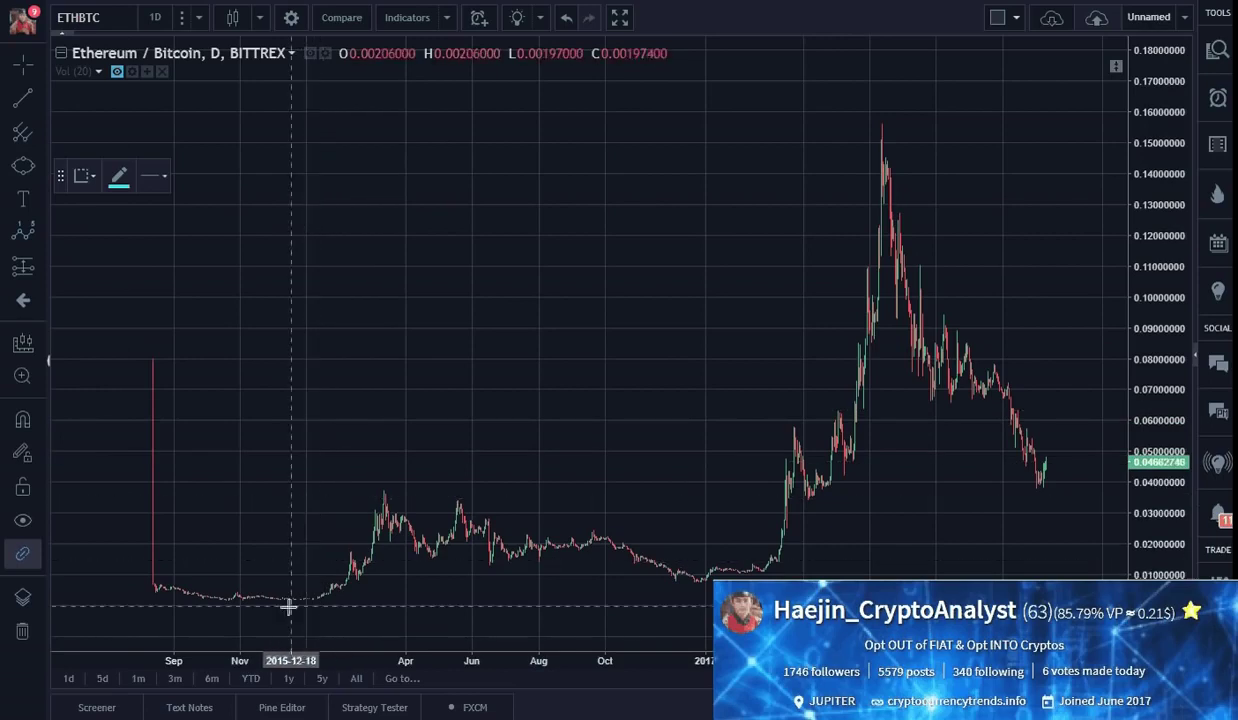
pyautogui.click(256, 603)
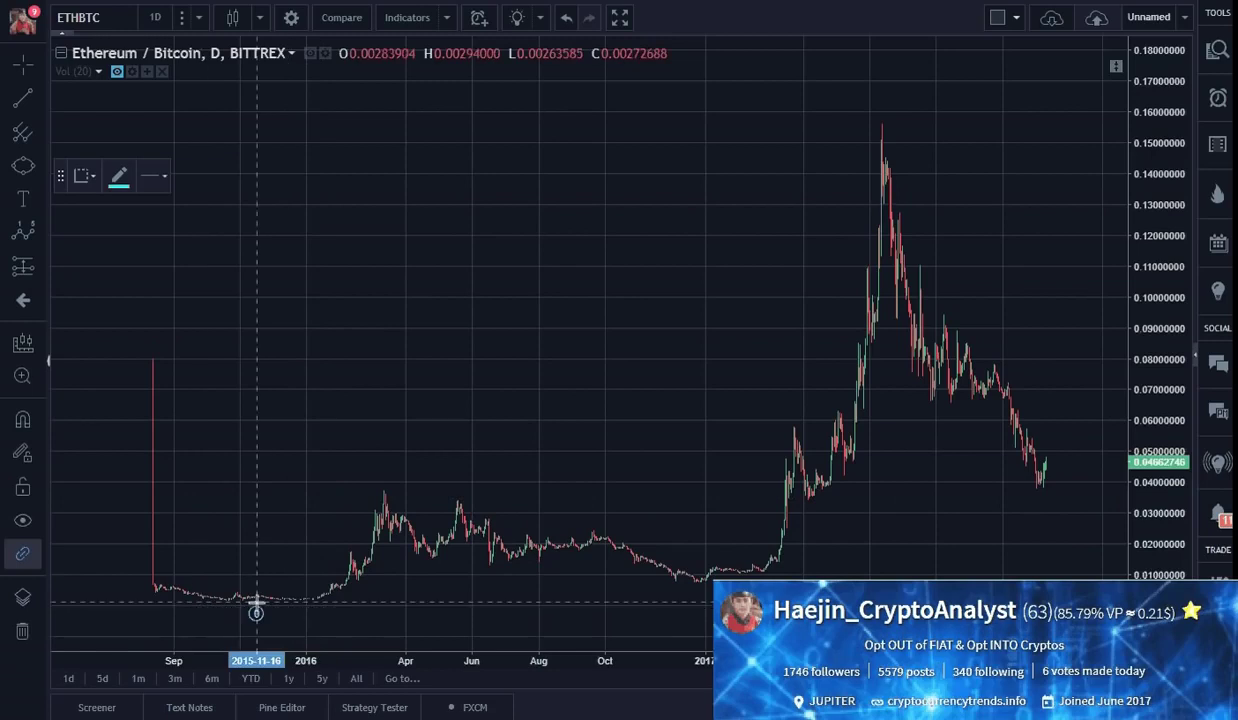
pyautogui.click(381, 496)
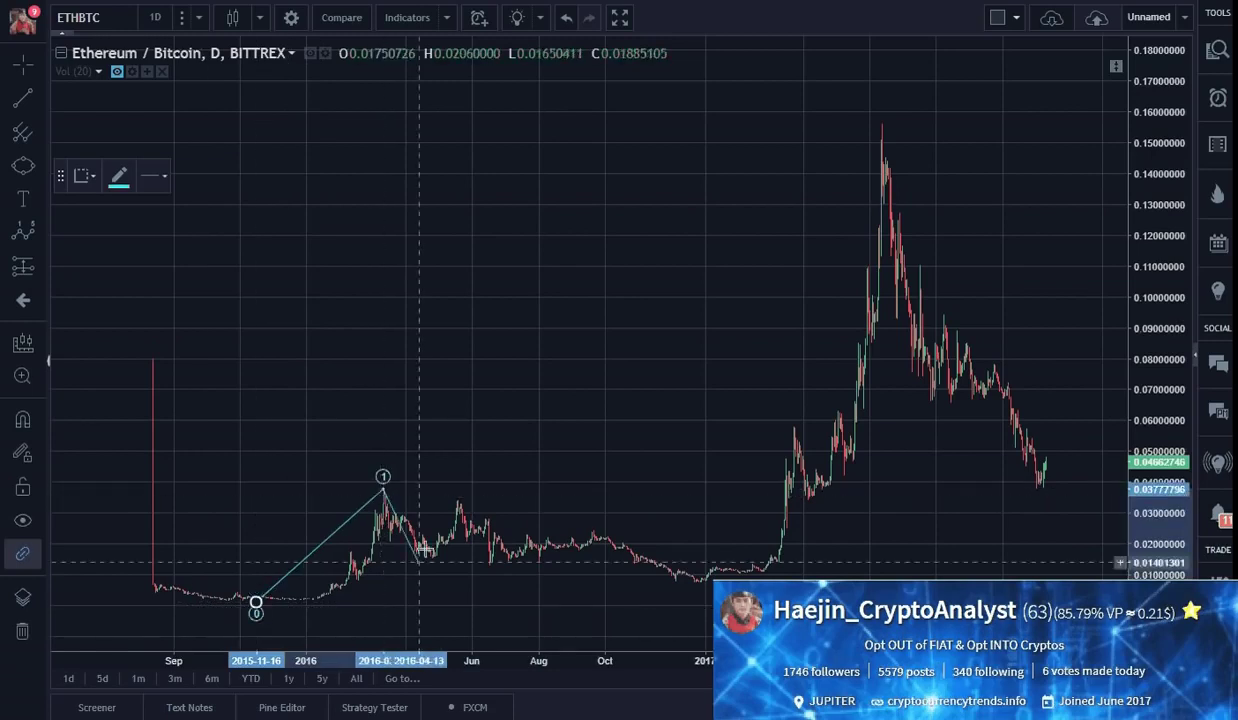
pyautogui.click(707, 587)
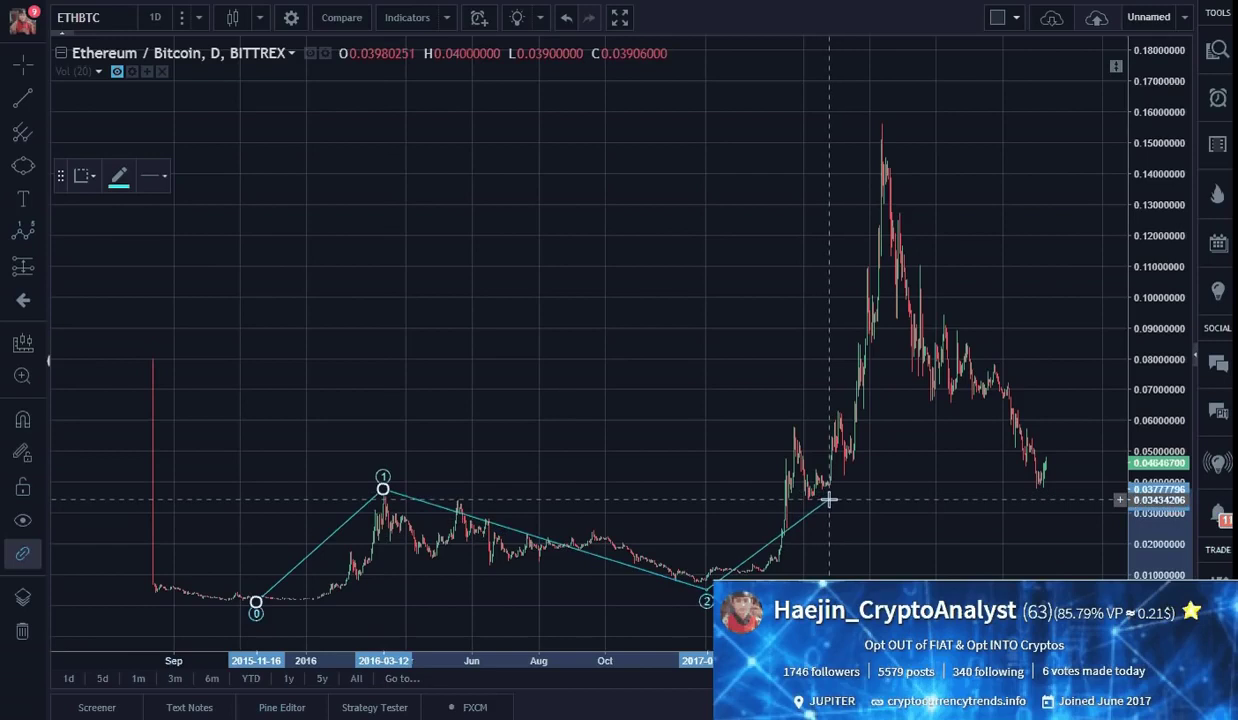
pyautogui.click(836, 408)
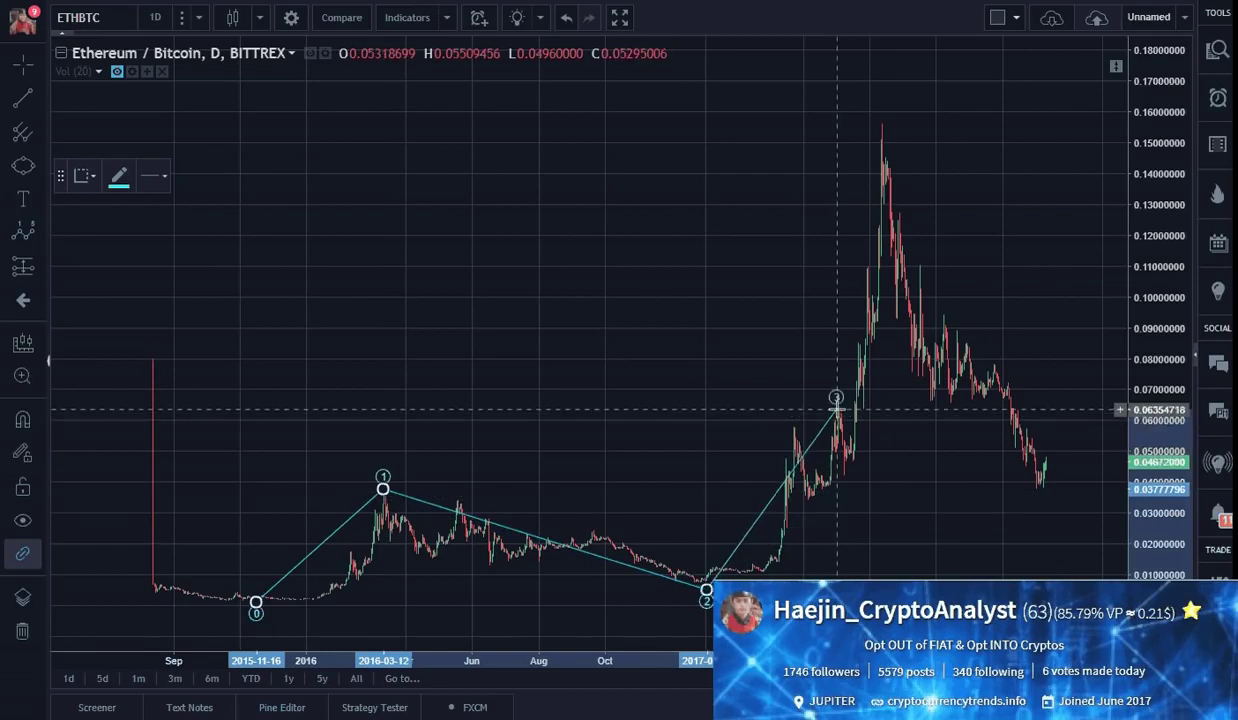
pyautogui.click(855, 485)
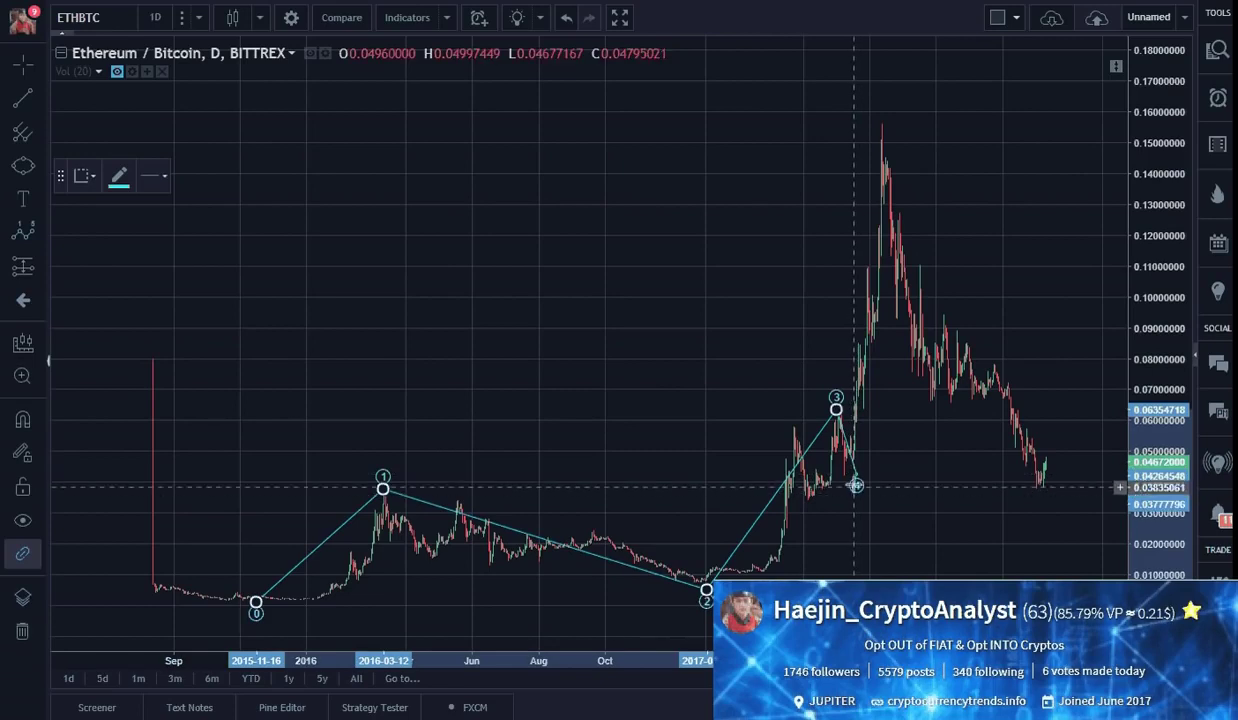
pyautogui.click(878, 117)
# Hide the impulse wave's connecting lines and set its colour to white.
pyautogui.doubleClick(878, 117)
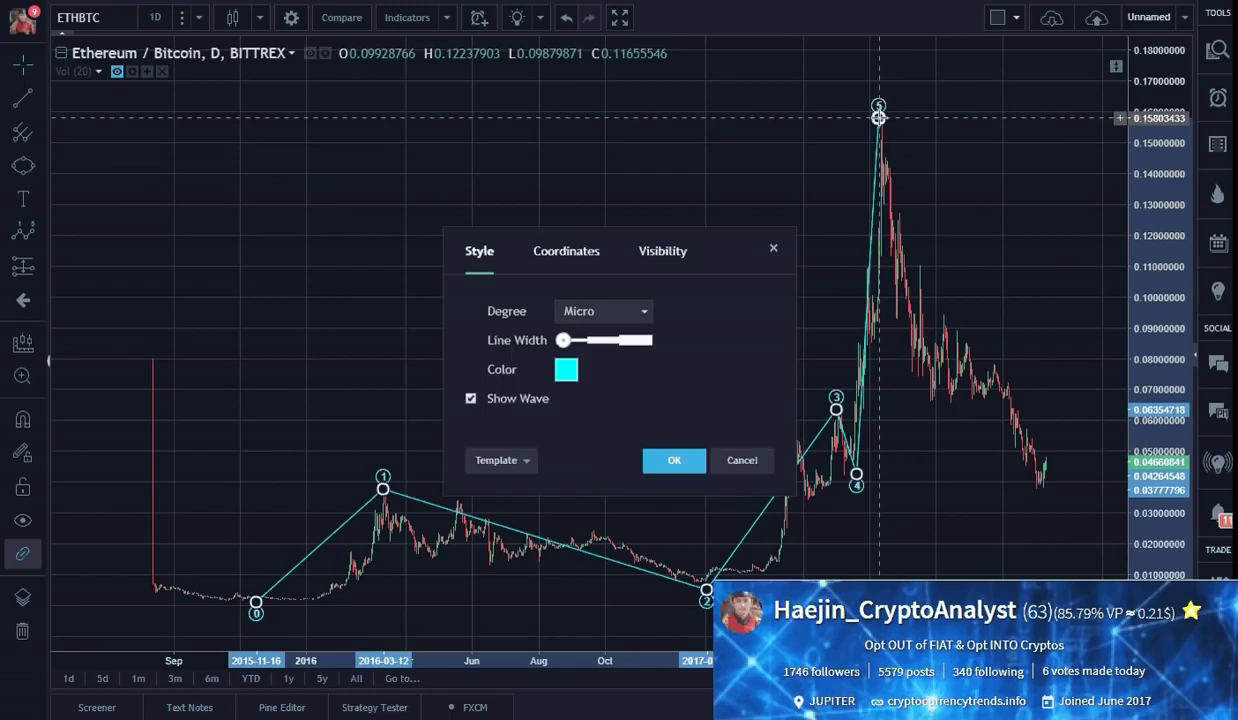
pyautogui.click(497, 400)
pyautogui.click(674, 460)
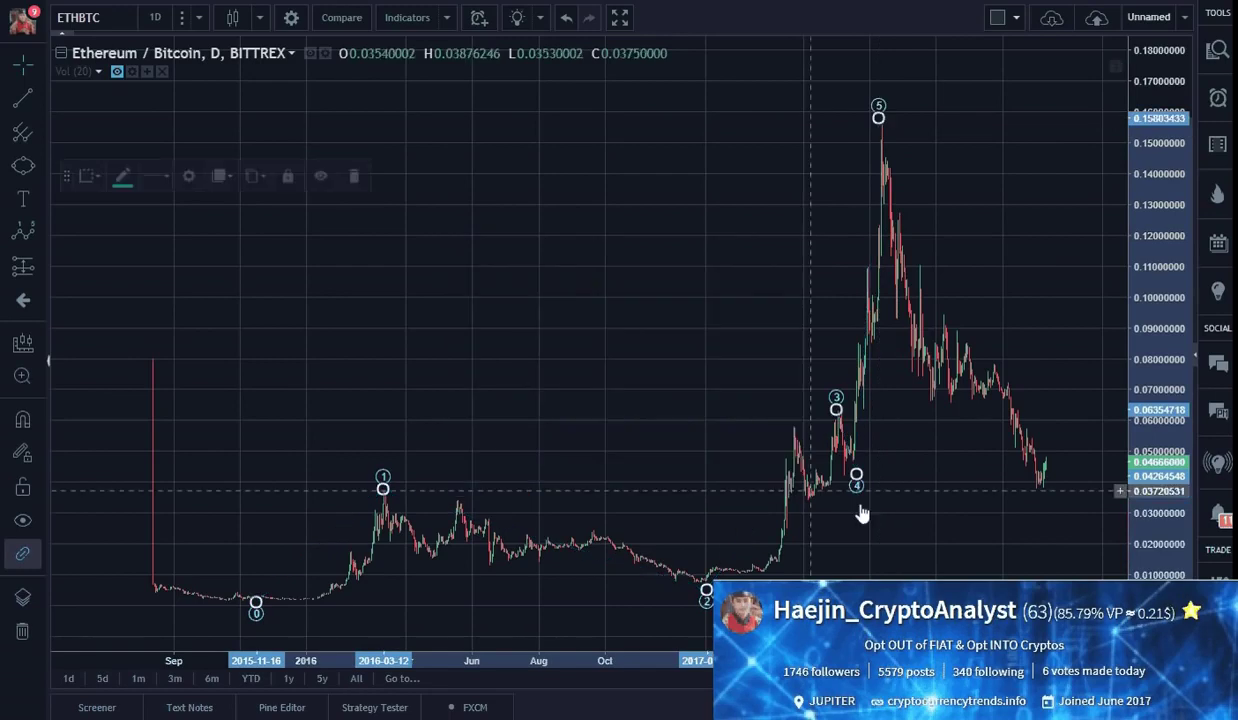
pyautogui.click(119, 178)
pyautogui.click(257, 206)
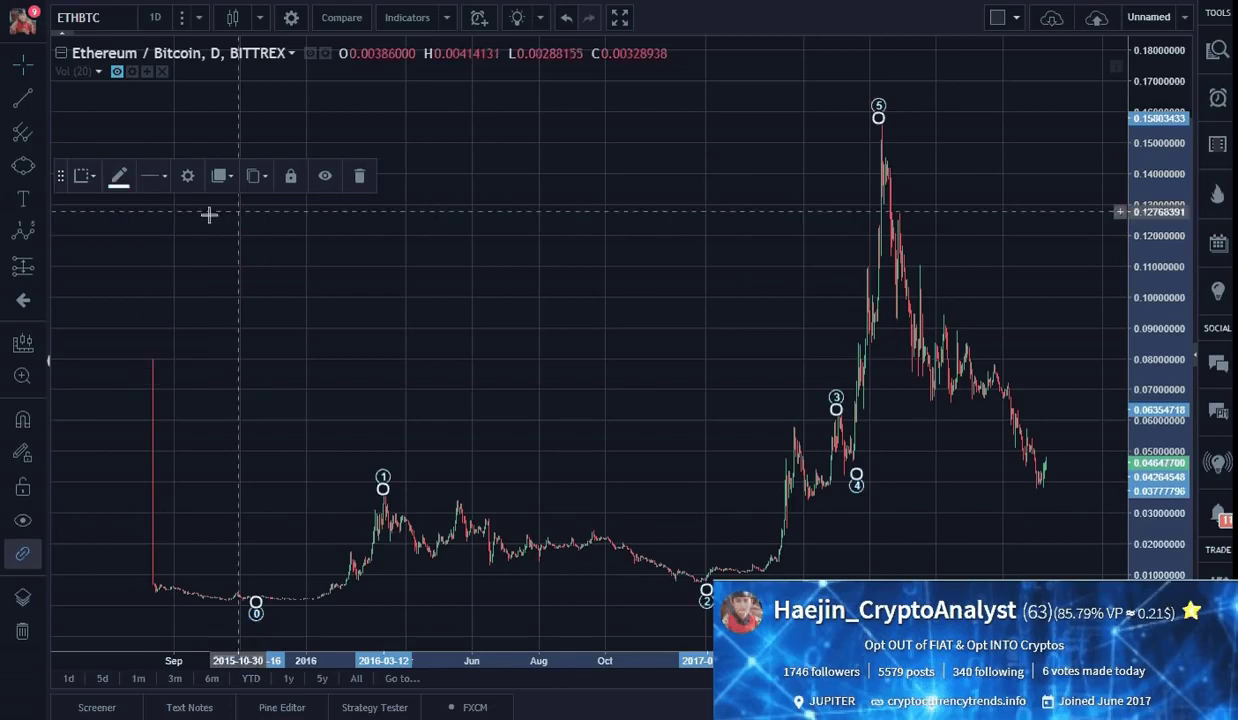
# Set the impulse wave's degree to Subminuette.
pyautogui.doubleClick(383, 490)
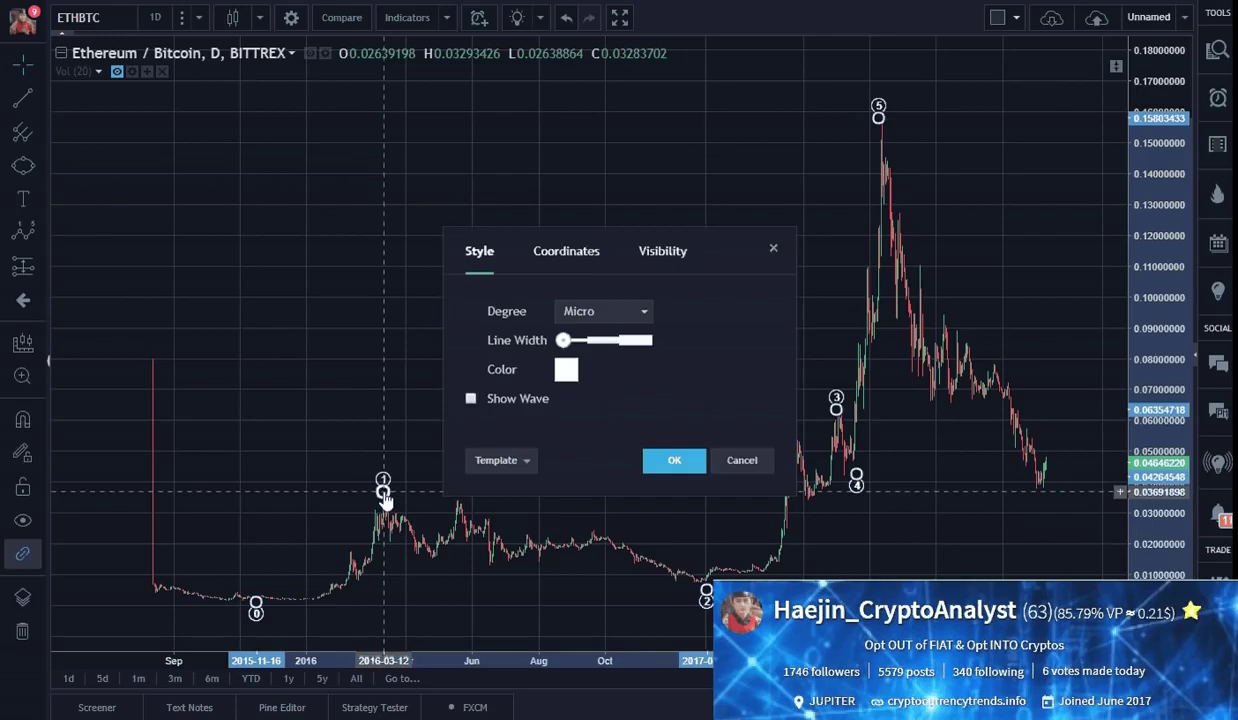
pyautogui.click(595, 311)
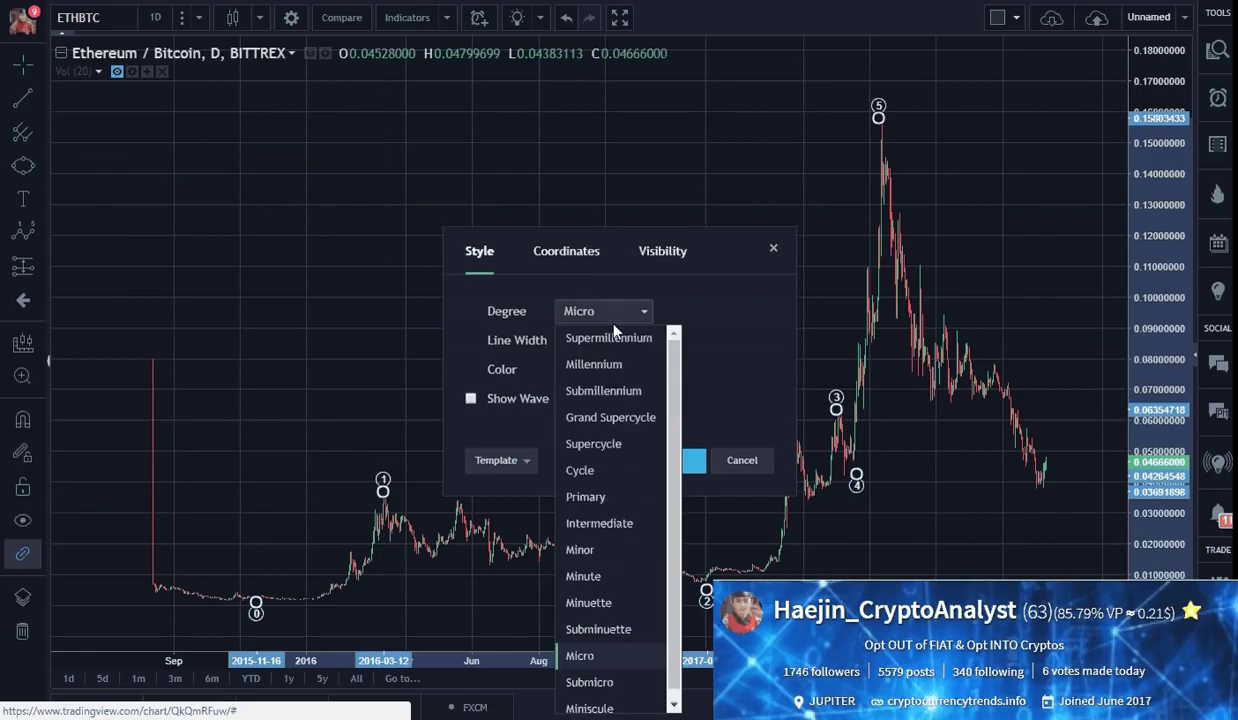
pyautogui.click(612, 630)
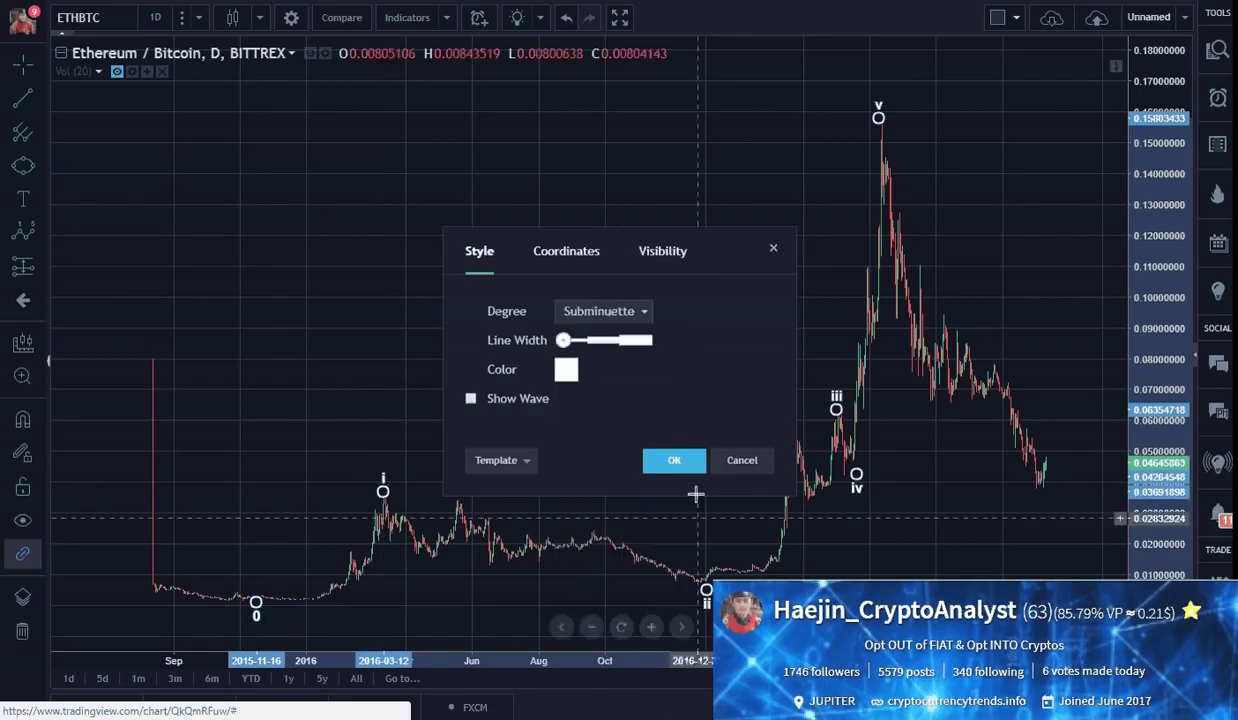
pyautogui.click(661, 460)
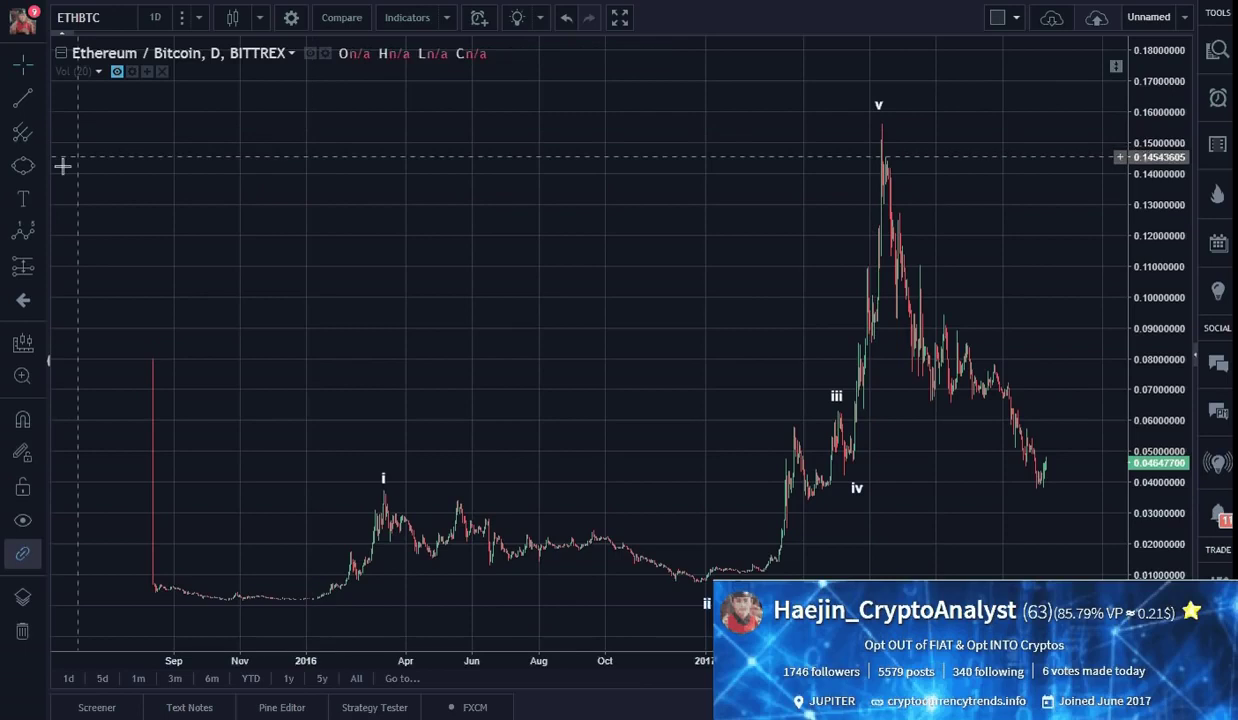
# Add the text label "Extended 5th!!!" beside the steep rise between waves iv and v.
pyautogui.click(23, 200)
pyautogui.click(711, 273)
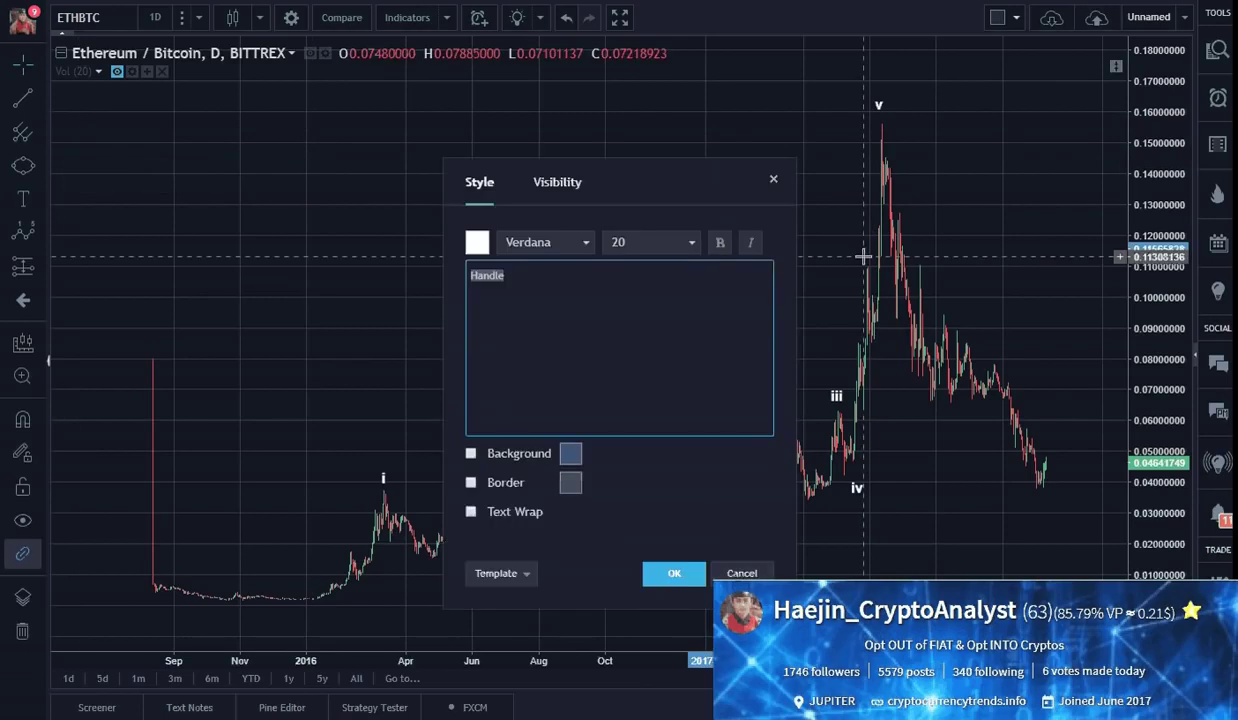
pyautogui.write('Ext')
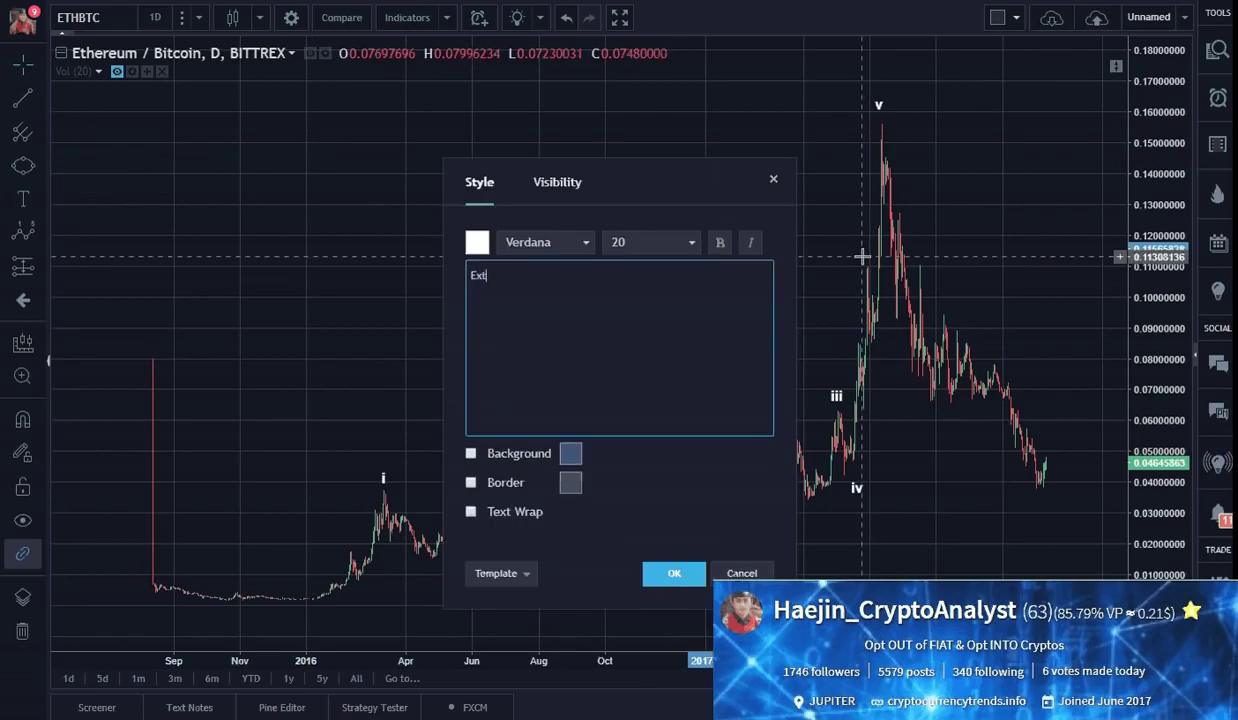
pyautogui.write('ended 5th!!!')
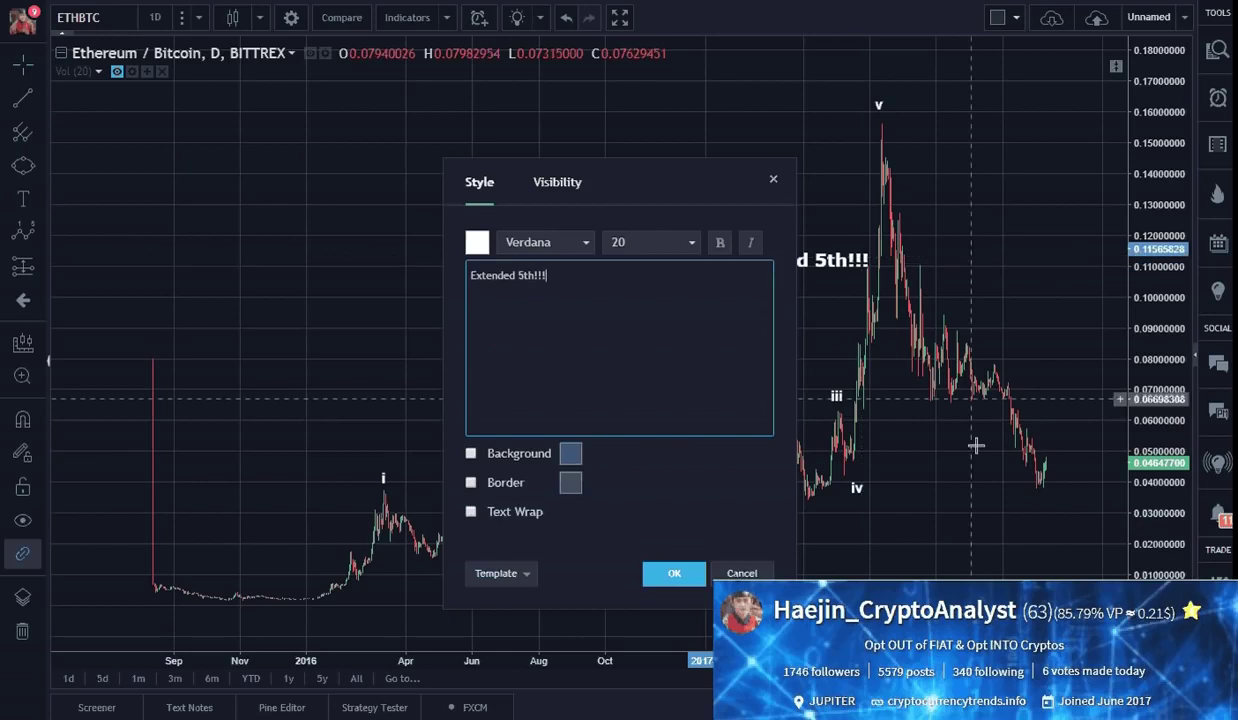
pyautogui.click(670, 573)
pyautogui.moveTo(772, 272); pyautogui.dragTo(745, 270)
pyautogui.click(1000, 502)
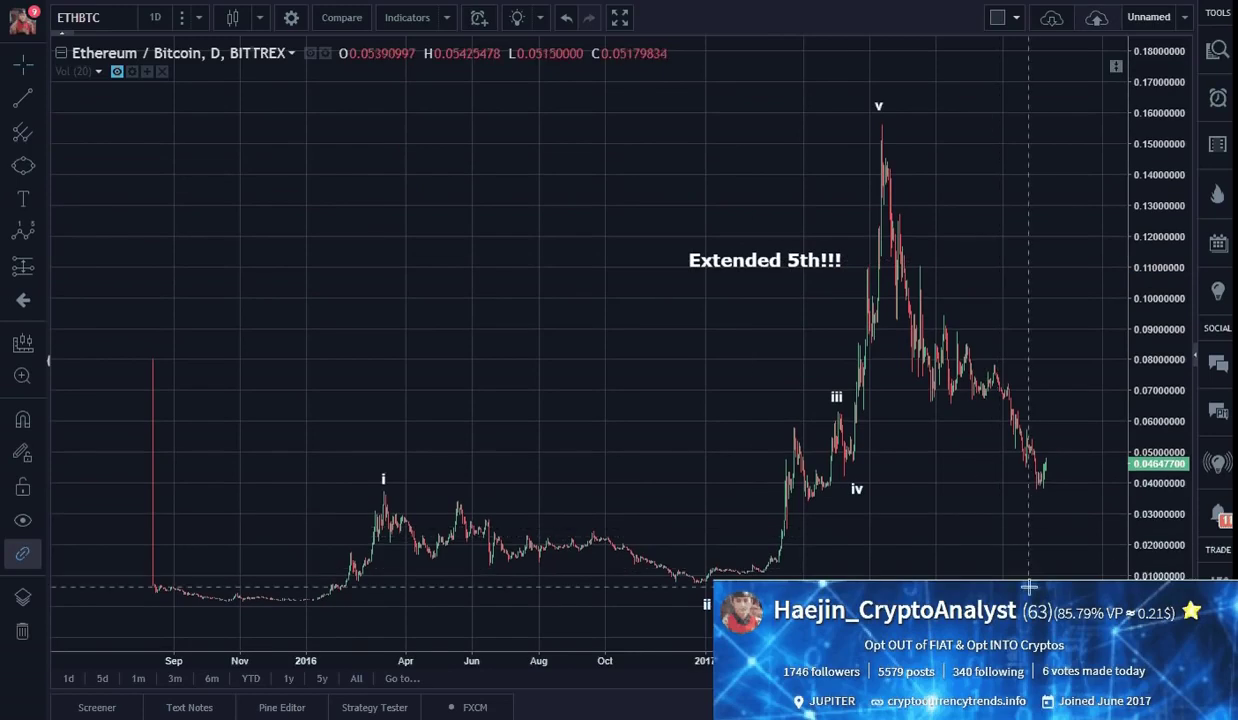
# Draw an Elliott Correction Wave (ABC) from the wave v peak, with A at about 0.066, B at about 0.081 and C at about 0.036.
pyautogui.moveTo(1029, 587); pyautogui.dragTo(906, 565)
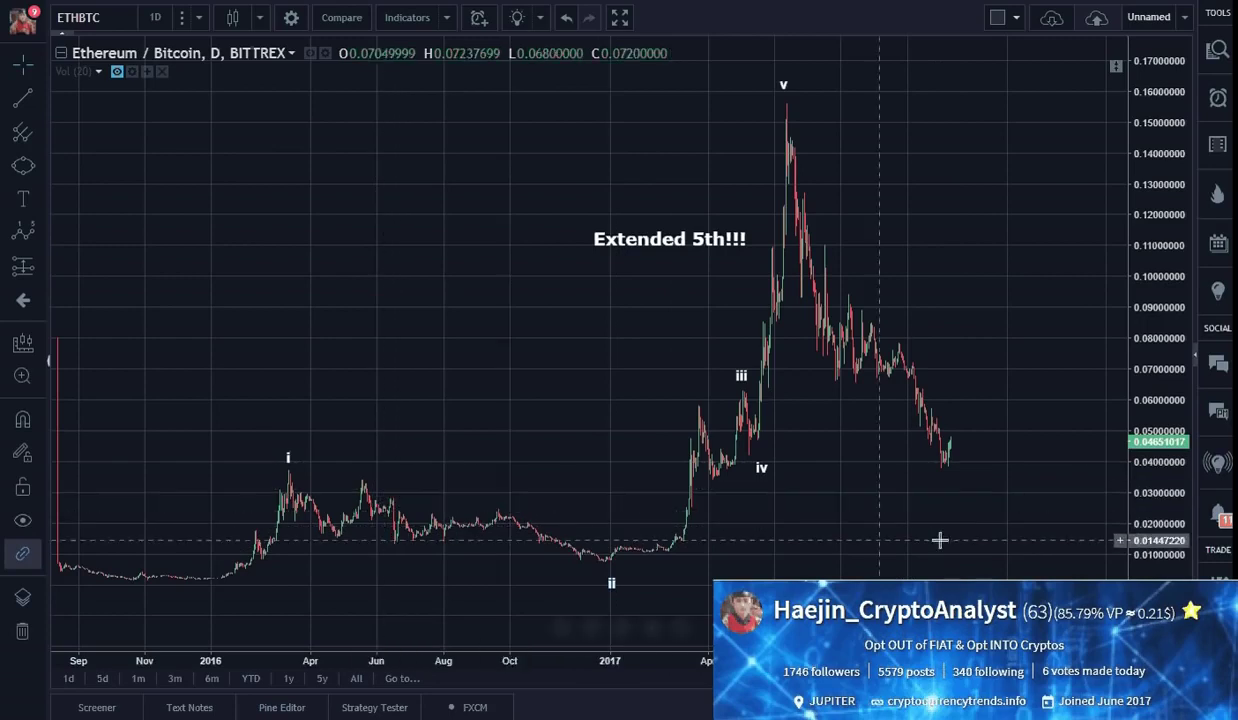
pyautogui.moveTo(1053, 568); pyautogui.dragTo(1023, 575)
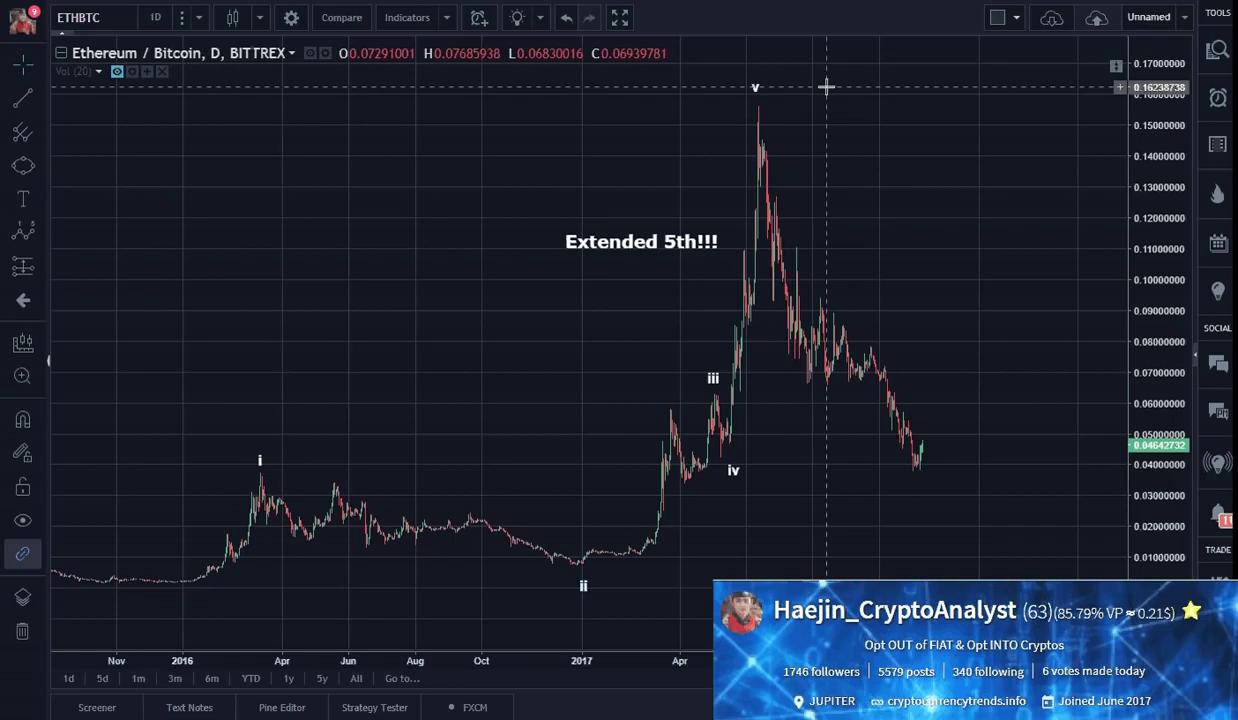
pyautogui.click(35, 233)
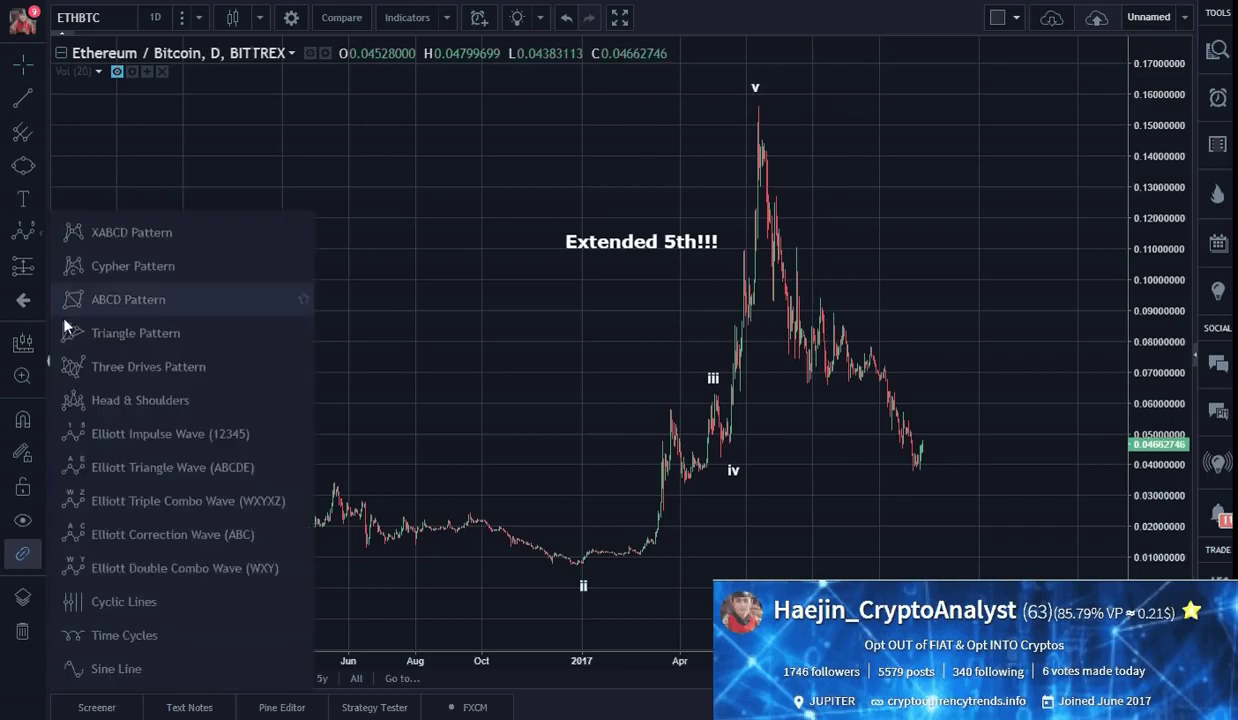
pyautogui.click(153, 535)
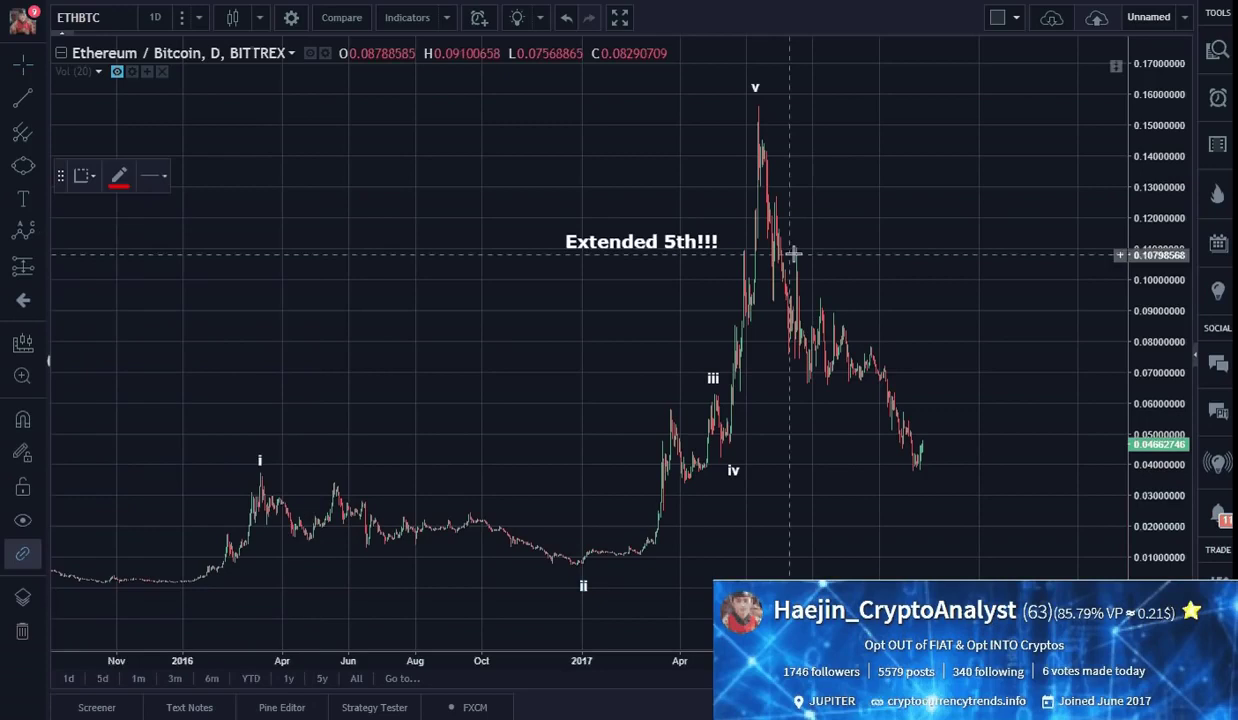
pyautogui.click(758, 106)
pyautogui.click(804, 380)
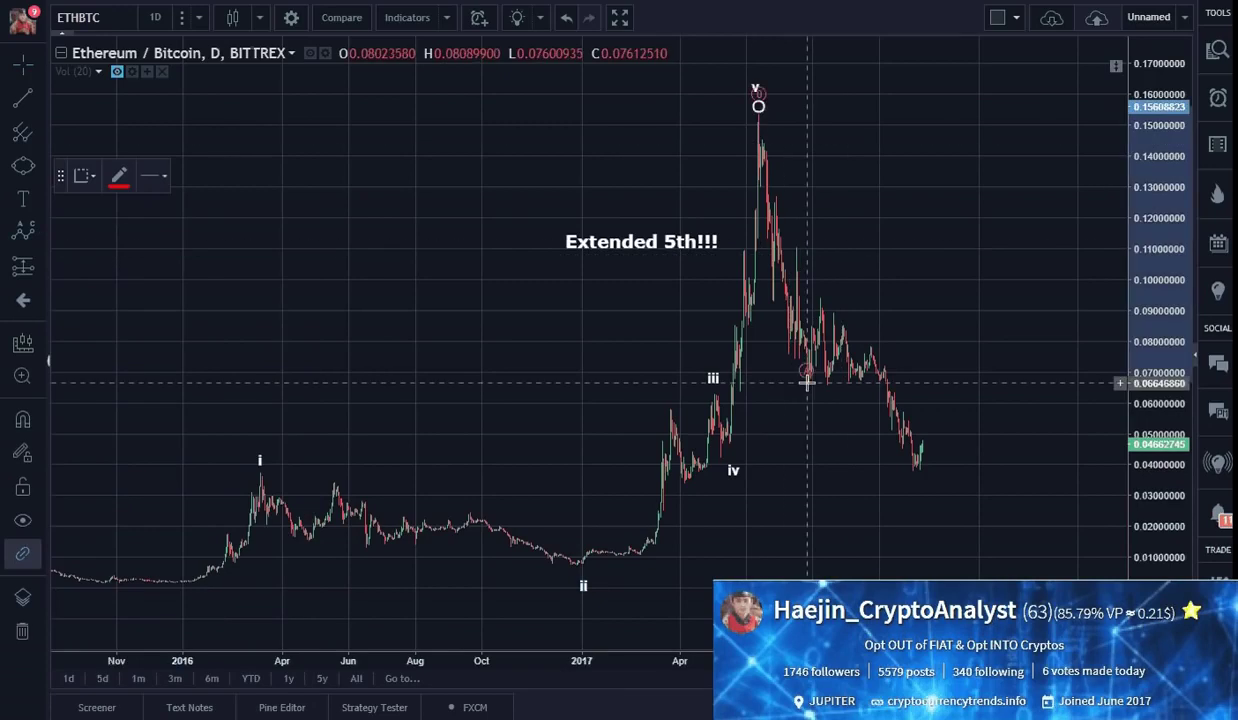
pyautogui.click(875, 338)
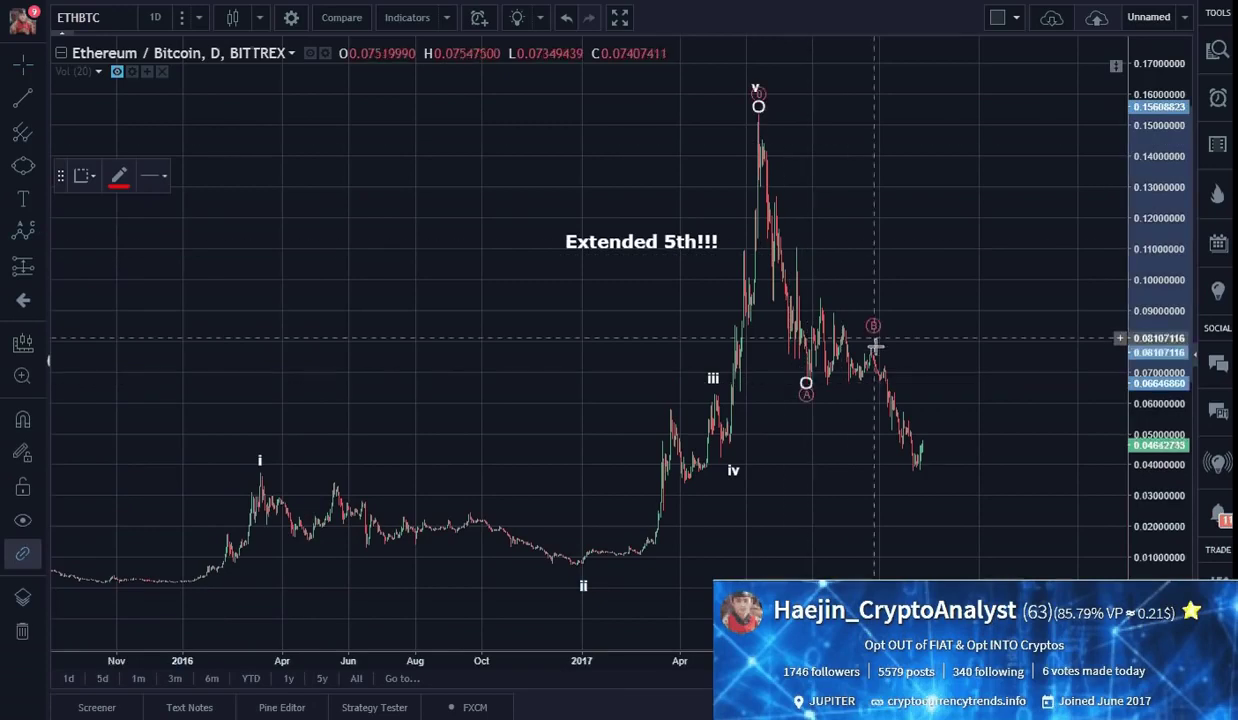
pyautogui.click(912, 477)
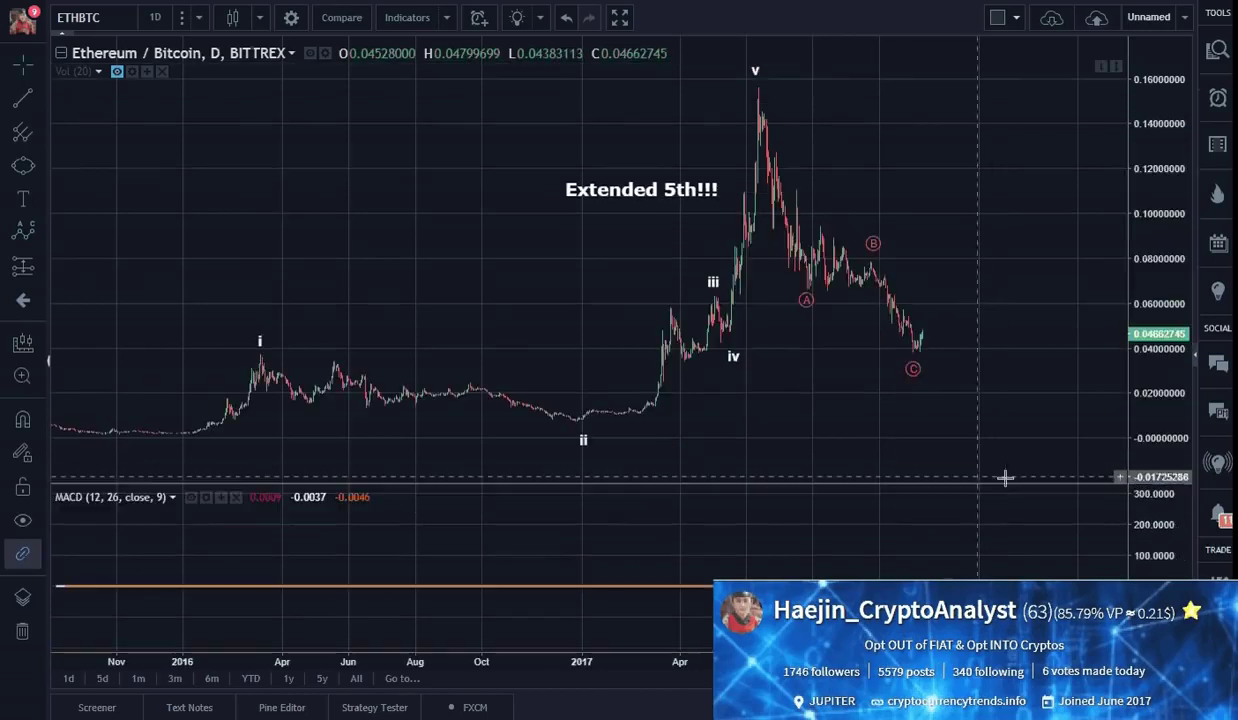
# Undo the addition of the MACD indicator and move the correction's B point slightly lower, to about 0.079.
pyautogui.hotkey('ctrl', 'z')
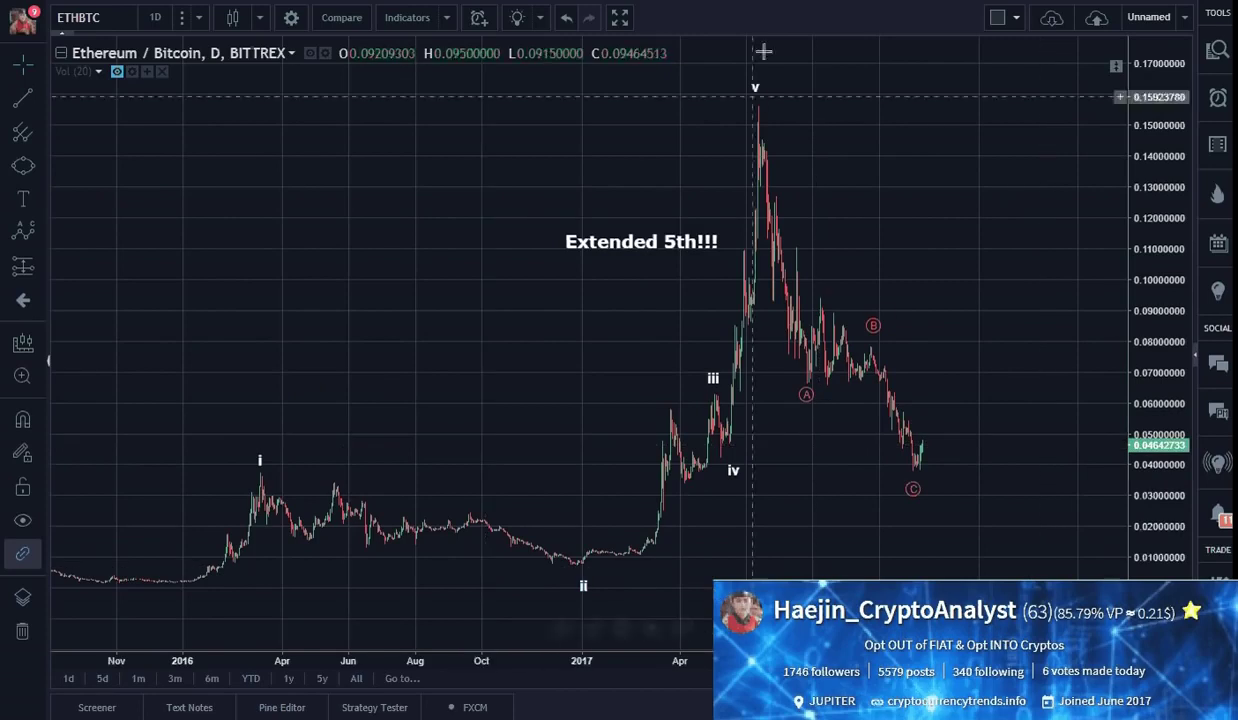
pyautogui.moveTo(871, 334); pyautogui.dragTo(868, 343)
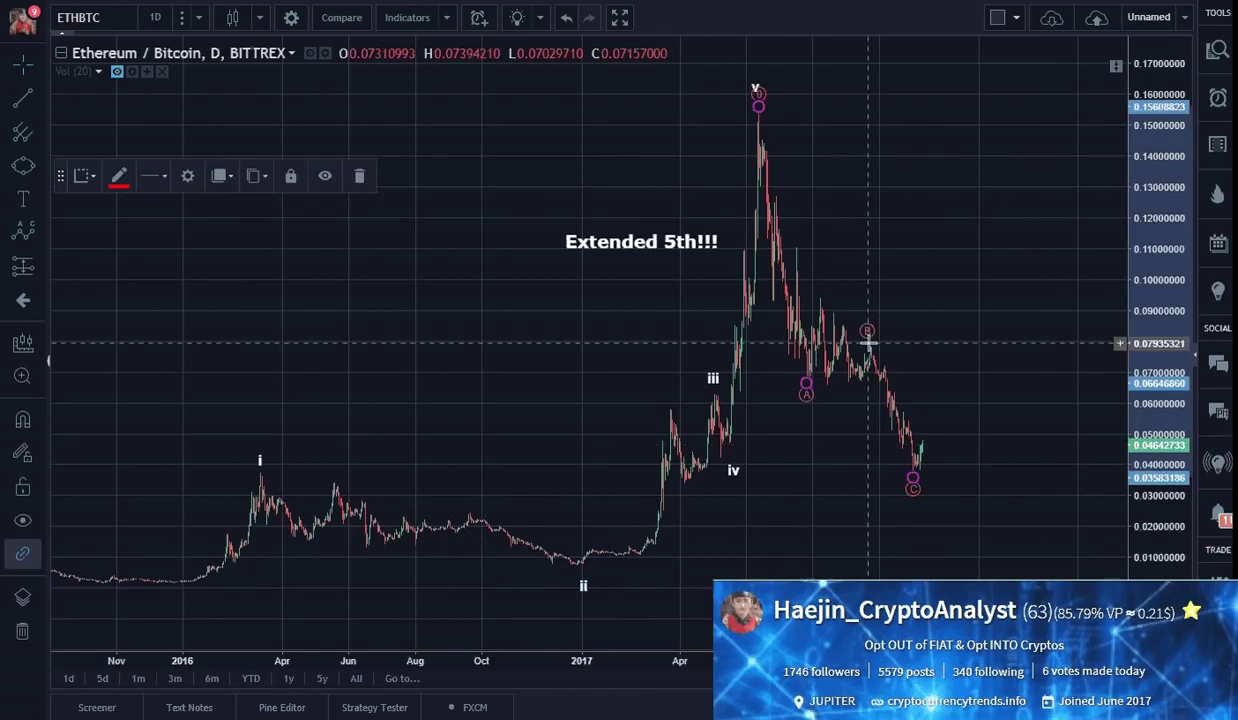
pyautogui.click(967, 340)
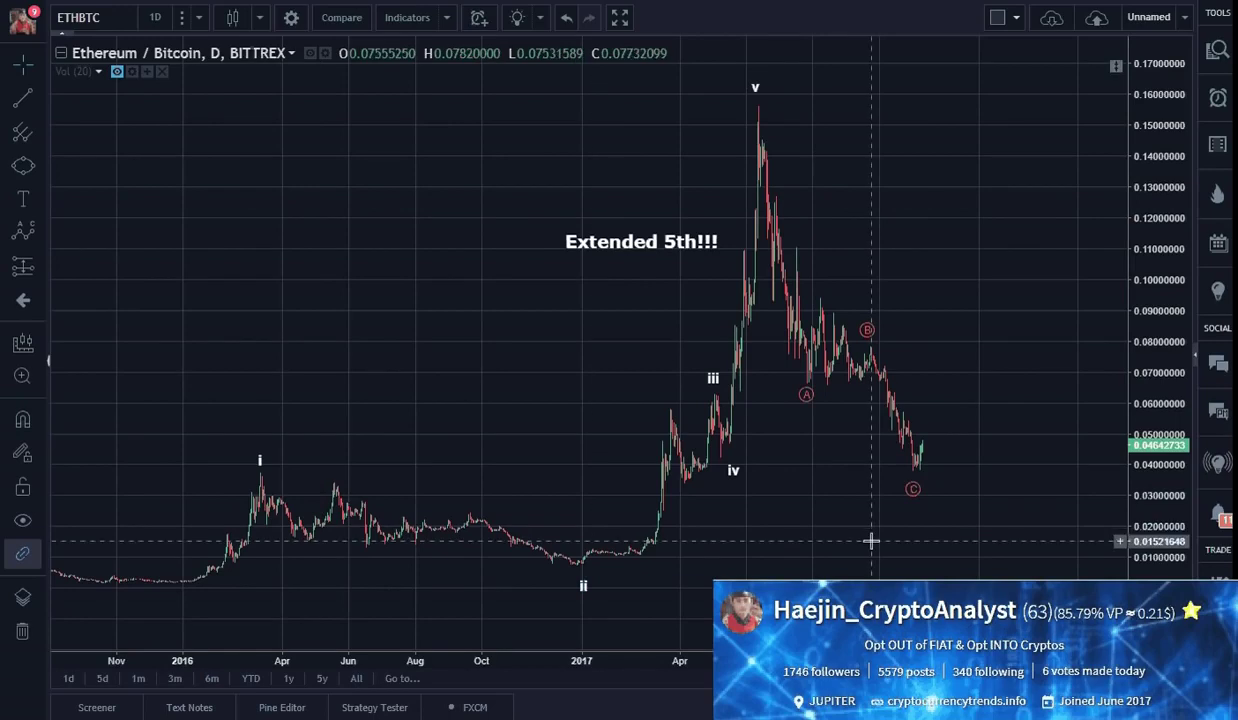
# Switch the chart interval to 4 hours and bring waves ii to v and the ABC correction into view.
pyautogui.click(167, 20)
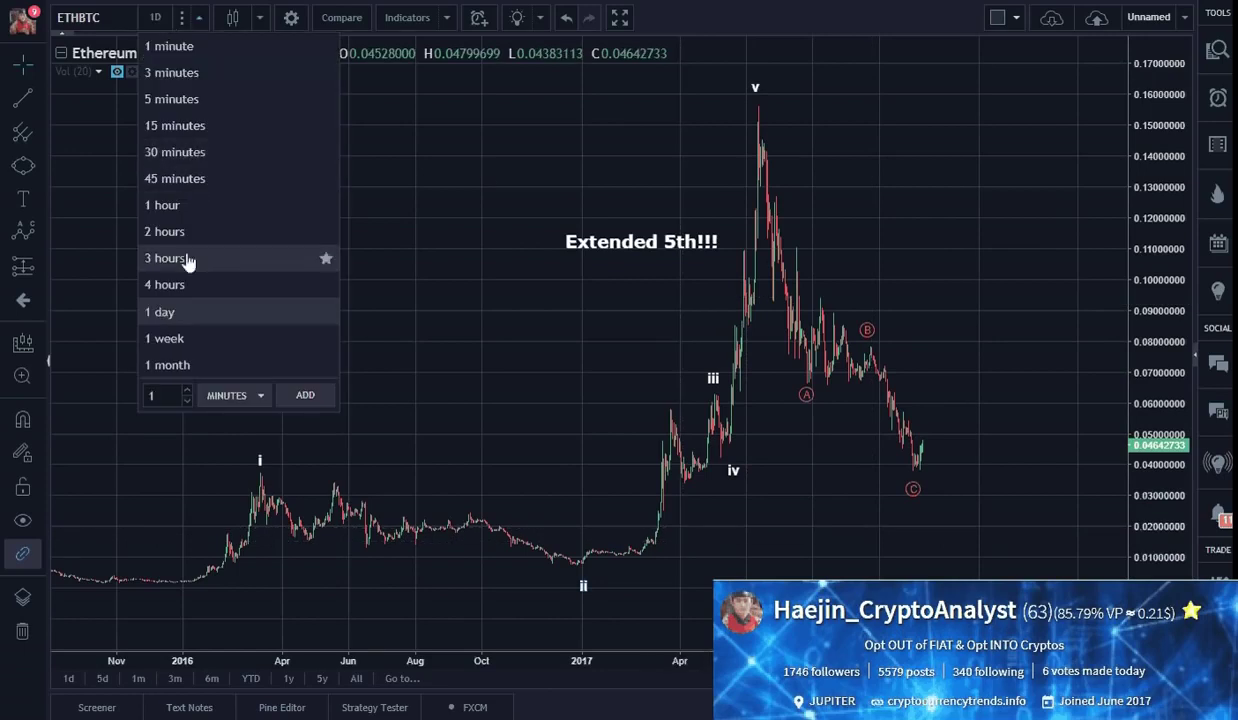
pyautogui.click(165, 285)
pyautogui.scroll(-5, 688, 402)
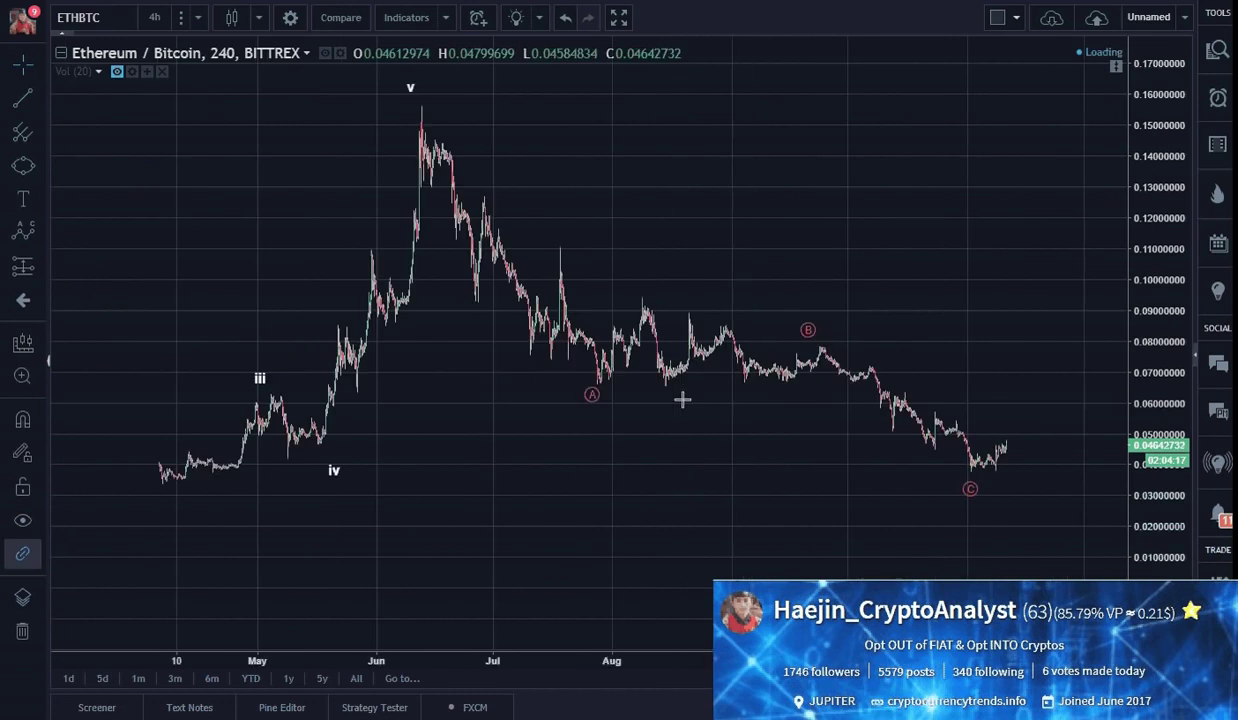
pyautogui.scroll(-2, 680, 404)
pyautogui.moveTo(873, 502); pyautogui.dragTo(818, 502)
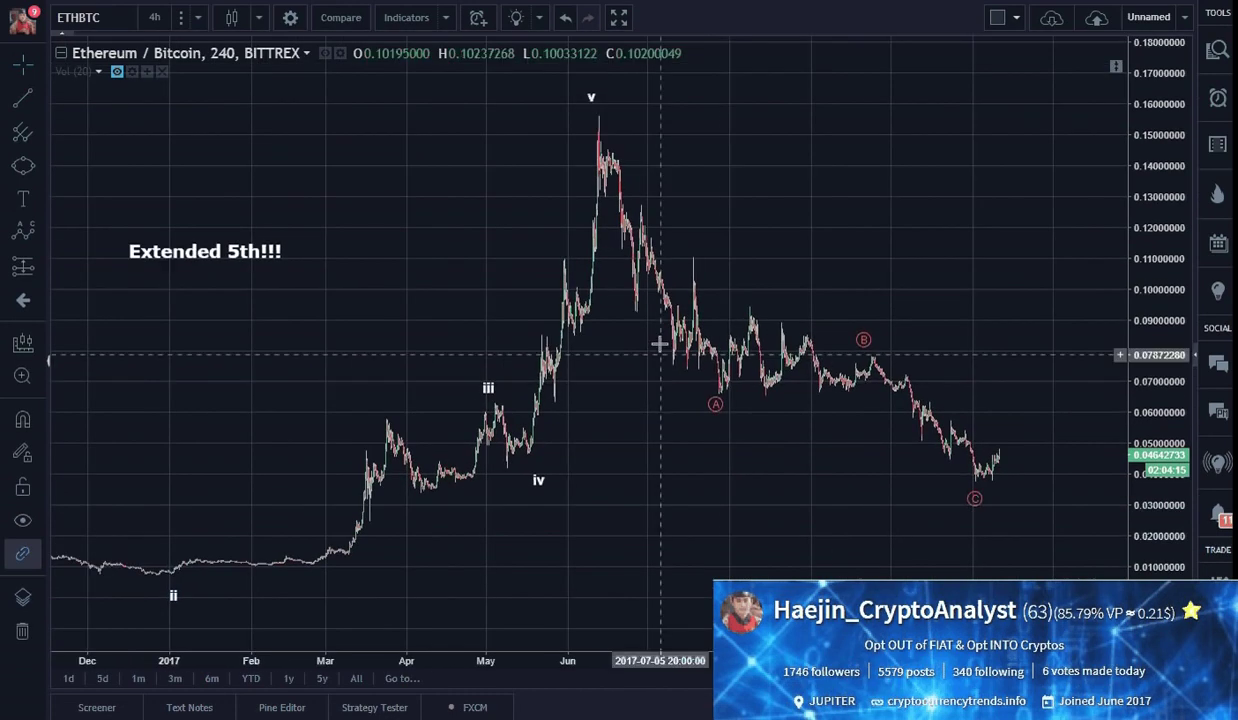
# Move the correction's A point down to about 0.058 and its B point higher above the swing high, clear of the candles.
pyautogui.click(717, 415)
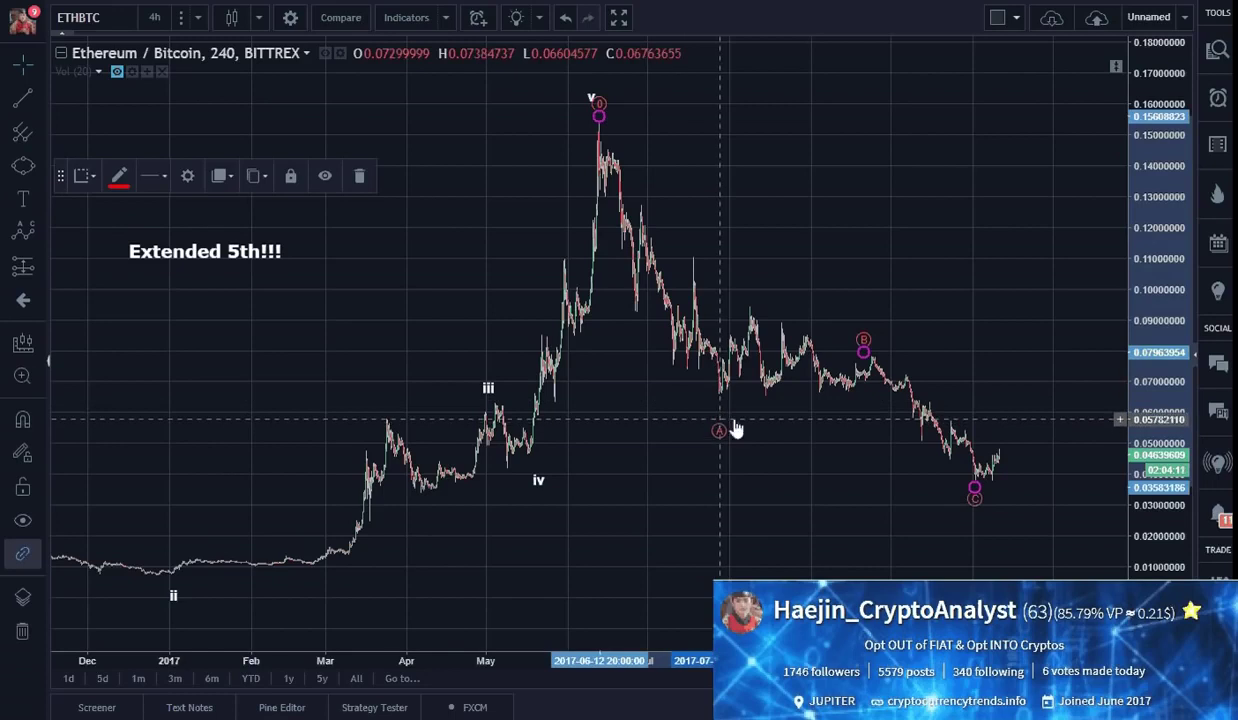
pyautogui.click(799, 431)
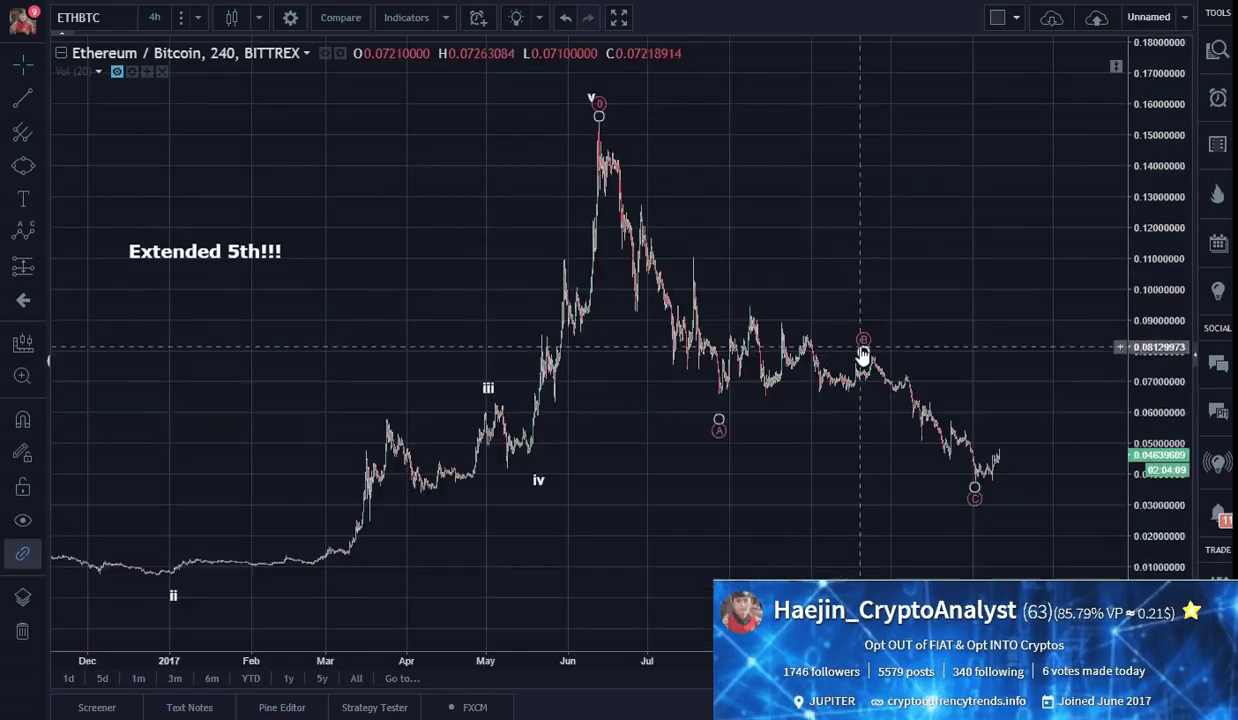
pyautogui.click(865, 350)
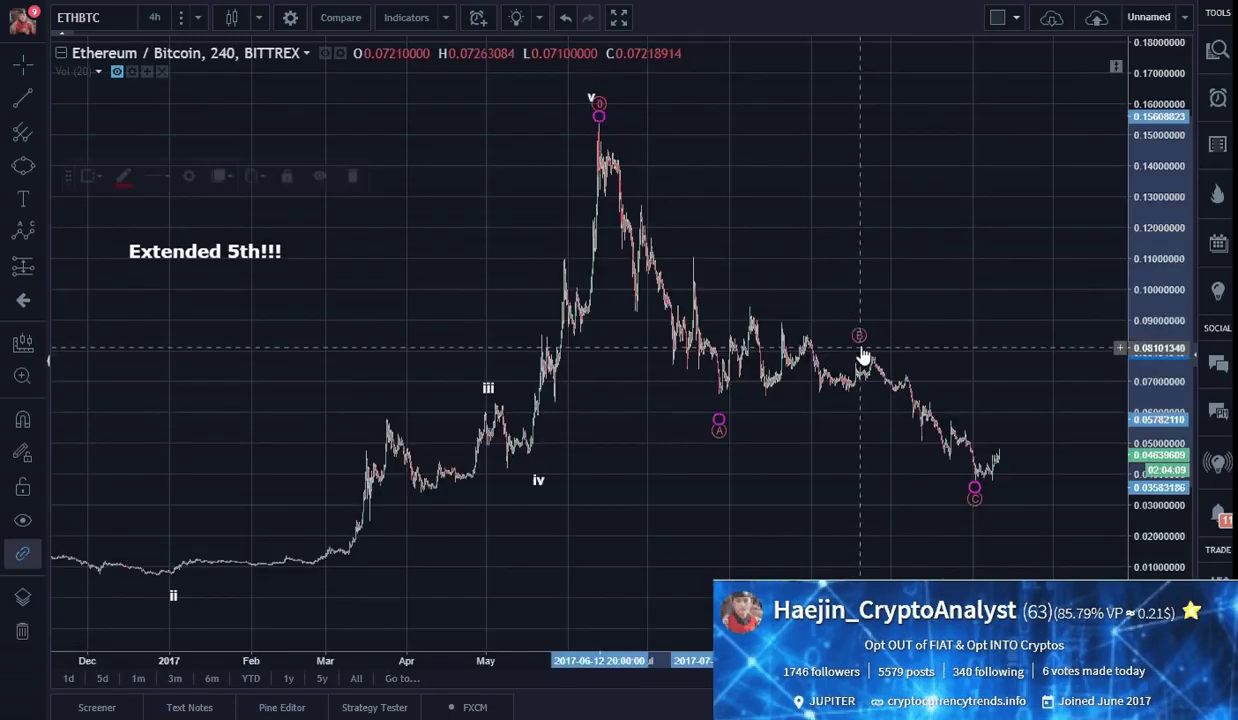
pyautogui.click(799, 243)
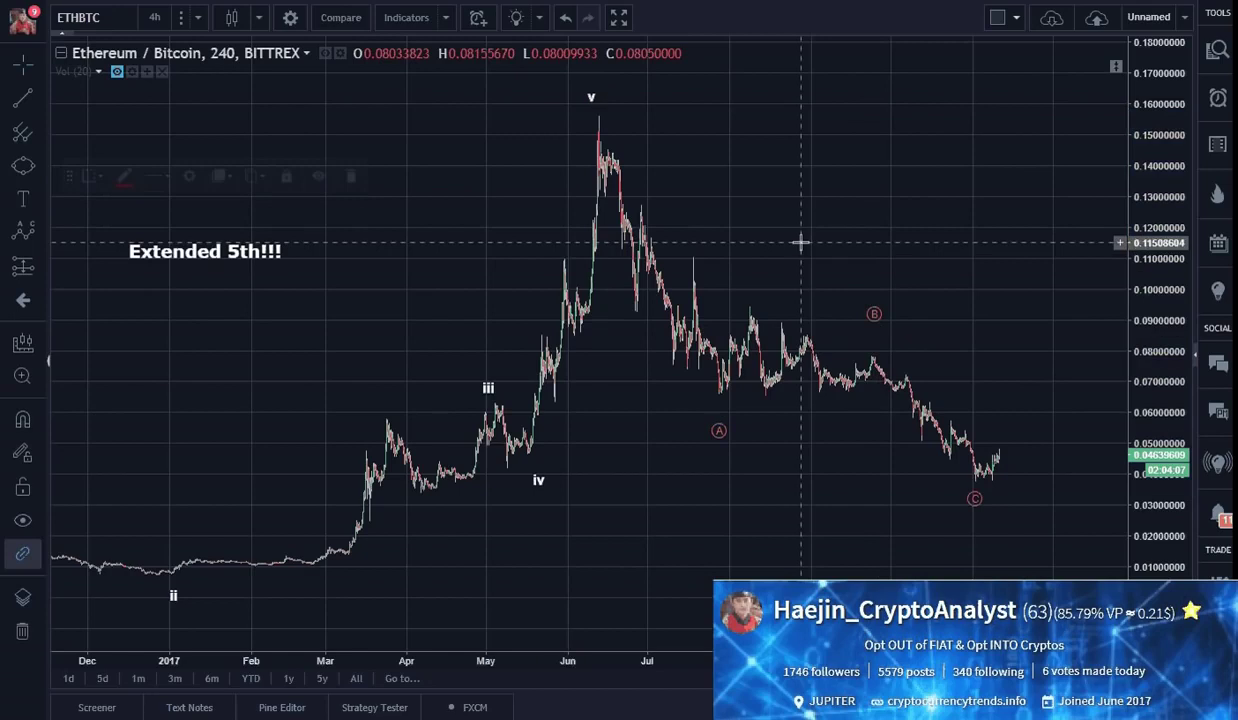
# Draw an Elliott Impulse Wave from the wave v peak down to A, with points at about 0.132, 0.142, 0.075, 0.111 and 0.064.
pyautogui.click(41, 228)
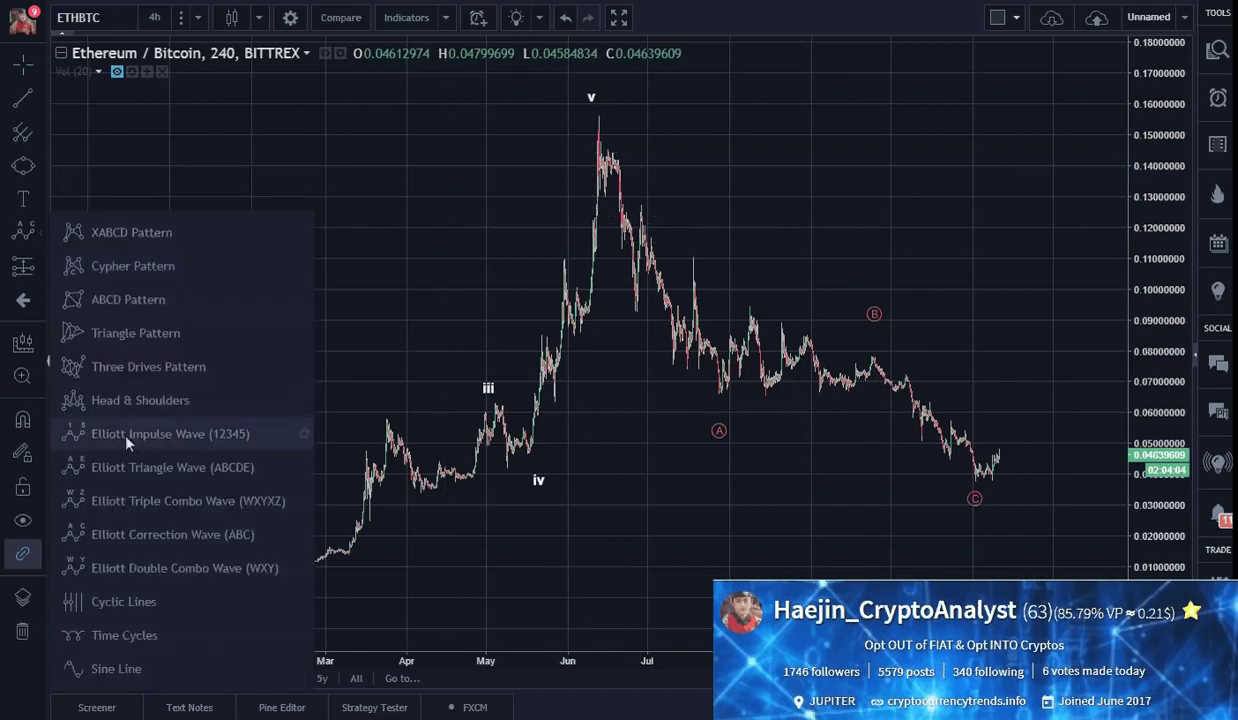
pyautogui.click(121, 421)
pyautogui.click(597, 120)
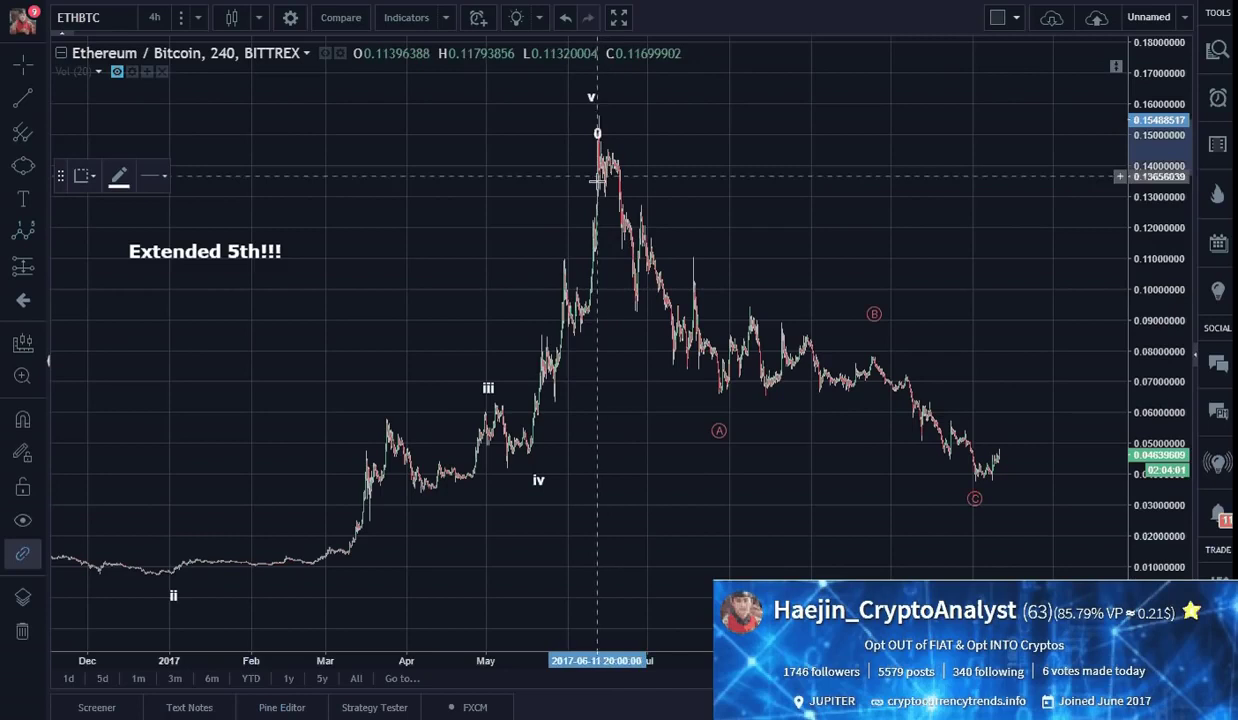
pyautogui.click(599, 190)
pyautogui.click(618, 160)
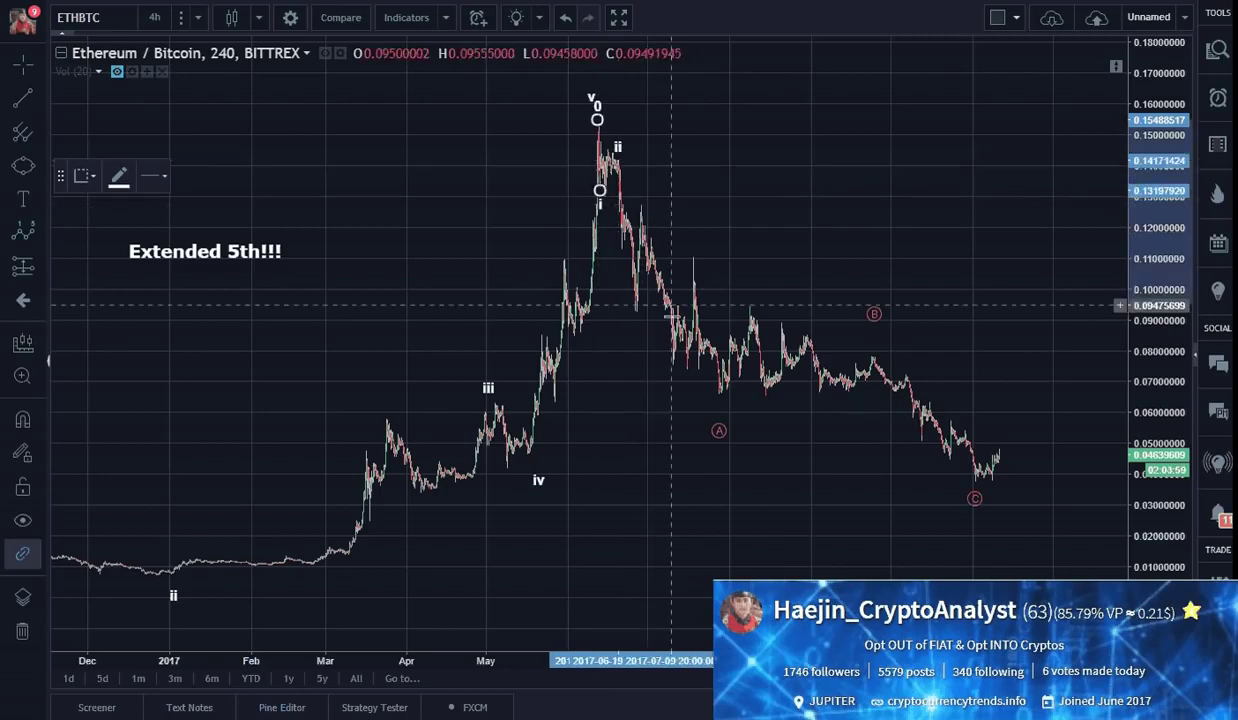
pyautogui.click(674, 363)
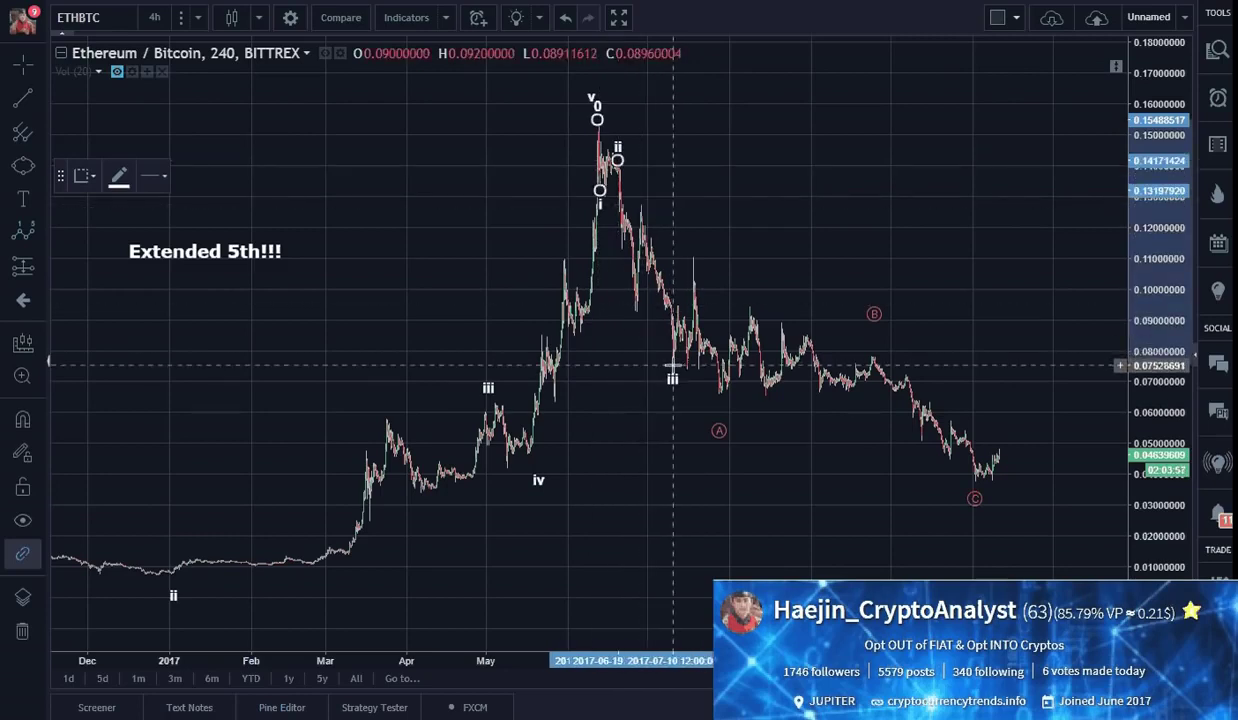
pyautogui.click(719, 399)
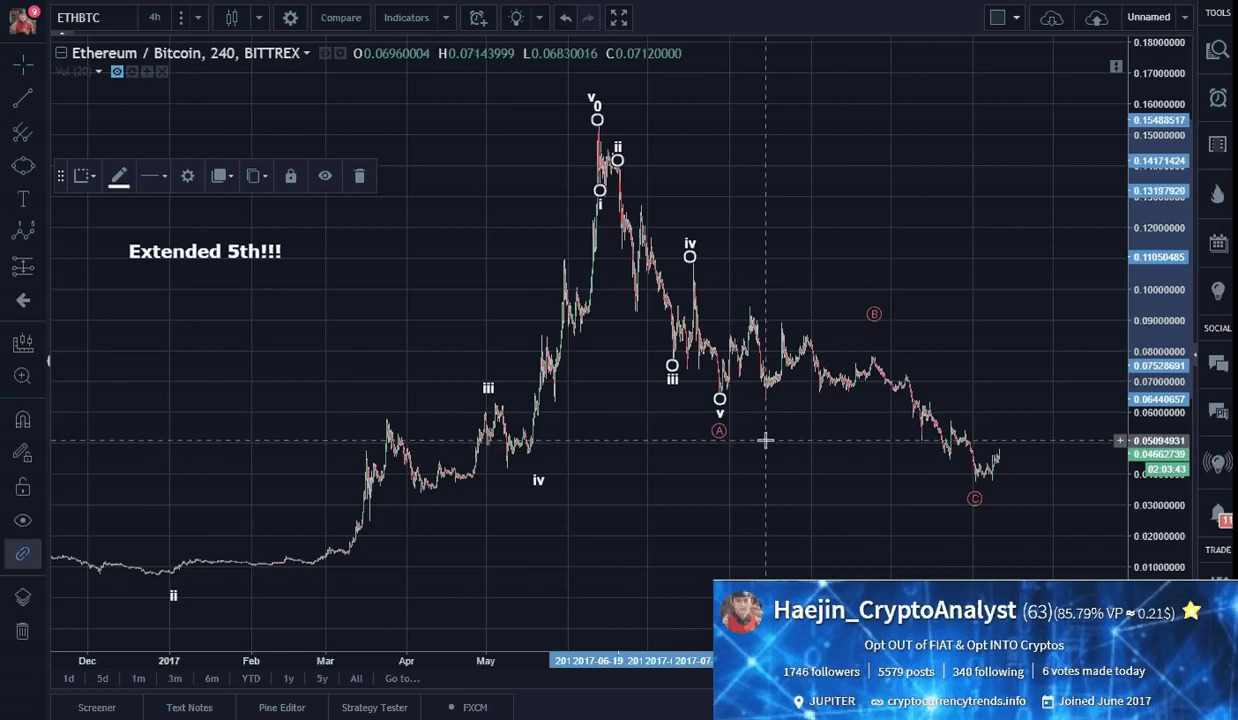
# Set the degree of the five-wave count inside wave A to Micro.
pyautogui.click(669, 369)
pyautogui.doubleClick(669, 372)
pyautogui.click(598, 311)
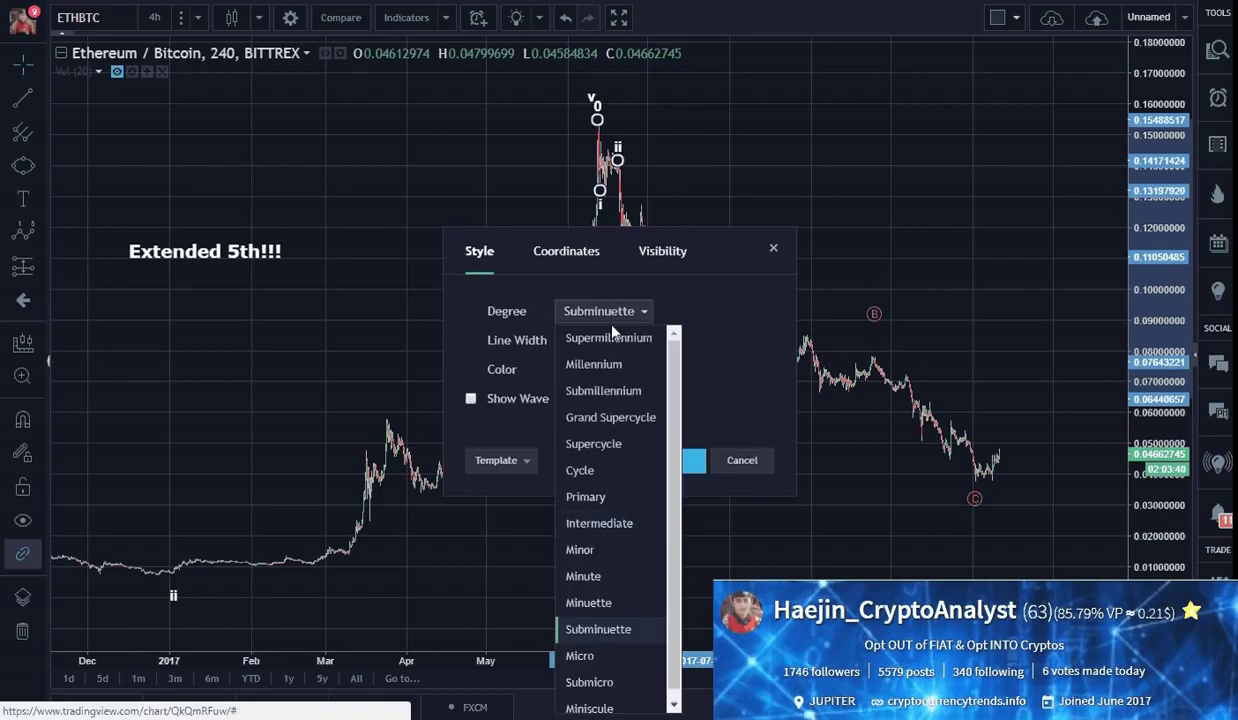
pyautogui.click(608, 656)
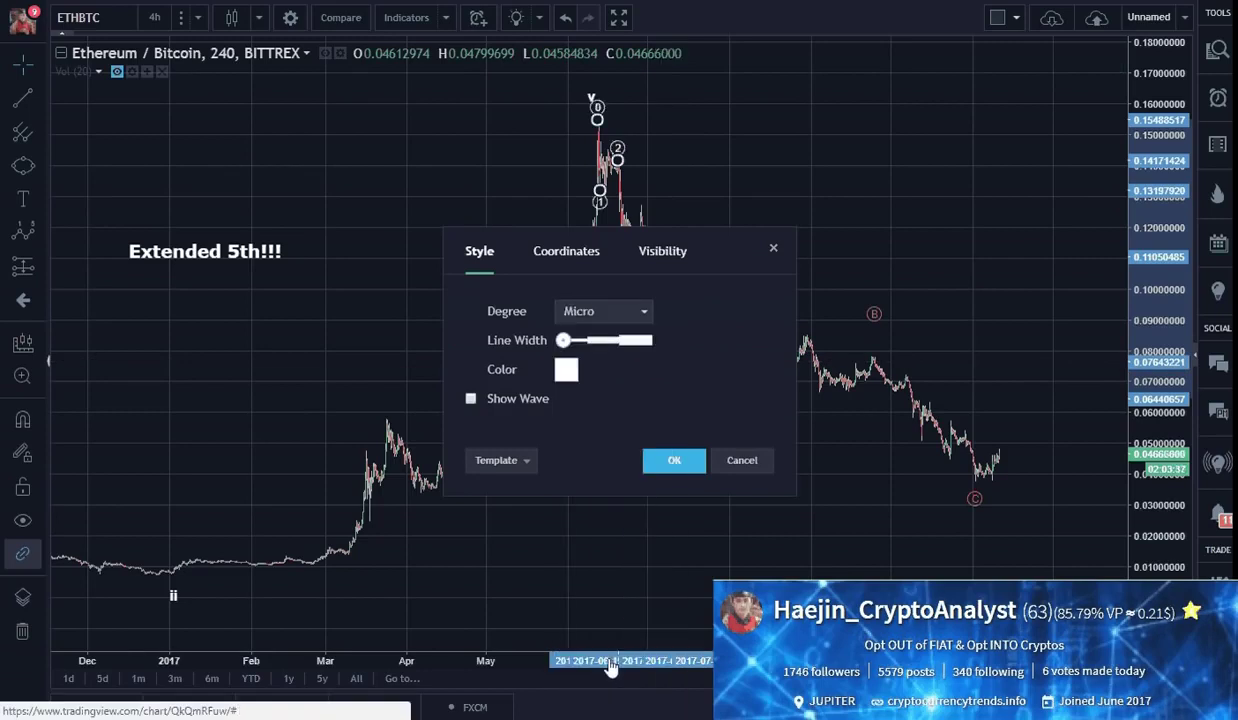
pyautogui.click(674, 461)
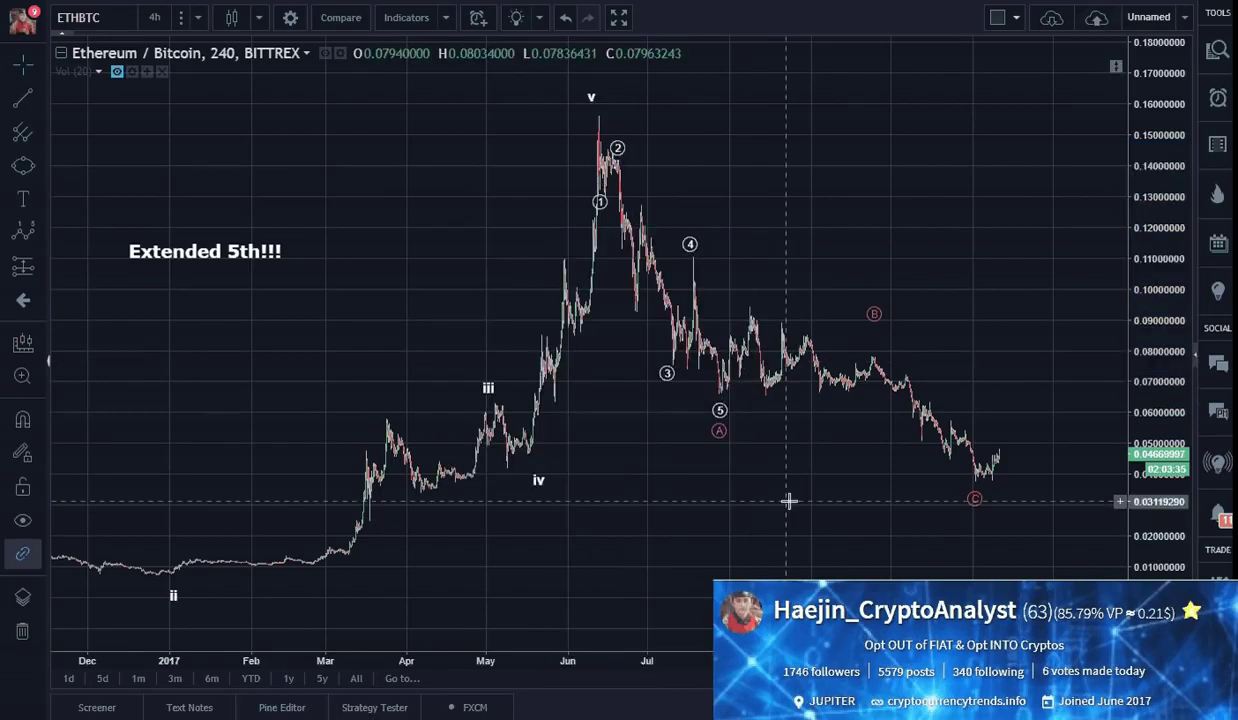
# Move point 2 of wave A's five-wave count up to about 0.146, clear of the candles.
pyautogui.click(620, 156)
pyautogui.moveTo(620, 156); pyautogui.dragTo(610, 146)
pyautogui.click(674, 166)
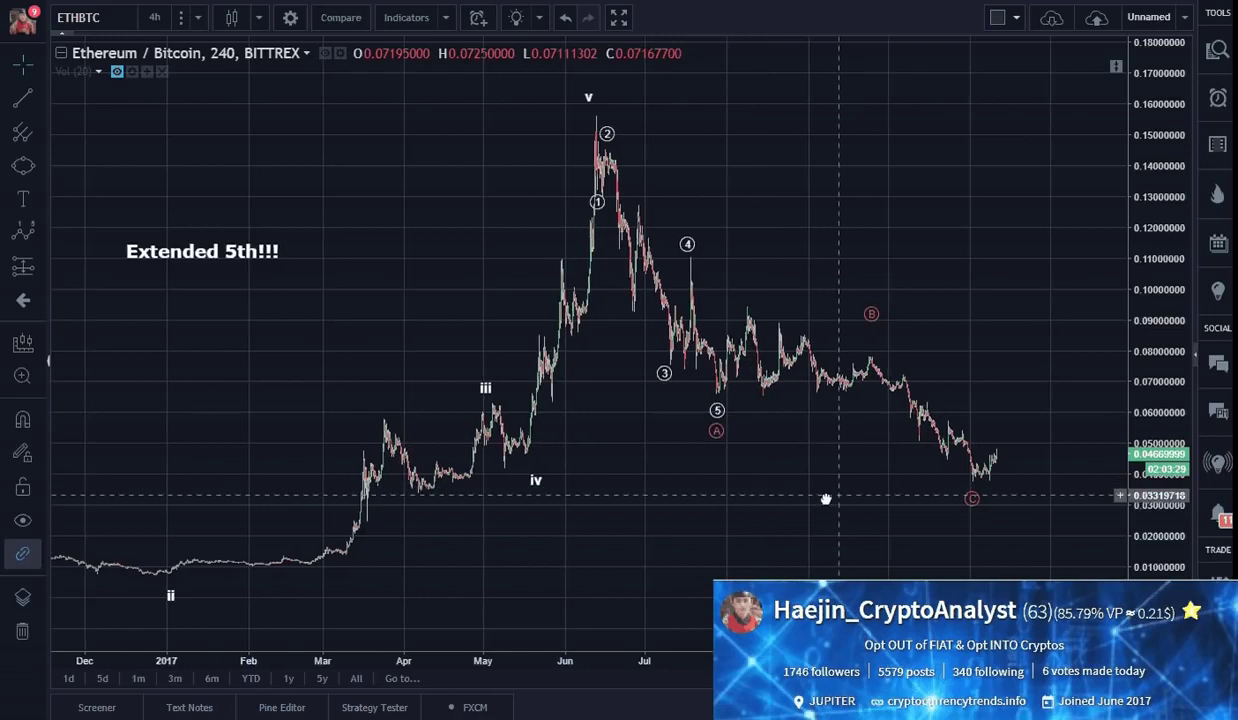
# Draw two converging trend lines around the wave B consolidation, the upper starting at about 0.096 and the lower at about 0.064.
pyautogui.moveTo(826, 499); pyautogui.dragTo(714, 488)
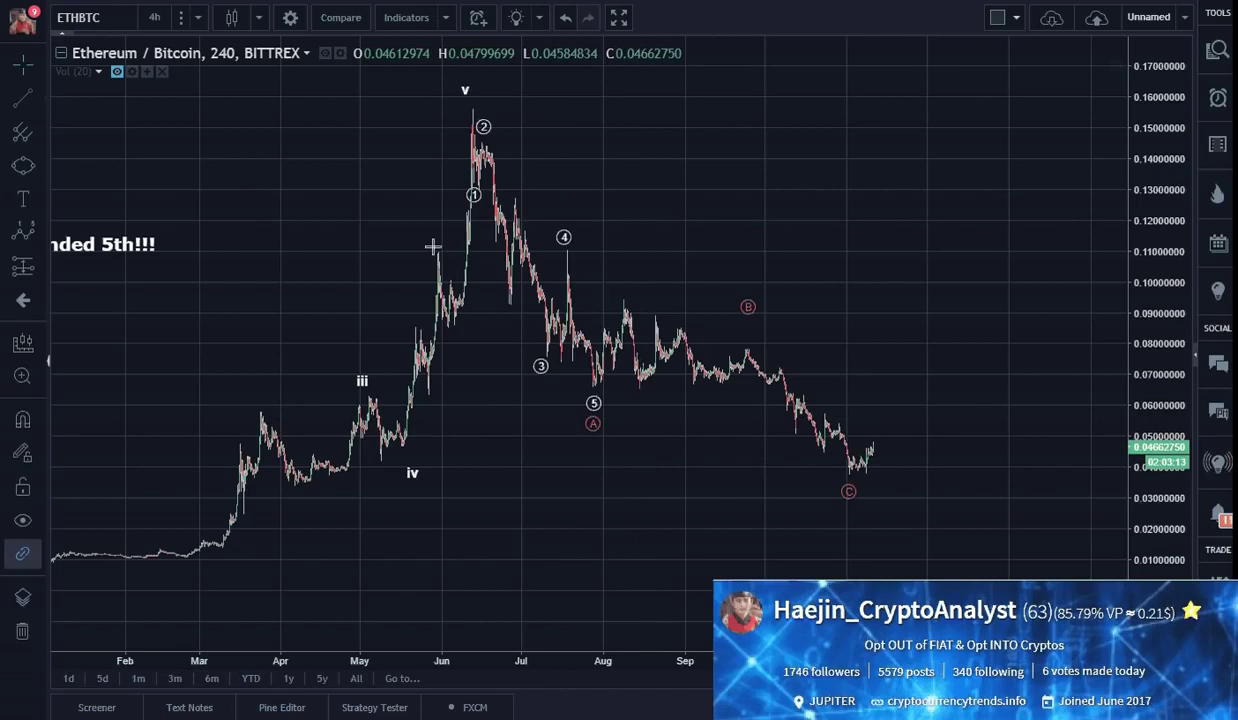
pyautogui.click(614, 296)
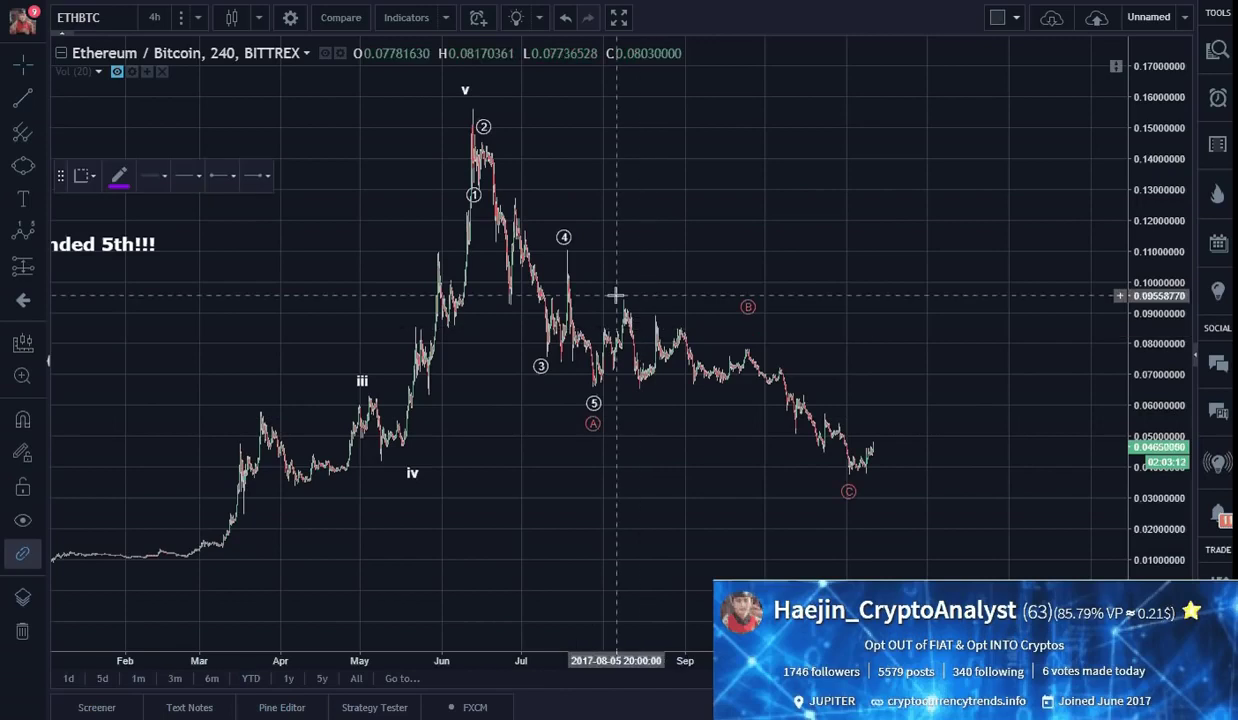
pyautogui.click(770, 358)
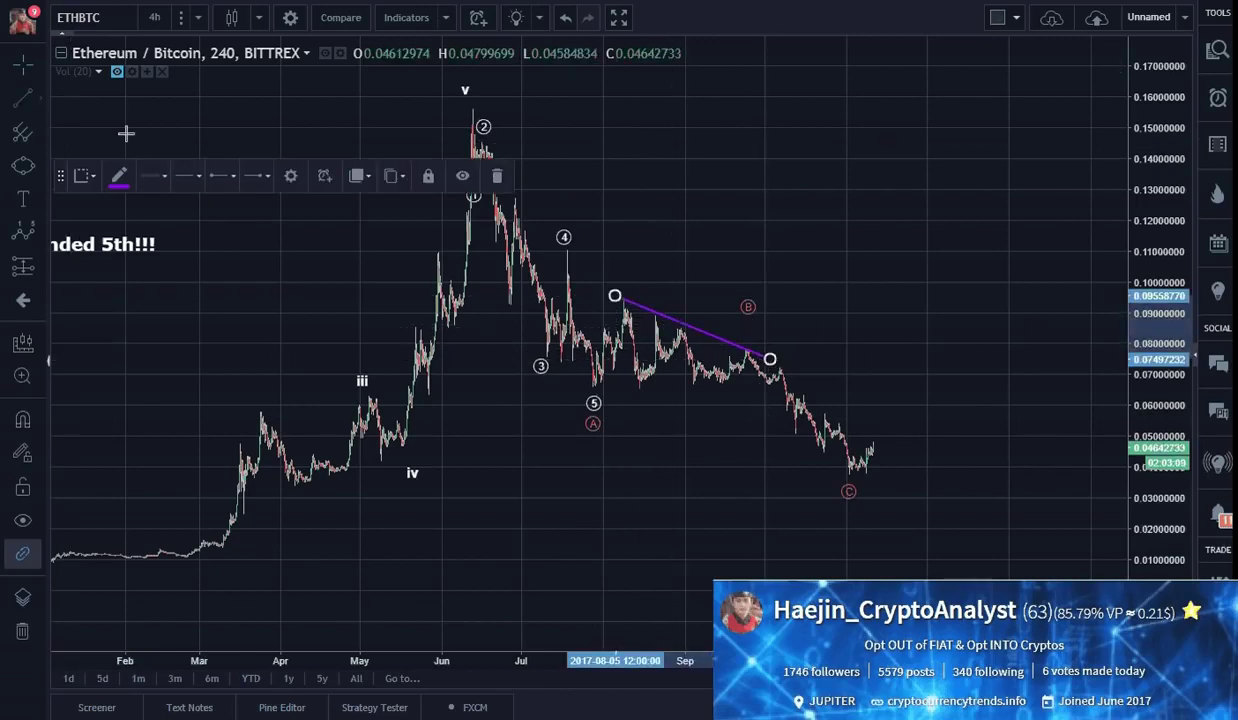
pyautogui.click(615, 393)
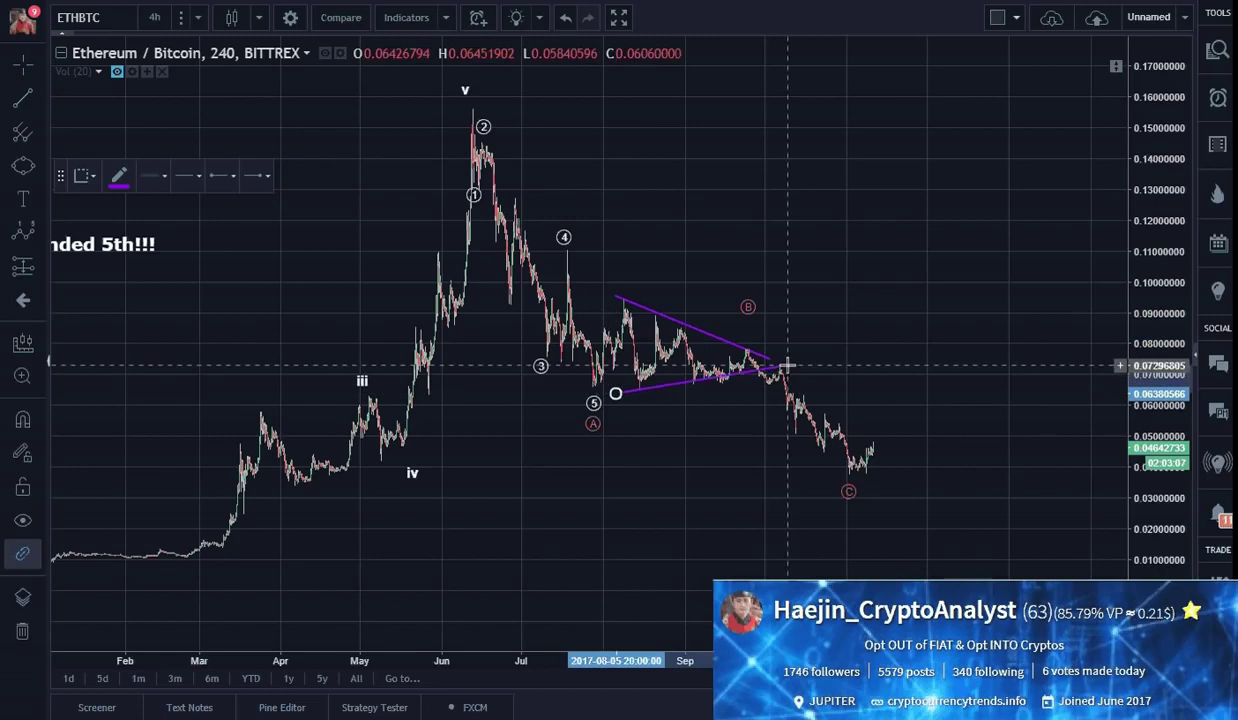
pyautogui.click(787, 358)
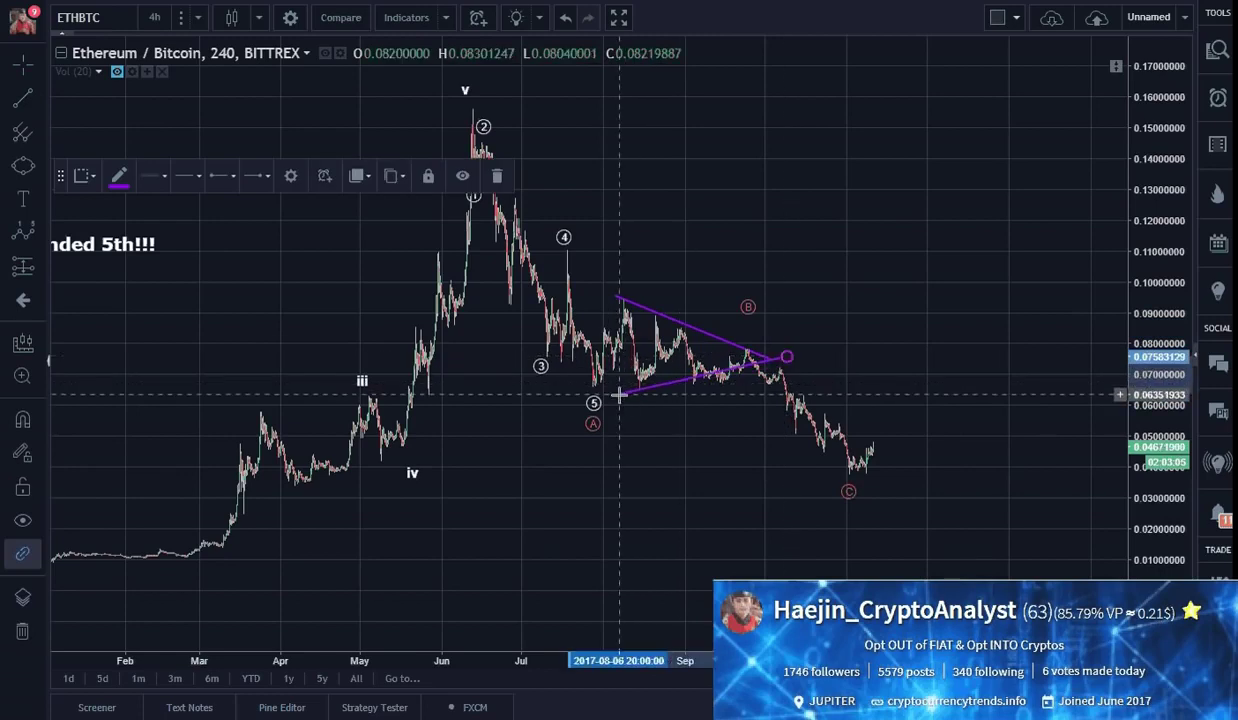
# Adjust the triangle's trend lines to converge at about 0.072 beyond the e swing, with the lower line starting near the wave A low.
pyautogui.moveTo(619, 394); pyautogui.dragTo(646, 404)
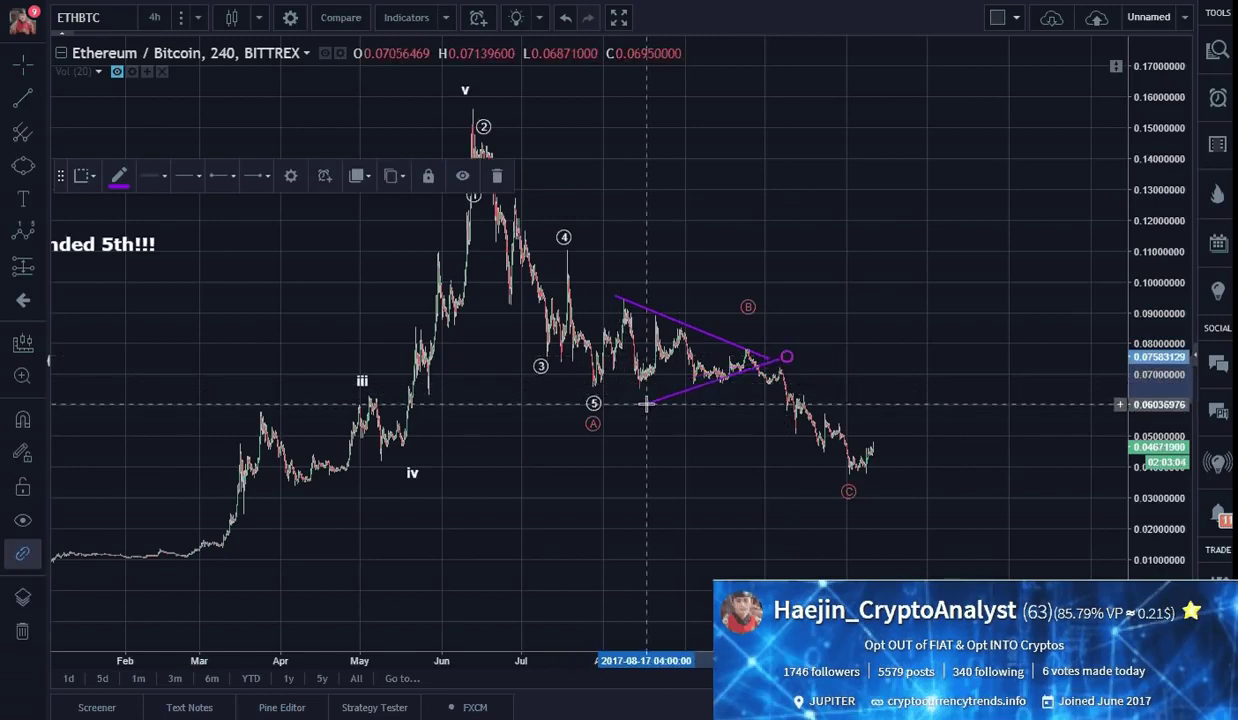
pyautogui.click(767, 358)
pyautogui.moveTo(768, 368); pyautogui.dragTo(798, 368)
pyautogui.moveTo(645, 403); pyautogui.dragTo(599, 392)
pyautogui.click(754, 441)
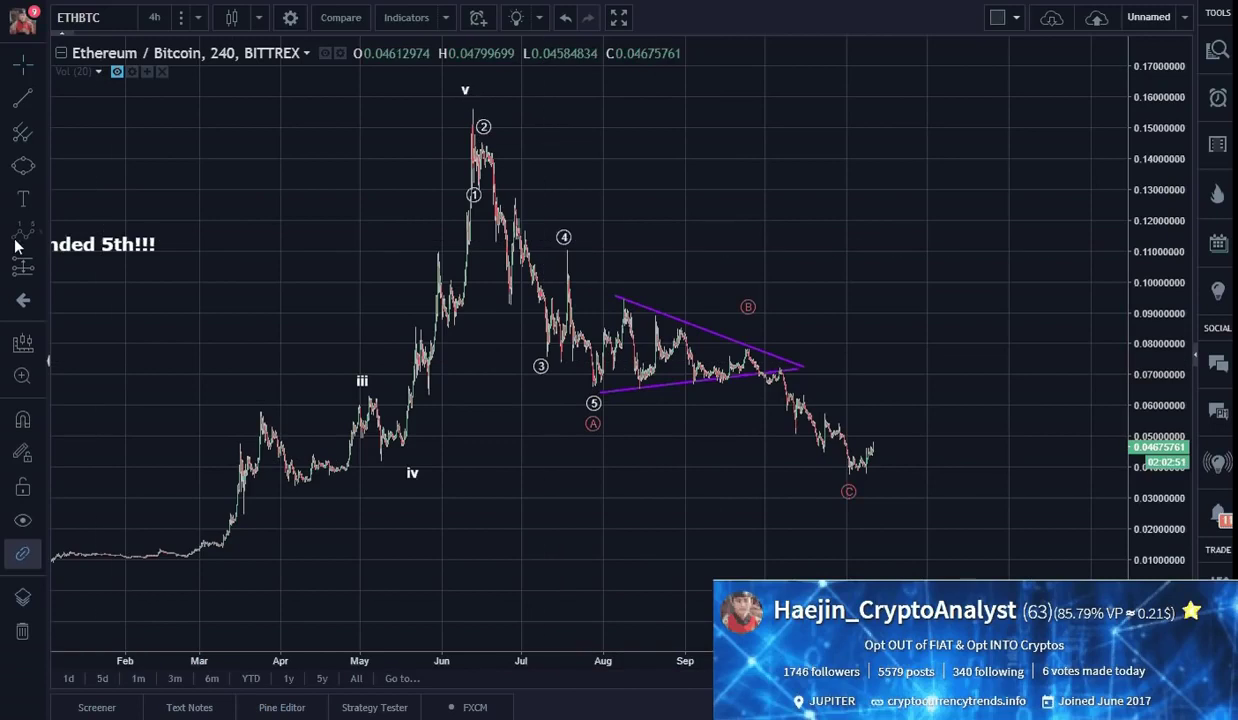
# Draw an Elliott Triangle Wave (ABCDE) from the wave A low, with a to e at about 0.098, 0.063, 0.094, 0.064 and 0.081.
pyautogui.click(41, 221)
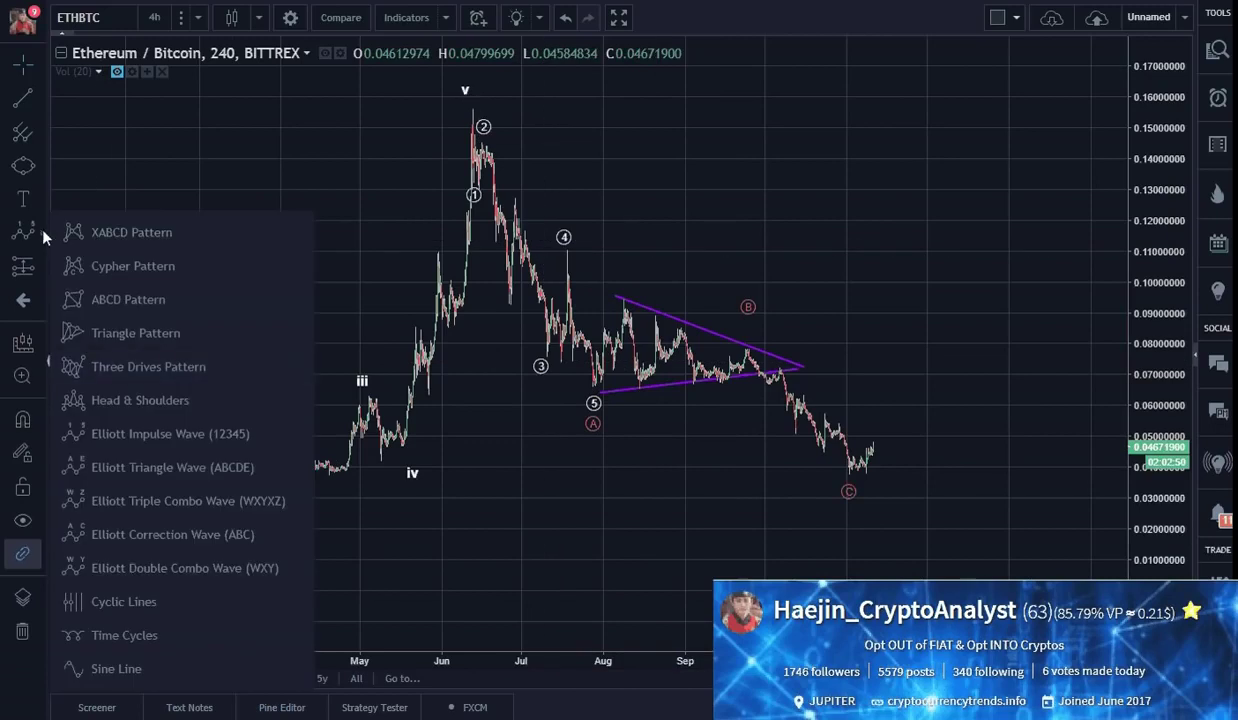
pyautogui.click(178, 450)
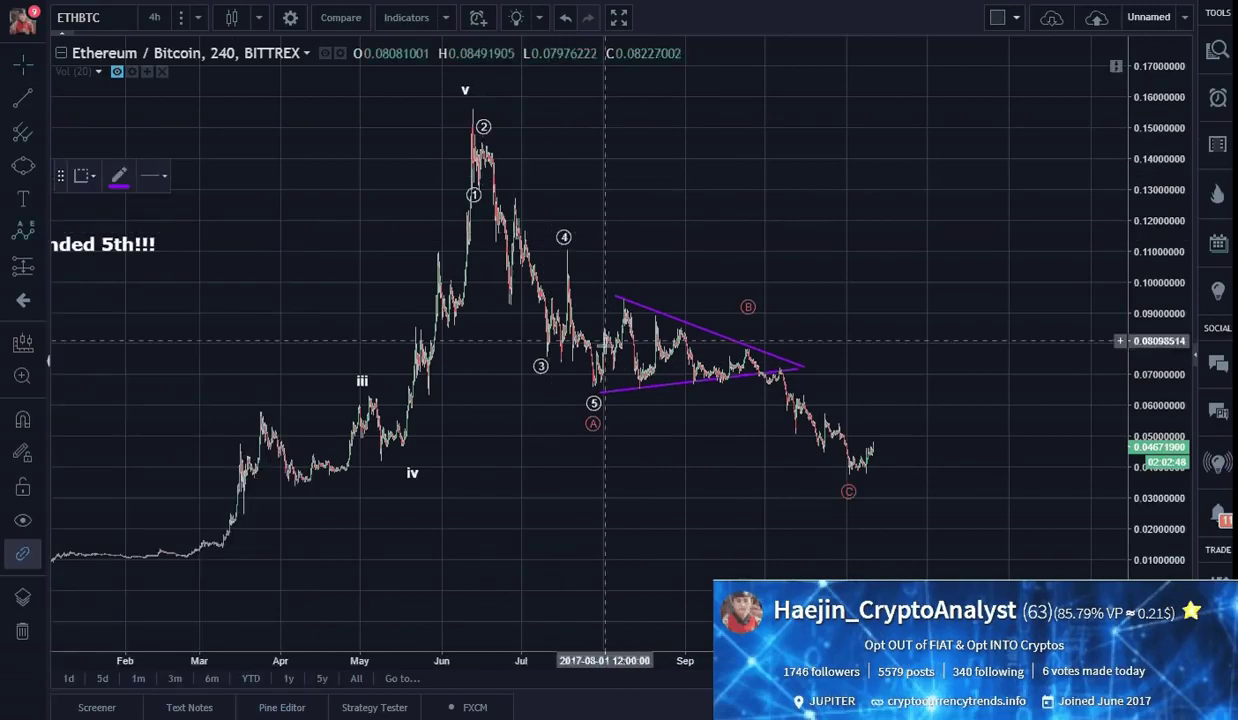
pyautogui.click(622, 289)
pyautogui.click(642, 397)
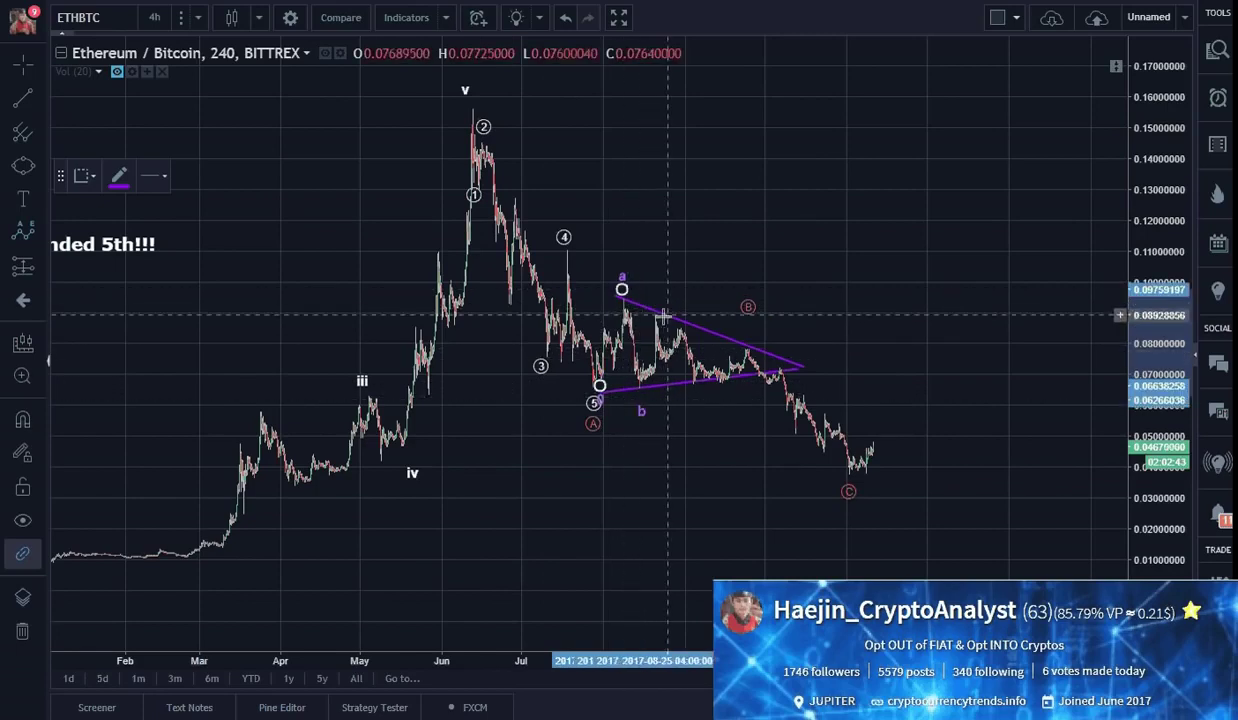
pyautogui.click(650, 294)
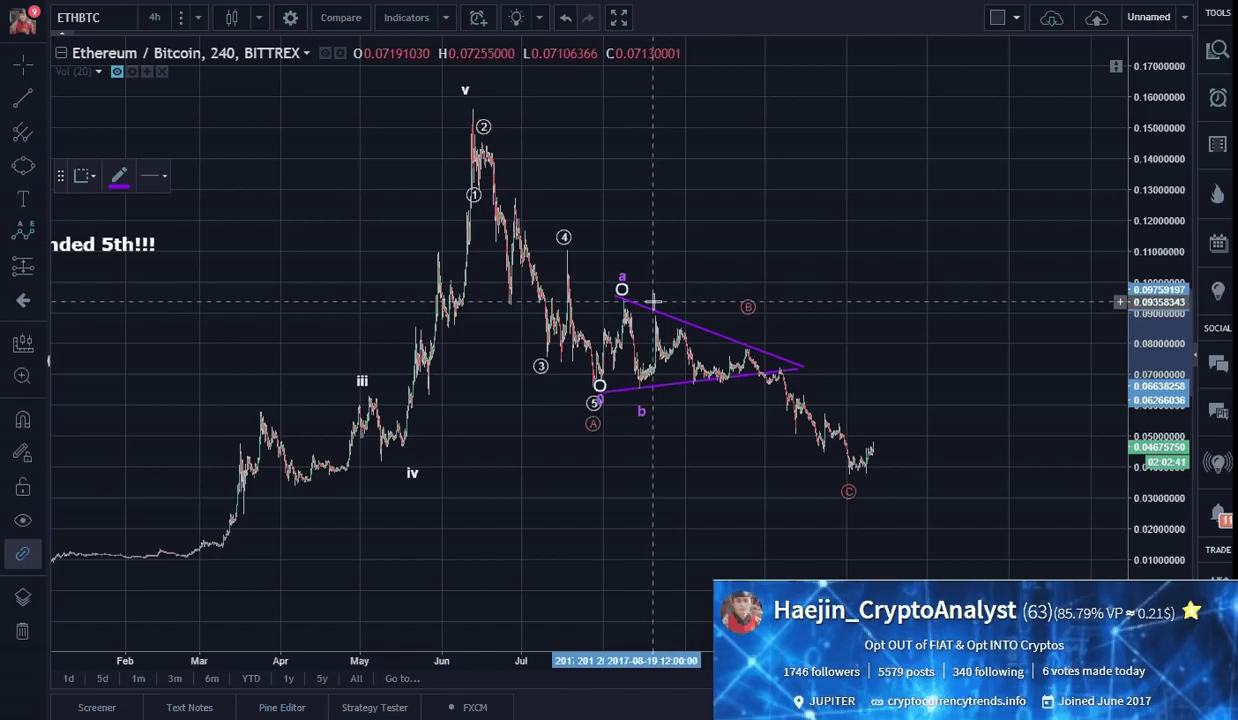
pyautogui.click(729, 393)
pyautogui.click(750, 340)
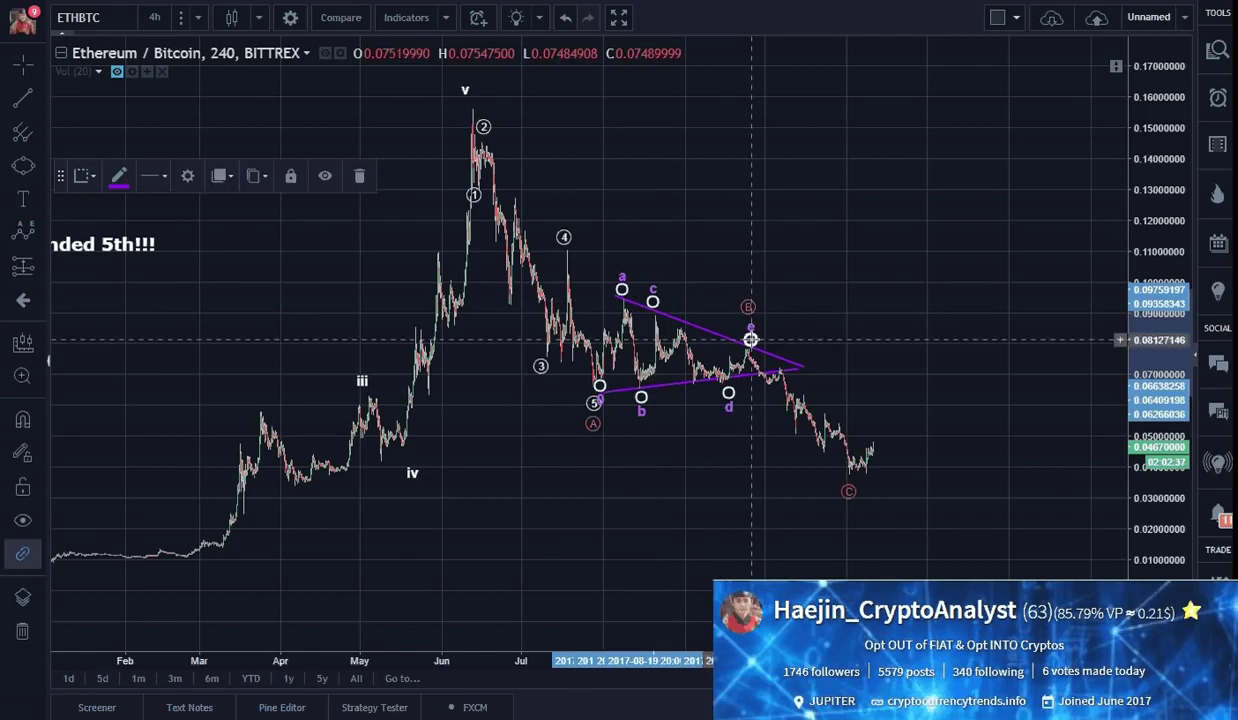
# Move the triangle's points closer to the trend lines, with a at about 0.094, c at 0.091, e at 0.078 and b and d raised.
pyautogui.click(749, 405)
pyautogui.click(655, 309)
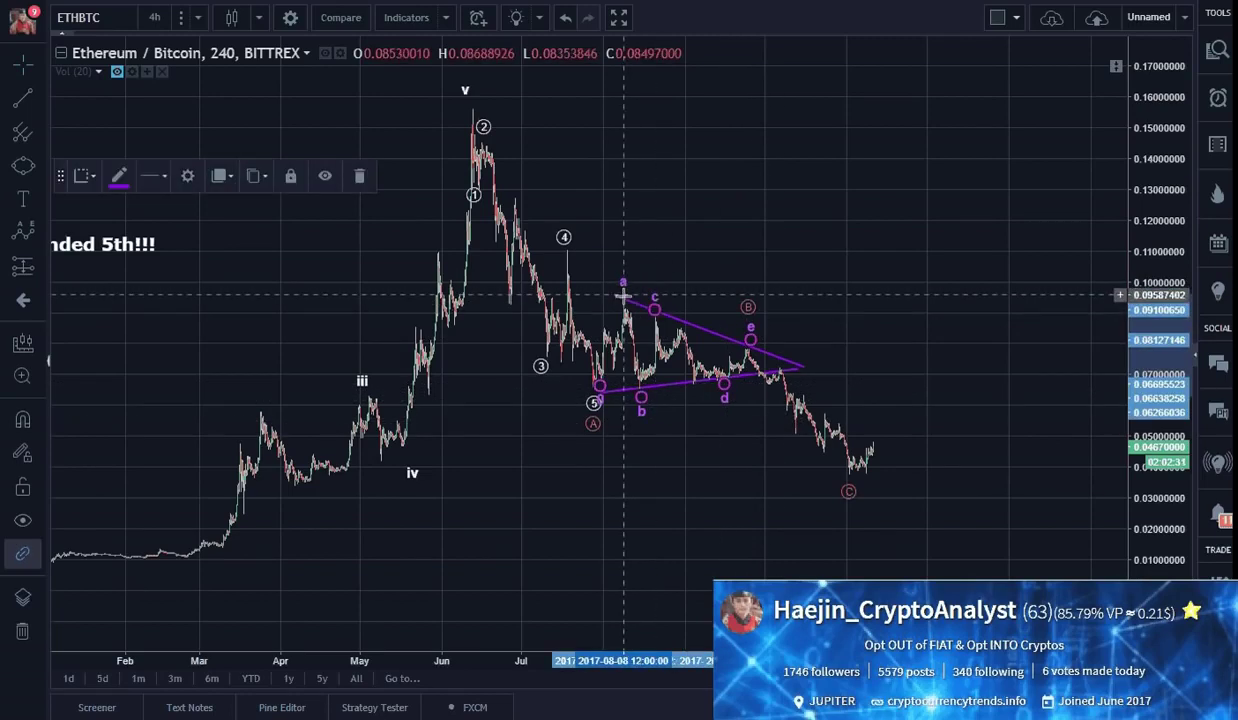
pyautogui.moveTo(621, 289); pyautogui.dragTo(623, 301)
pyautogui.moveTo(750, 340); pyautogui.dragTo(746, 349)
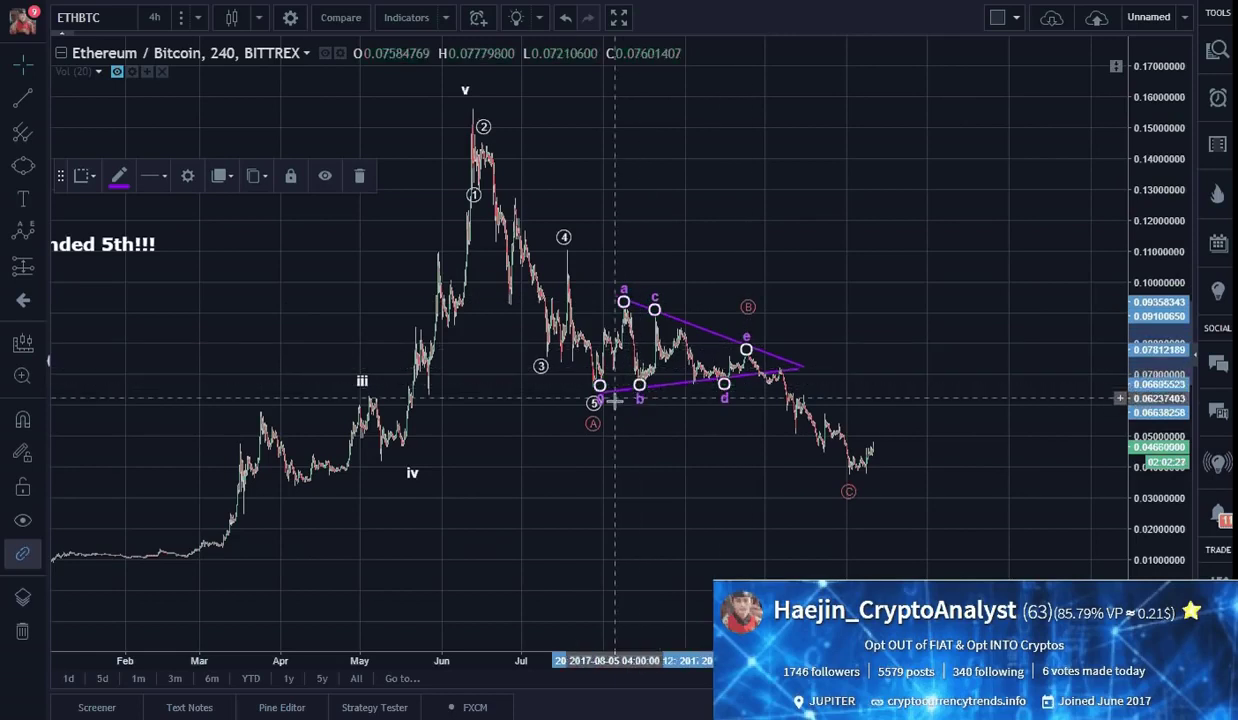
pyautogui.click(732, 447)
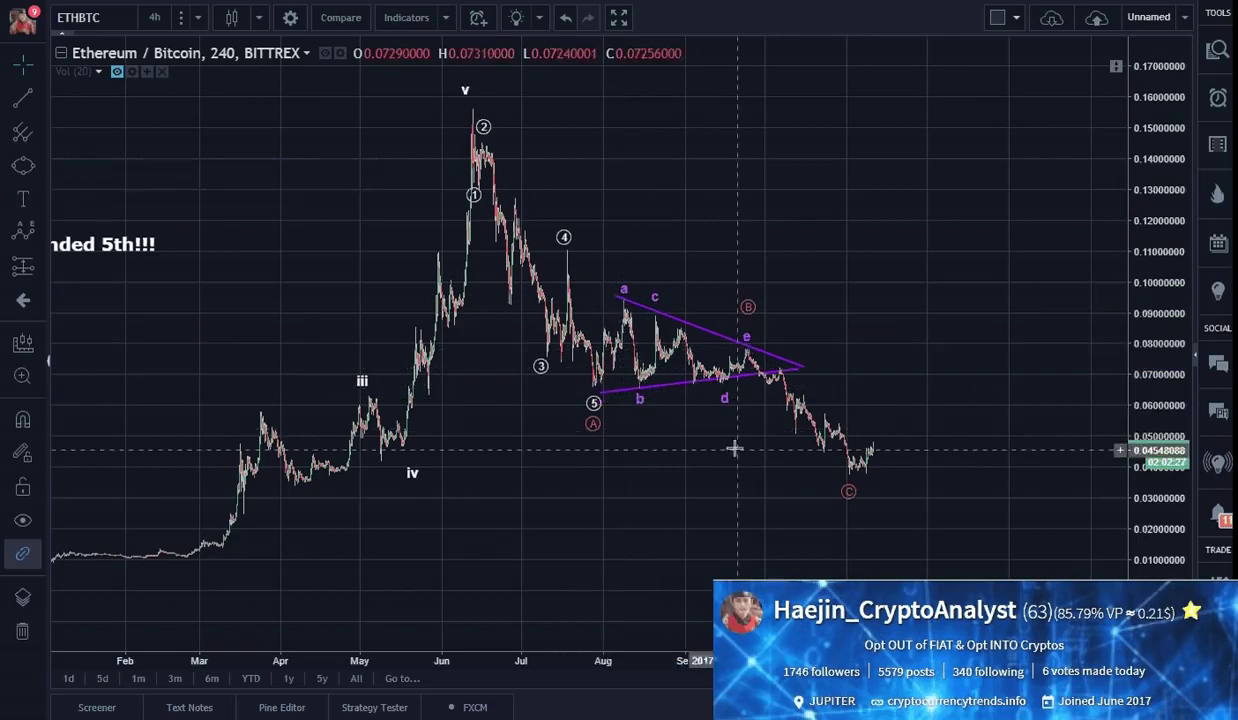
pyautogui.click(723, 378)
pyautogui.click(724, 408)
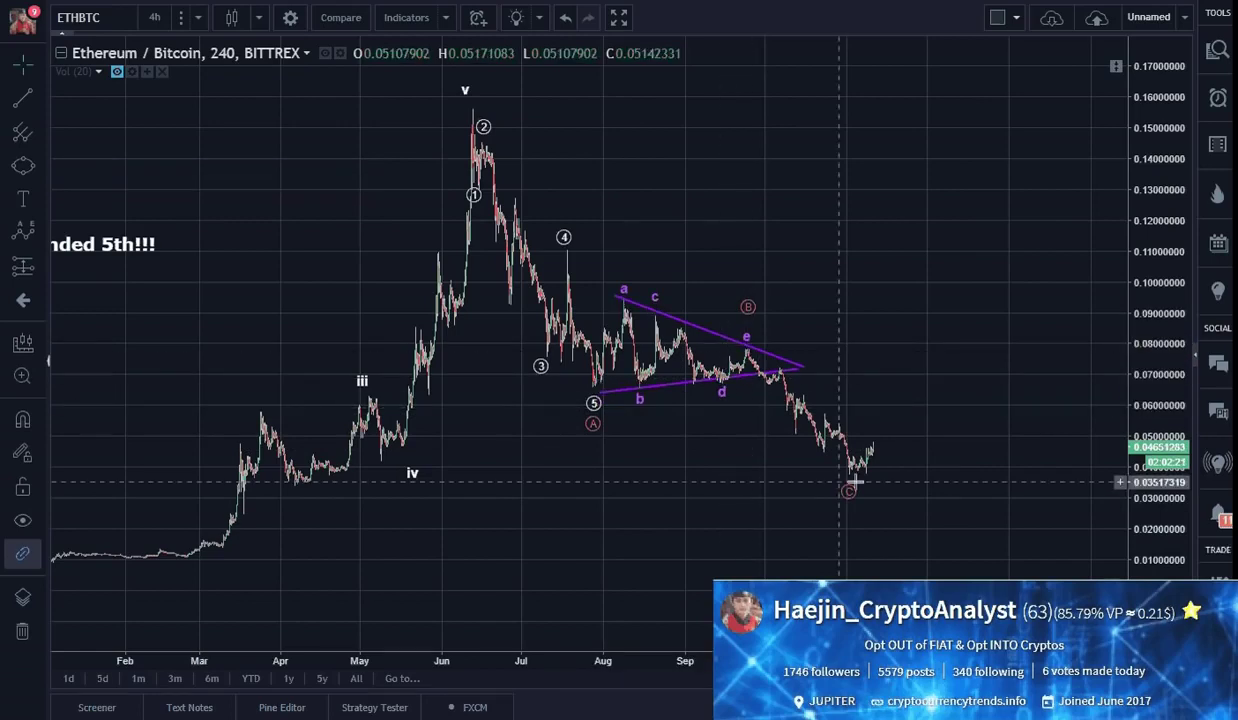
# Lower the ABC correction's B point to about 0.085, just above the triangle's e label.
pyautogui.moveTo(984, 482); pyautogui.dragTo(938, 483)
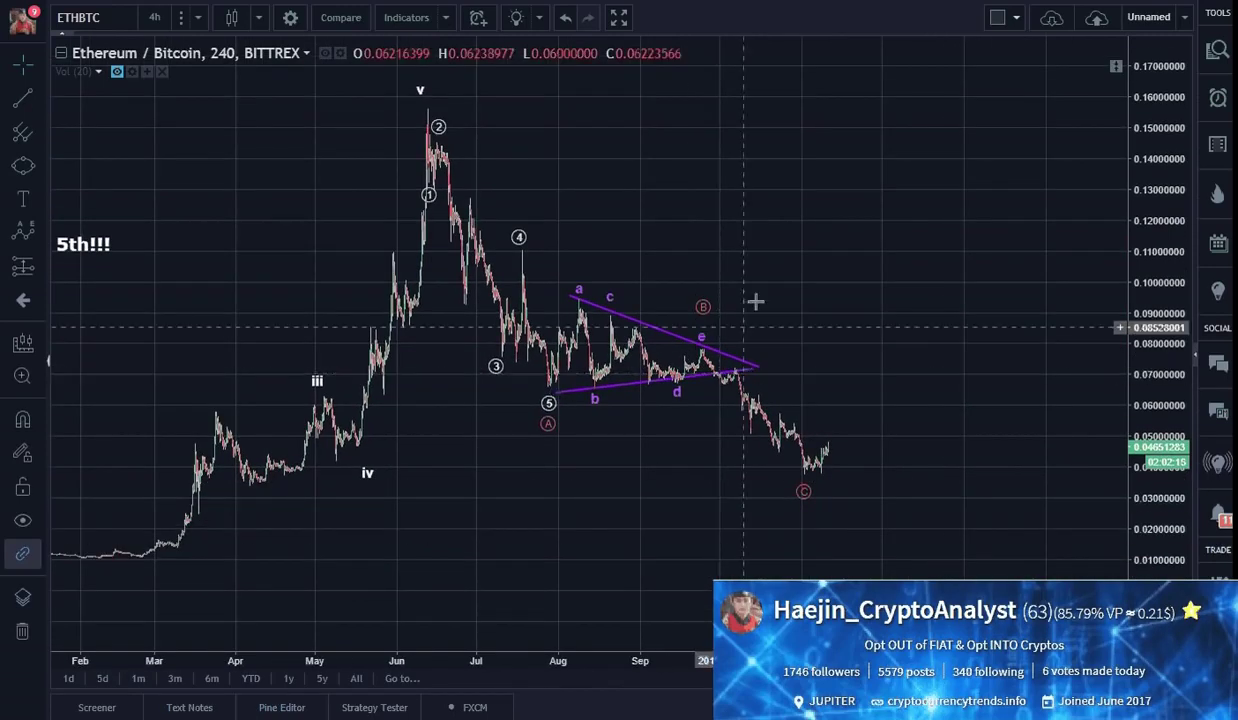
pyautogui.click(700, 320)
pyautogui.moveTo(700, 320)
pyautogui.mouseDown()
pyautogui.moveTo(568, 262)
pyautogui.moveTo(671, 258)
pyautogui.moveTo(704, 327)
pyautogui.mouseUp()
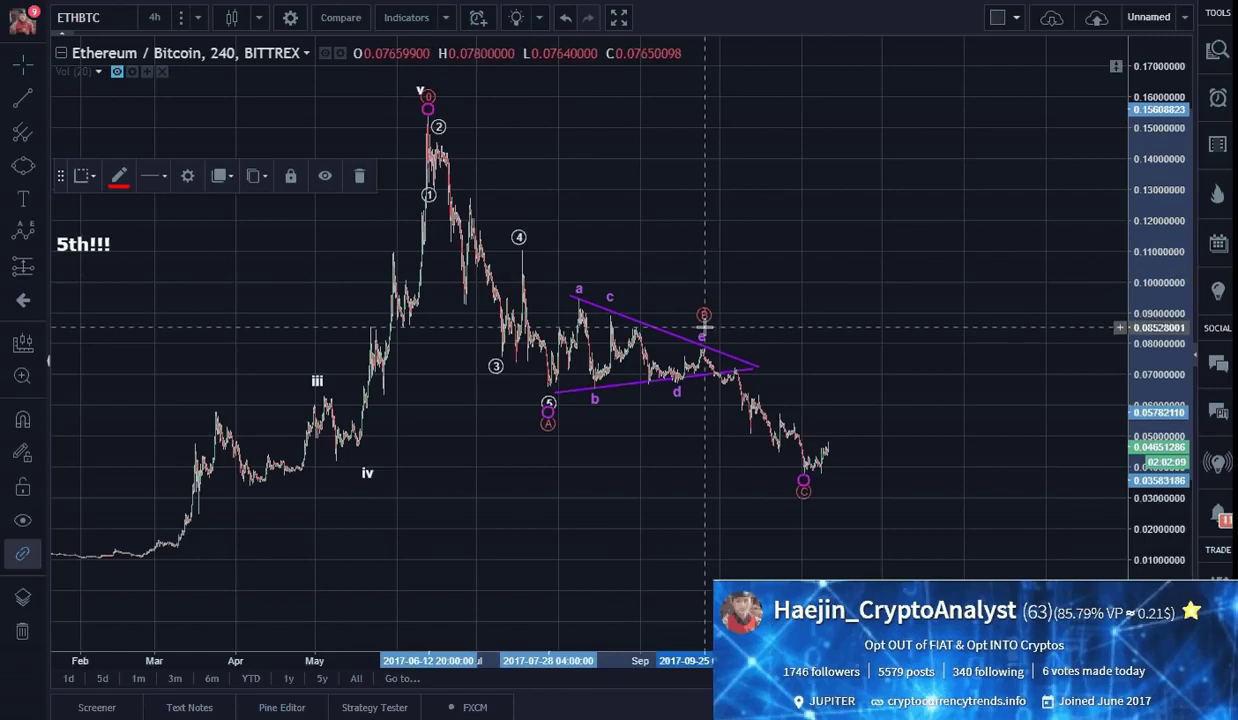
pyautogui.click(1040, 400)
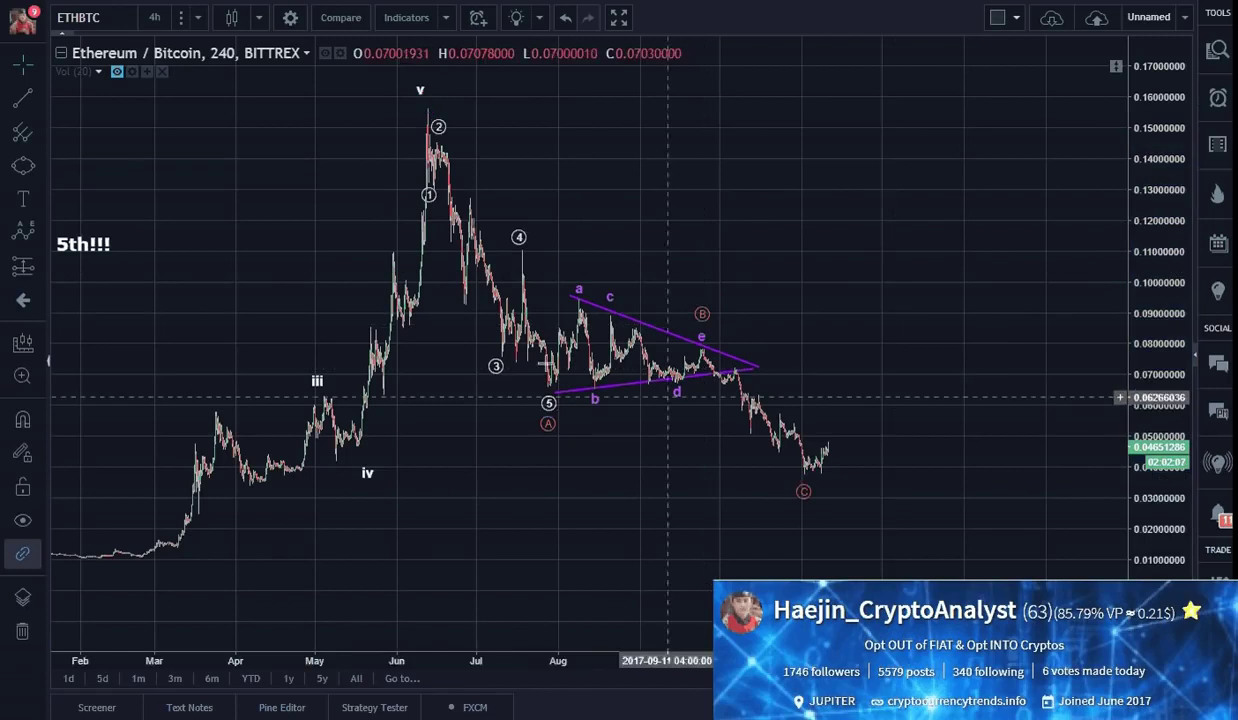
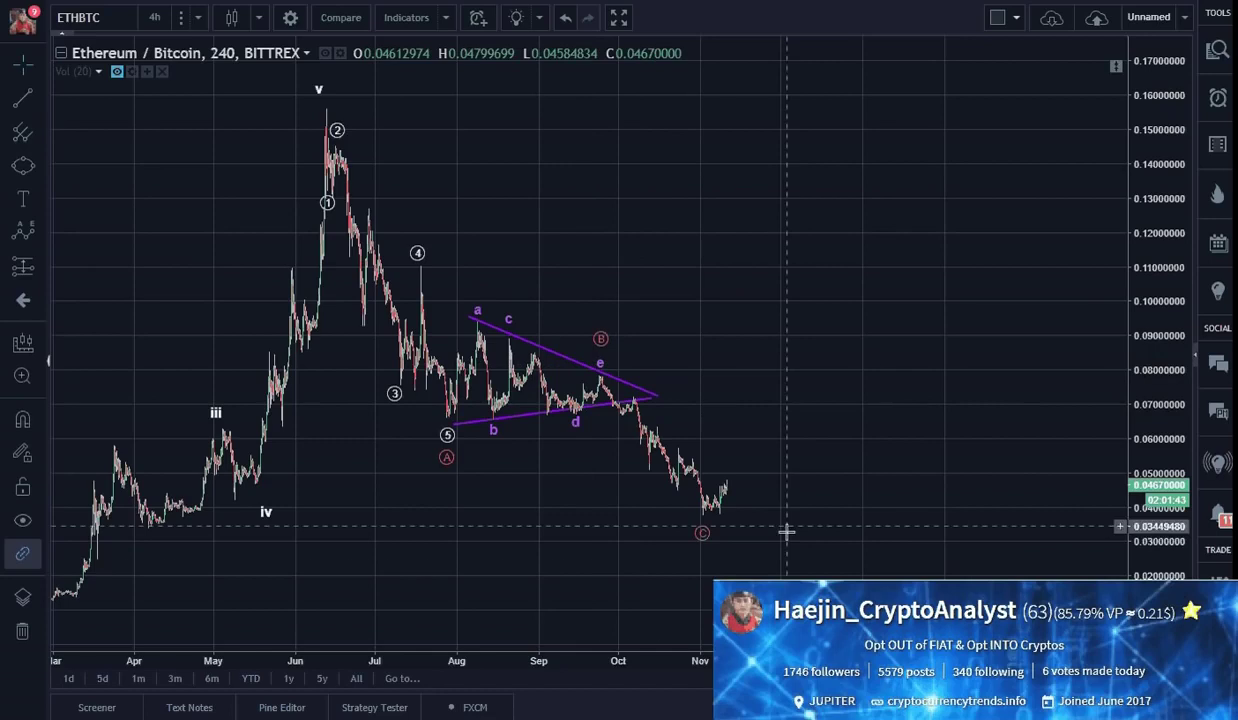
# Draw an Elliott Impulse Wave from the triangle's e swing, with 0 to 5 at about 0.078, 0.067, 0.073, 0.051, 0.064 and 0.037.
pyautogui.click(585, 367)
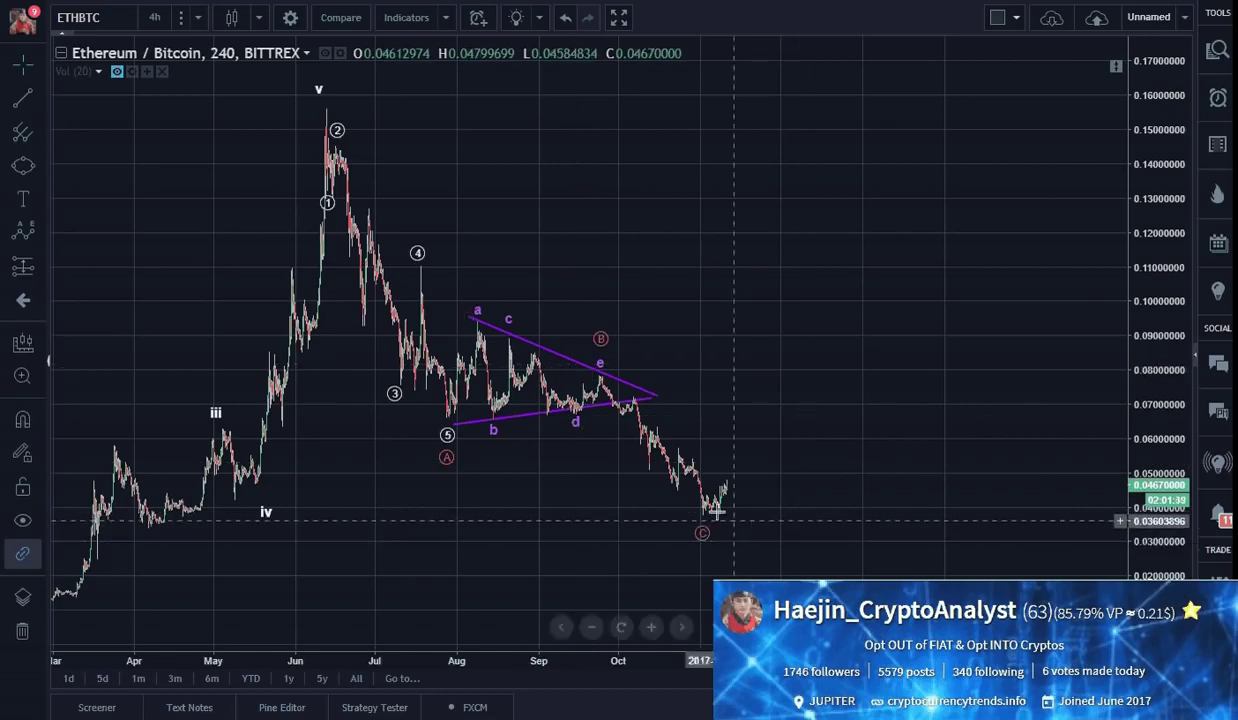
pyautogui.moveTo(1135, 516); pyautogui.dragTo(1132, 460)
pyautogui.moveTo(948, 450); pyautogui.dragTo(948, 331)
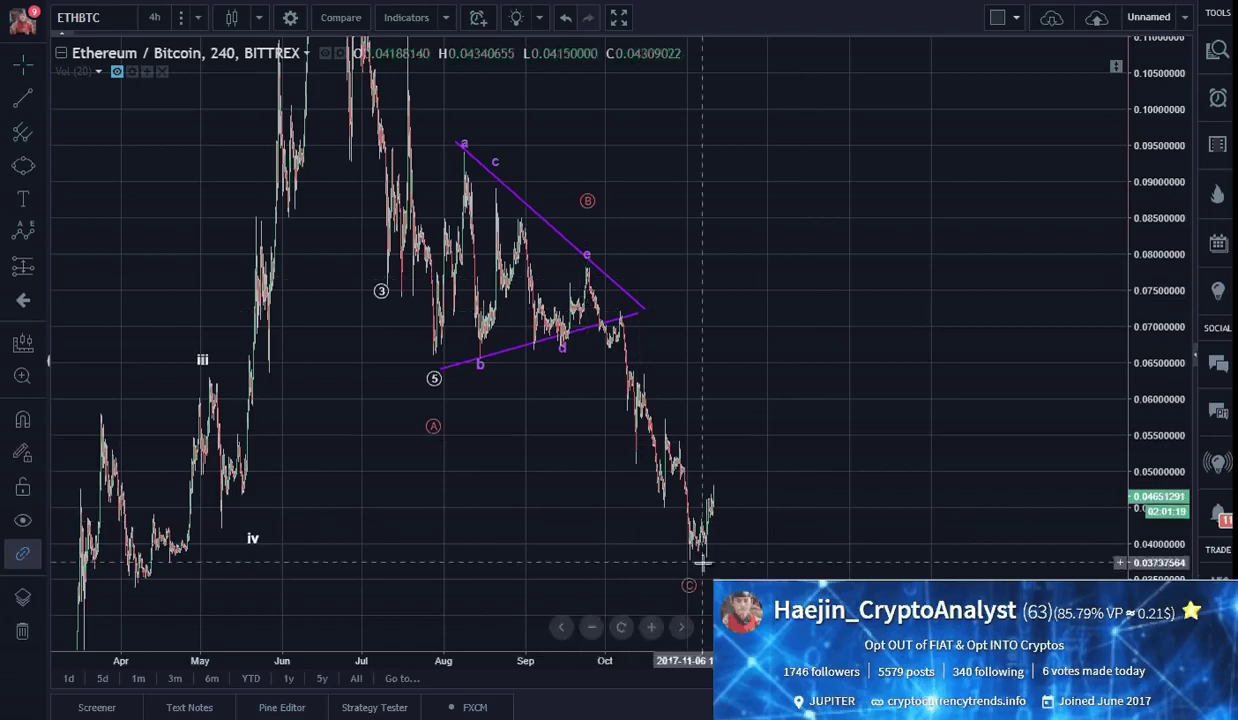
pyautogui.click(42, 226)
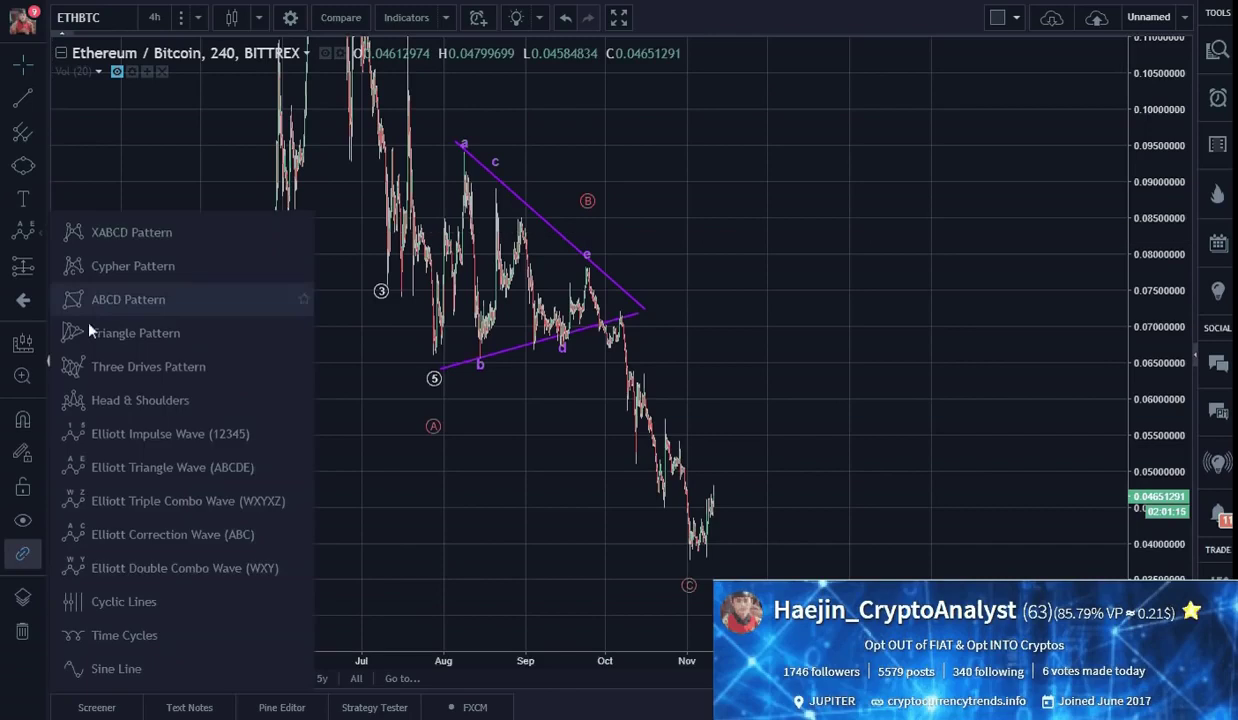
pyautogui.click(150, 433)
pyautogui.click(587, 277)
pyautogui.click(609, 338)
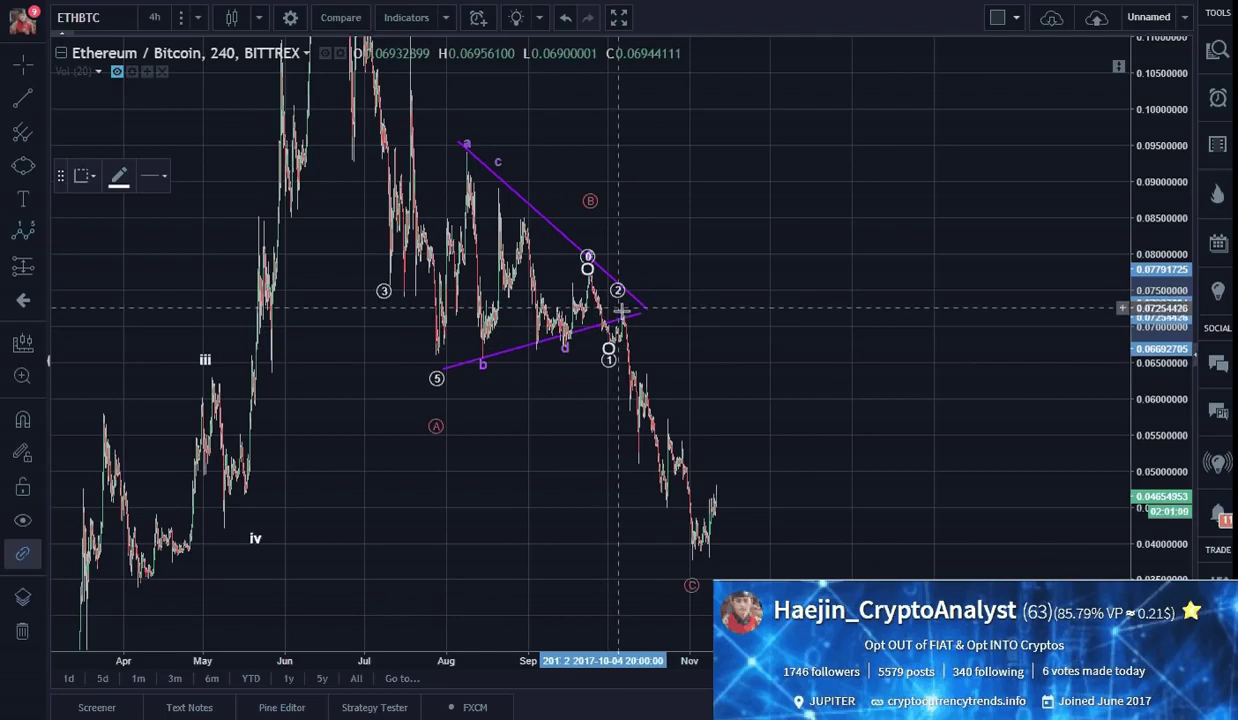
pyautogui.click(621, 309)
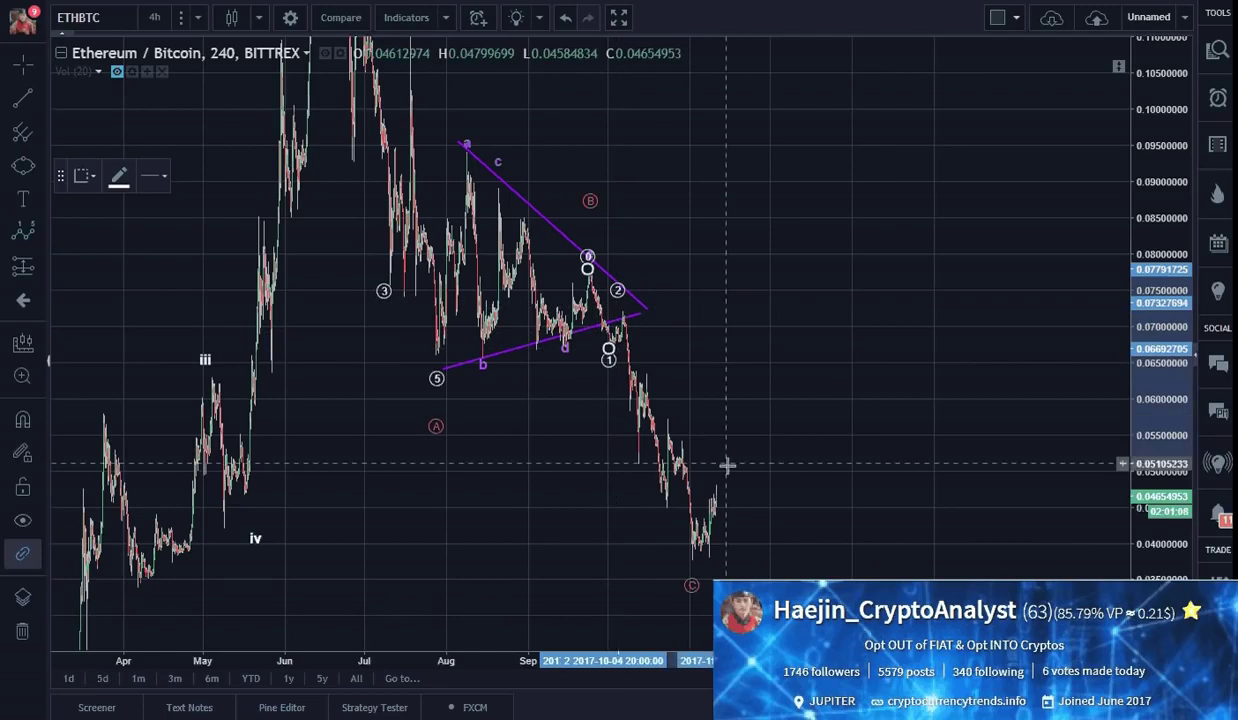
pyautogui.click(636, 464)
pyautogui.click(646, 371)
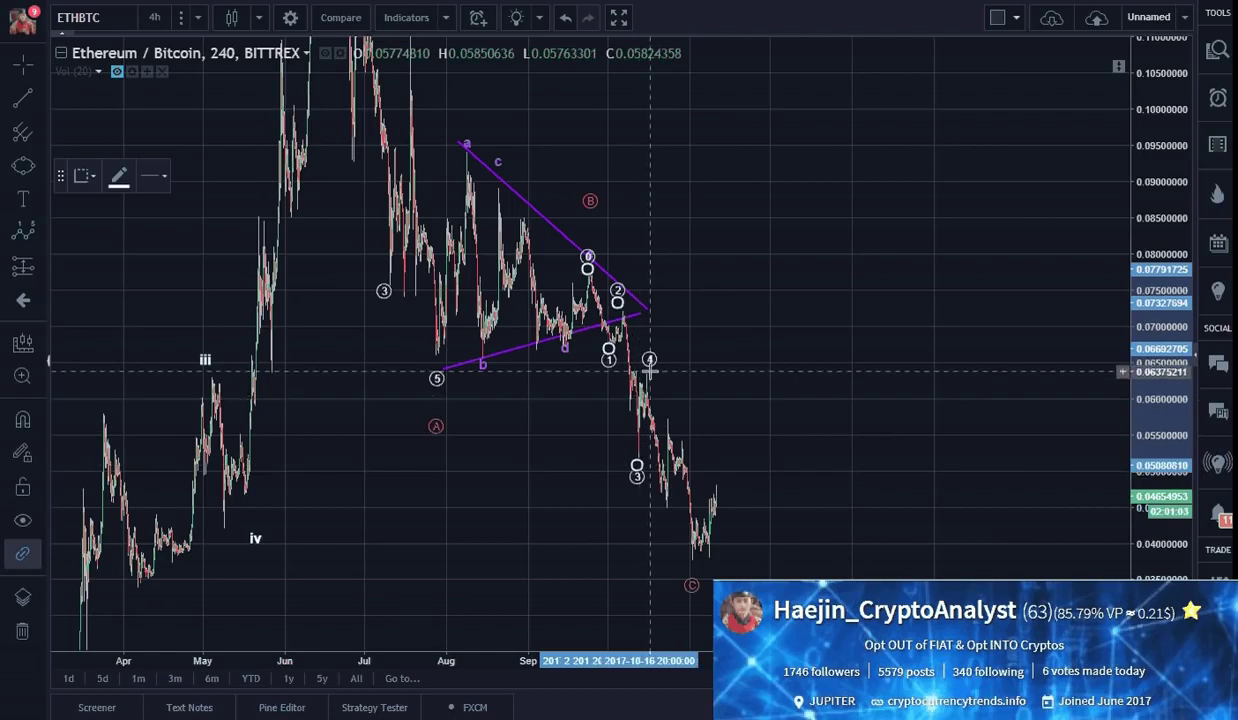
pyautogui.click(692, 562)
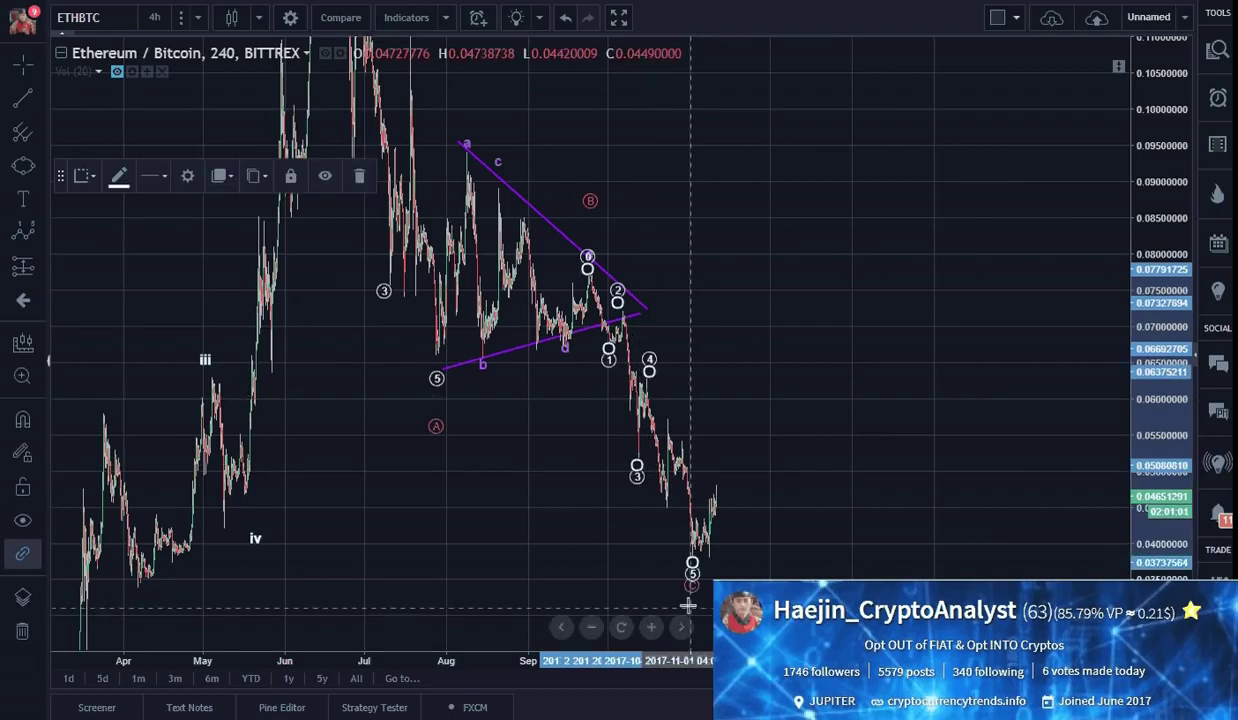
# Lower the new impulse's wave 5 point to about 0.035 and the ABC correction's C point to about 0.030 beneath it.
pyautogui.click(691, 598)
pyautogui.moveTo(690, 594); pyautogui.dragTo(689, 598)
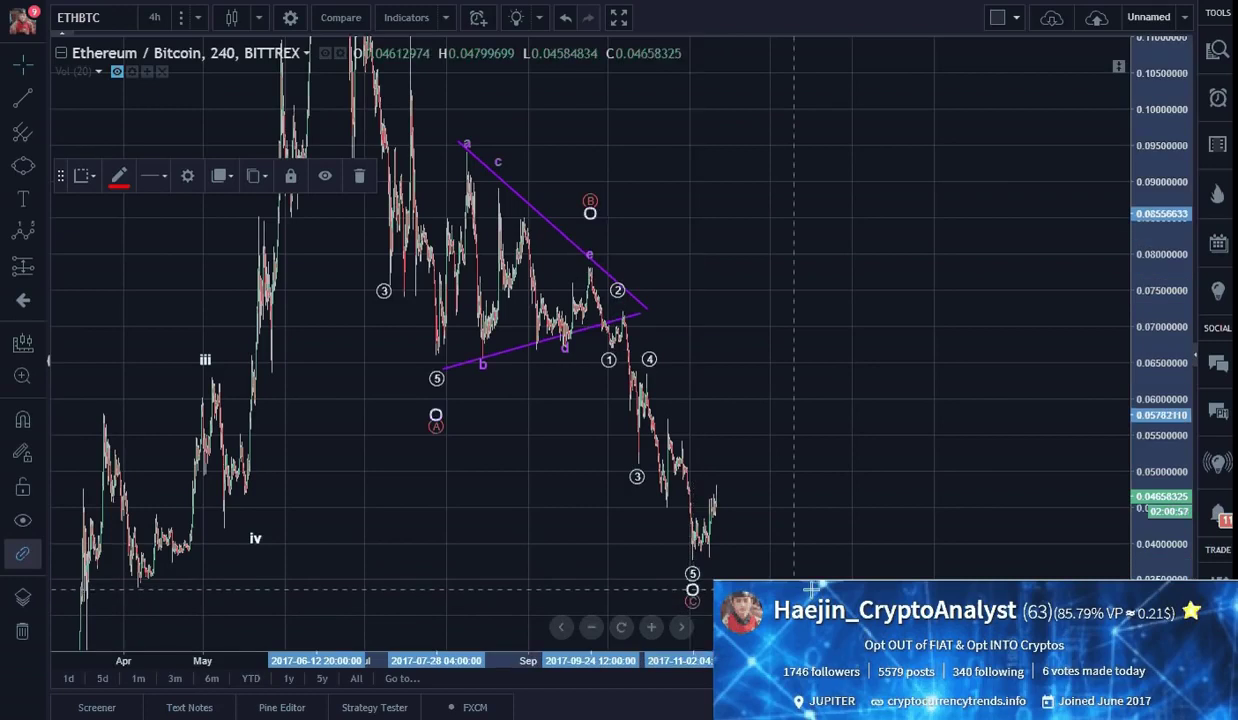
pyautogui.moveTo(862, 567); pyautogui.dragTo(859, 499)
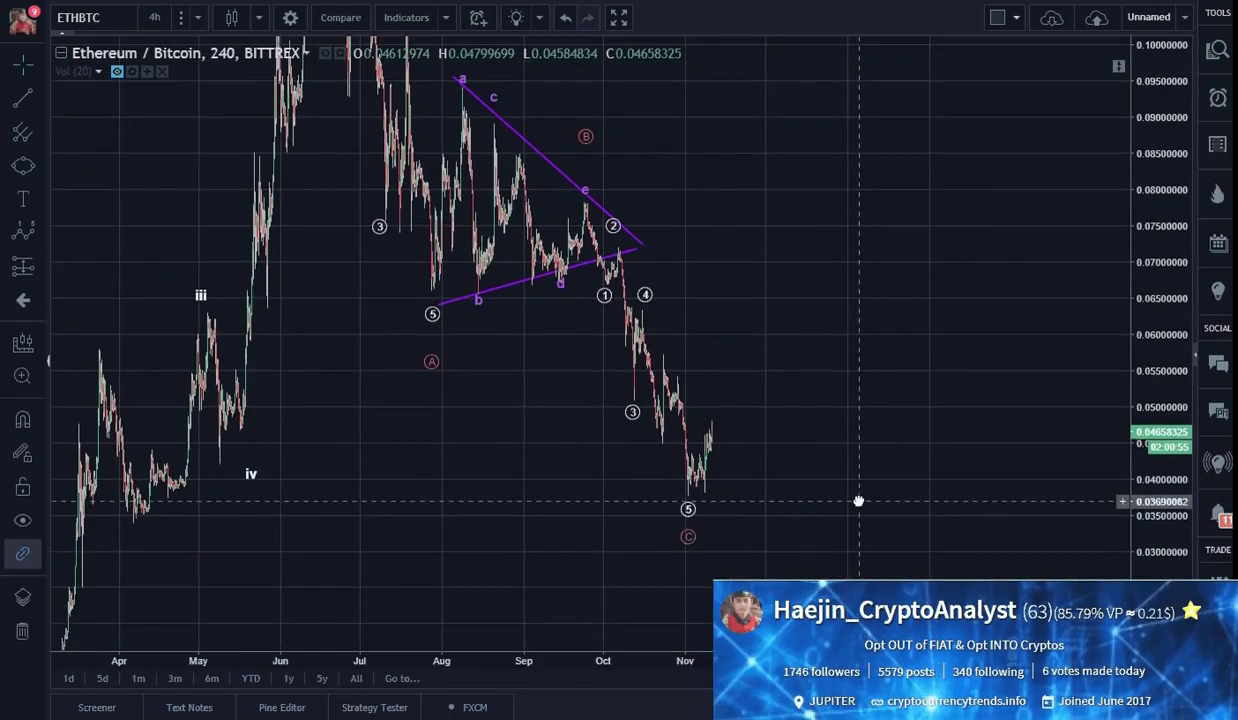
pyautogui.click(690, 545)
pyautogui.moveTo(689, 520); pyautogui.dragTo(686, 530)
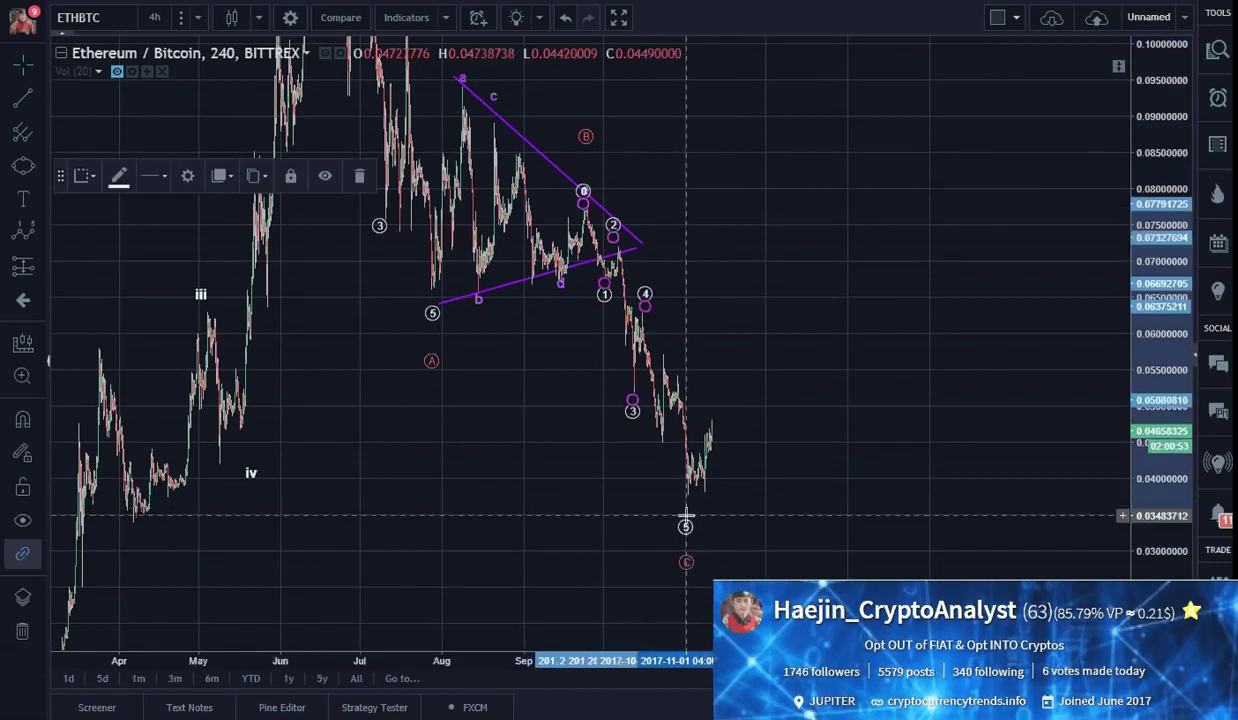
pyautogui.click(892, 525)
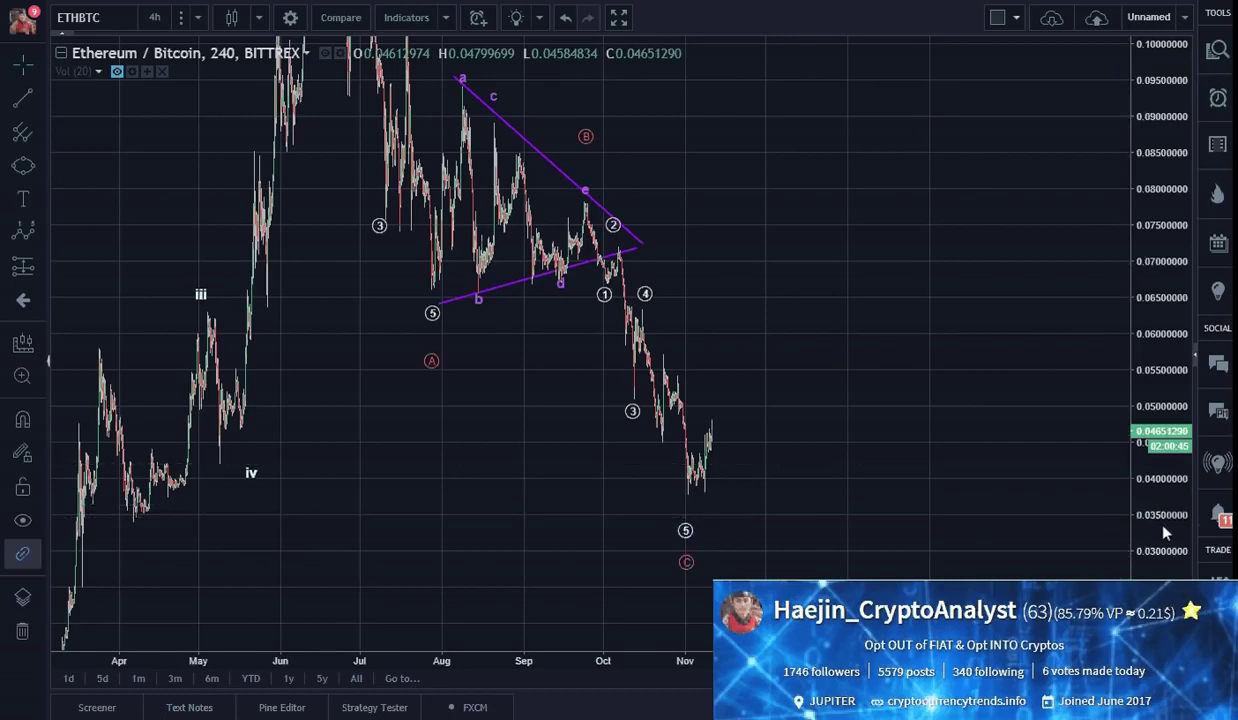
# Draw a smaller Elliott Impulse Wave inside wave 5, with 0 to 5 at about 0.063, 0.056, 0.058, 0.044, 0.056 and 0.038.
pyautogui.moveTo(1164, 532); pyautogui.dragTo(1164, 480)
pyautogui.moveTo(1017, 414); pyautogui.dragTo(1003, 359)
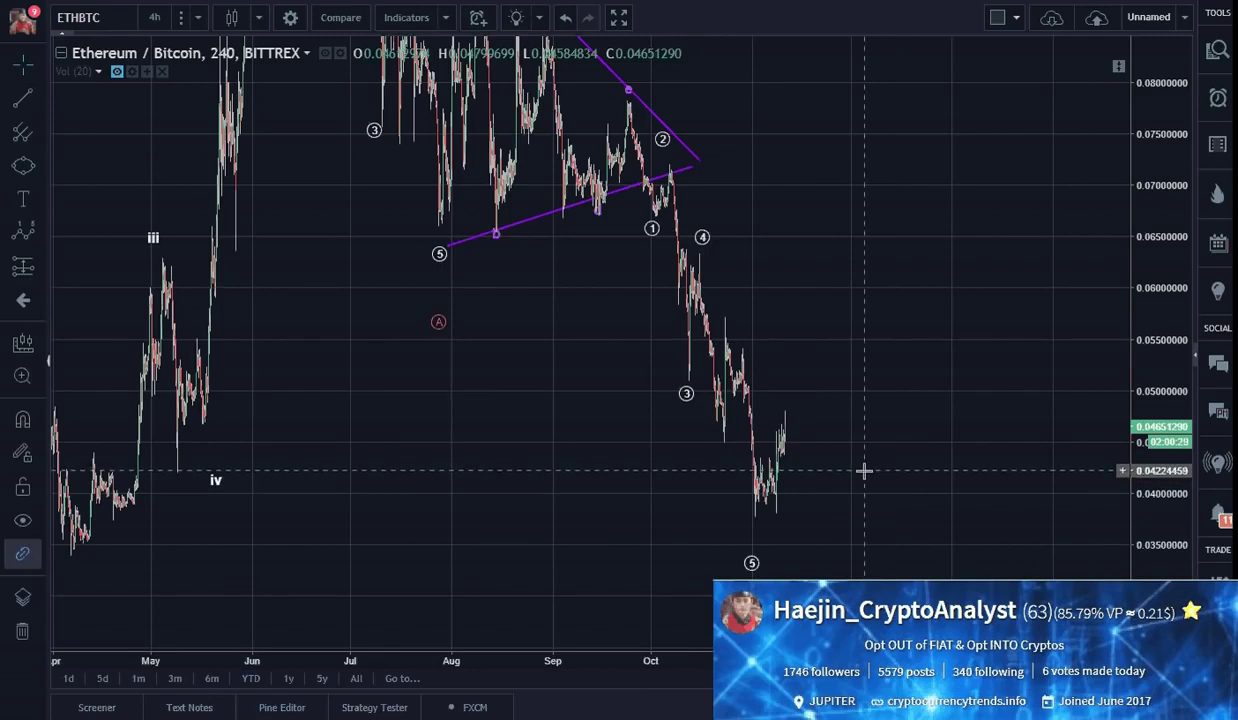
pyautogui.scroll(2, 863, 471)
pyautogui.scroll(1, 863, 471)
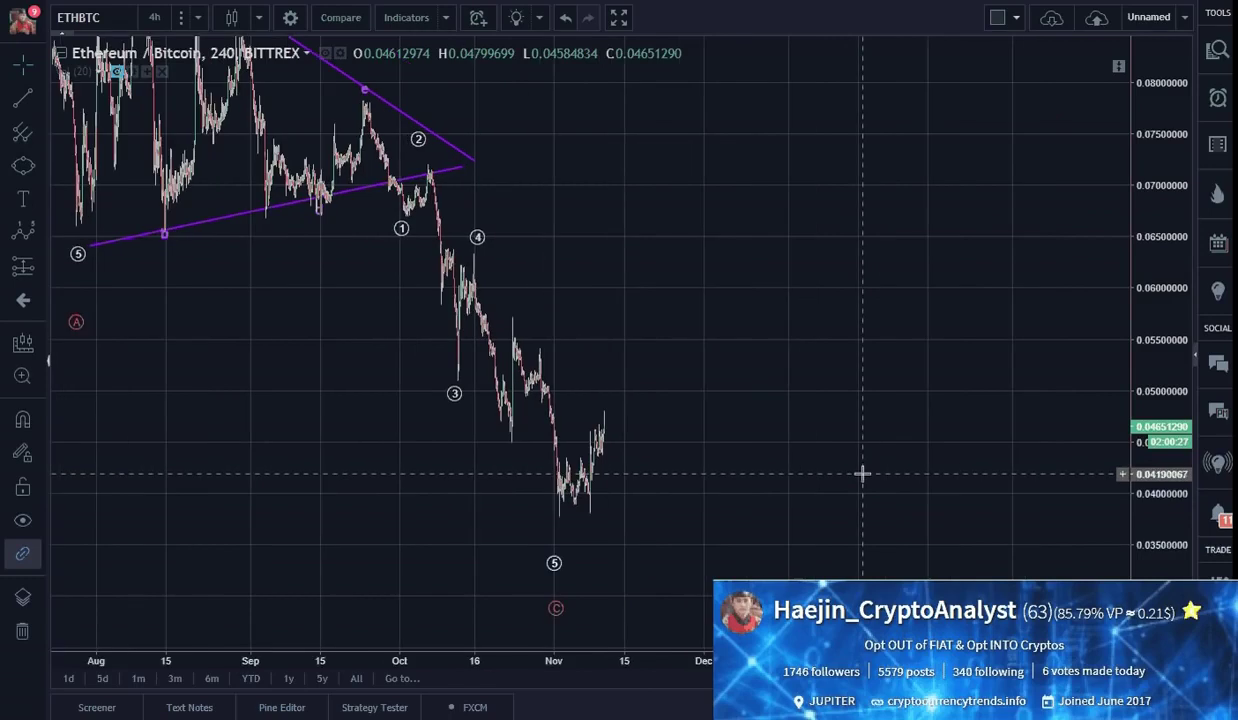
pyautogui.moveTo(1162, 550); pyautogui.dragTo(1169, 538)
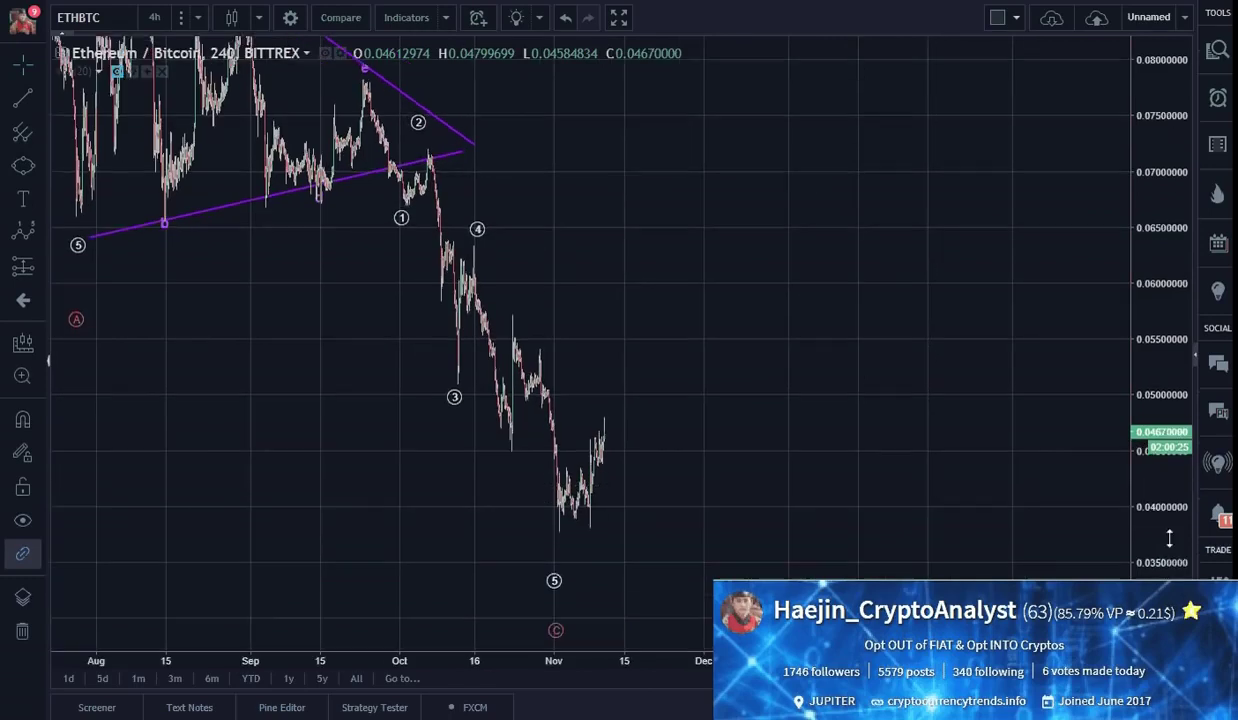
pyautogui.moveTo(957, 522); pyautogui.dragTo(989, 491)
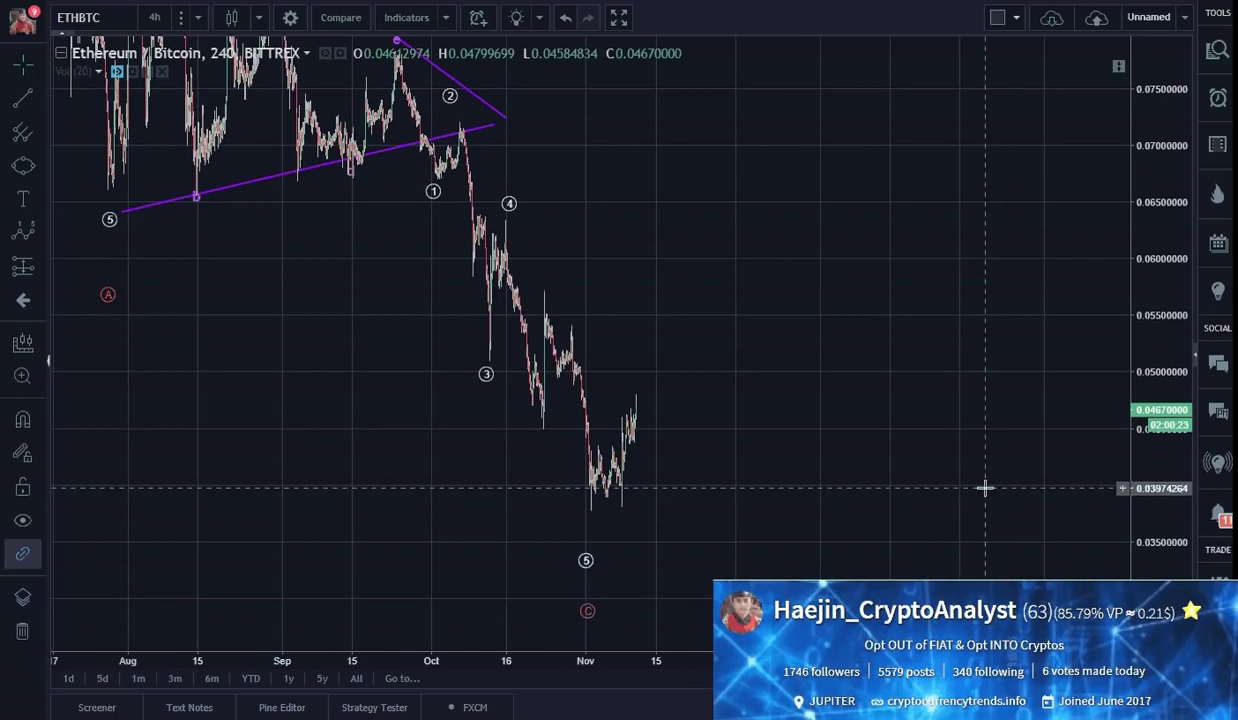
pyautogui.click(20, 235)
pyautogui.click(506, 220)
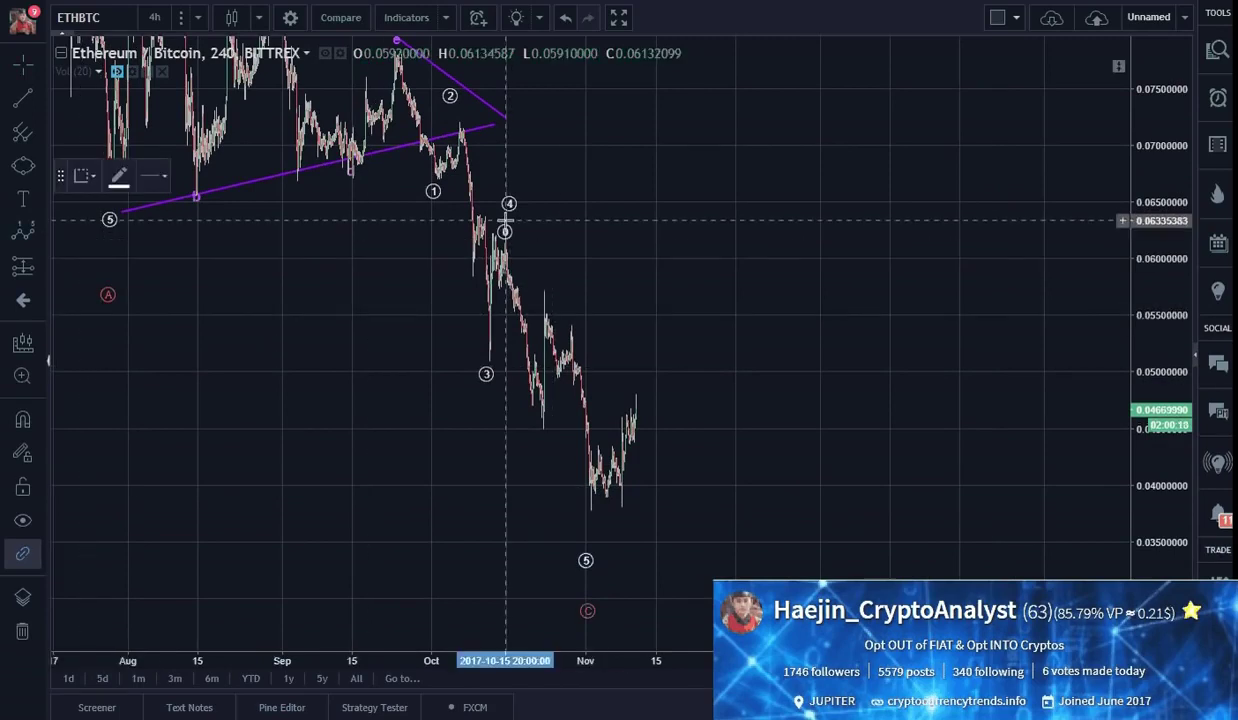
pyautogui.click(513, 307)
pyautogui.click(517, 281)
pyautogui.click(541, 437)
pyautogui.click(543, 302)
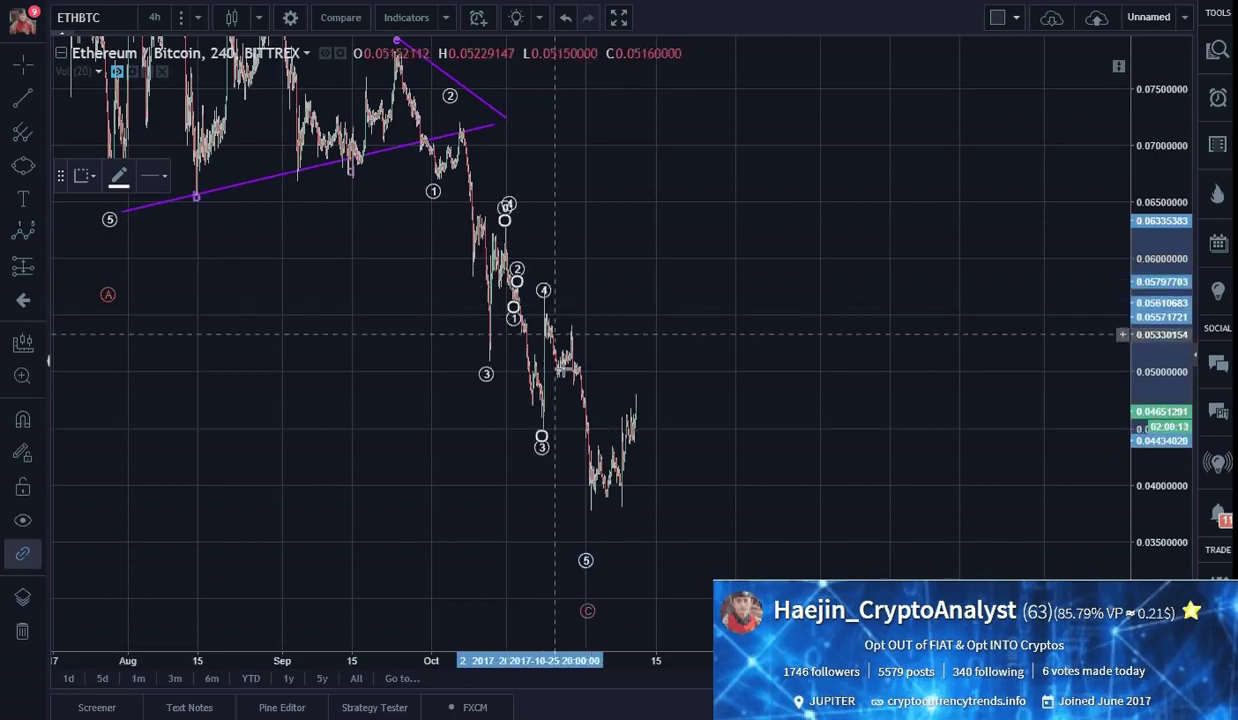
pyautogui.click(591, 513)
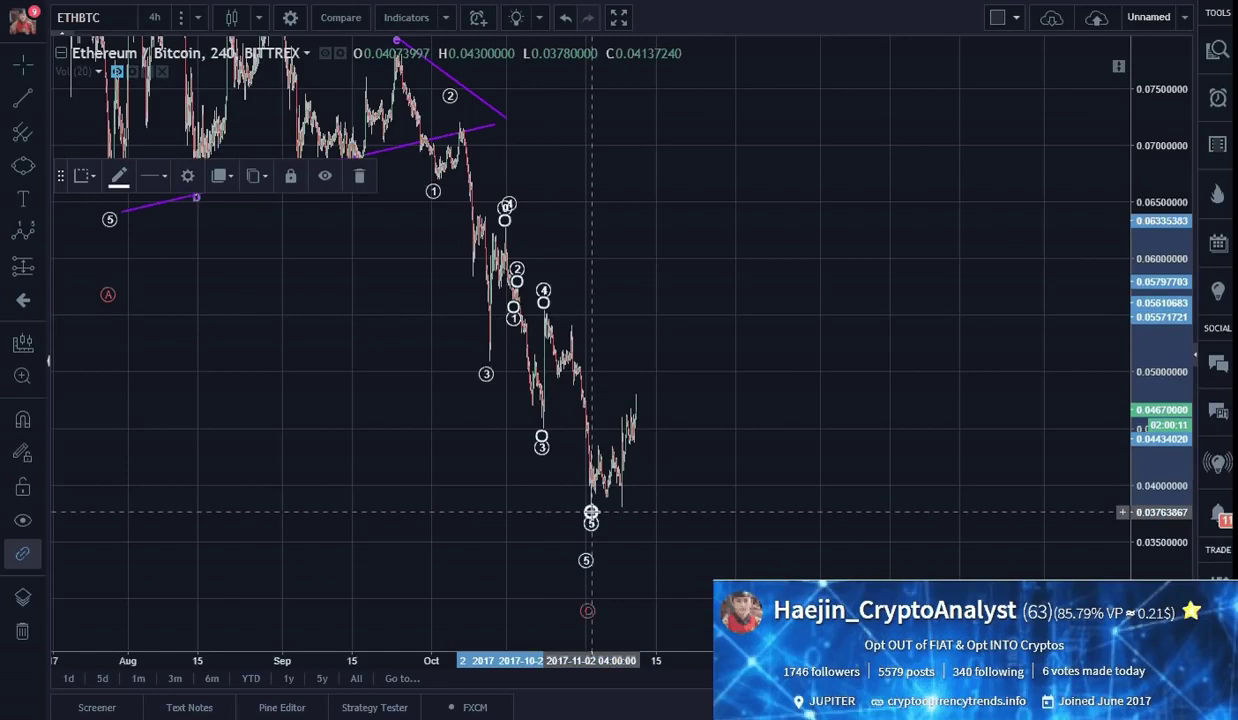
# Set the smaller impulse's degree to Submicro and its color to red.
pyautogui.doubleClick(591, 513)
pyautogui.click(603, 311)
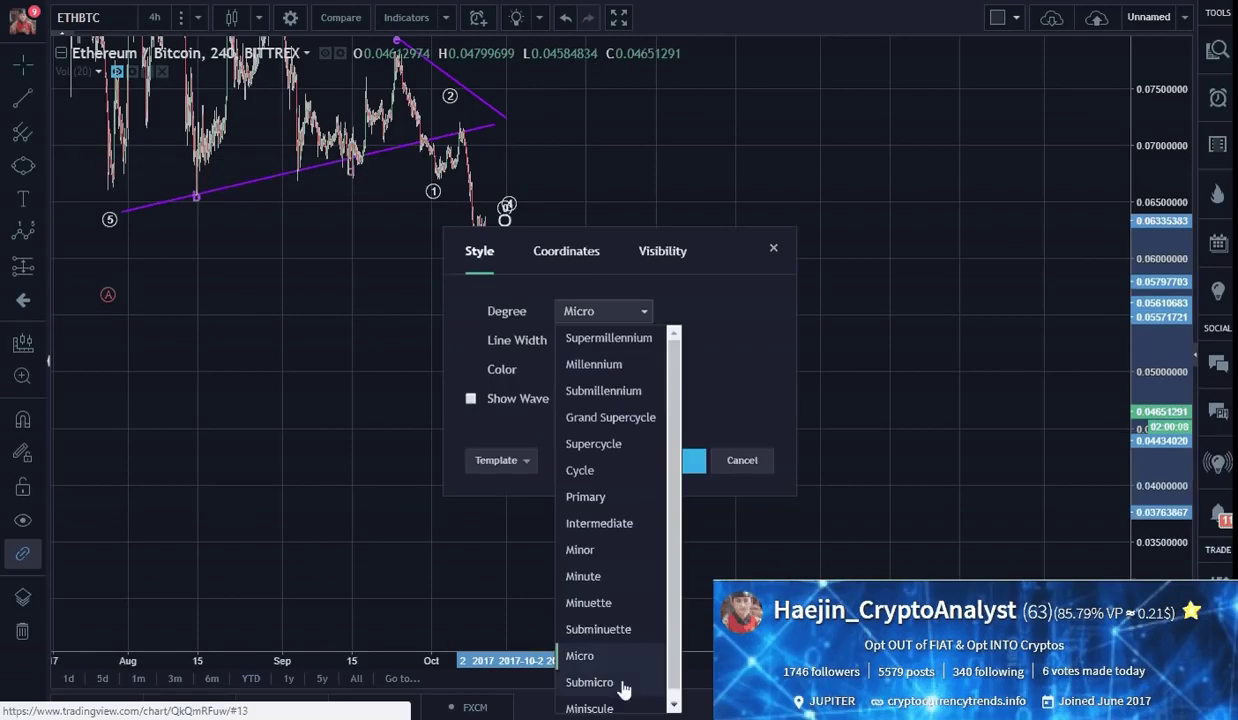
pyautogui.click(620, 684)
pyautogui.click(566, 369)
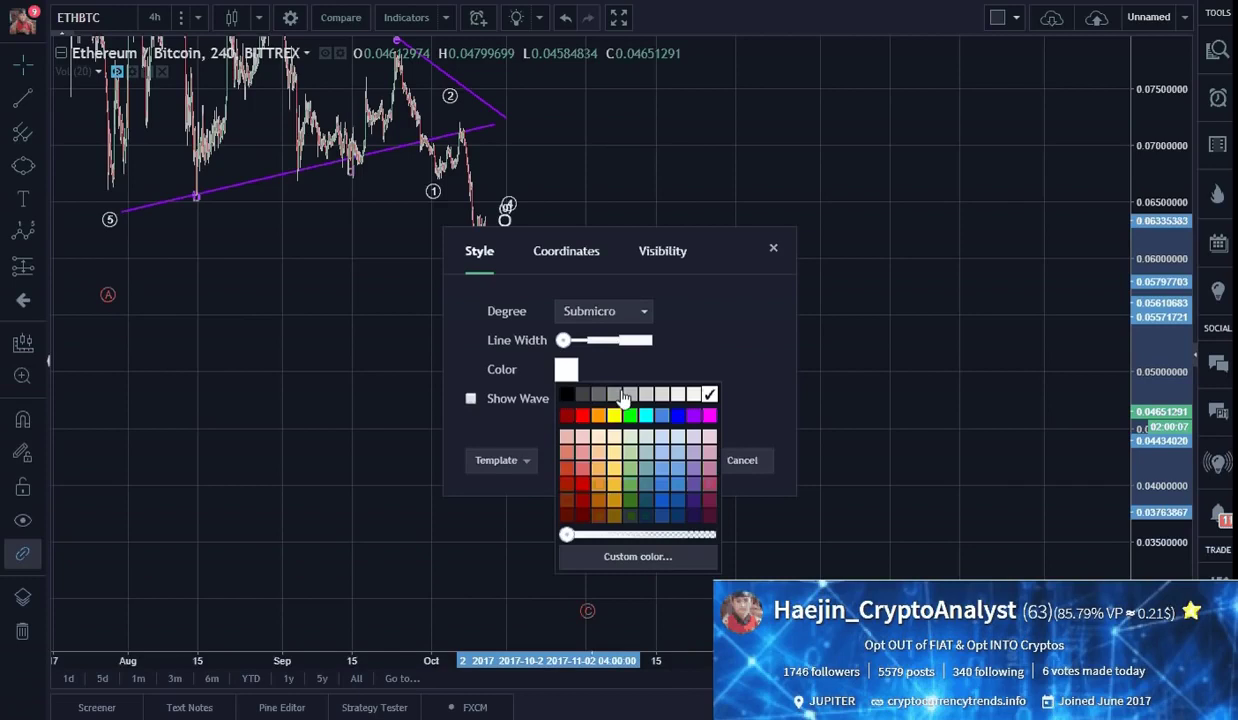
pyautogui.click(583, 415)
pyautogui.click(670, 460)
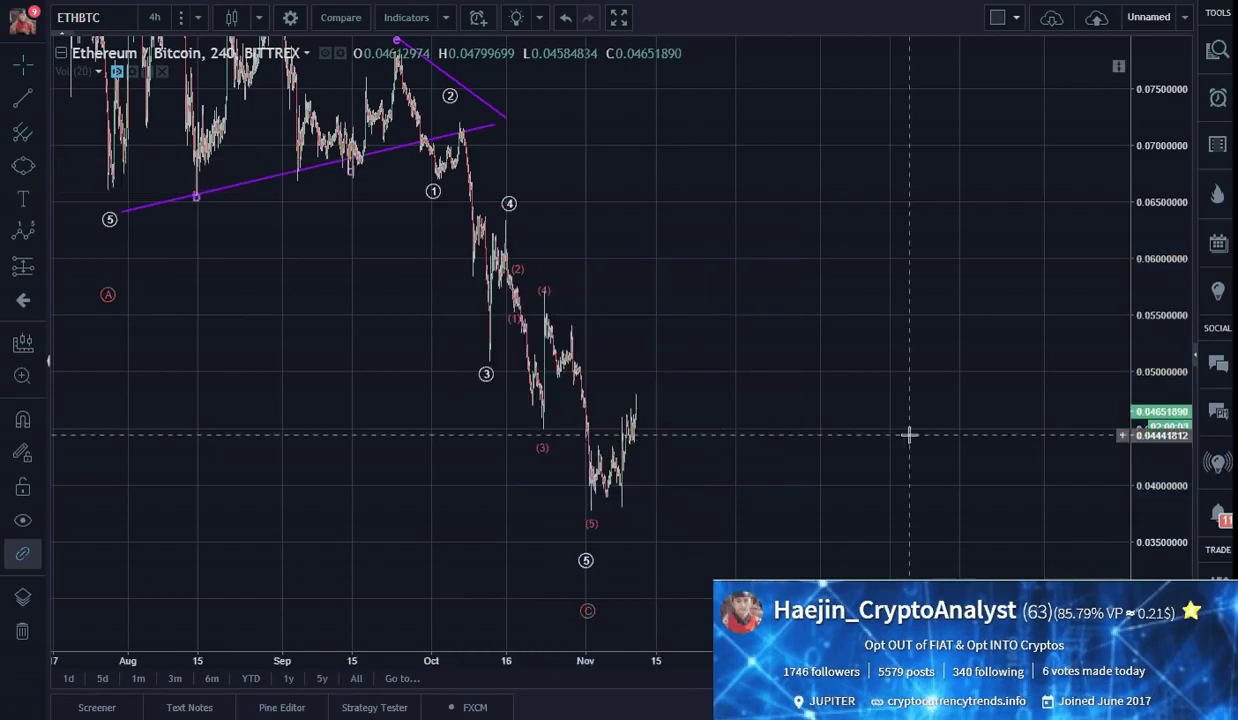
# Tighten the labels below the November low, shifting red (5) slightly earlier and raising circled 5 to about 0.035 and C to about 0.033.
pyautogui.click(591, 514)
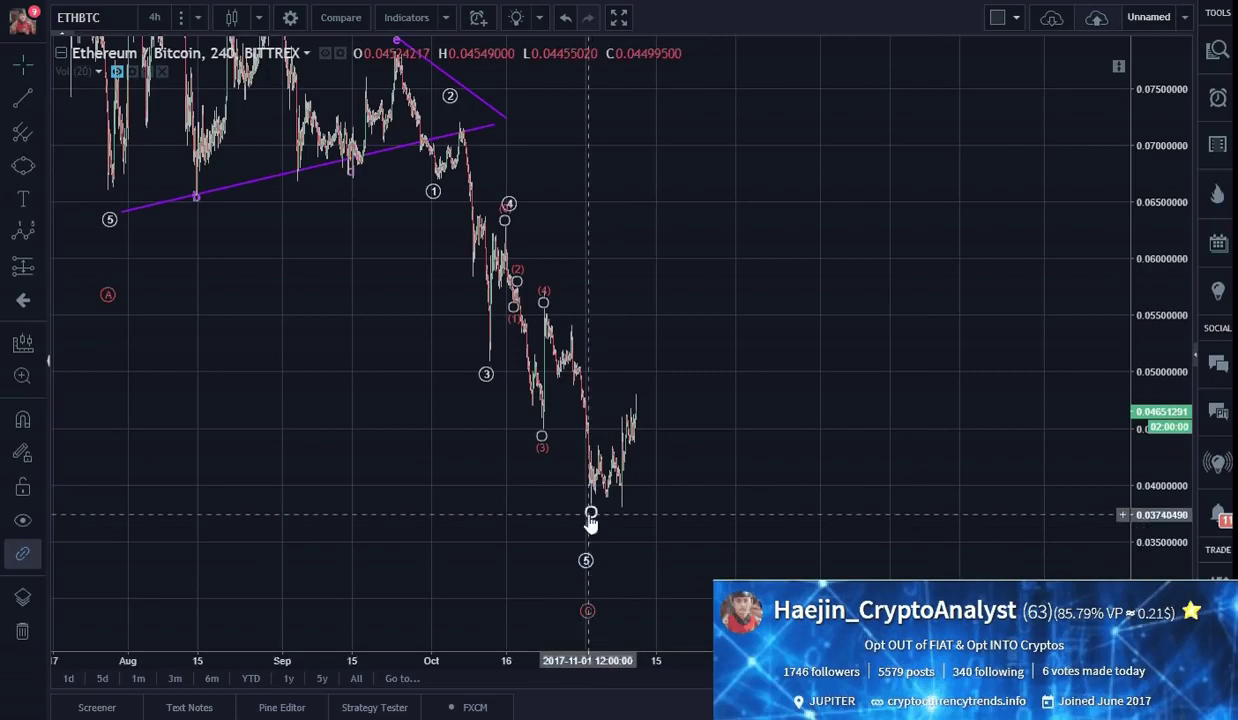
pyautogui.click(586, 556)
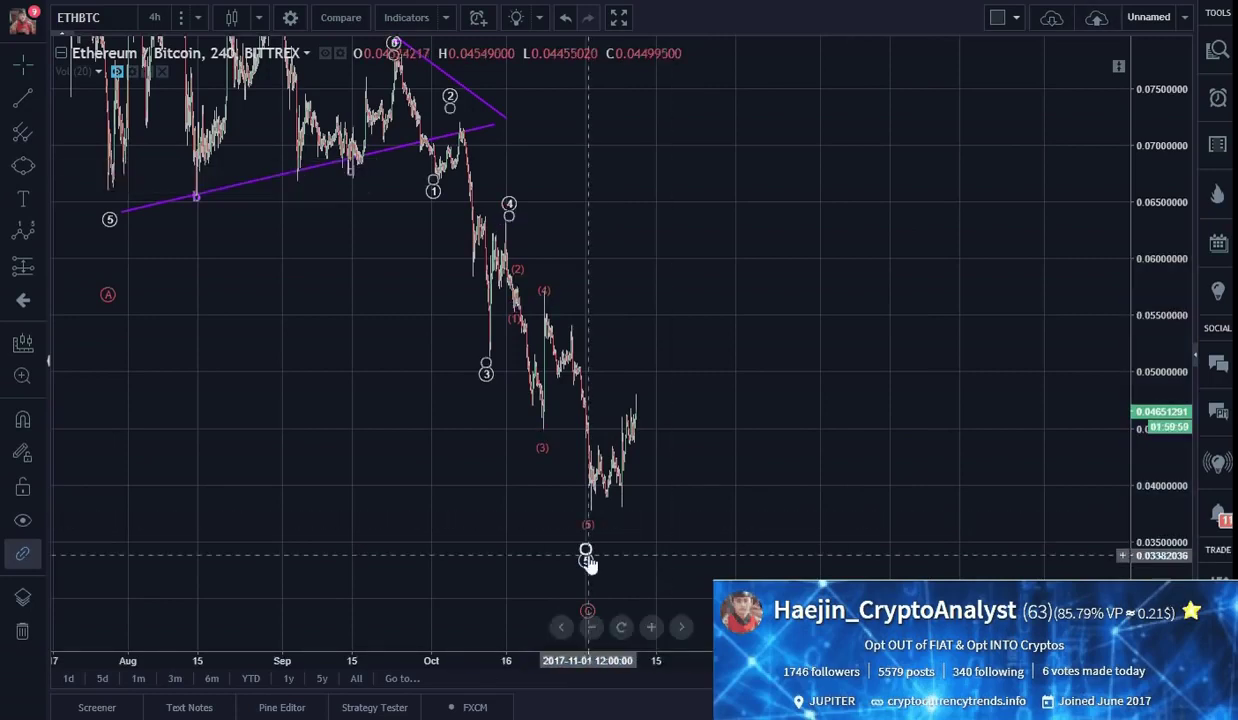
pyautogui.moveTo(588, 563); pyautogui.dragTo(590, 550)
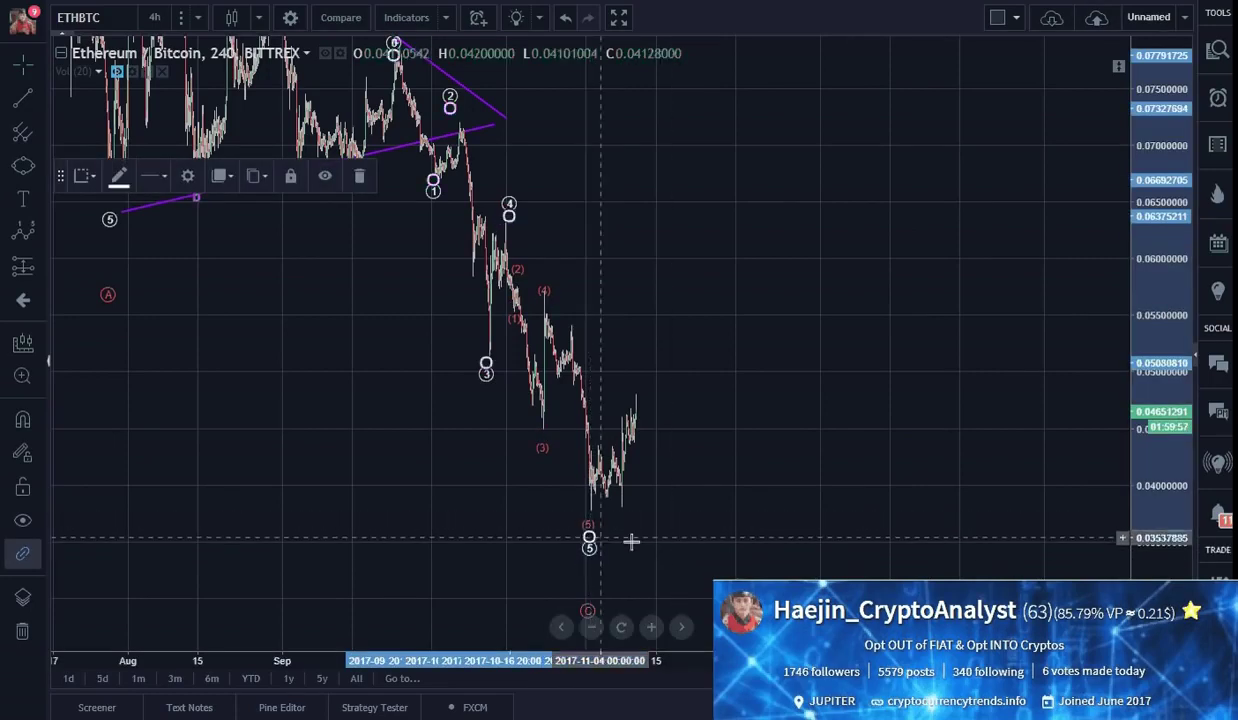
pyautogui.click(663, 560)
pyautogui.click(591, 577)
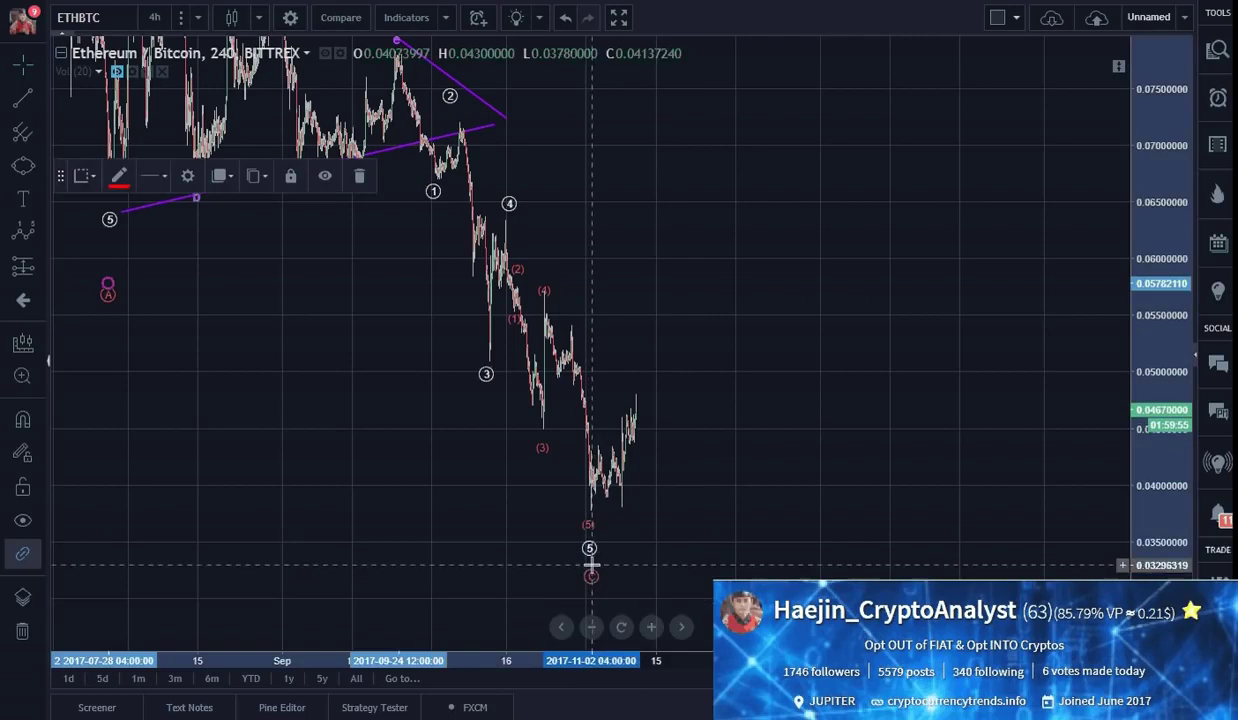
pyautogui.click(800, 510)
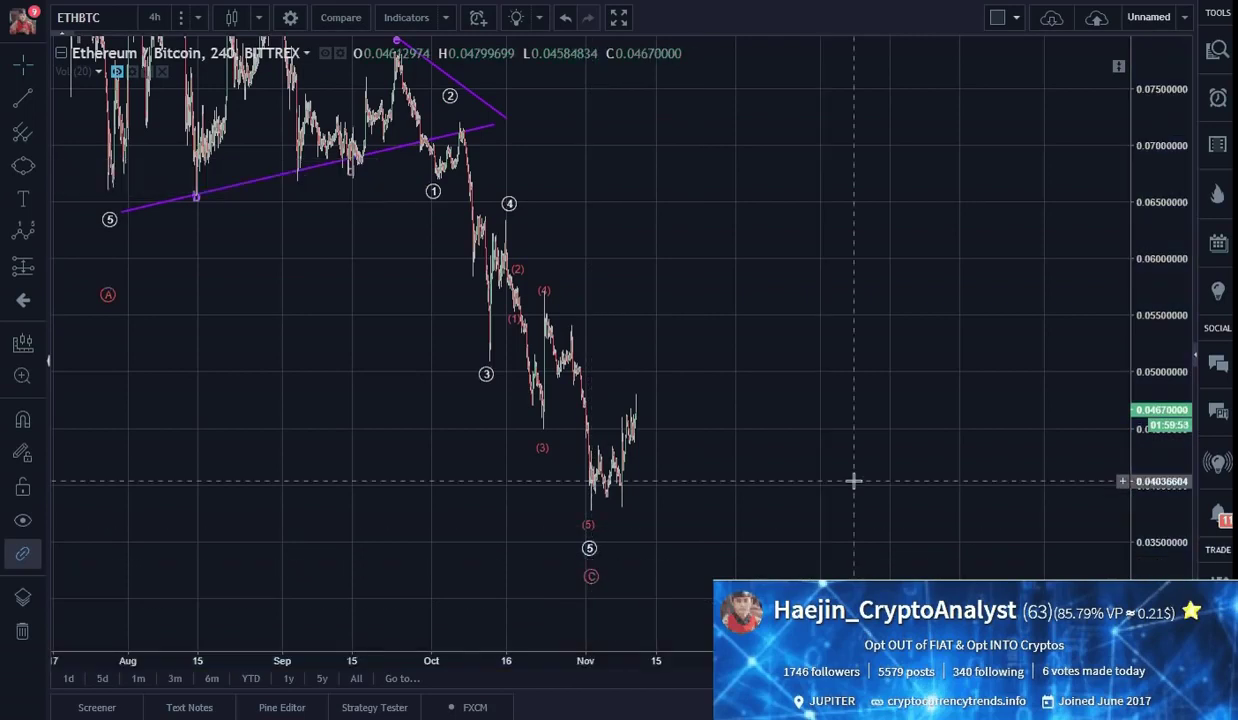
# Draw a projected Submicro impulse from circled 4, with 0 to 5 at about 0.063, 0.041, 0.059, 0.033, 0.037 and 0.030.
pyautogui.moveTo(817, 507); pyautogui.dragTo(836, 472)
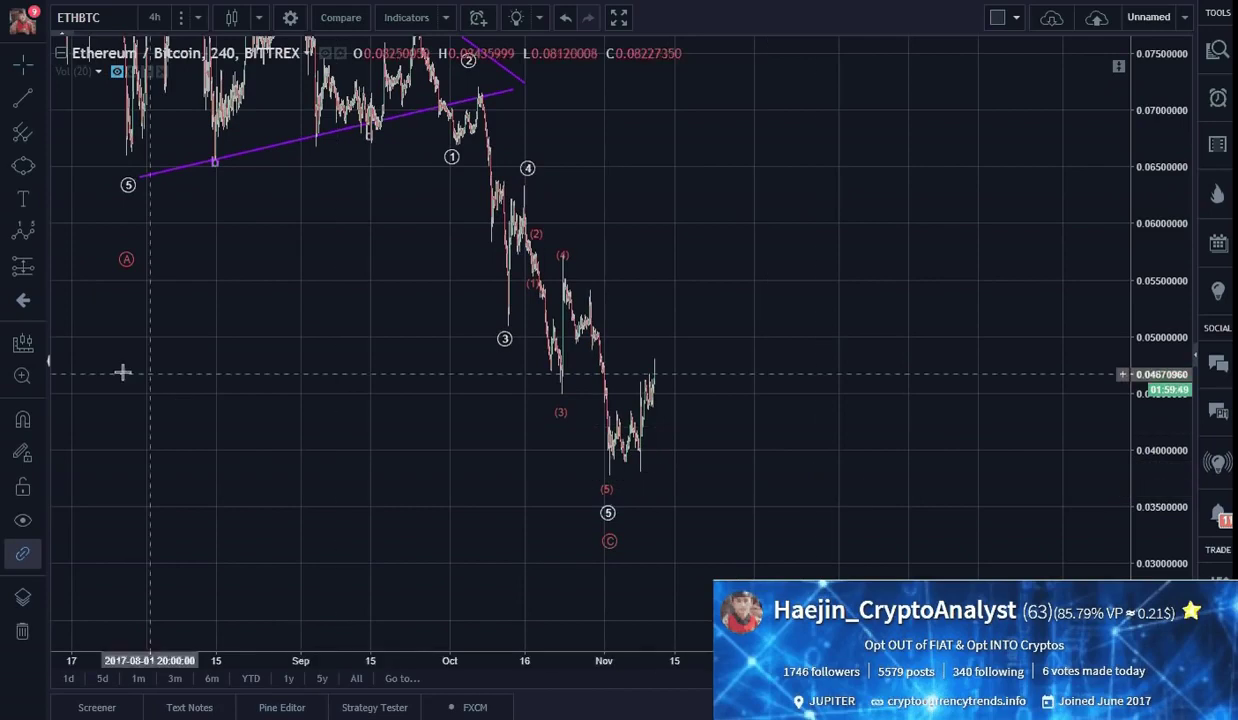
pyautogui.click(25, 236)
pyautogui.click(519, 195)
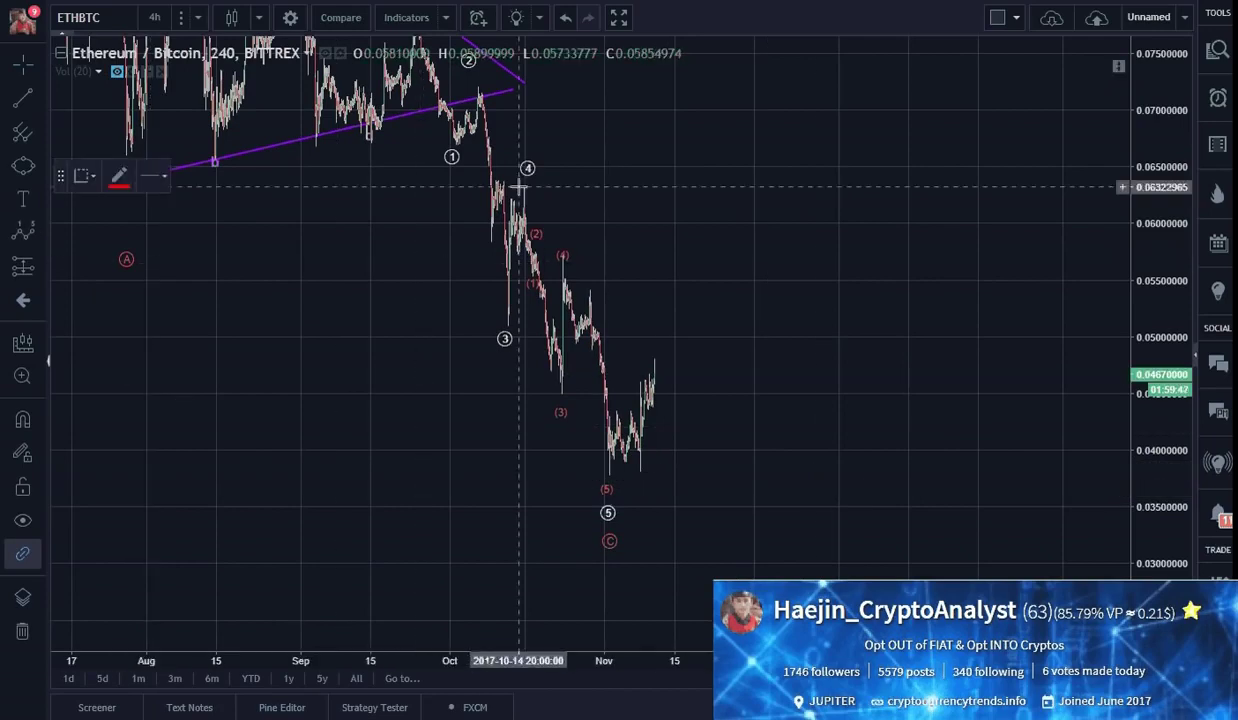
pyautogui.click(561, 437)
pyautogui.click(569, 238)
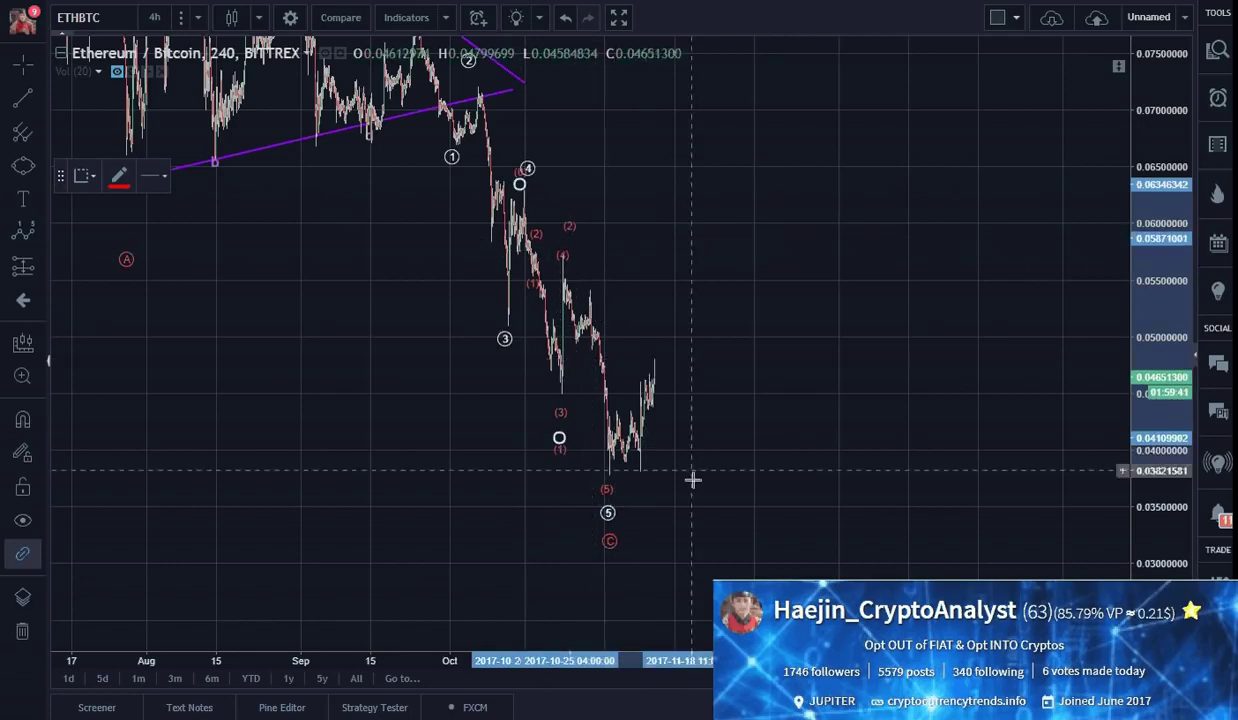
pyautogui.click(690, 528)
pyautogui.click(729, 486)
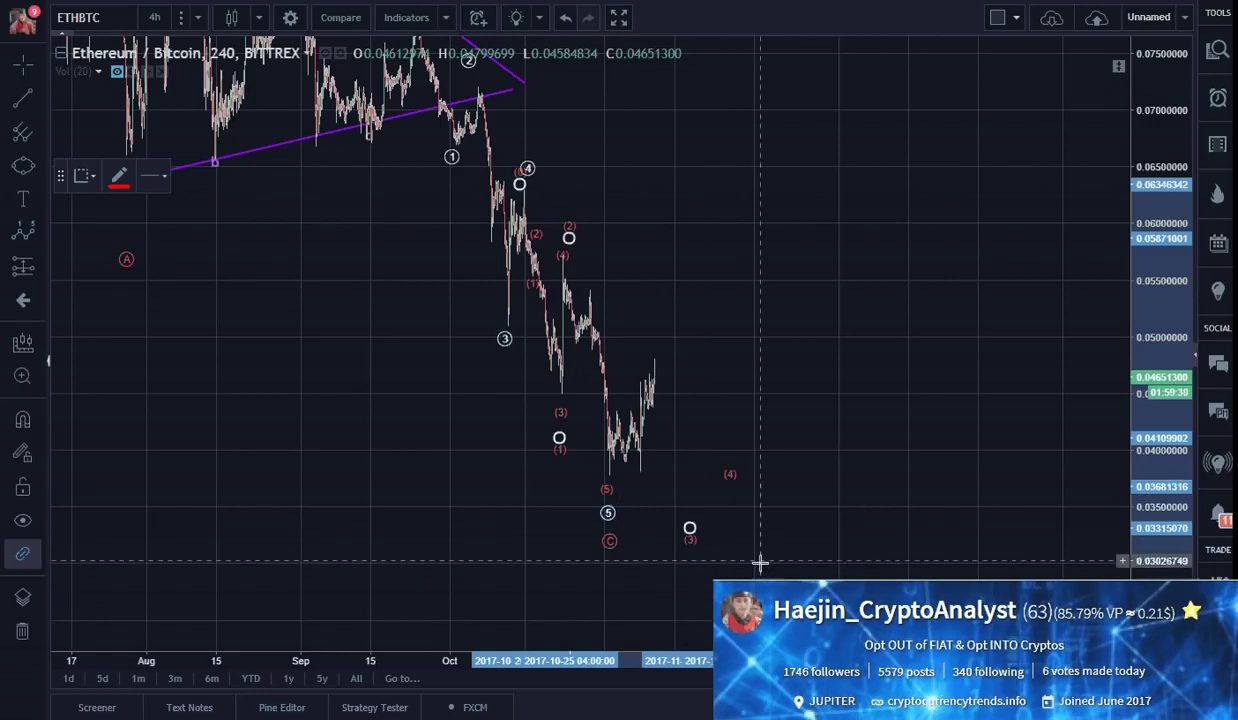
pyautogui.click(760, 568)
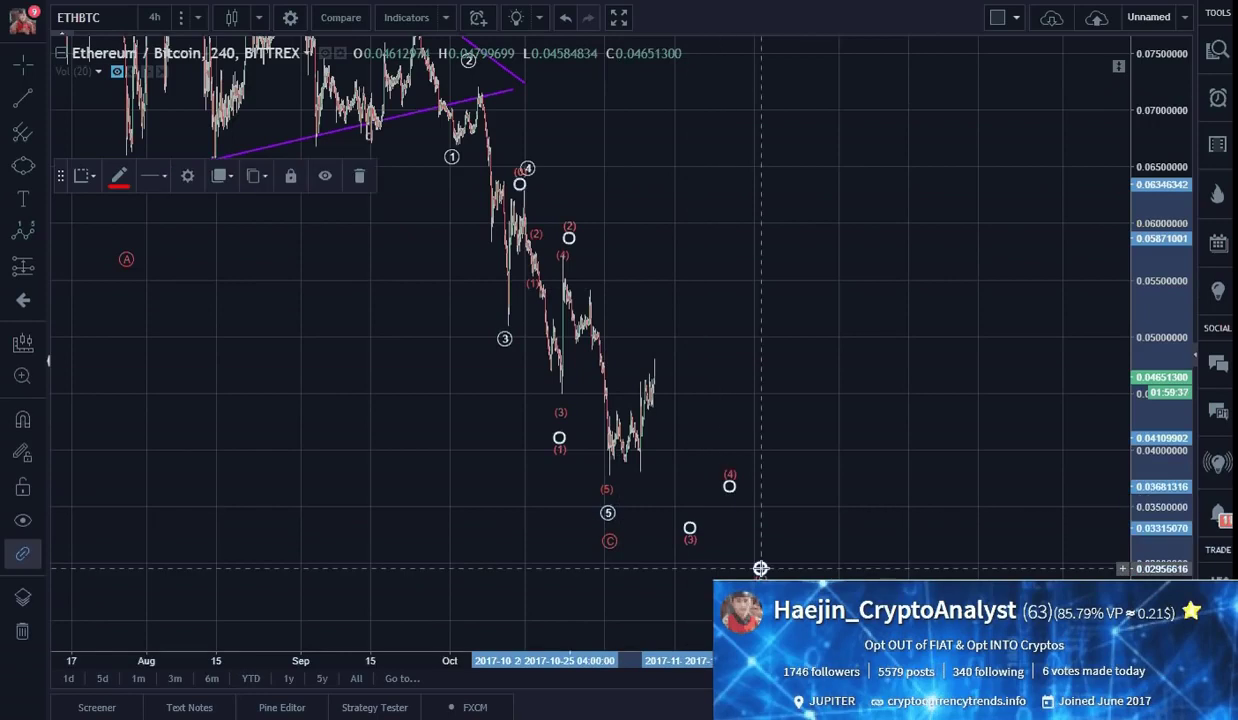
# Show the projected impulse's wave lines, recolor it near-white and select the wave on the chart.
pyautogui.doubleClick(760, 568)
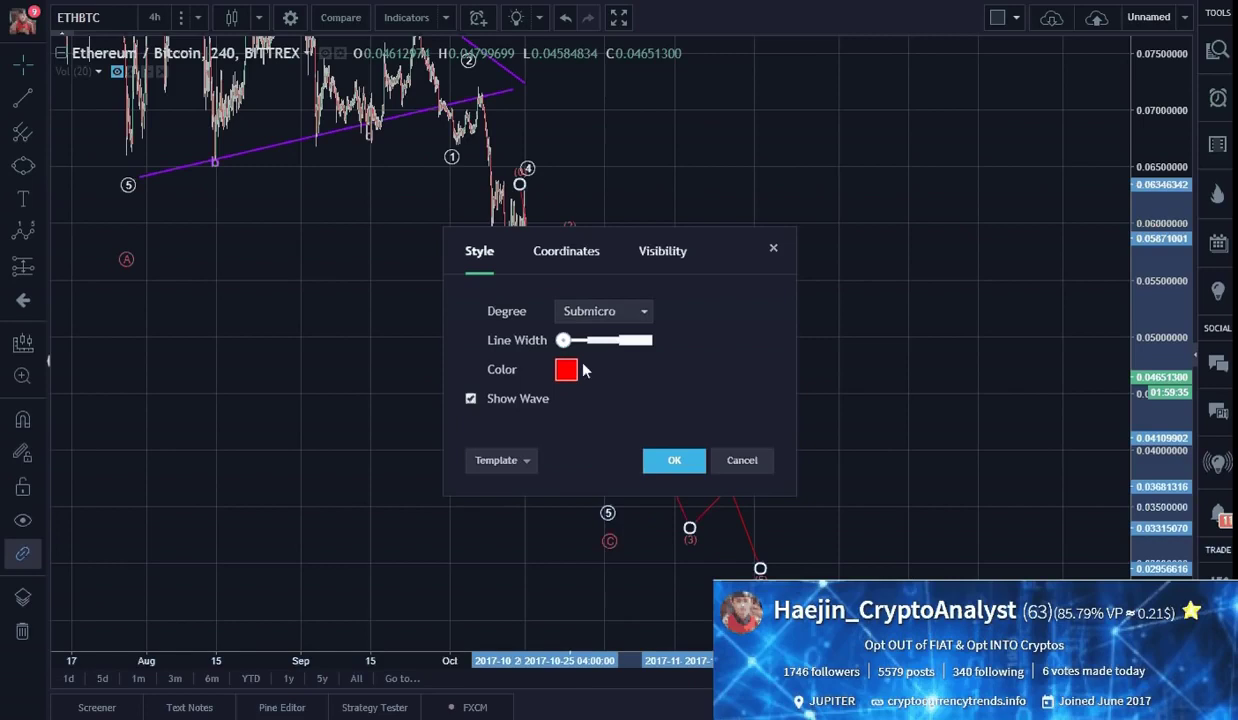
pyautogui.click(567, 371)
pyautogui.click(693, 395)
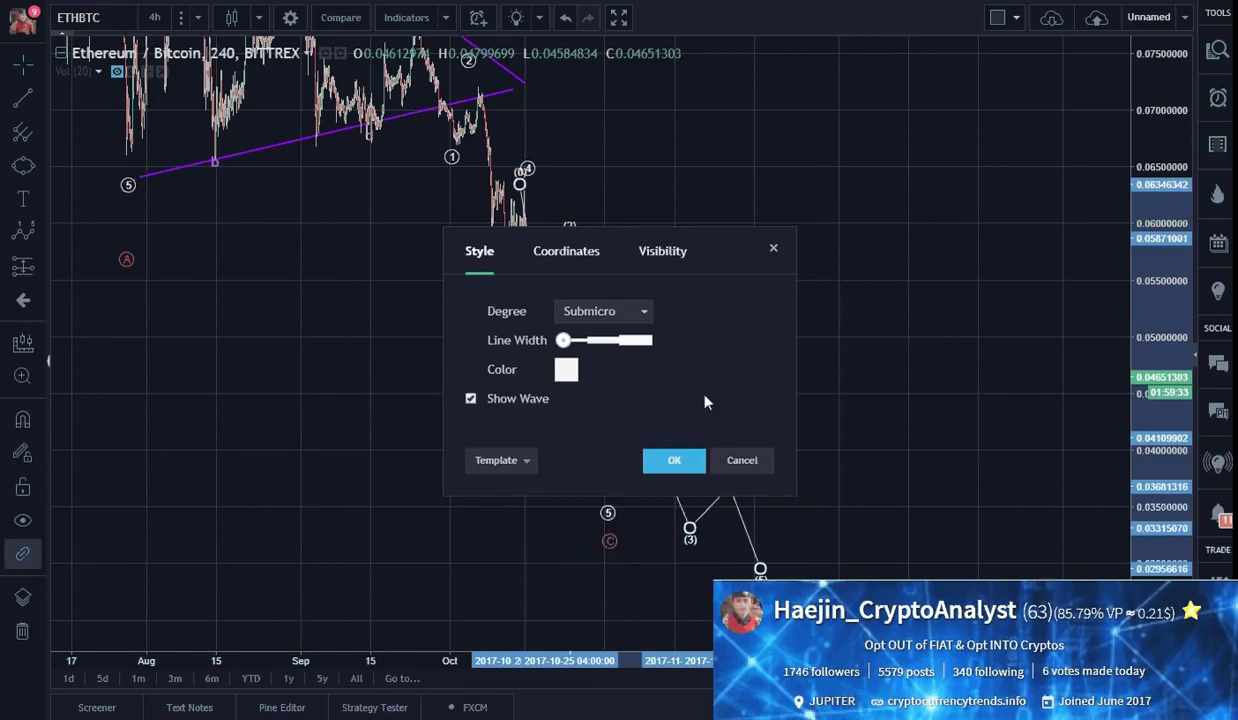
pyautogui.click(677, 457)
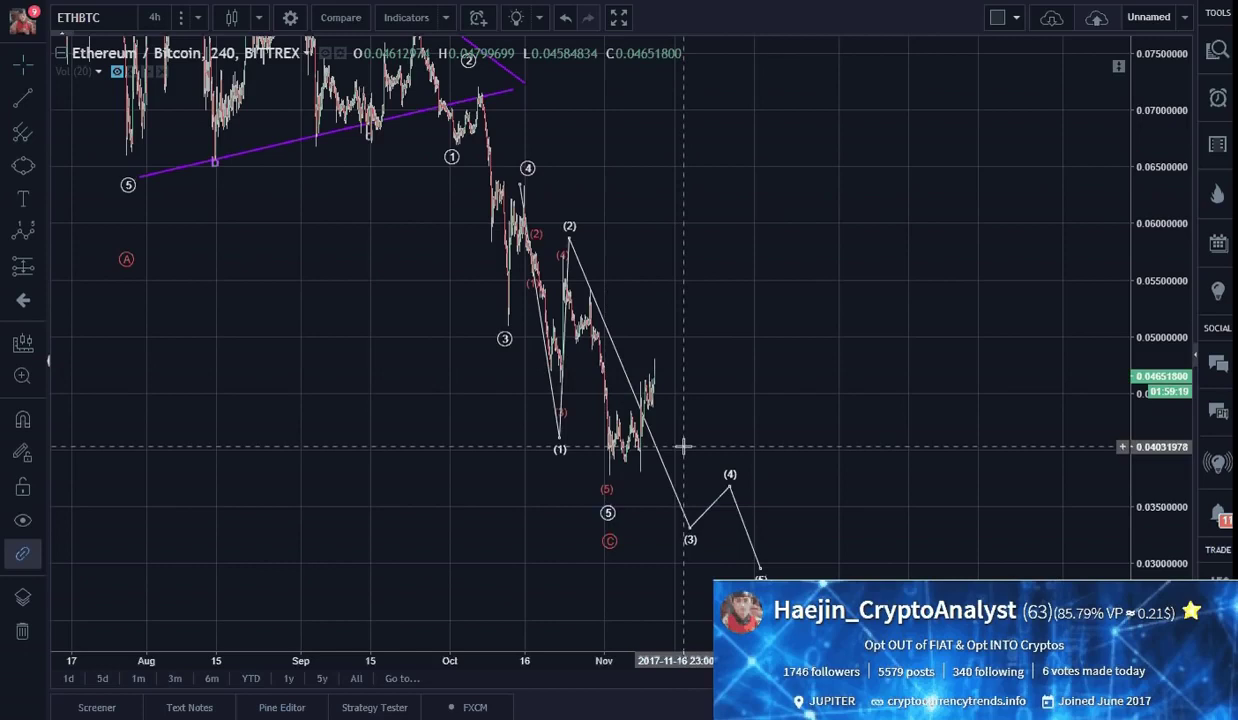
pyautogui.click(670, 495)
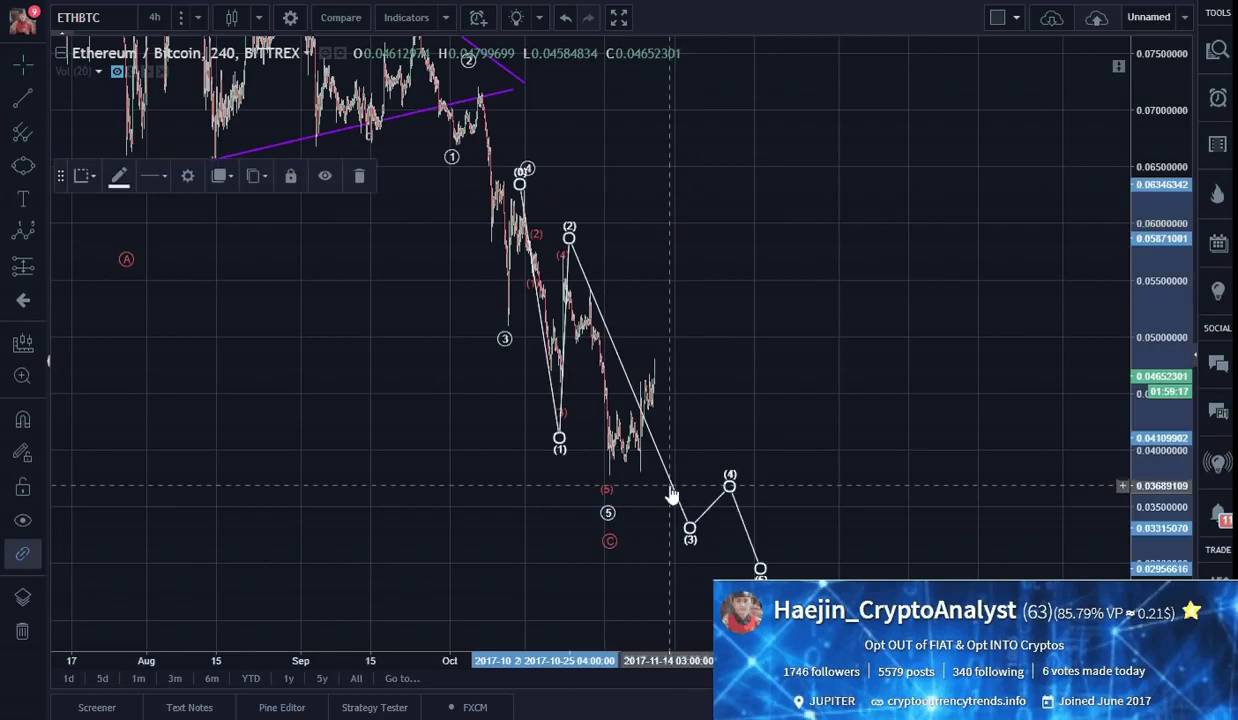
# Delete the projected white impulse that starts at circled 4.
pyautogui.press('Delete')
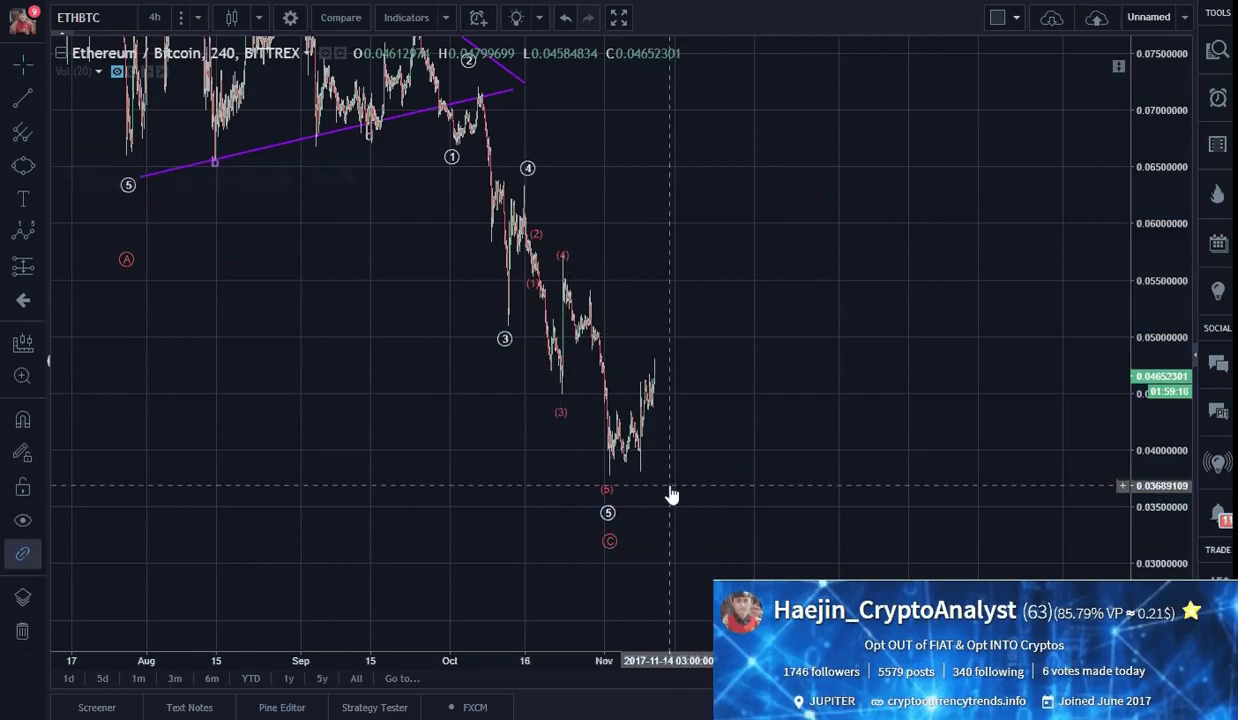
# Draw an alternative impulse from red (4), with 0 to 5 at about 0.055, 0.050, 0.054, 0.0375, 0.0485 and 0.033.
pyautogui.click(20, 233)
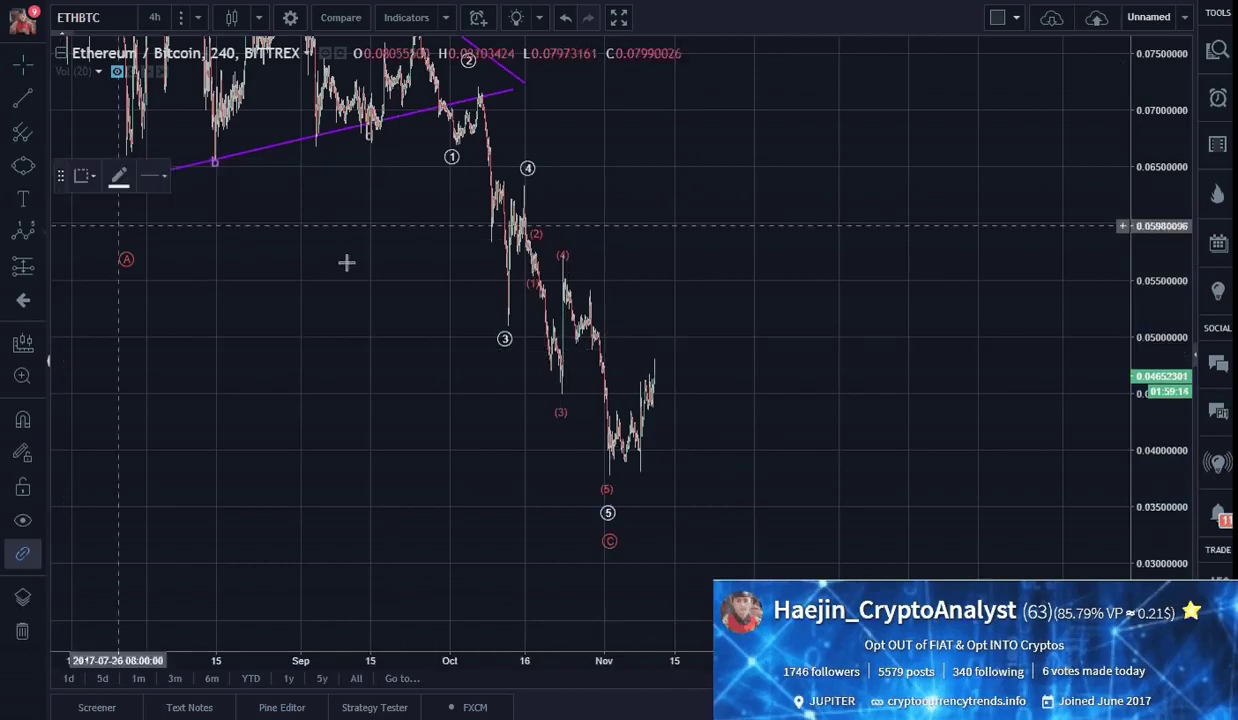
pyautogui.click(562, 281)
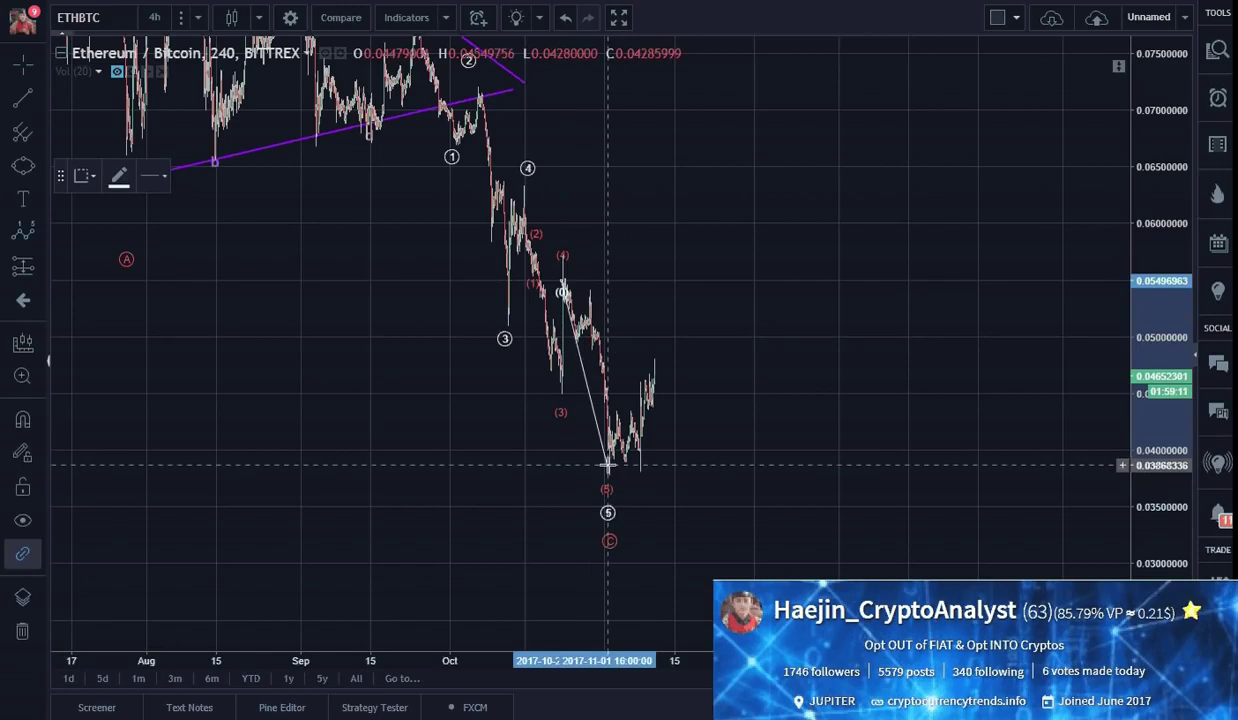
pyautogui.click(583, 340)
pyautogui.click(589, 291)
pyautogui.click(608, 478)
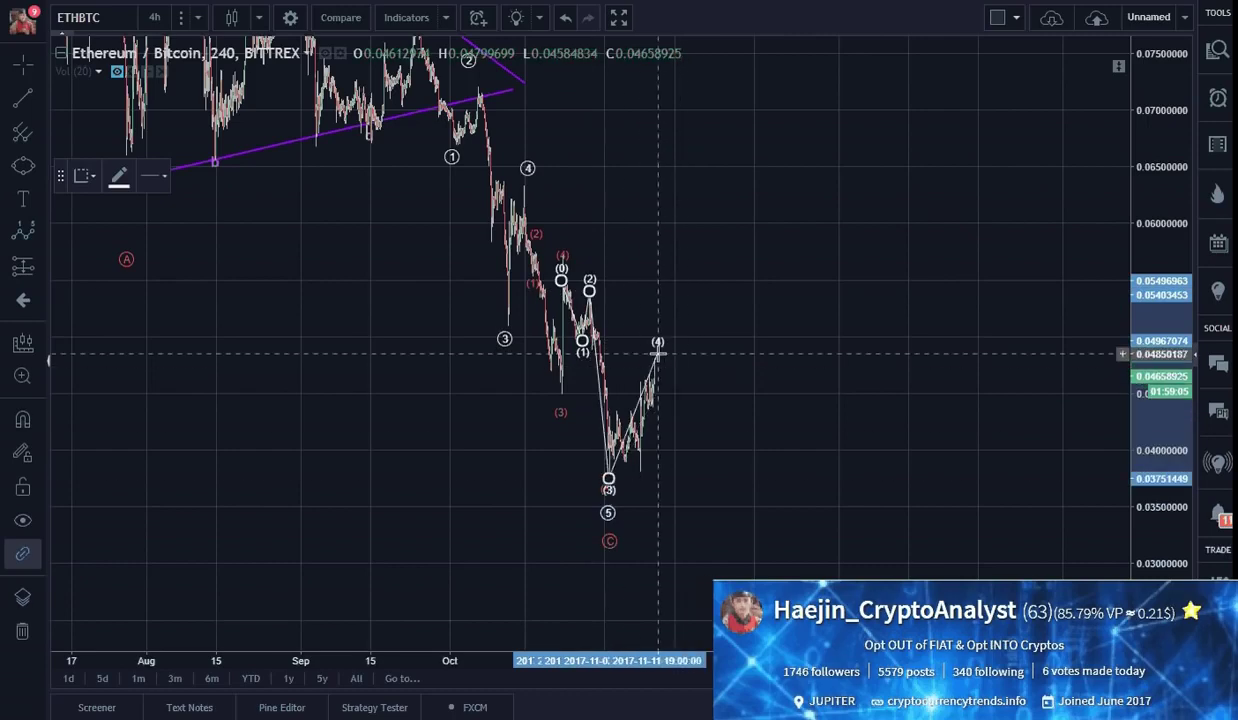
pyautogui.click(657, 342)
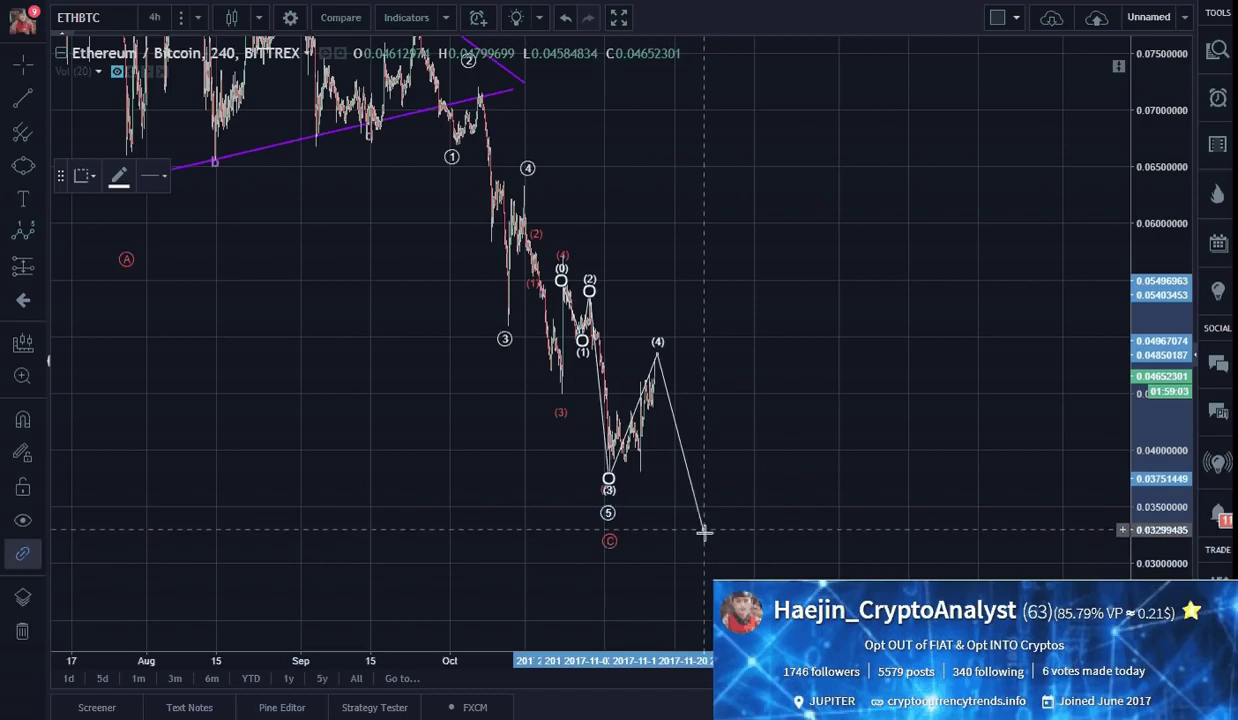
pyautogui.click(704, 533)
pyautogui.click(809, 548)
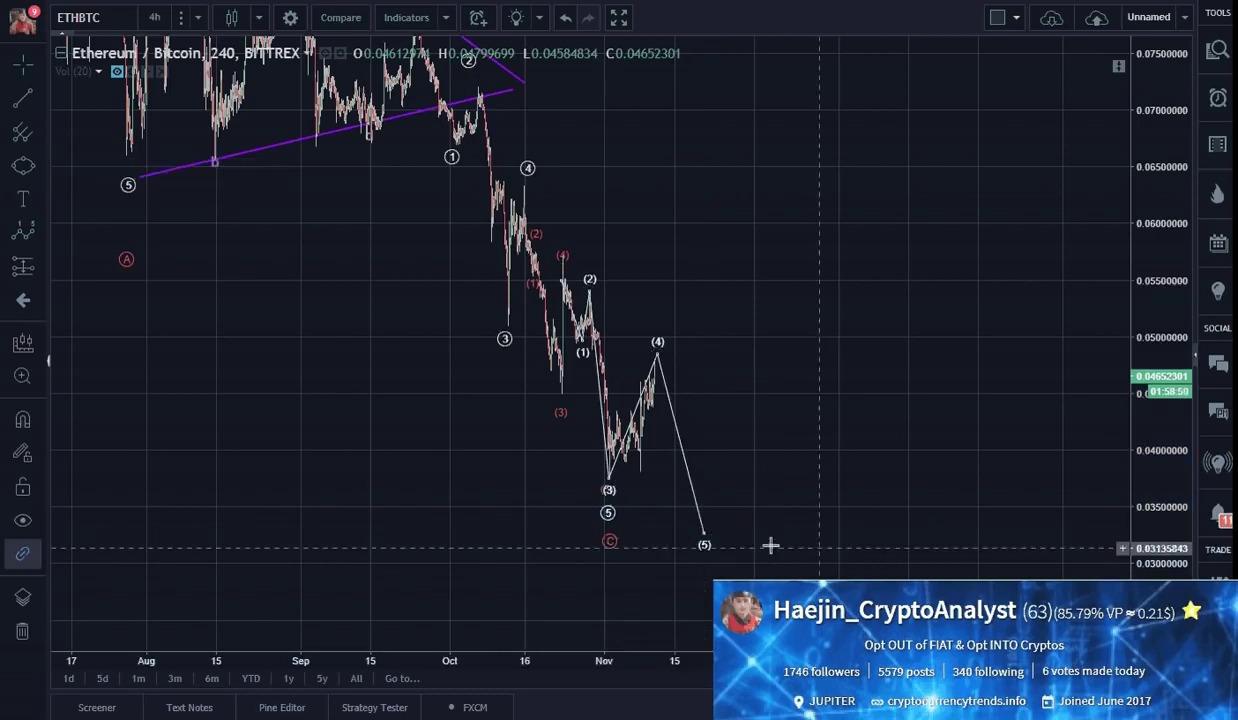
# Move circled 5 and red circled C beneath the projected wave (5), to about 0.030 and 0.028 in late November.
pyautogui.moveTo(608, 510); pyautogui.dragTo(697, 567)
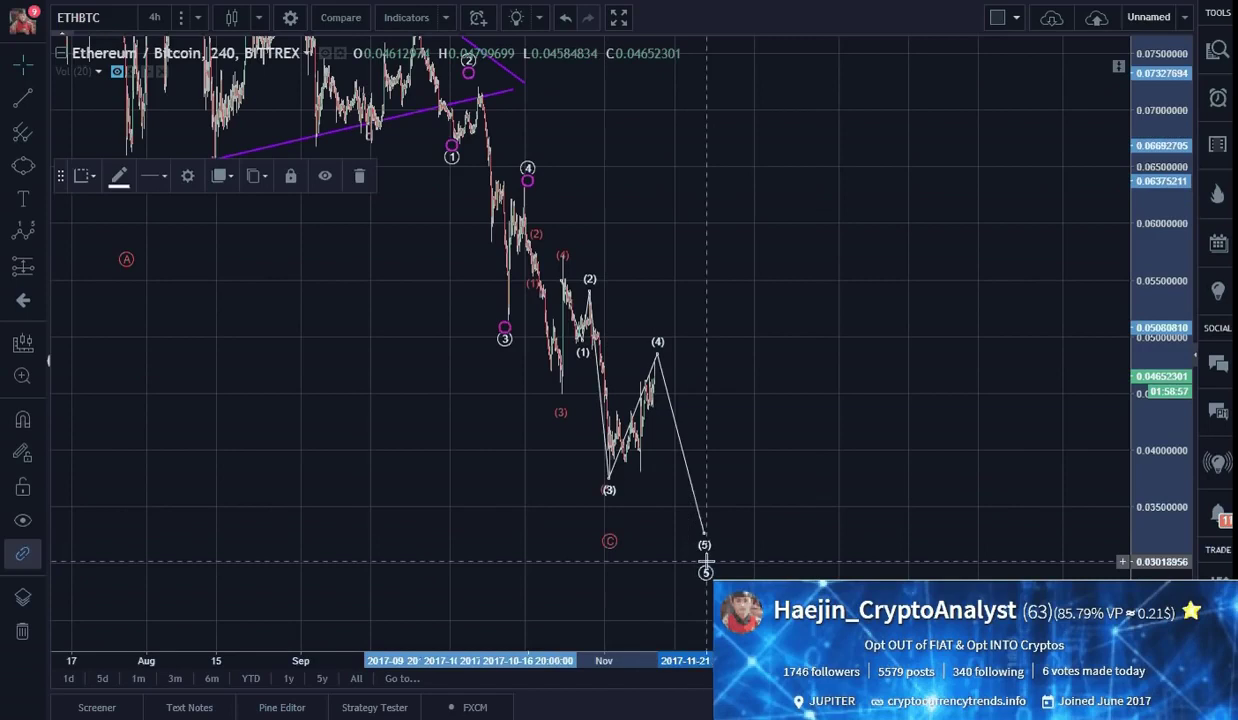
pyautogui.moveTo(609, 541); pyautogui.dragTo(704, 597)
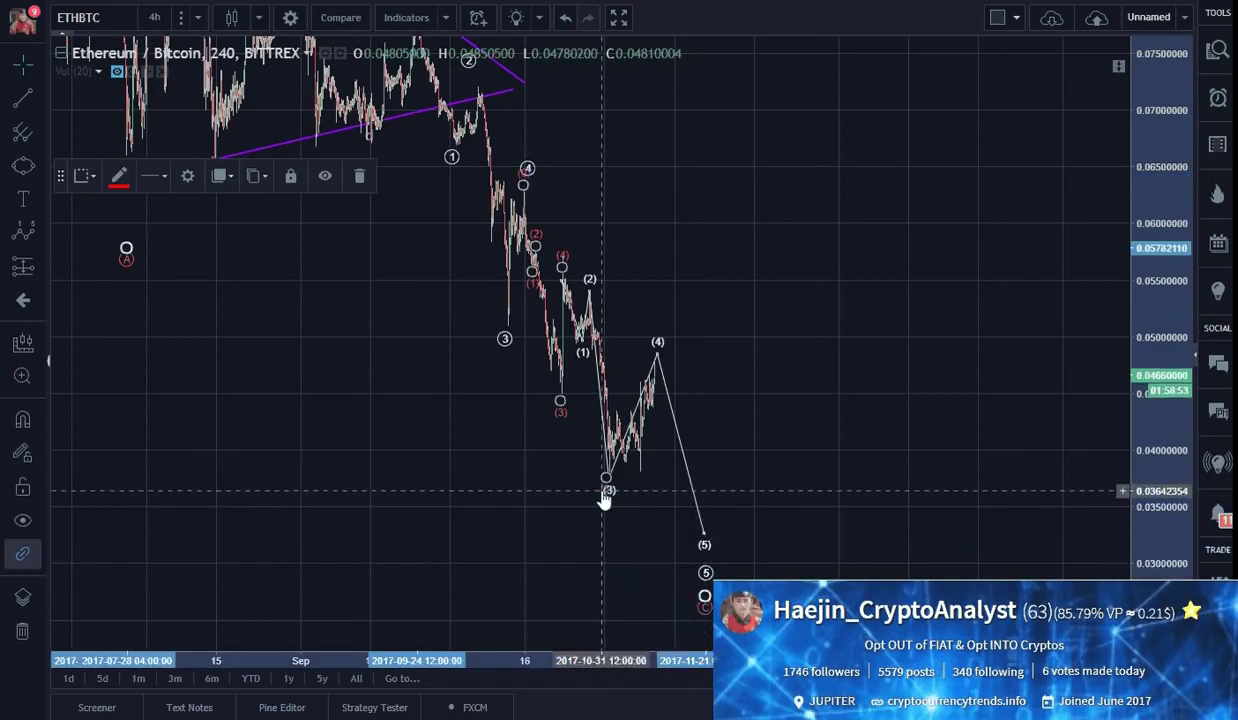
pyautogui.click(865, 486)
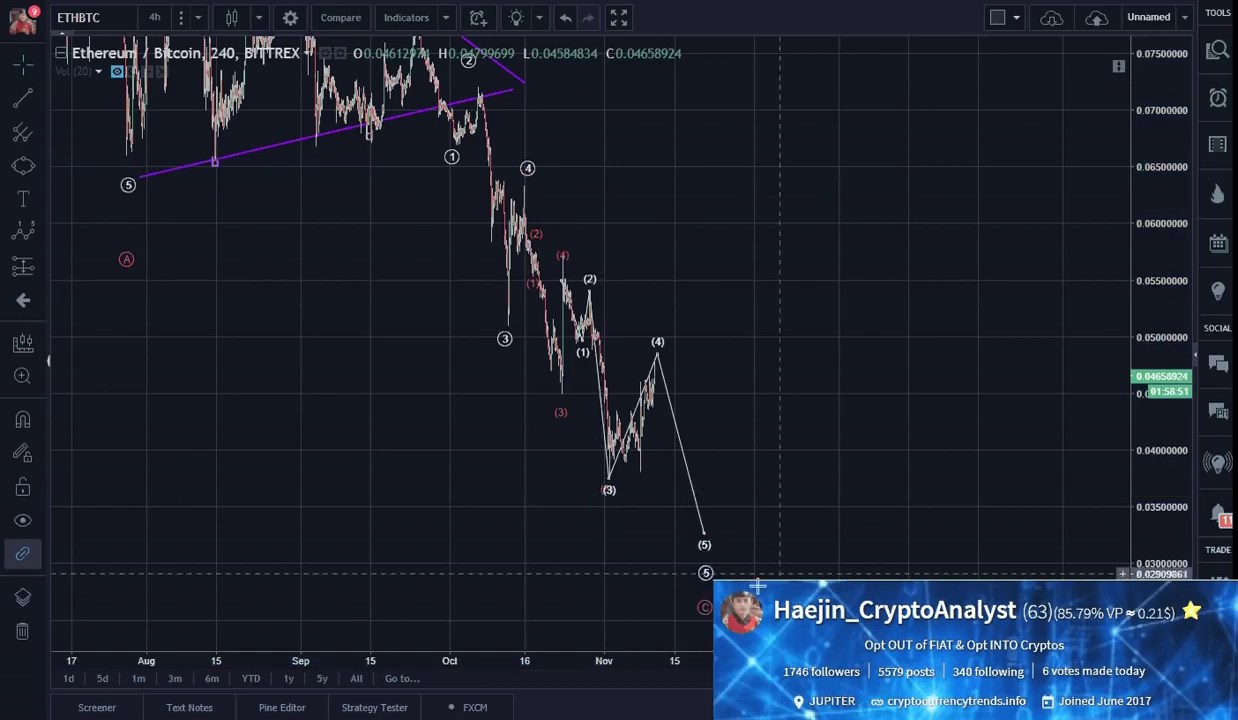
pyautogui.click(705, 603)
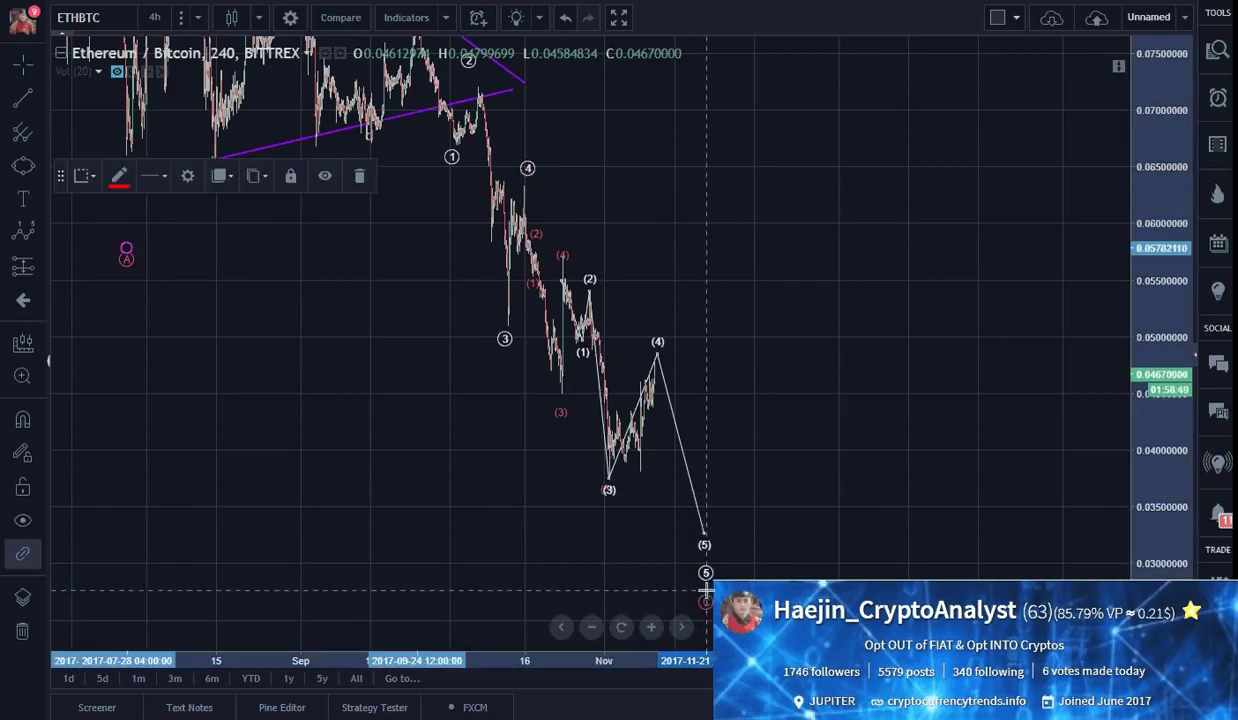
pyautogui.click(796, 563)
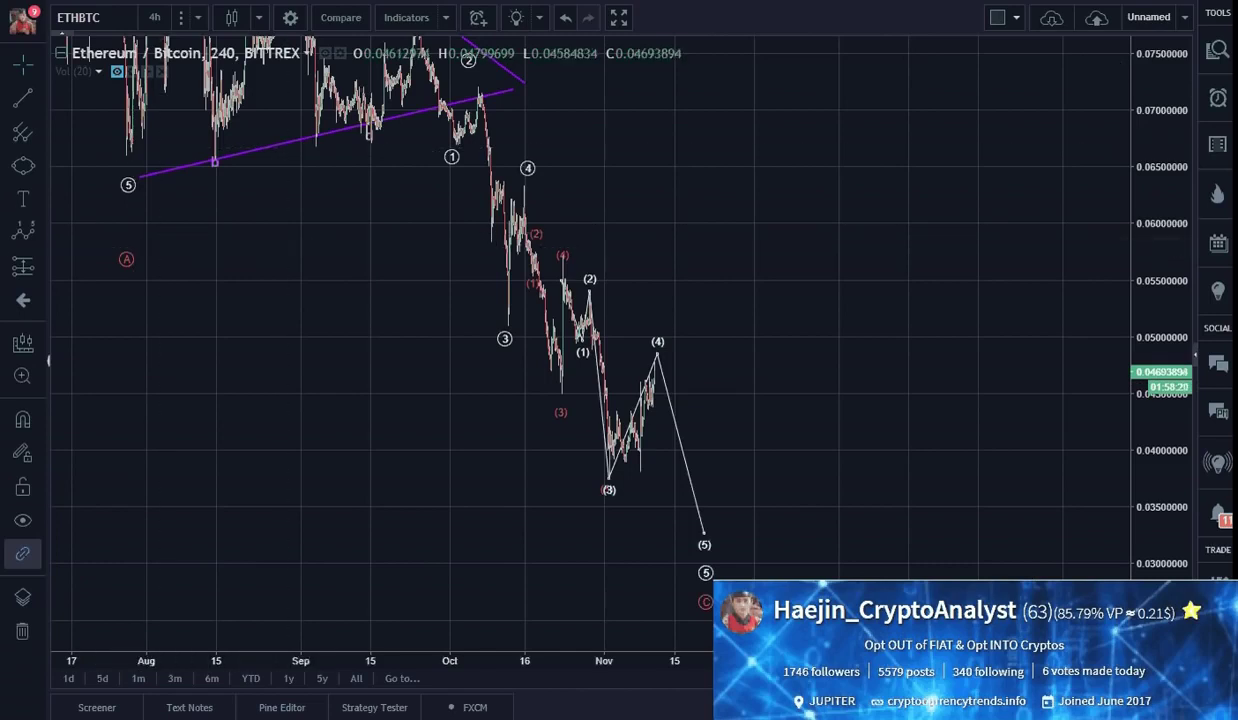
# Separate the crowded labels below the November low by moving red (5) aside and lowering circled C to about 0.021.
pyautogui.scroll(-5, 525, 447)
pyautogui.moveTo(1143, 179); pyautogui.dragTo(1141, 523)
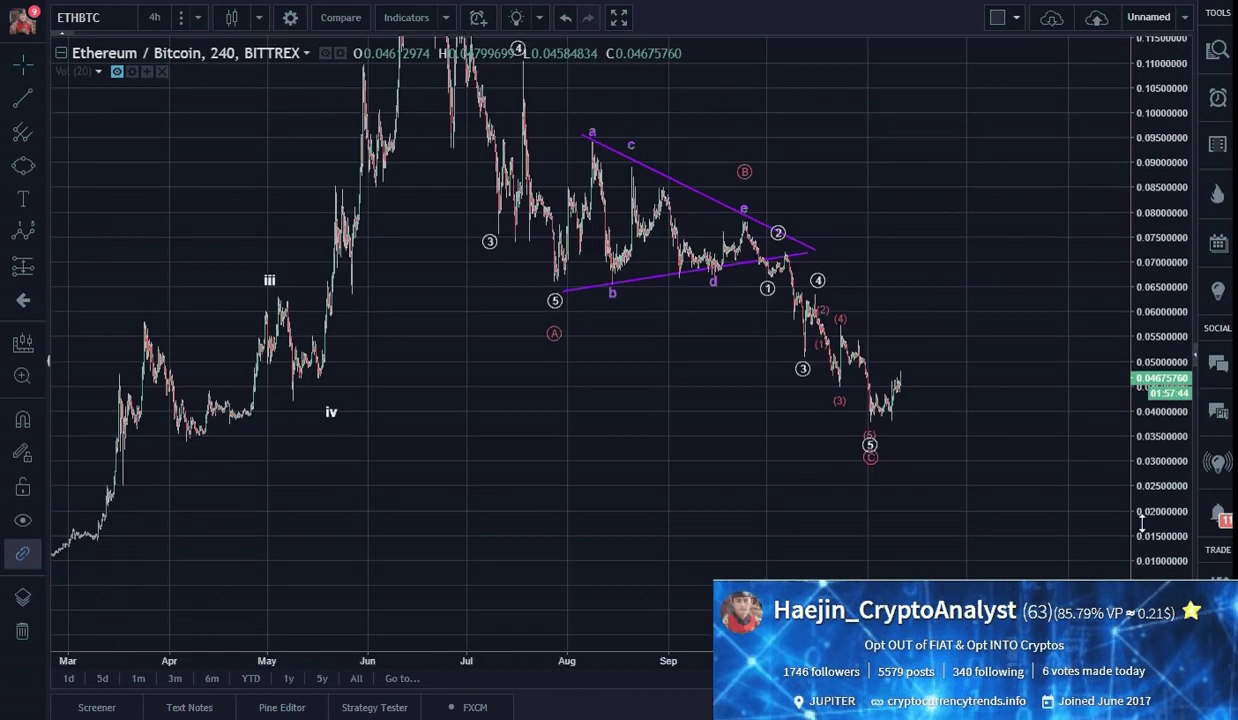
pyautogui.scroll(-3, 1003, 464)
pyautogui.moveTo(1082, 403); pyautogui.dragTo(1038, 413)
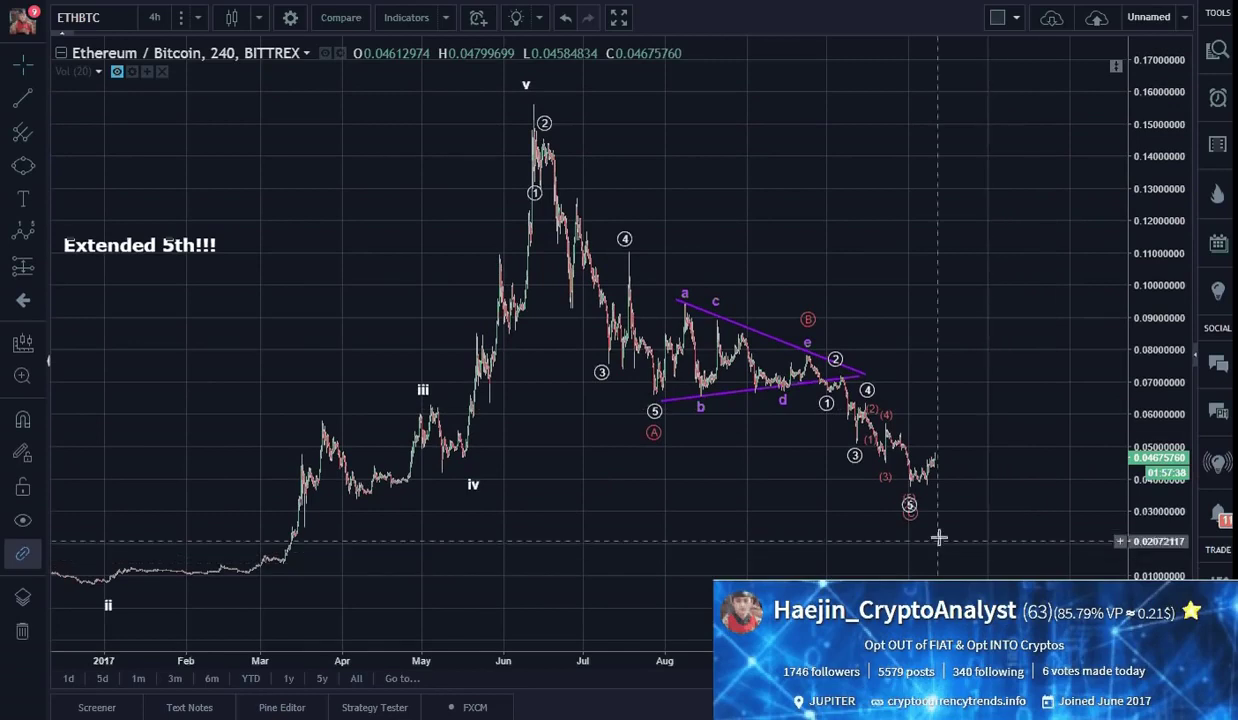
pyautogui.click(910, 508)
pyautogui.moveTo(913, 530); pyautogui.dragTo(907, 514)
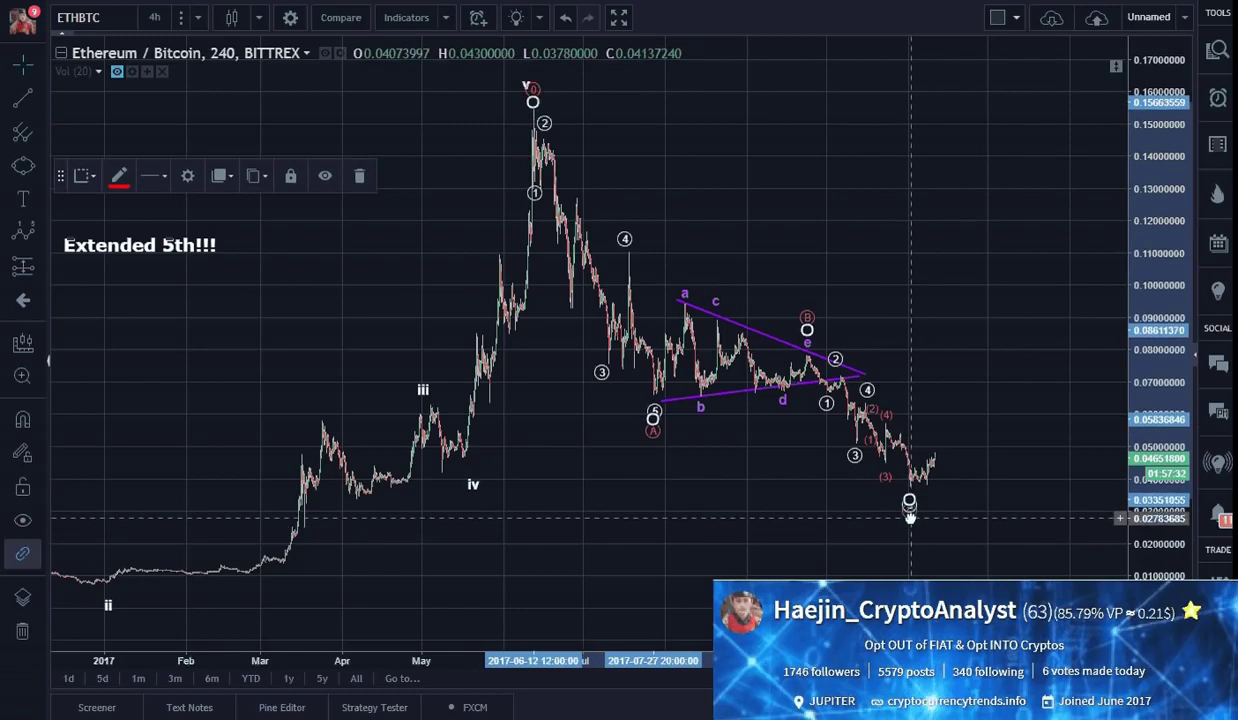
pyautogui.click(931, 513)
pyautogui.click(910, 505)
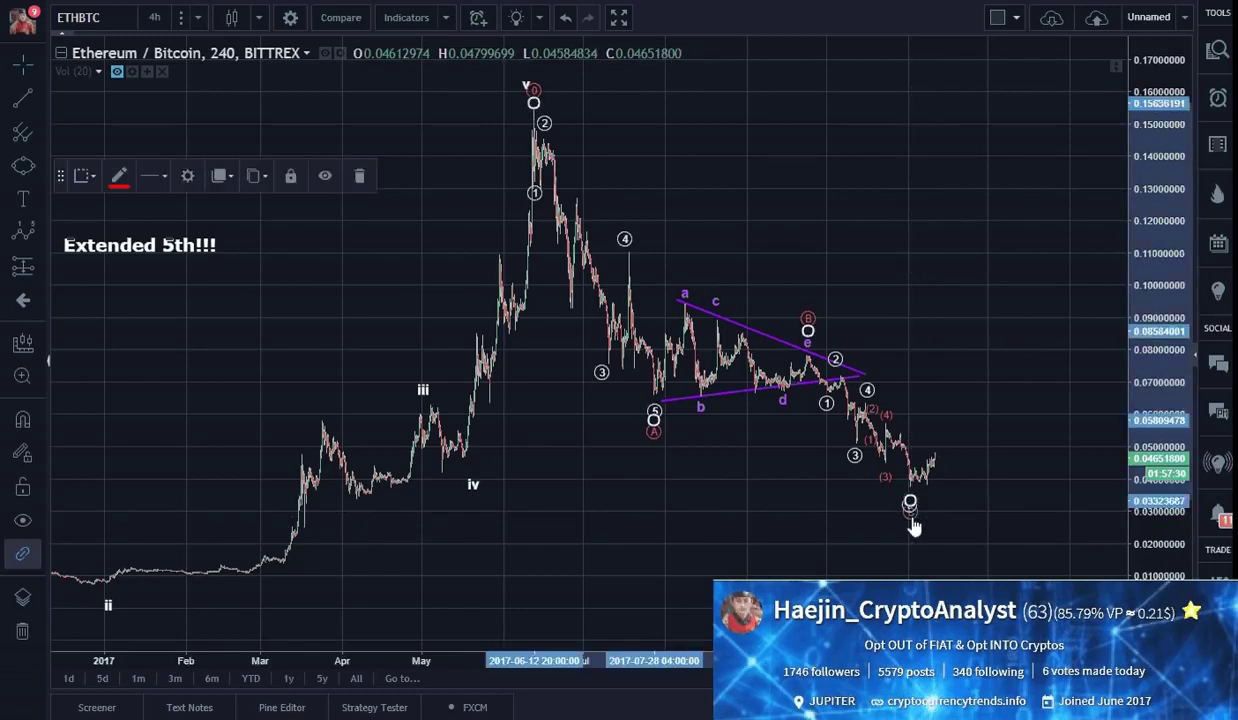
pyautogui.hotkey('ctrl', 'z')
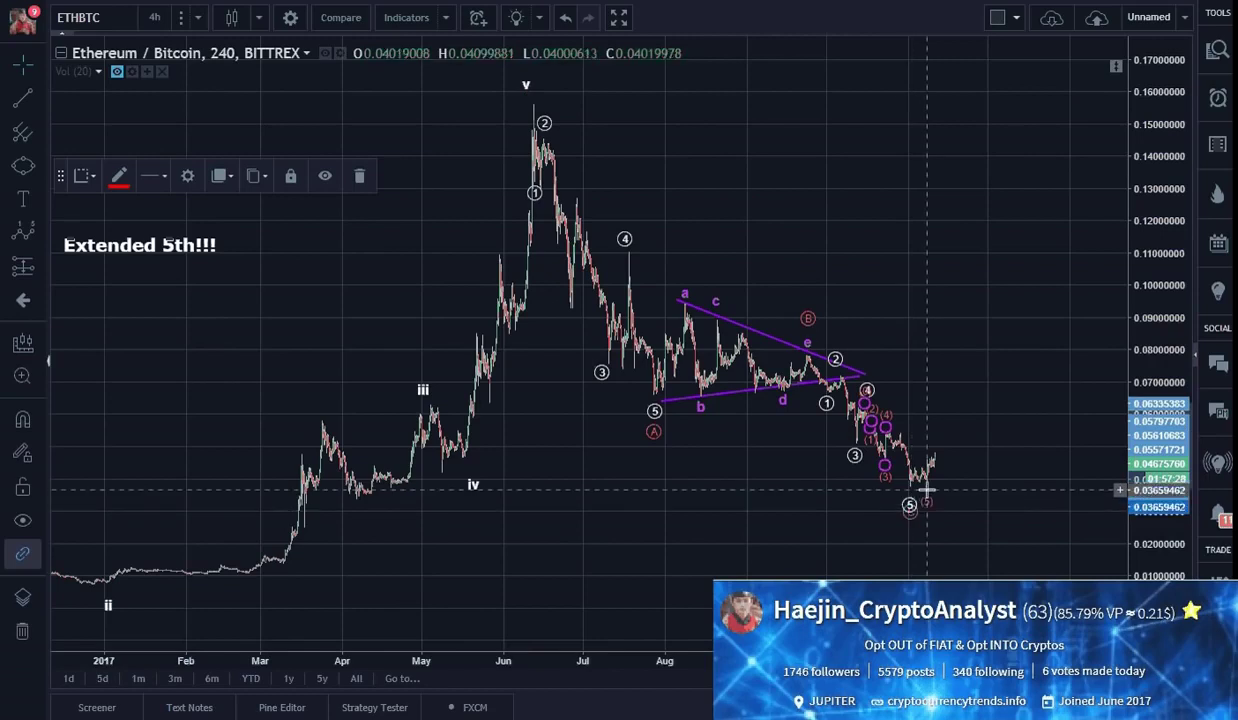
pyautogui.hotkey('ctrl', 'z')
pyautogui.hotkey('ctrl', 'z')
pyautogui.hotkey('ctrl', 'z')
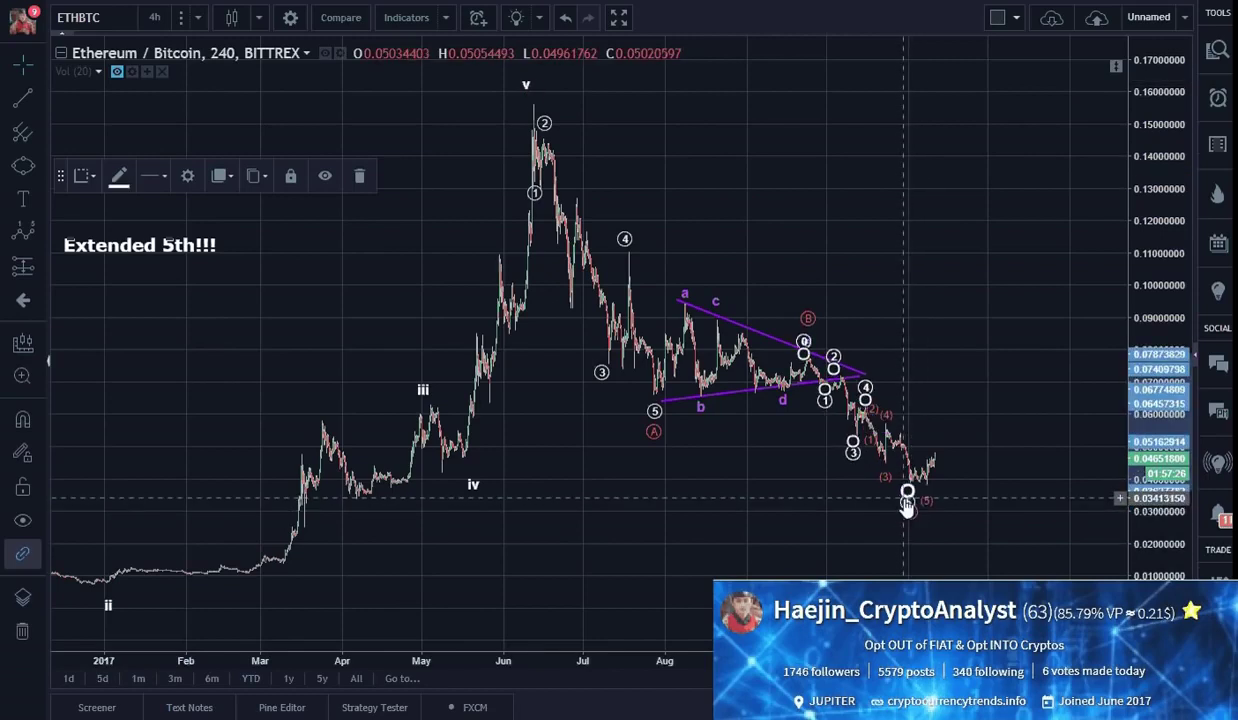
pyautogui.hotkey('ctrl', 'z')
pyautogui.hotkey('ctrl', 'z')
pyautogui.hotkey('ctrl', 'z')
pyautogui.hotkey('ctrl', 'z')
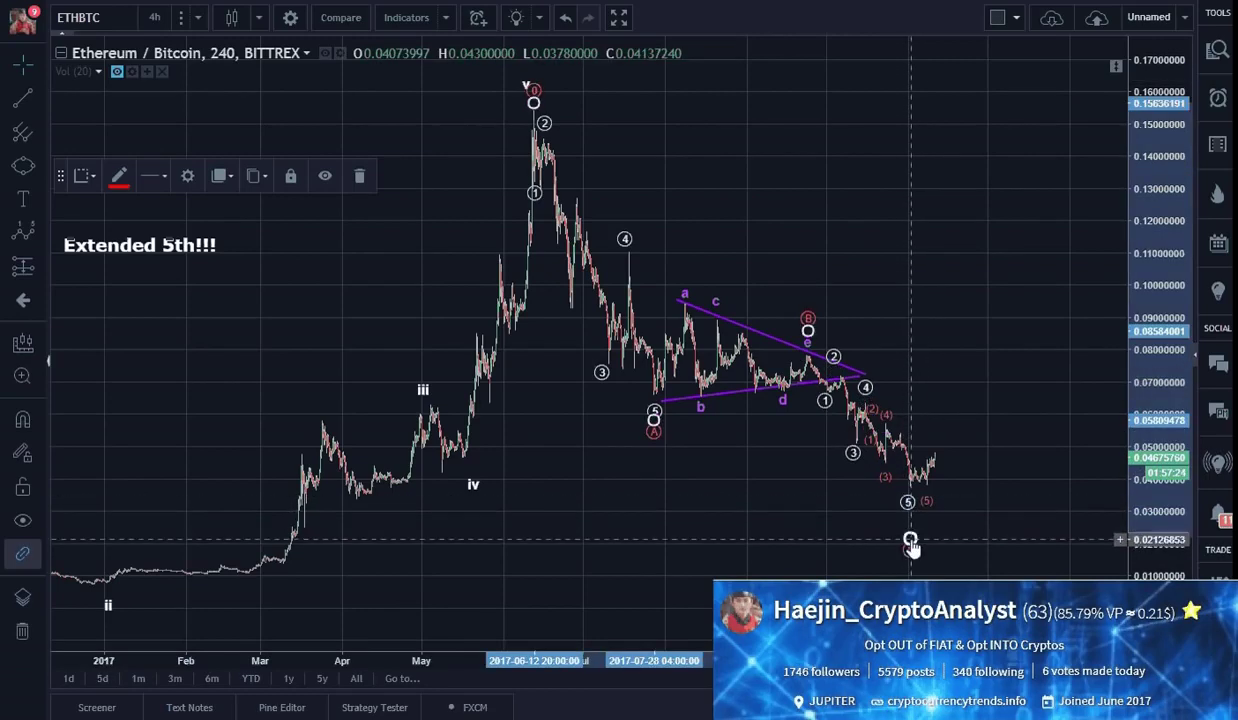
# Lower circled 5 to just above C and place red (5) directly beneath the November low at about 0.036.
pyautogui.hotkey('ctrl', 'z')
pyautogui.hotkey('ctrl', 'z')
pyautogui.hotkey('ctrl', 'z')
pyautogui.hotkey('ctrl', 'z')
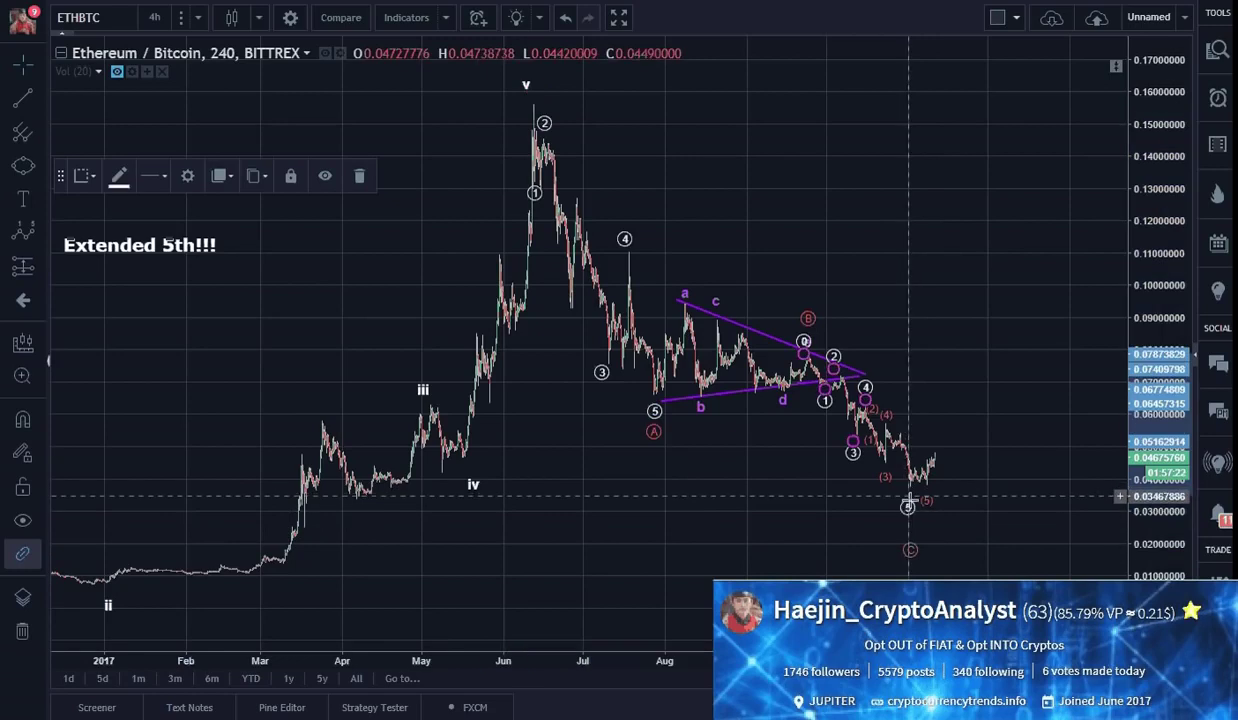
pyautogui.hotkey('ctrl', 'z')
pyautogui.hotkey('ctrl', 'z')
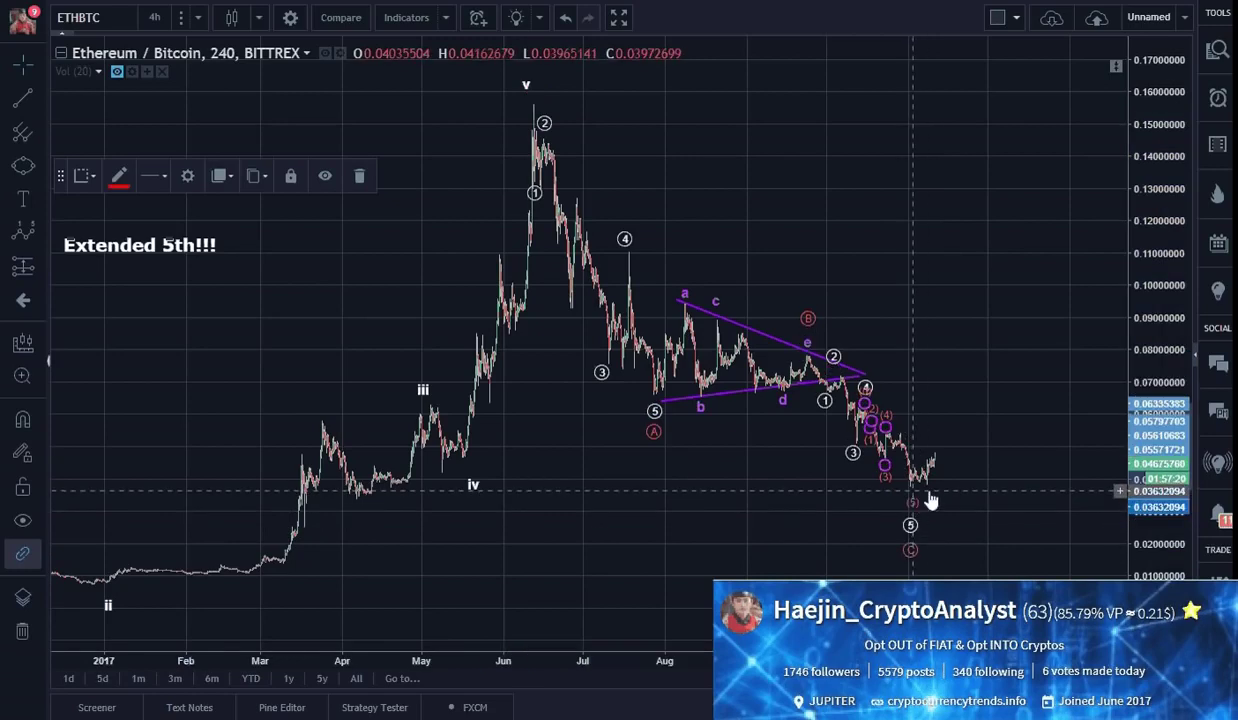
pyautogui.hotkey('ctrl', 'z')
pyautogui.hotkey('ctrl', 'z')
pyautogui.hotkey('ctrl', 'z')
pyautogui.hotkey('ctrl', 'z')
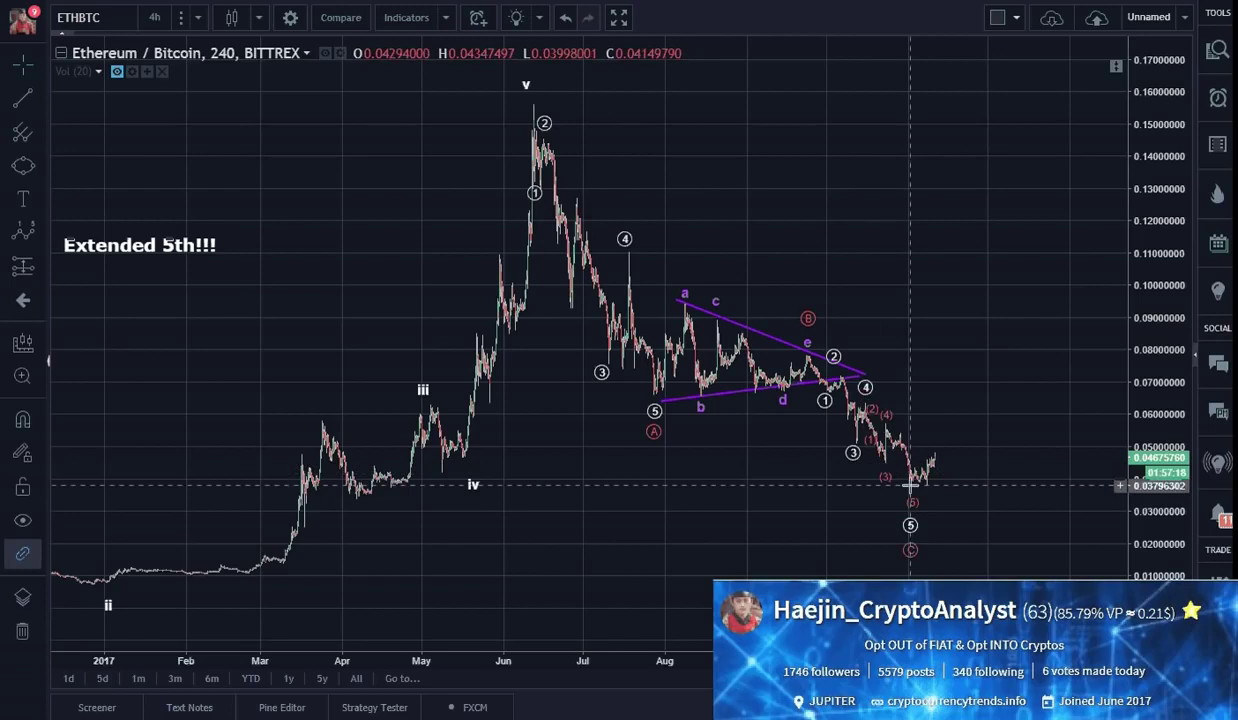
# Fine-tune the remaining labels, placing red (3) at about 0.045 and circled A at about 0.055 beneath circled 5.
pyautogui.click(893, 470)
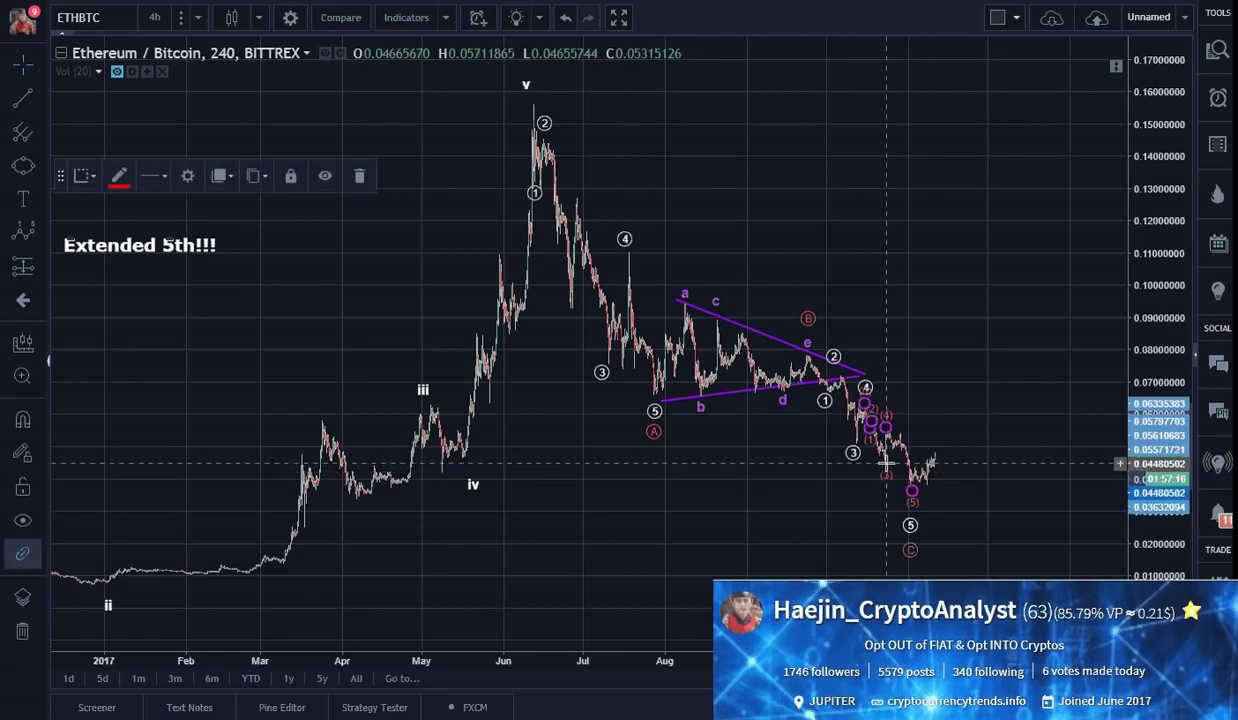
pyautogui.click(1022, 361)
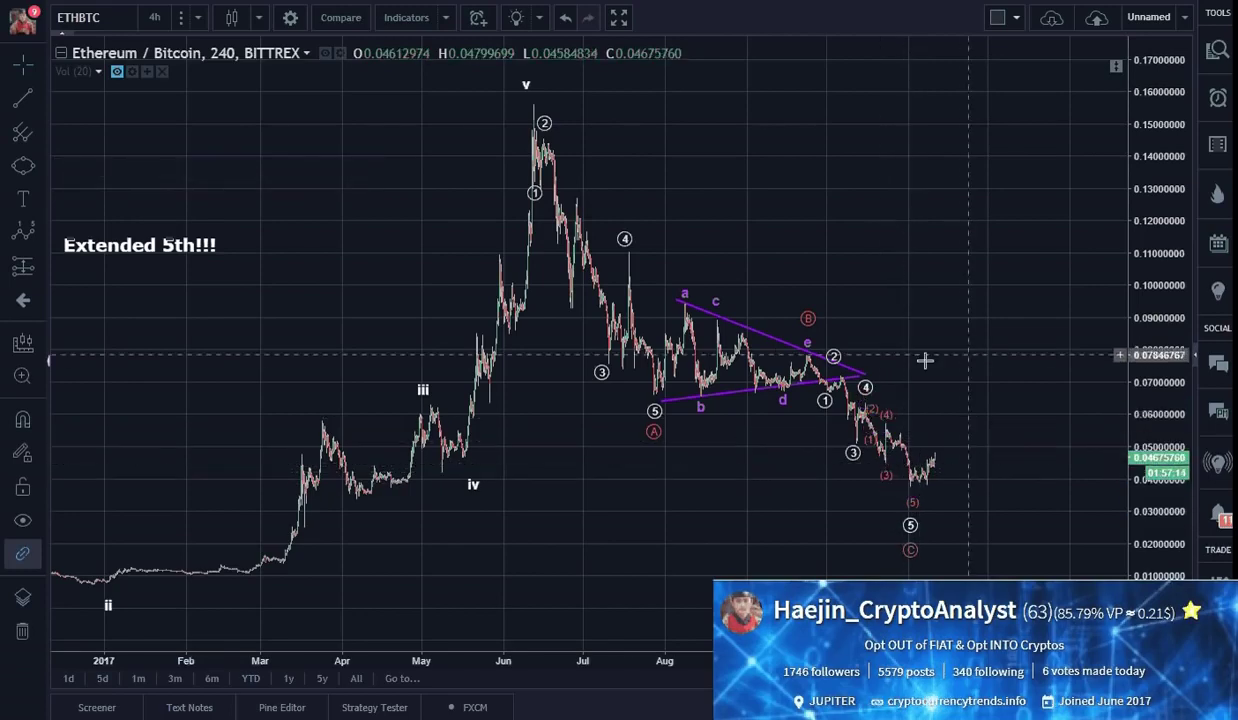
pyautogui.click(652, 432)
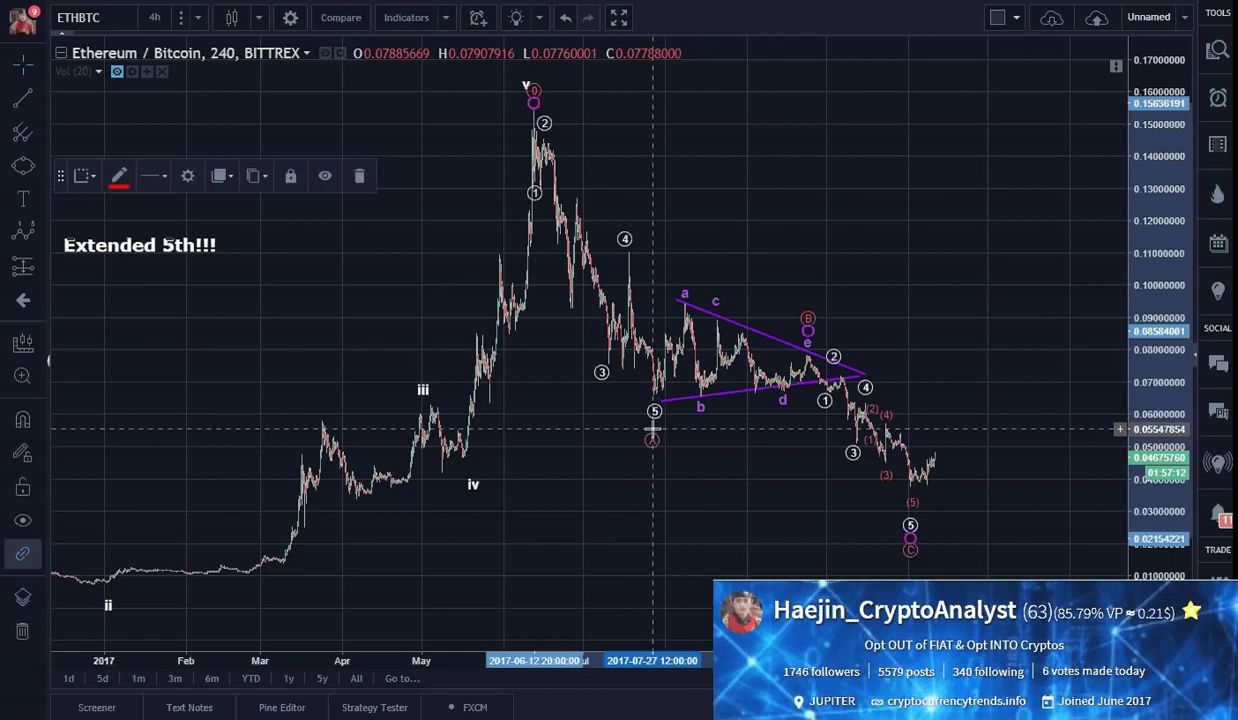
pyautogui.click(675, 583)
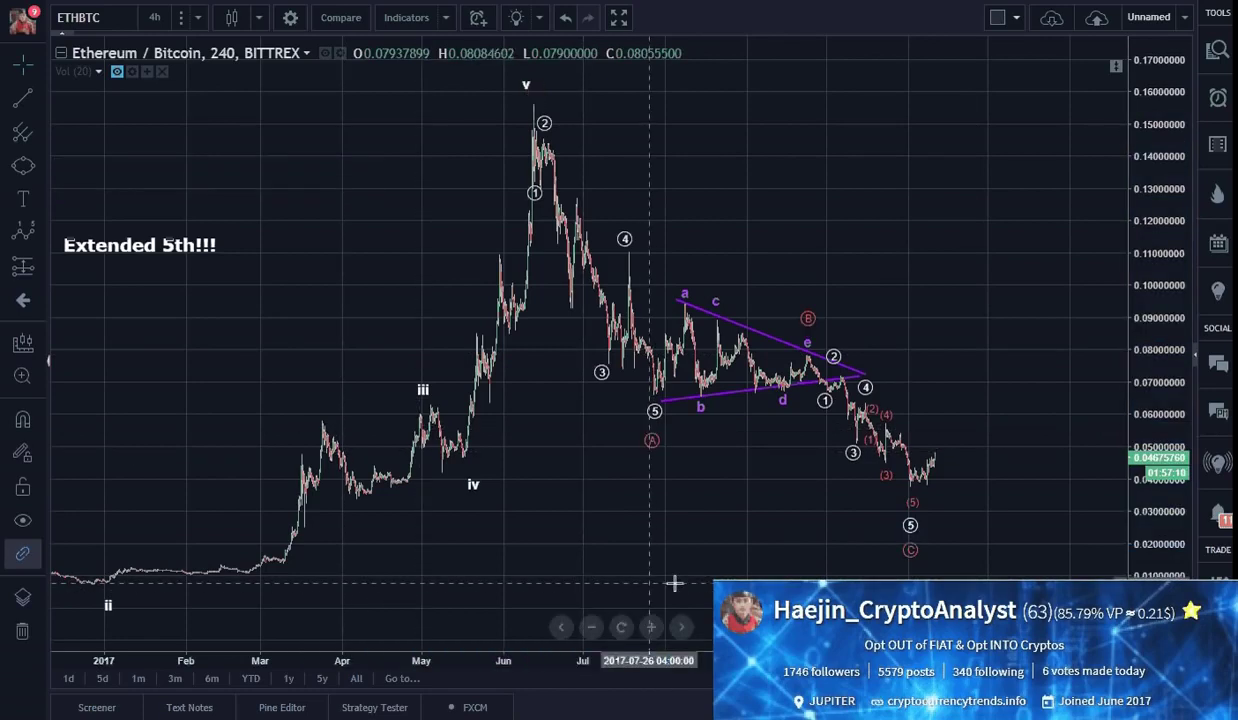
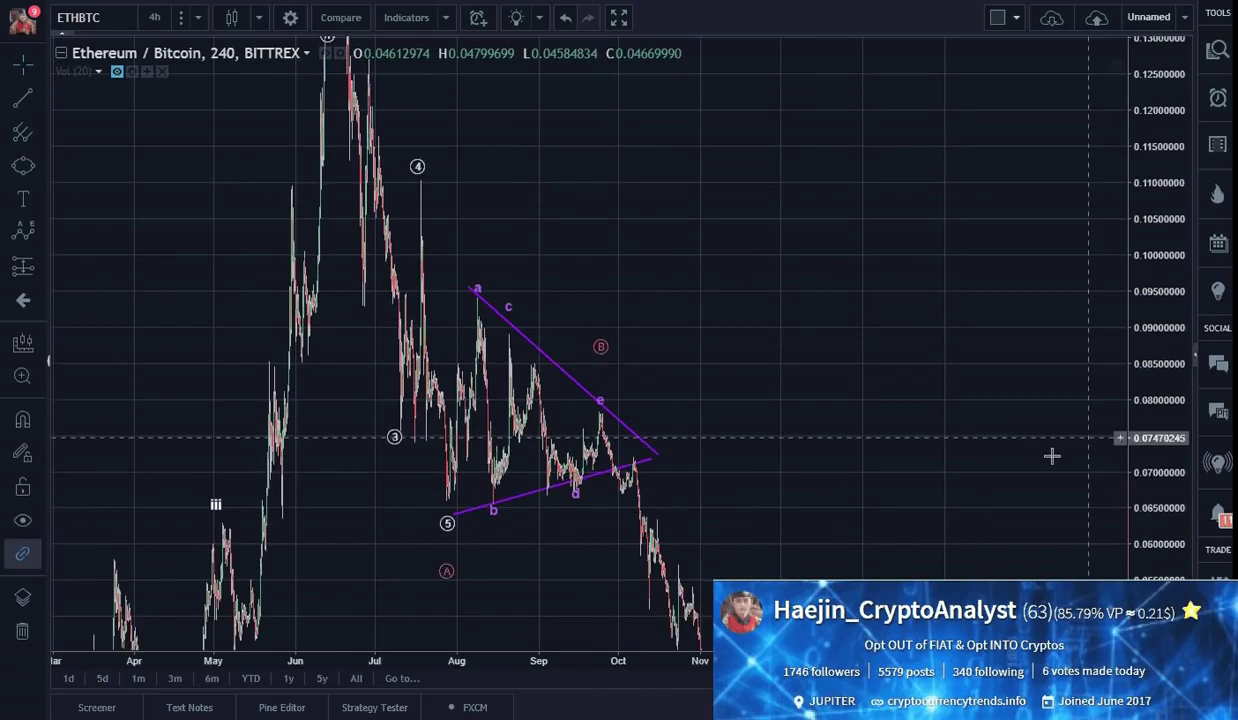
# Draw a circled impulse for wave C, with 0 to 5 at about 0.078, 0.067, 0.073, 0.051, 0.064 and 0.0375, and lower C beneath it.
pyautogui.moveTo(948, 450); pyautogui.dragTo(934, 320)
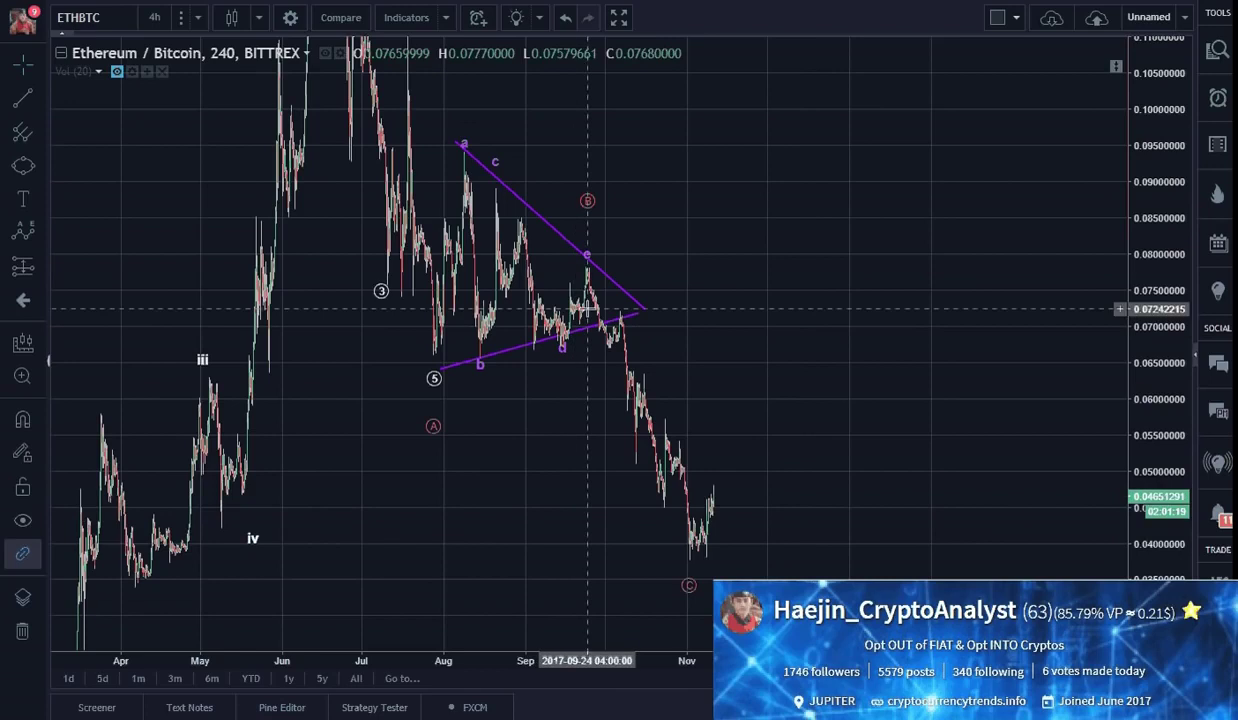
pyautogui.click(41, 228)
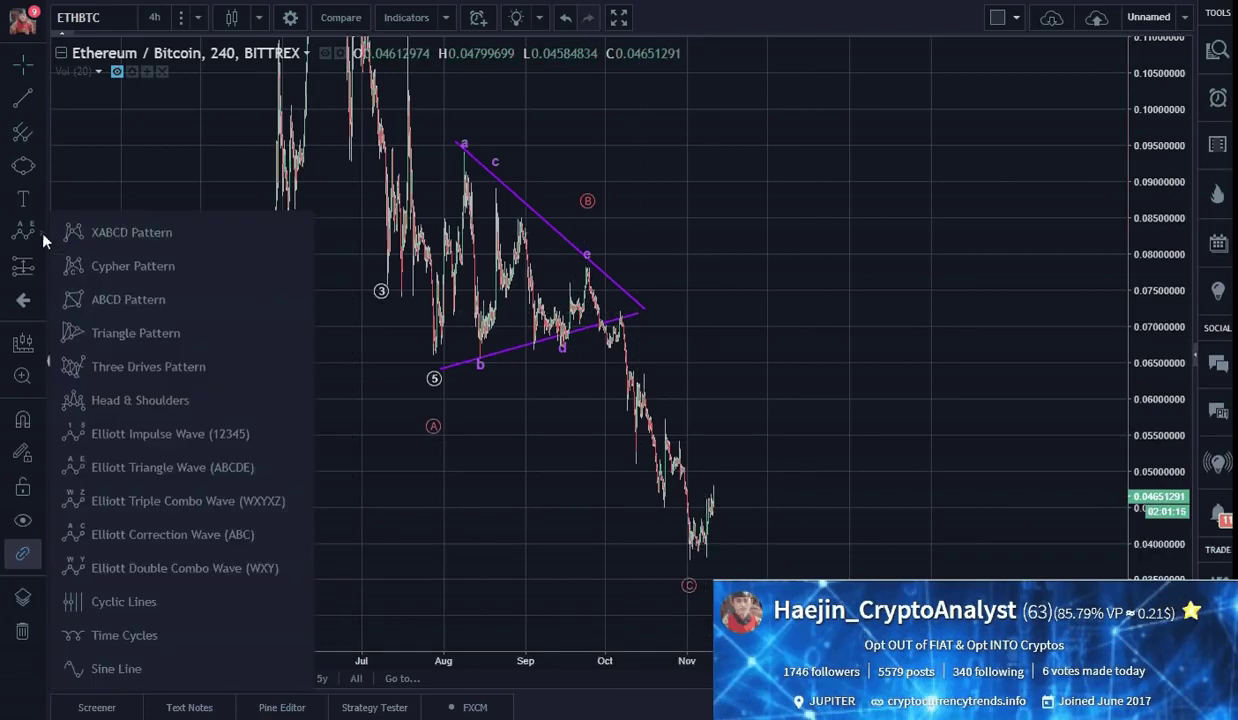
pyautogui.click(146, 434)
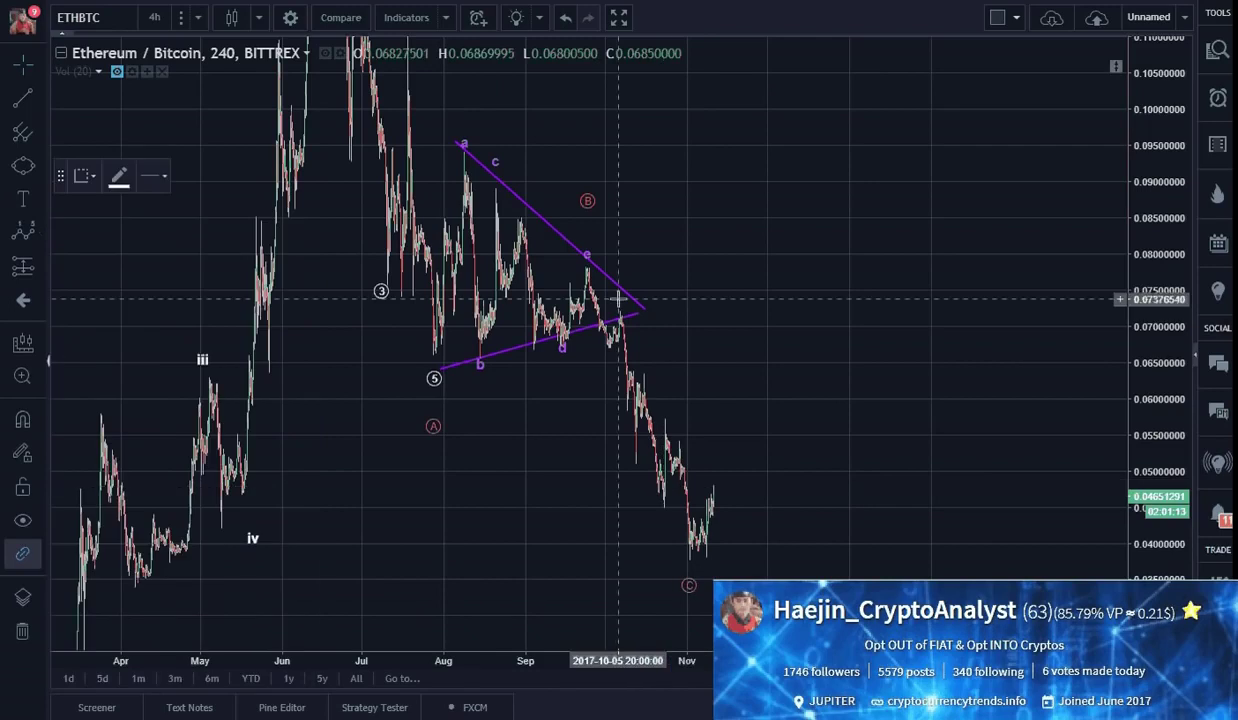
pyautogui.click(587, 280)
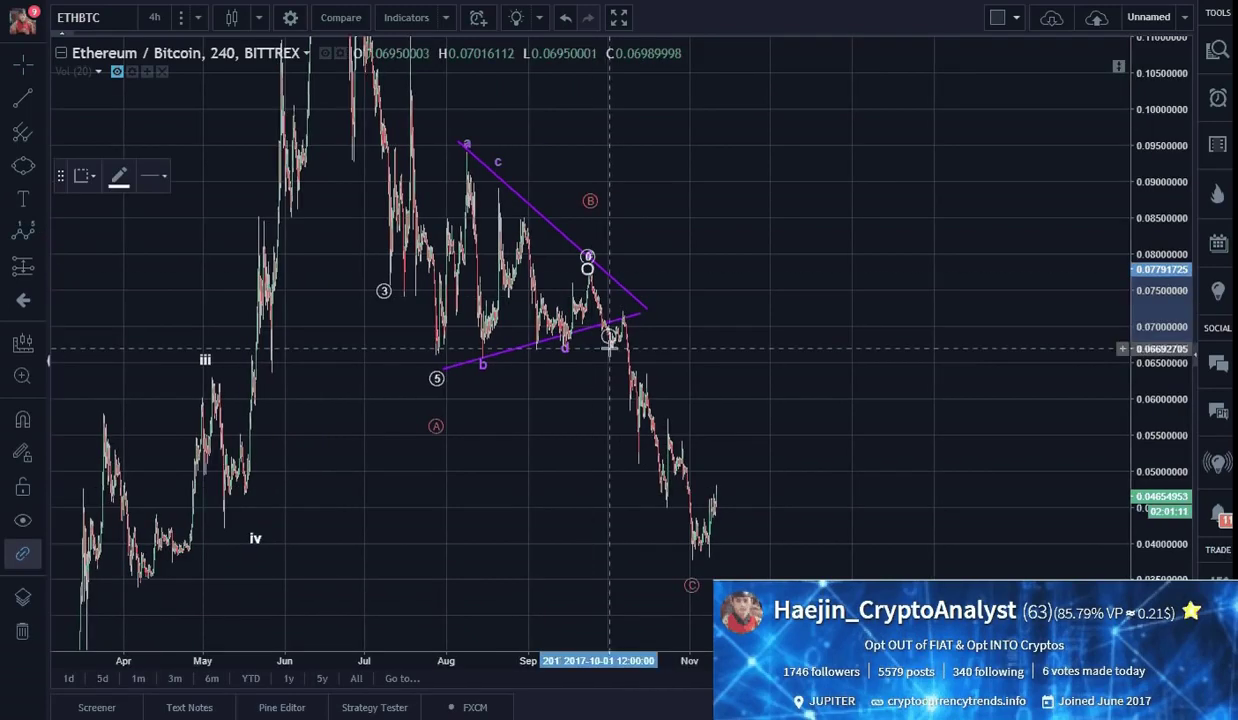
pyautogui.click(608, 350)
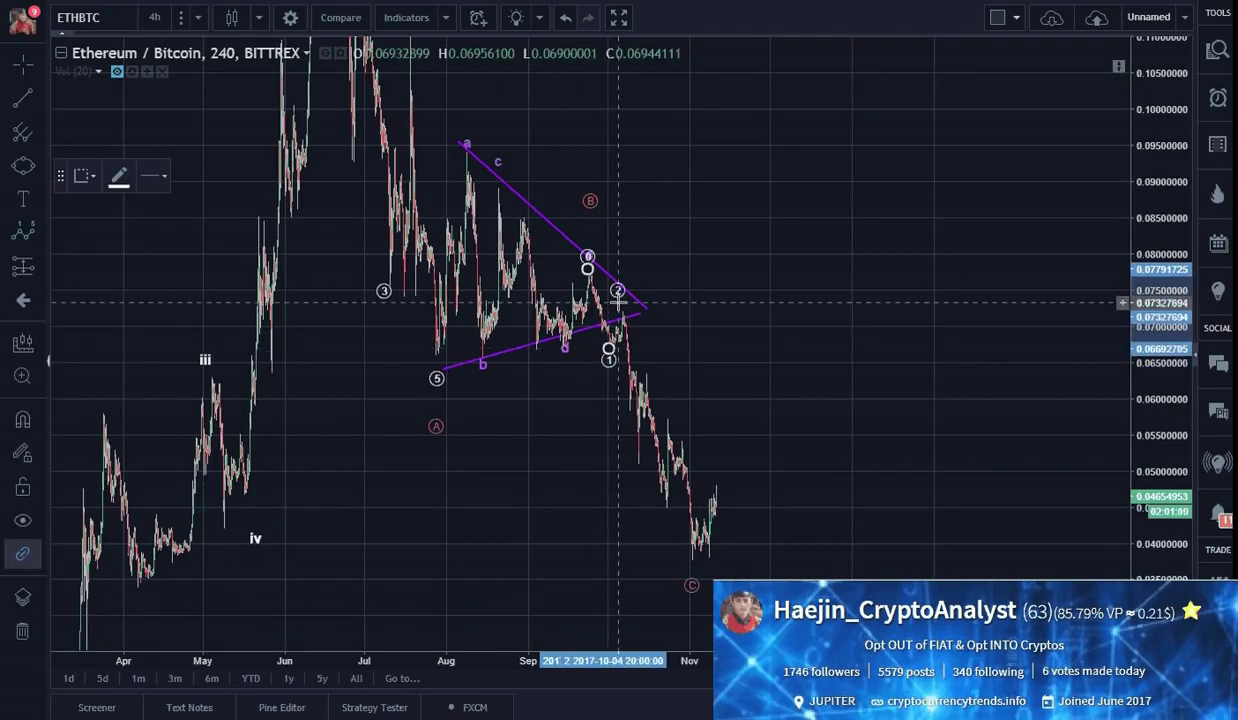
pyautogui.click(617, 290)
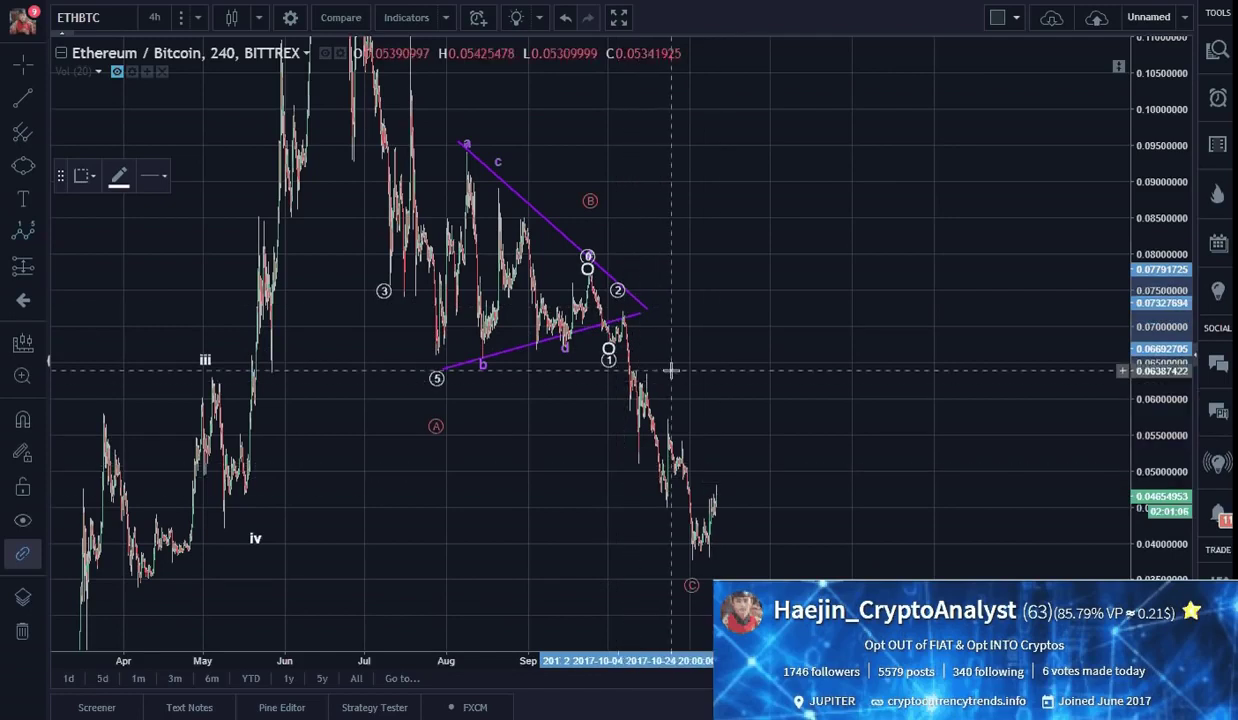
pyautogui.click(637, 462)
pyautogui.click(648, 372)
pyautogui.click(694, 562)
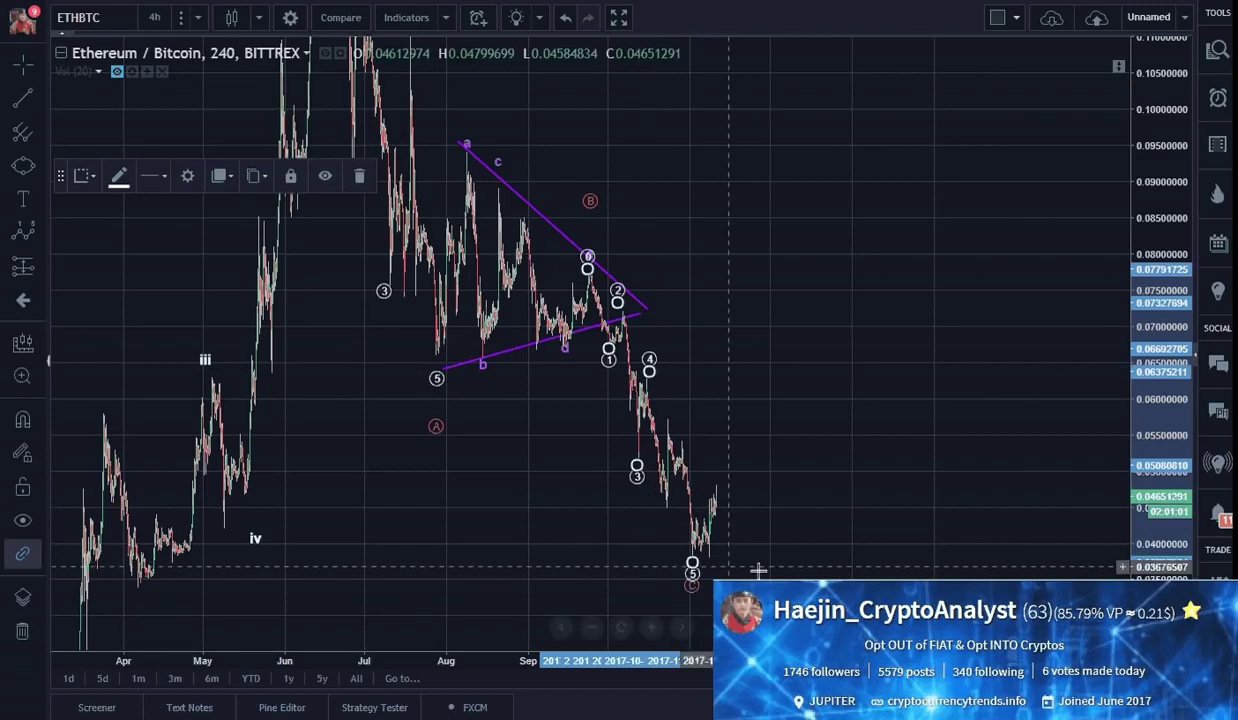
pyautogui.click(692, 598)
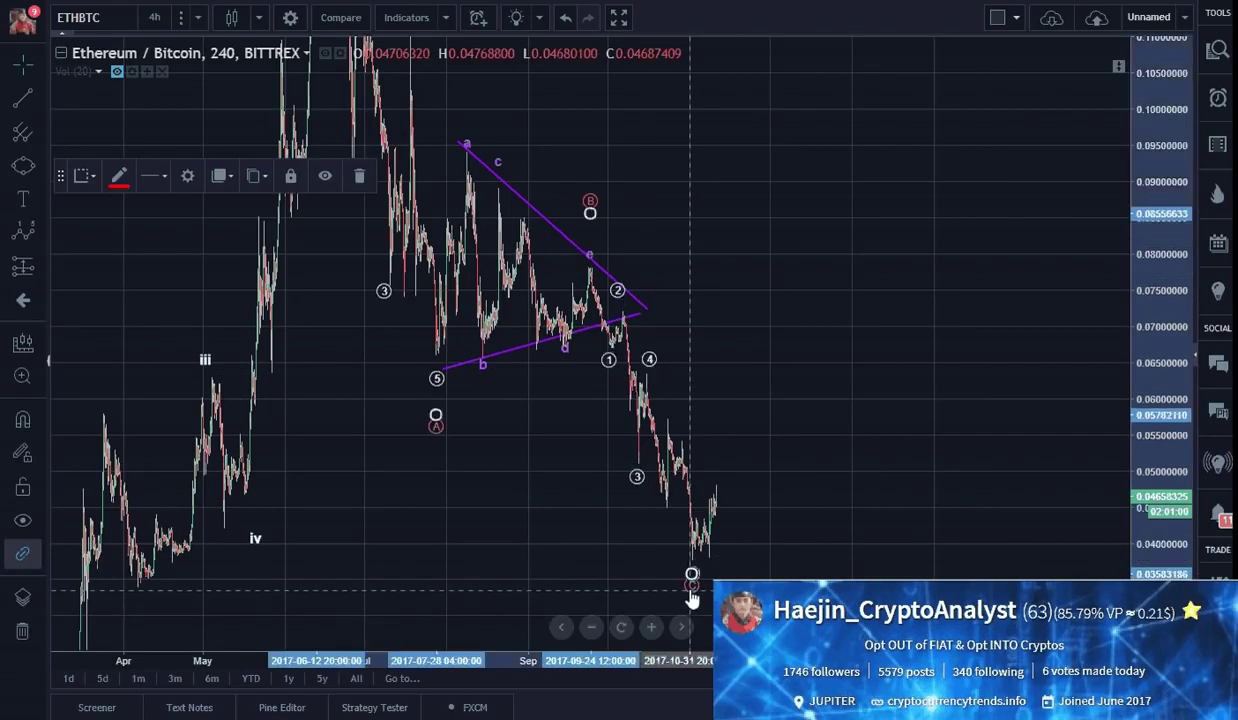
pyautogui.moveTo(692, 575); pyautogui.dragTo(700, 590)
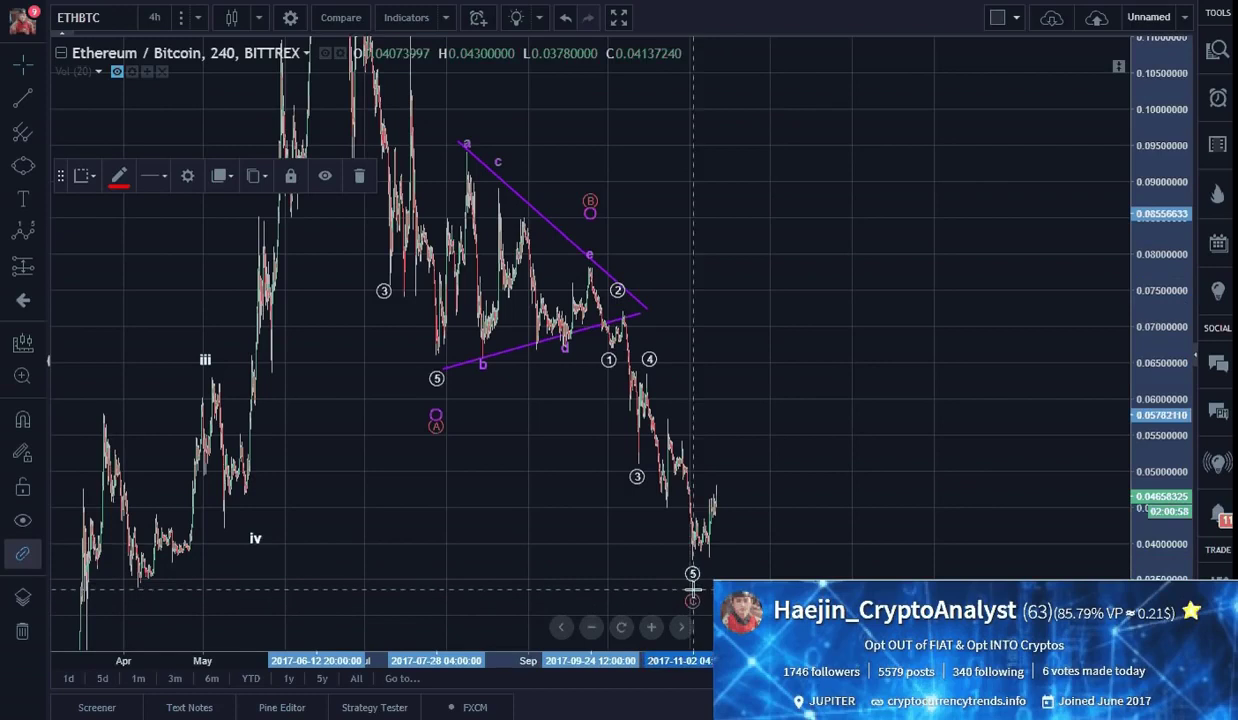
# Lower circled C to about 0.030 and circled 5 to about 0.033 below the November low.
pyautogui.moveTo(859, 569); pyautogui.dragTo(859, 511)
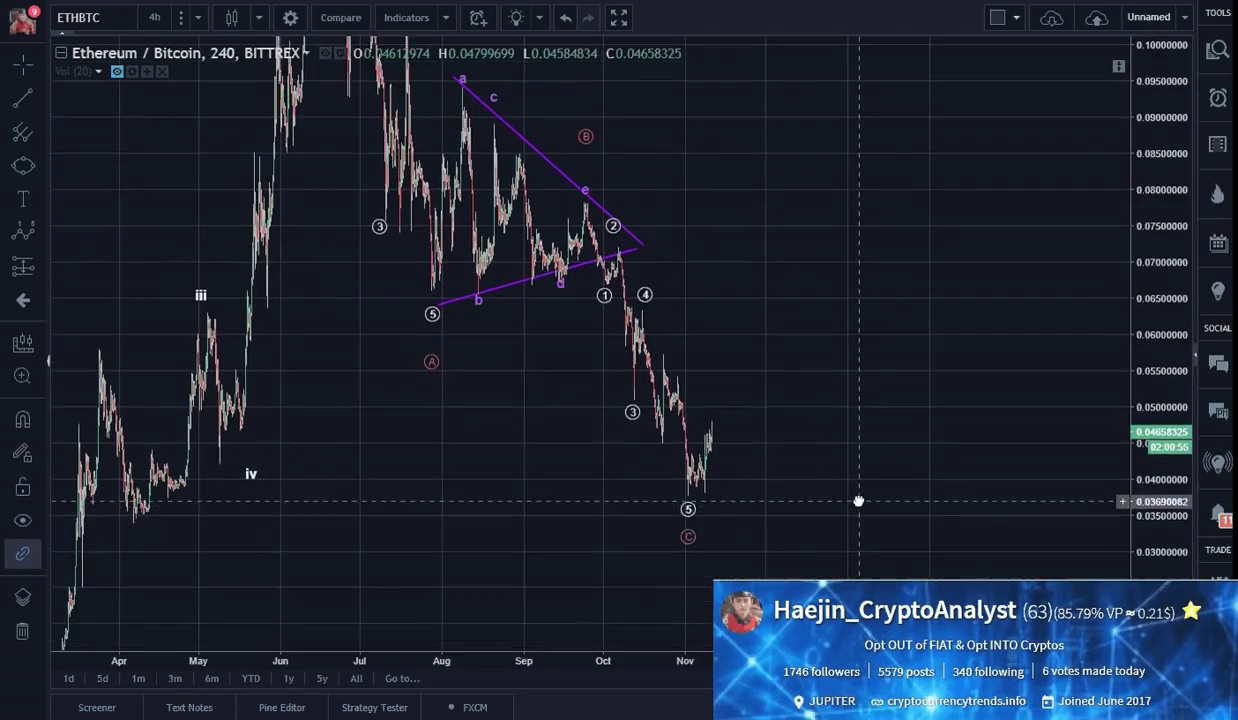
pyautogui.moveTo(690, 541); pyautogui.dragTo(686, 552)
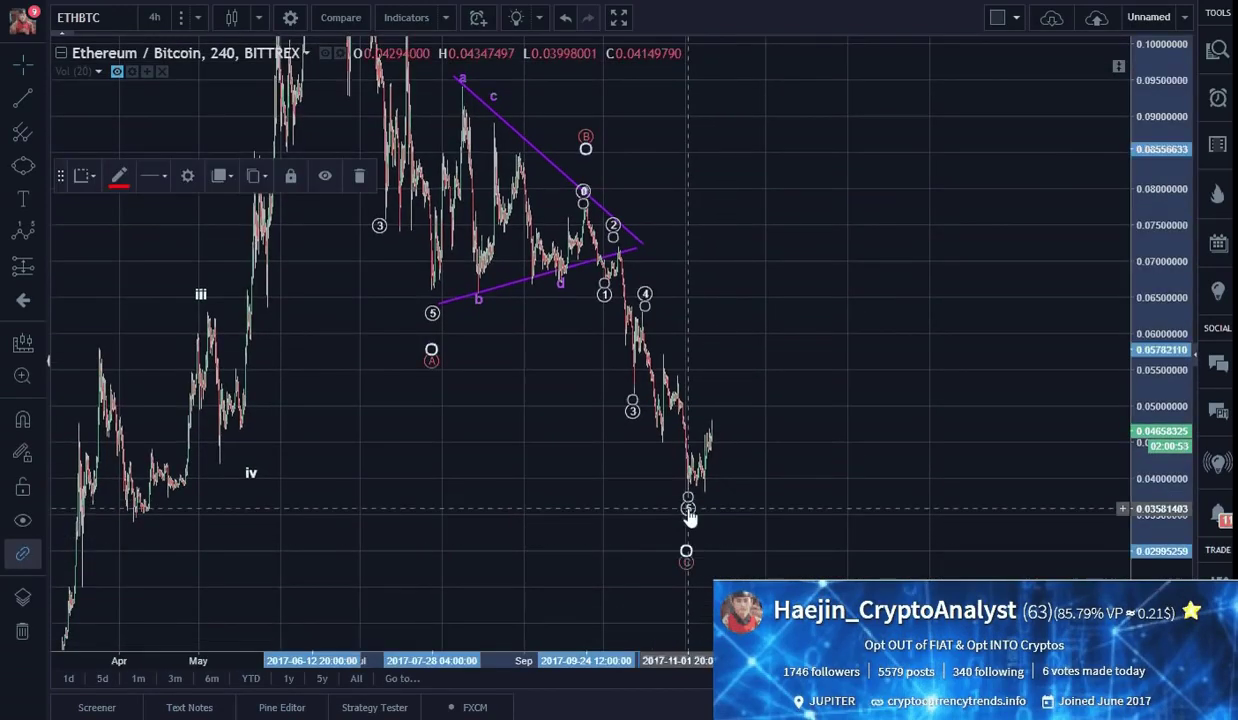
pyautogui.click(788, 520)
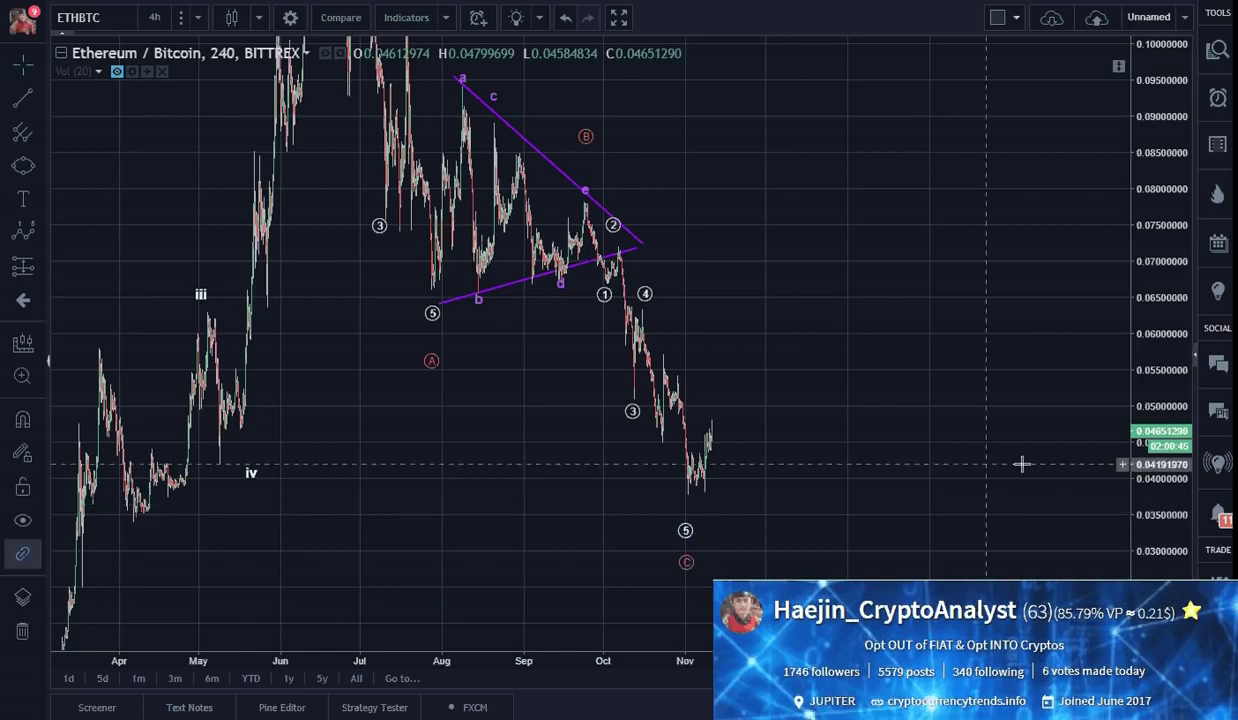
# Draw an impulse inside circled wave 5, with 0 to 5 at about 0.0634, 0.0557, 0.058, 0.0443, 0.0561 and 0.0376.
pyautogui.moveTo(1150, 507); pyautogui.dragTo(1150, 420)
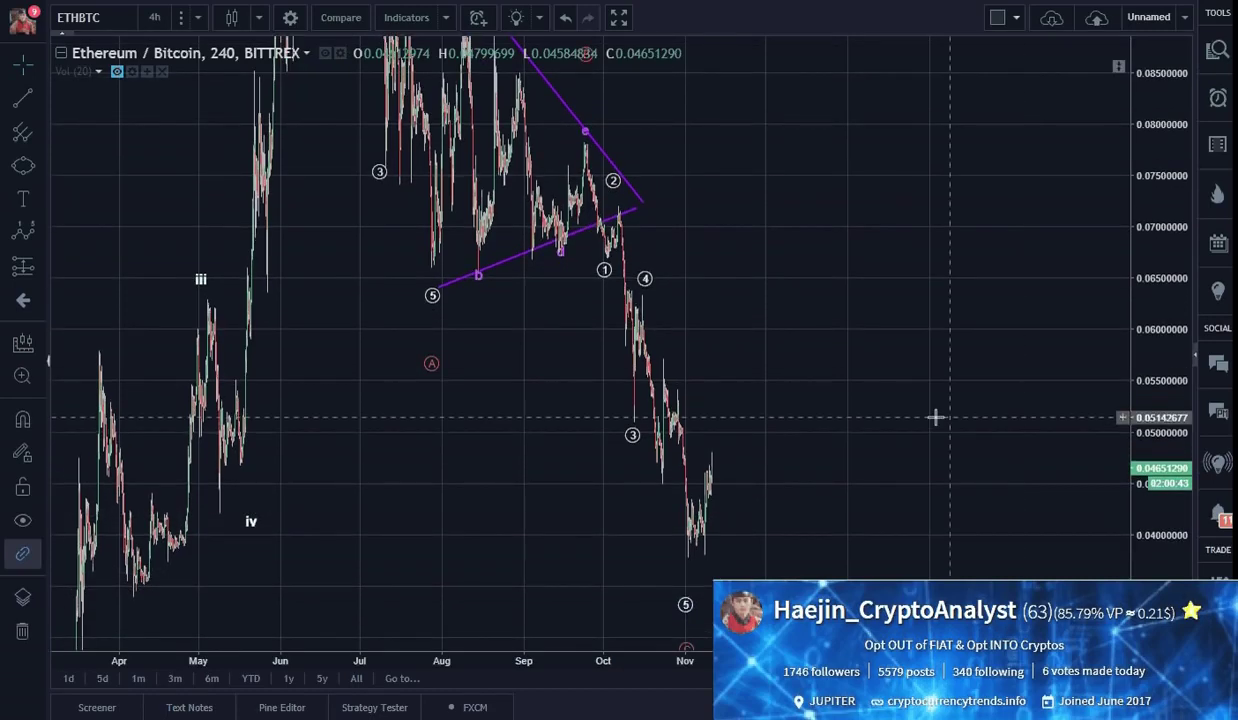
pyautogui.scroll(-3, 870, 416)
pyautogui.scroll(4, 801, 414)
pyautogui.moveTo(801, 414); pyautogui.dragTo(1028, 369)
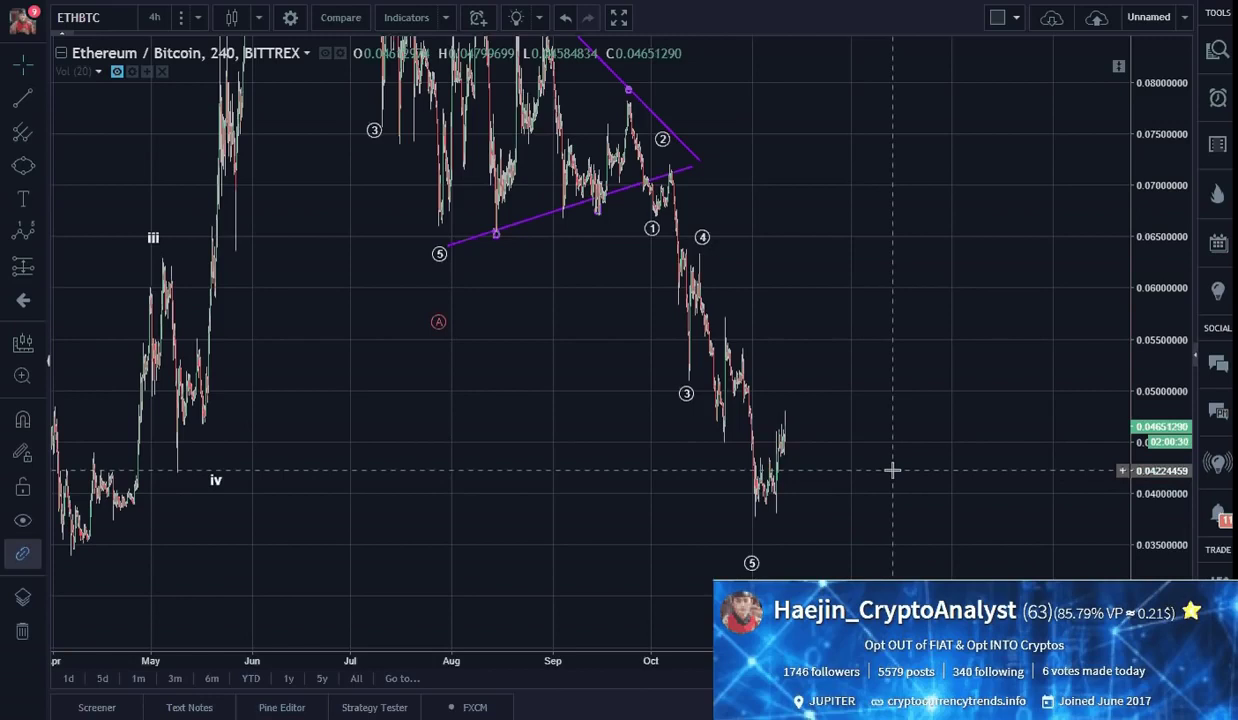
pyautogui.scroll(3, 865, 472)
pyautogui.scroll(1, 862, 472)
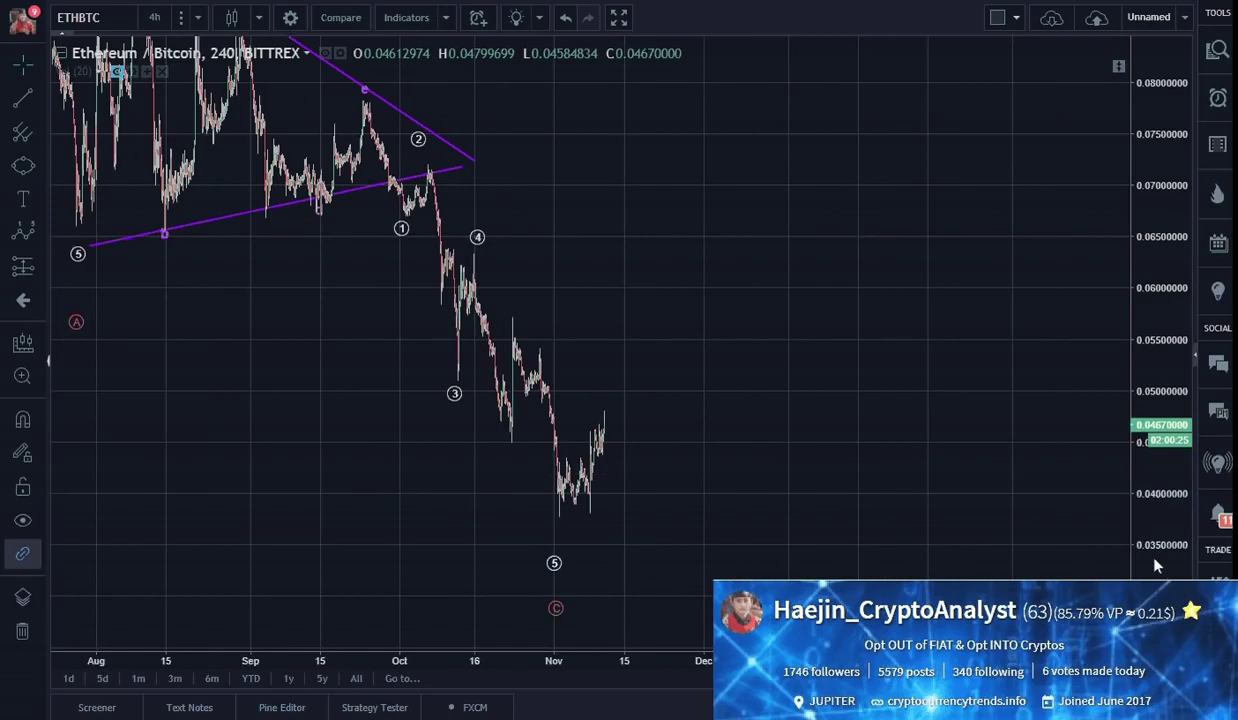
pyautogui.moveTo(1167, 560); pyautogui.dragTo(1167, 520)
pyautogui.moveTo(953, 522); pyautogui.dragTo(992, 491)
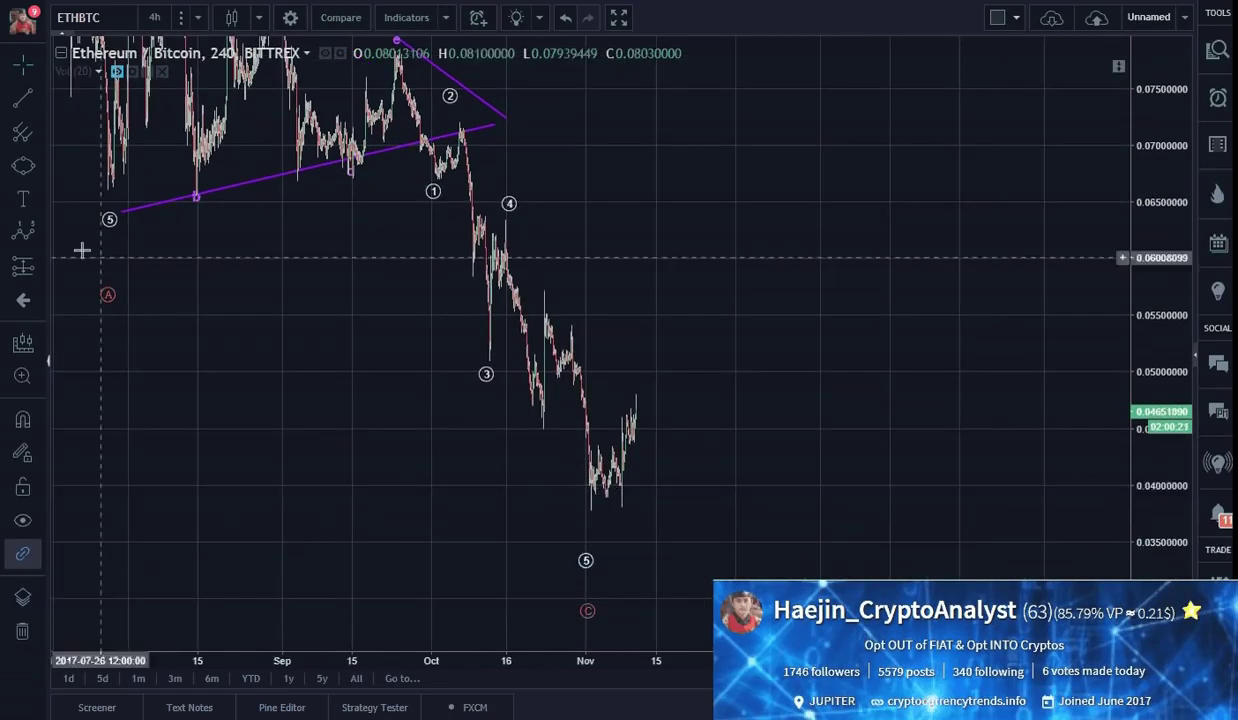
pyautogui.click(18, 238)
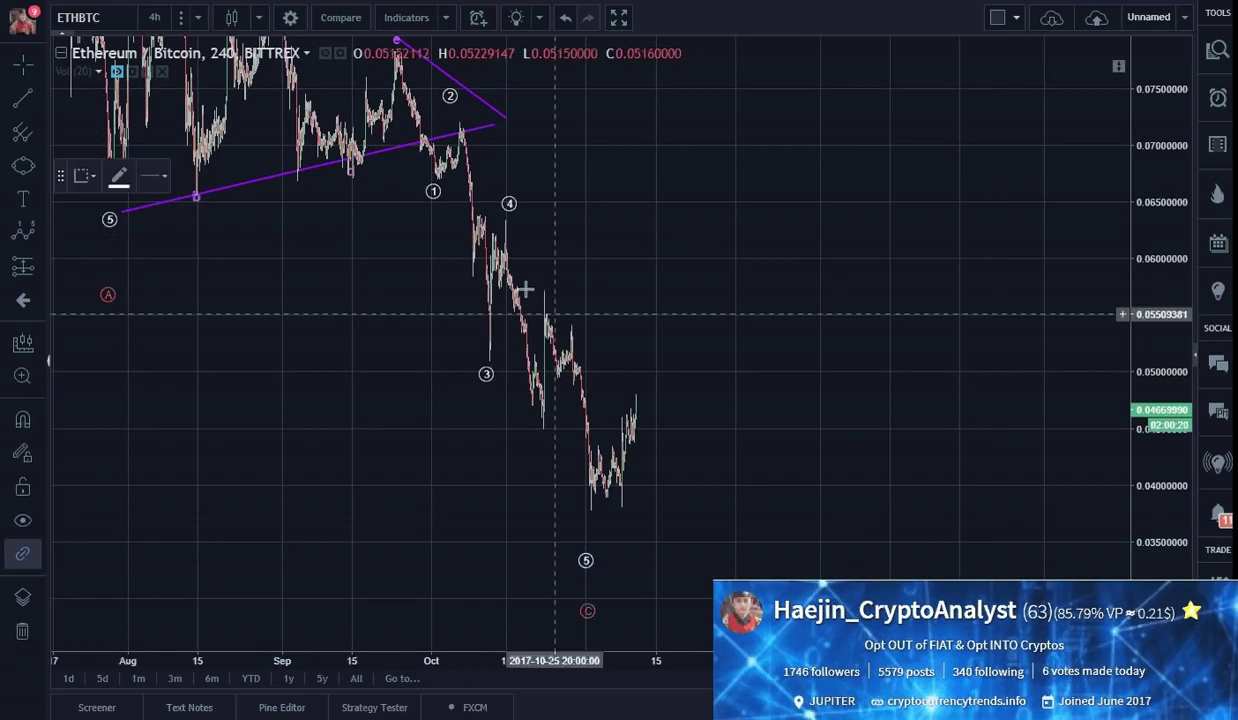
pyautogui.click(506, 220)
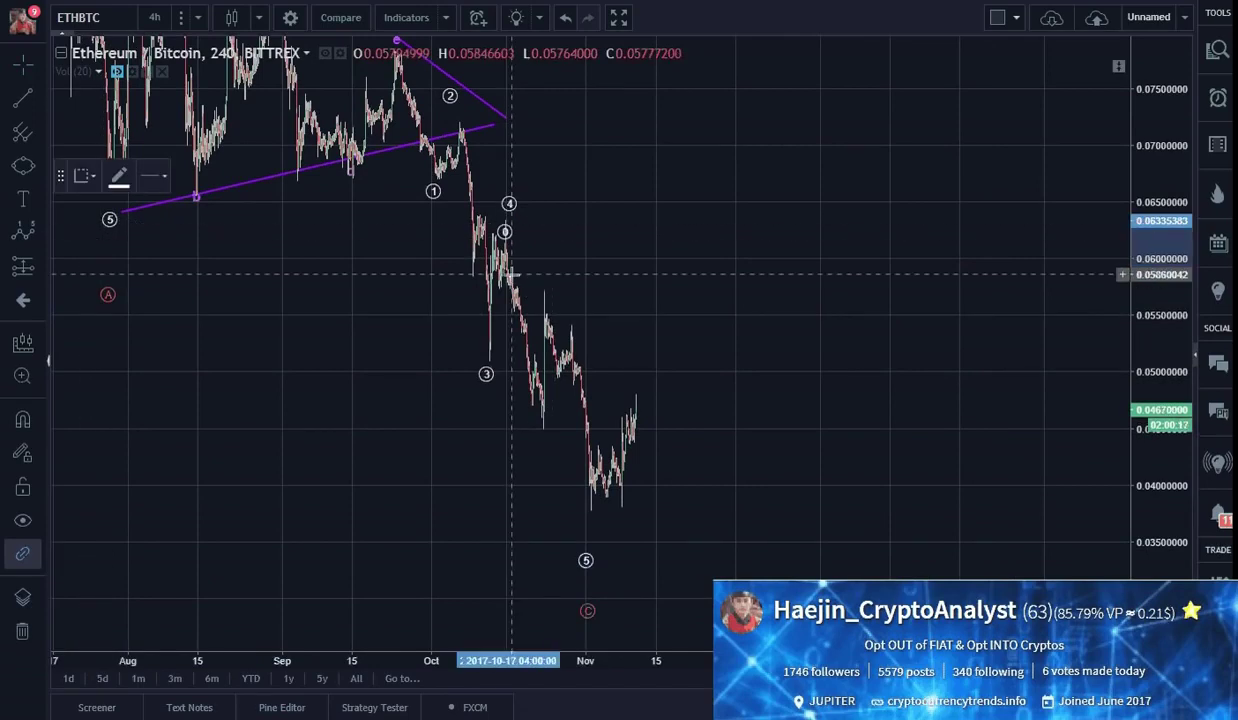
pyautogui.click(512, 307)
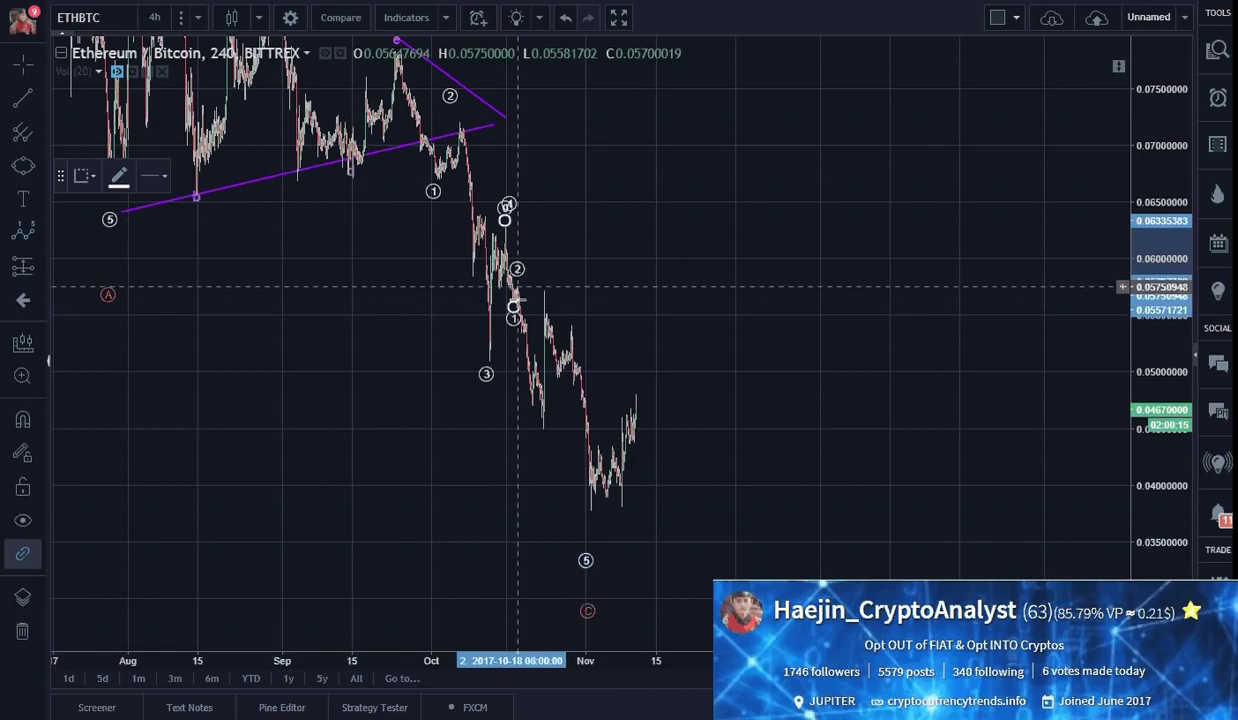
pyautogui.click(517, 281)
pyautogui.click(542, 434)
pyautogui.click(544, 300)
pyautogui.click(592, 513)
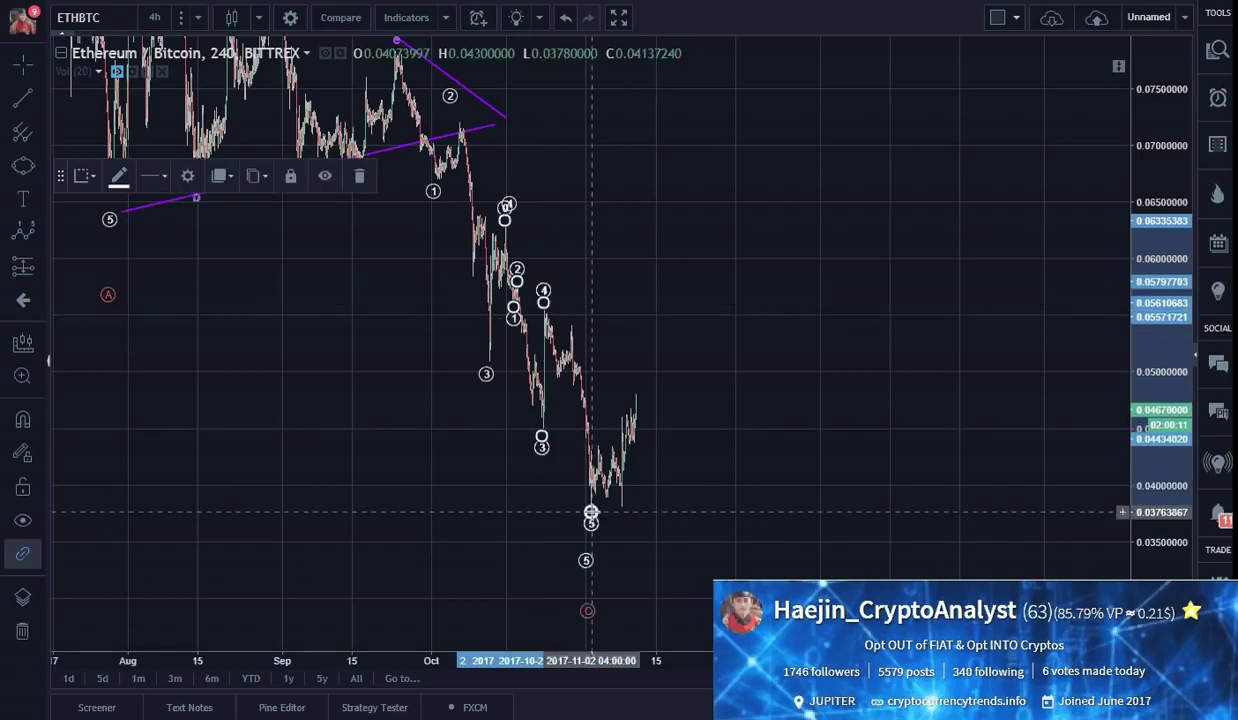
# Set the new impulse's degree to Submicro and its color to red.
pyautogui.doubleClick(591, 512)
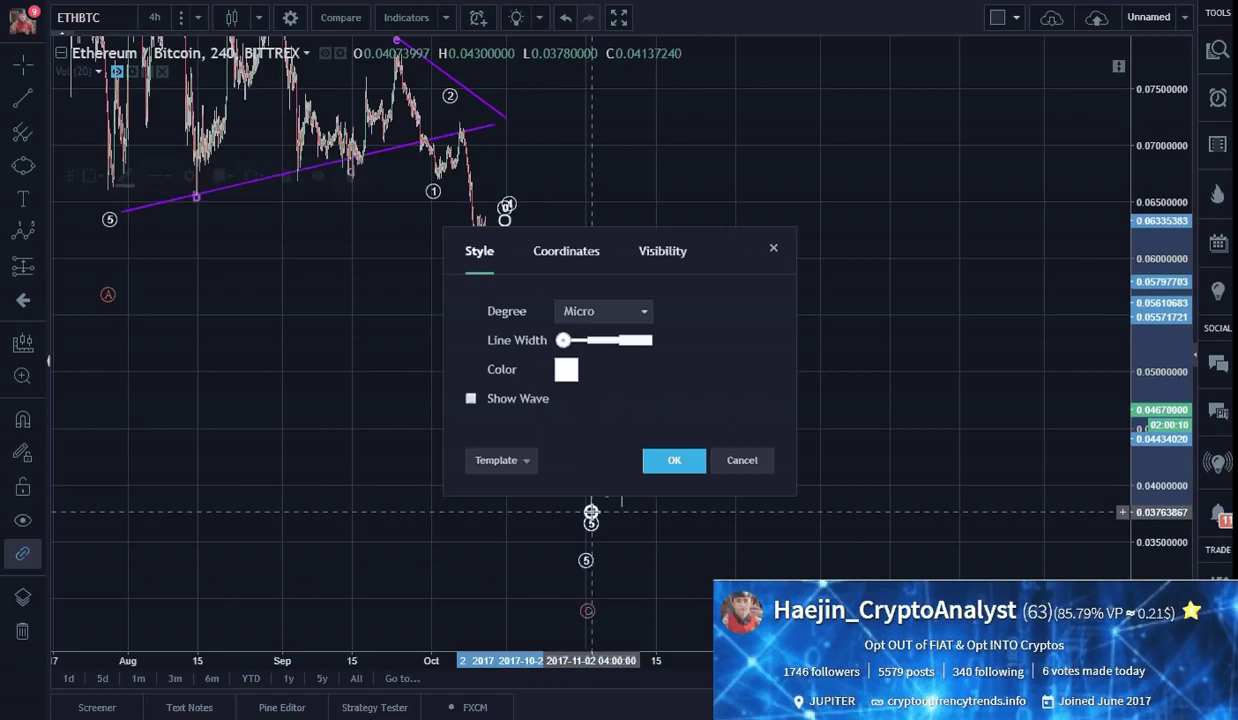
pyautogui.click(625, 311)
pyautogui.click(622, 683)
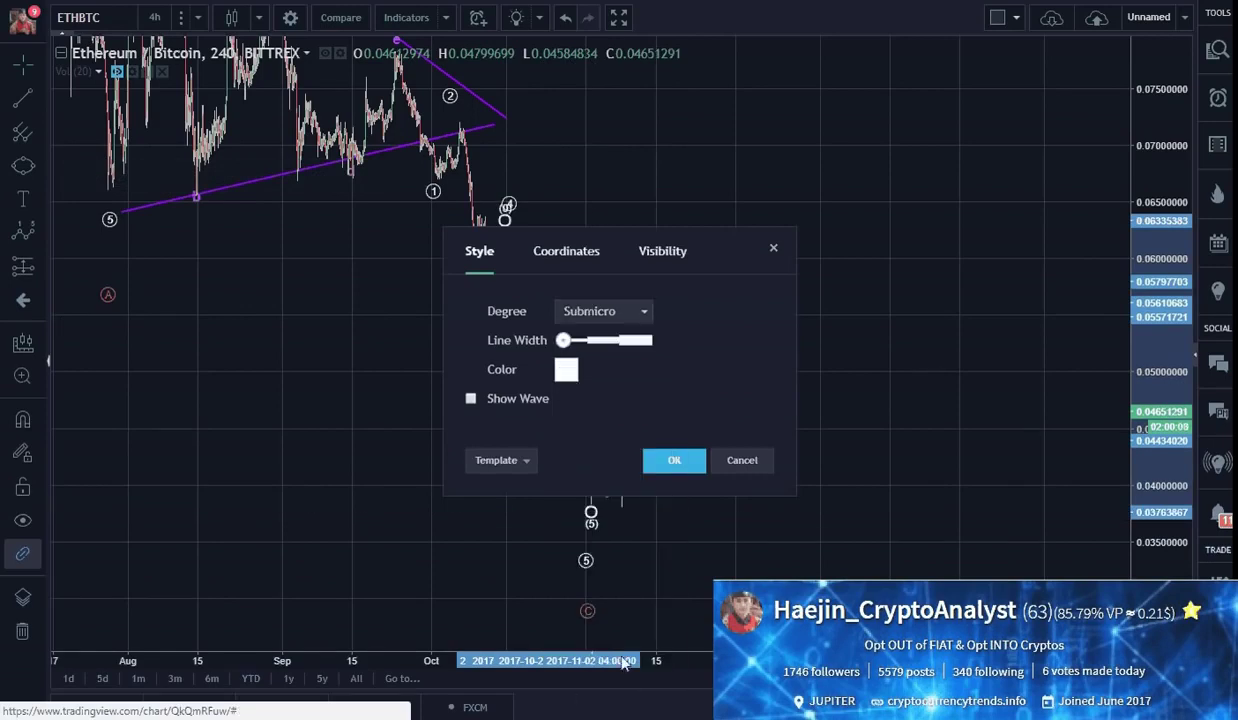
pyautogui.click(570, 371)
pyautogui.click(583, 416)
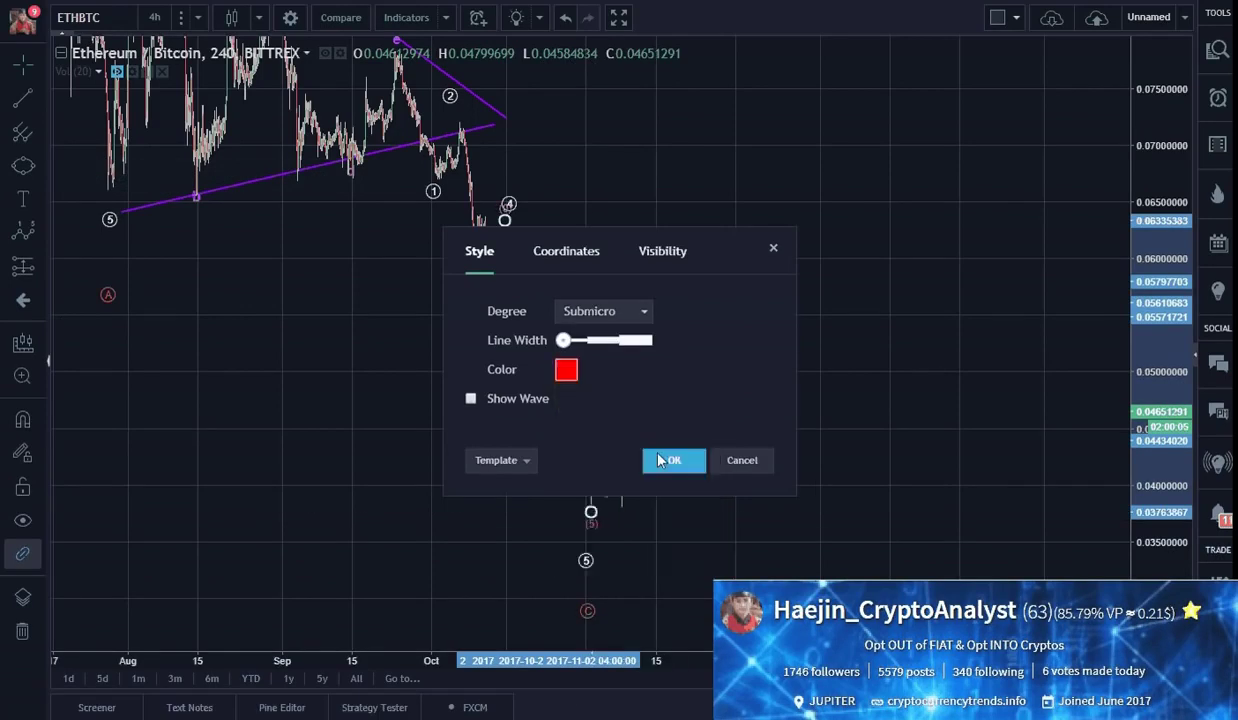
pyautogui.click(675, 461)
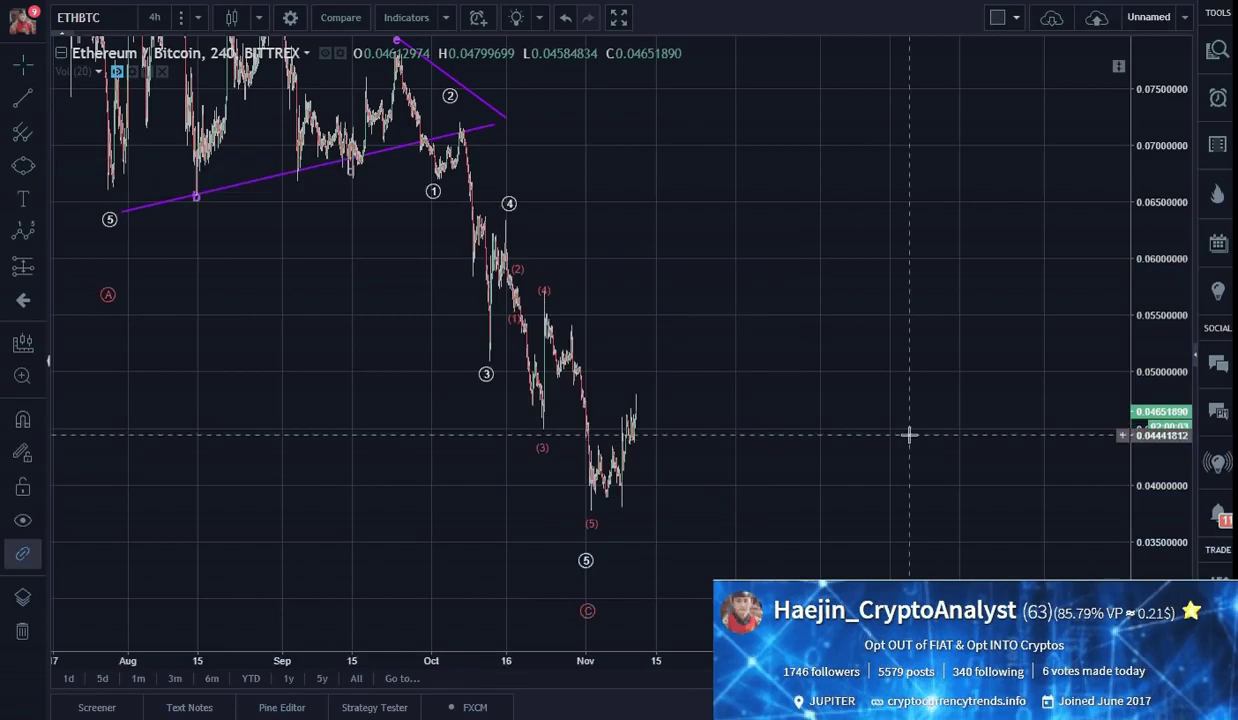
# Align the labels below the November low by nudging red (5) sideways and raising circled 5 and circled C closer beneath it.
pyautogui.click(589, 512)
pyautogui.click(596, 556)
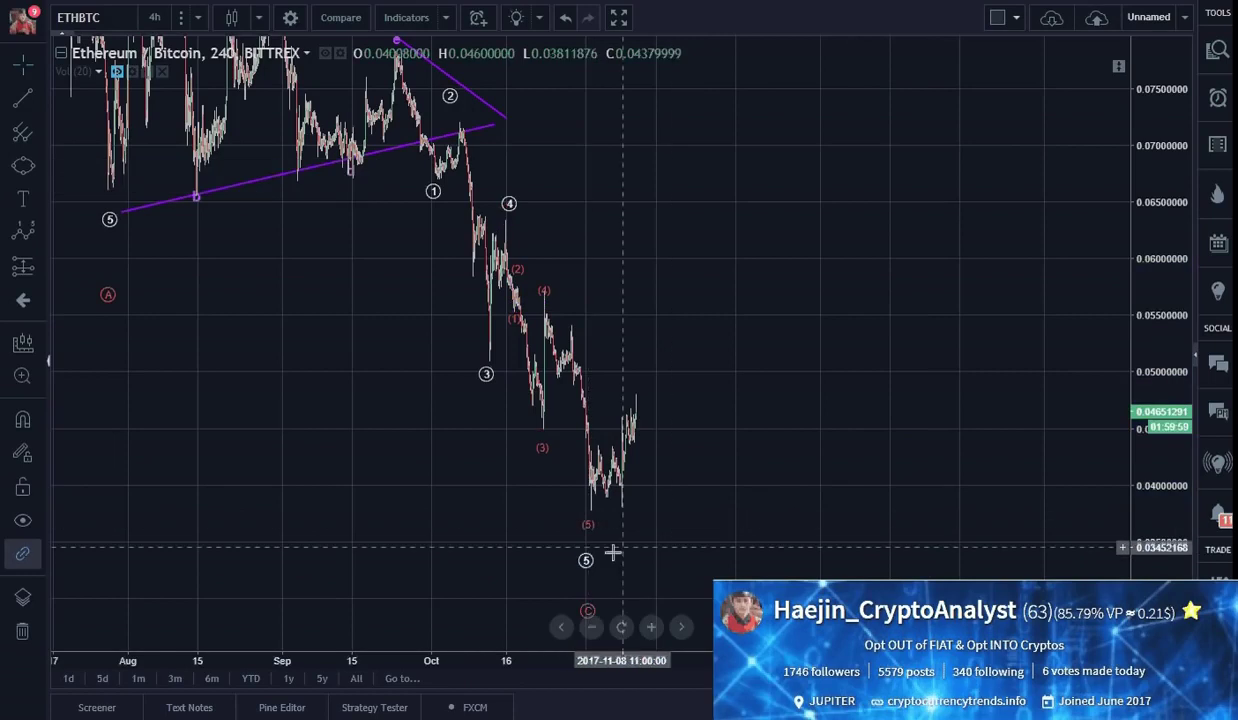
pyautogui.moveTo(587, 556); pyautogui.dragTo(589, 545)
pyautogui.click(588, 604)
pyautogui.moveTo(589, 601); pyautogui.dragTo(590, 566)
pyautogui.click(846, 506)
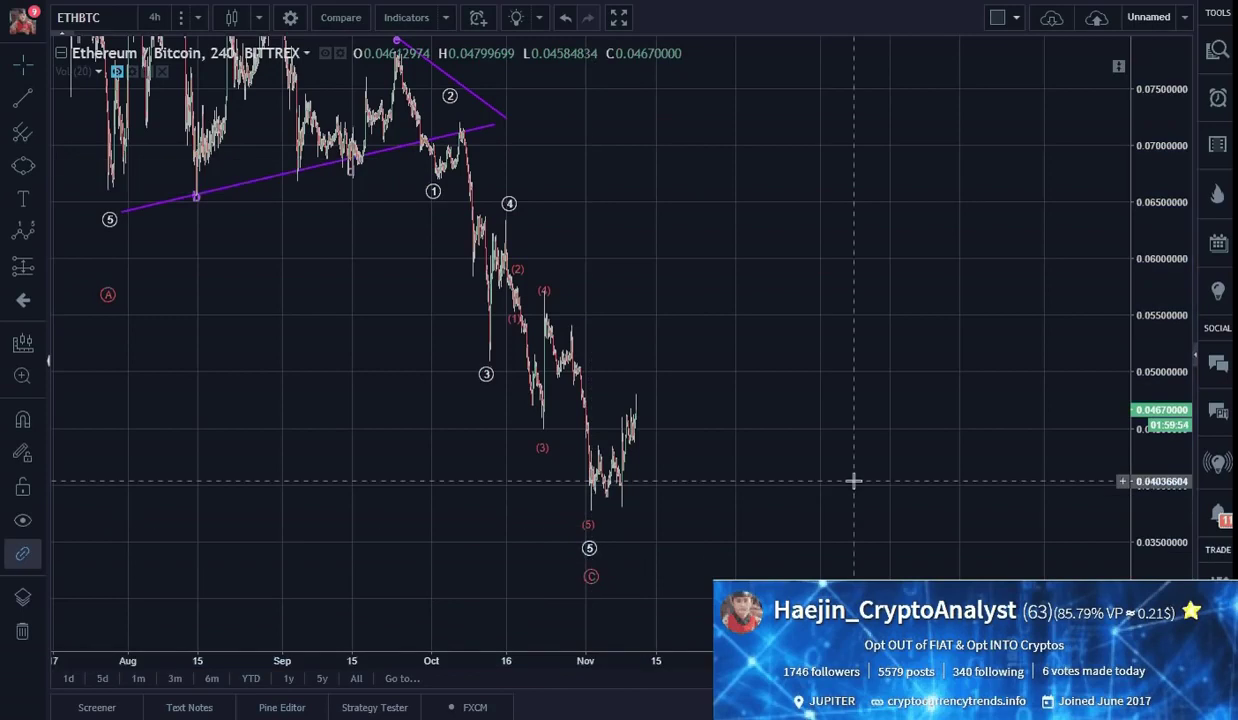
# Draw a projected impulse from circled 4, with 0 to 5 at about 0.0635, 0.0411, 0.0587, 0.0332, 0.0368 and 0.0296.
pyautogui.moveTo(818, 508); pyautogui.dragTo(834, 468)
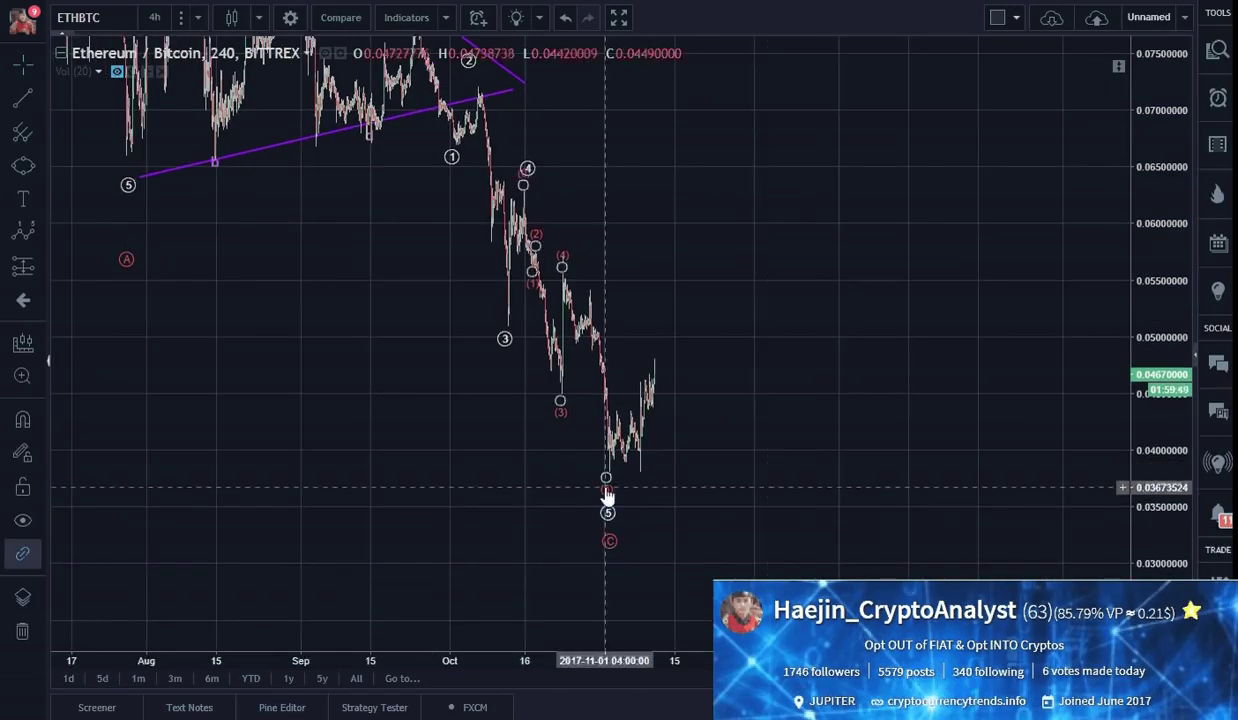
pyautogui.click(24, 236)
pyautogui.moveTo(517, 186); pyautogui.dragTo(557, 441)
pyautogui.click(558, 441)
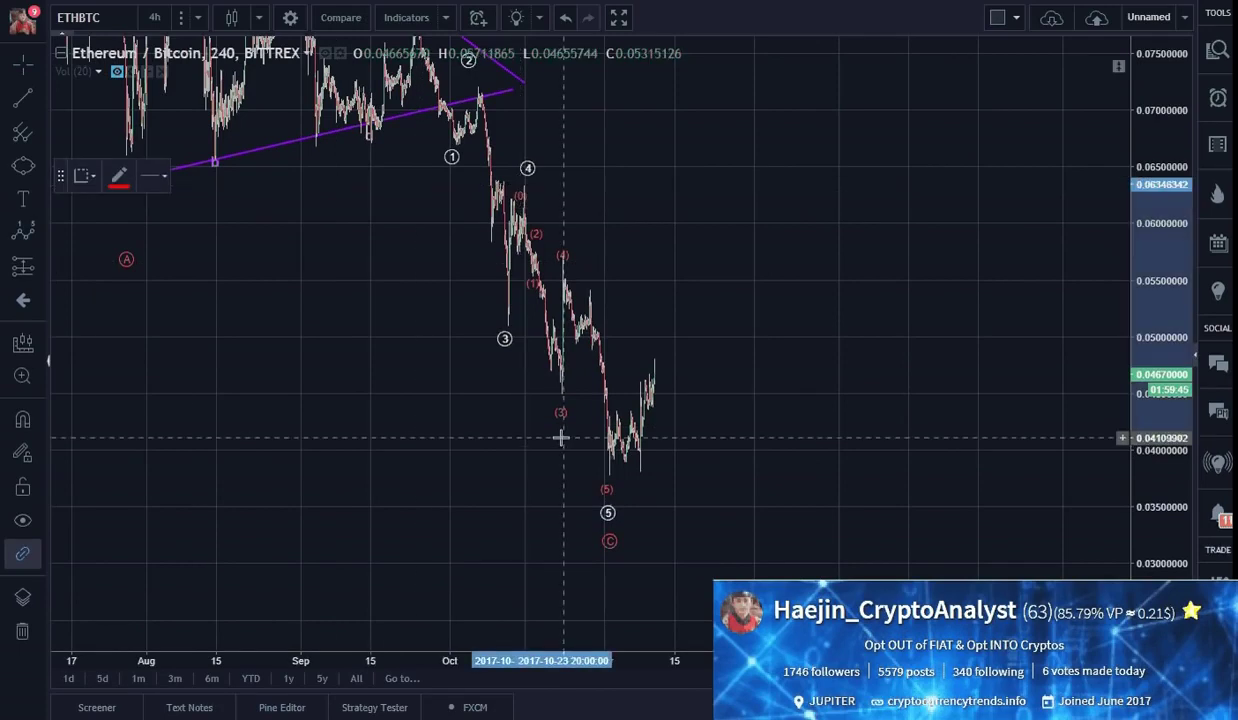
pyautogui.click(570, 238)
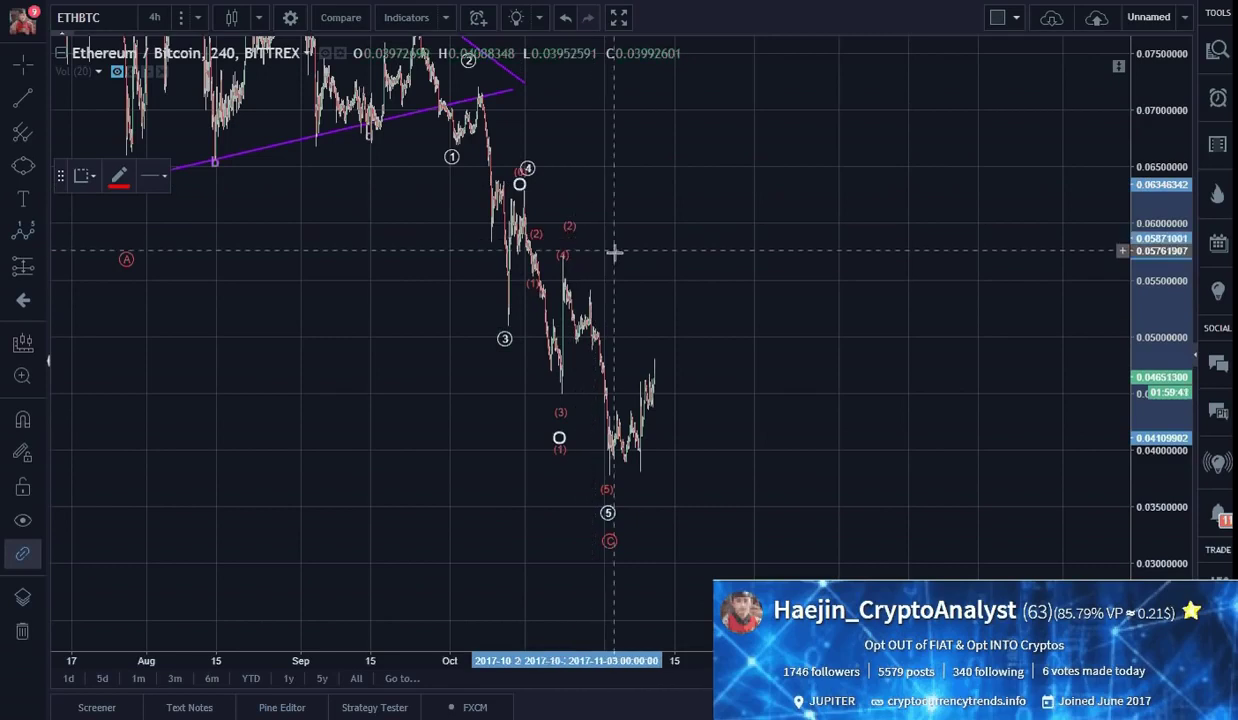
pyautogui.click(689, 527)
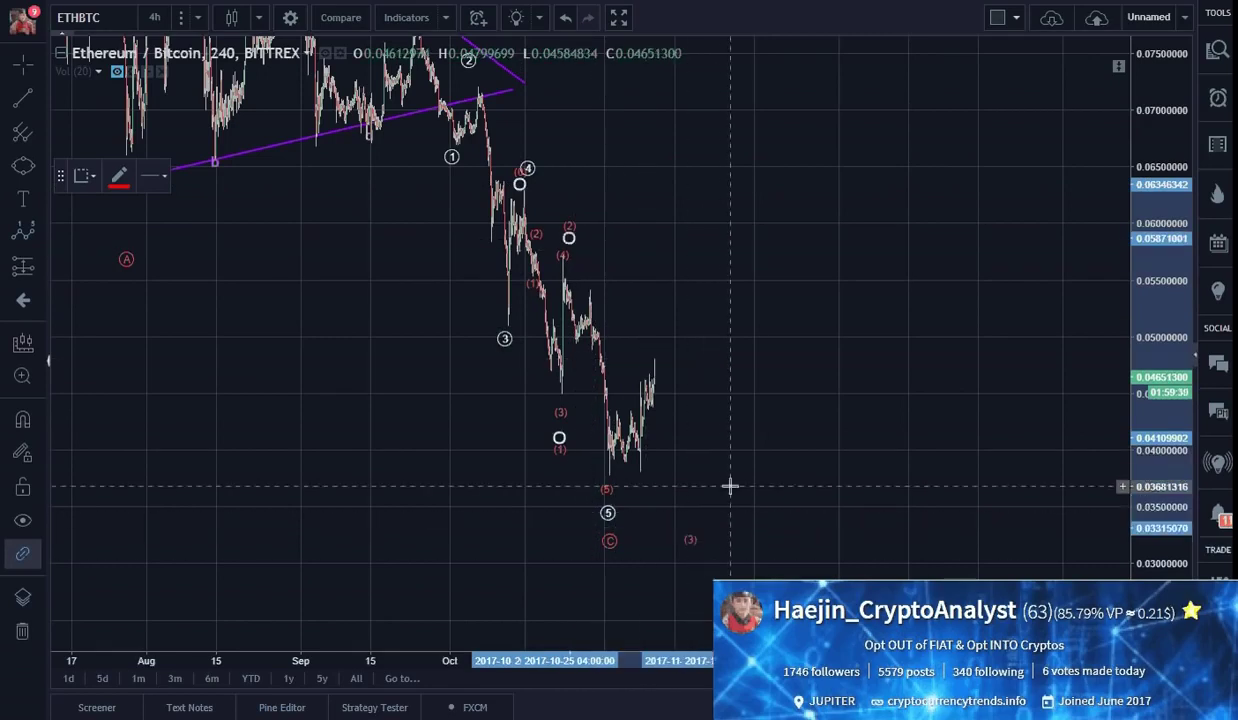
pyautogui.click(729, 484)
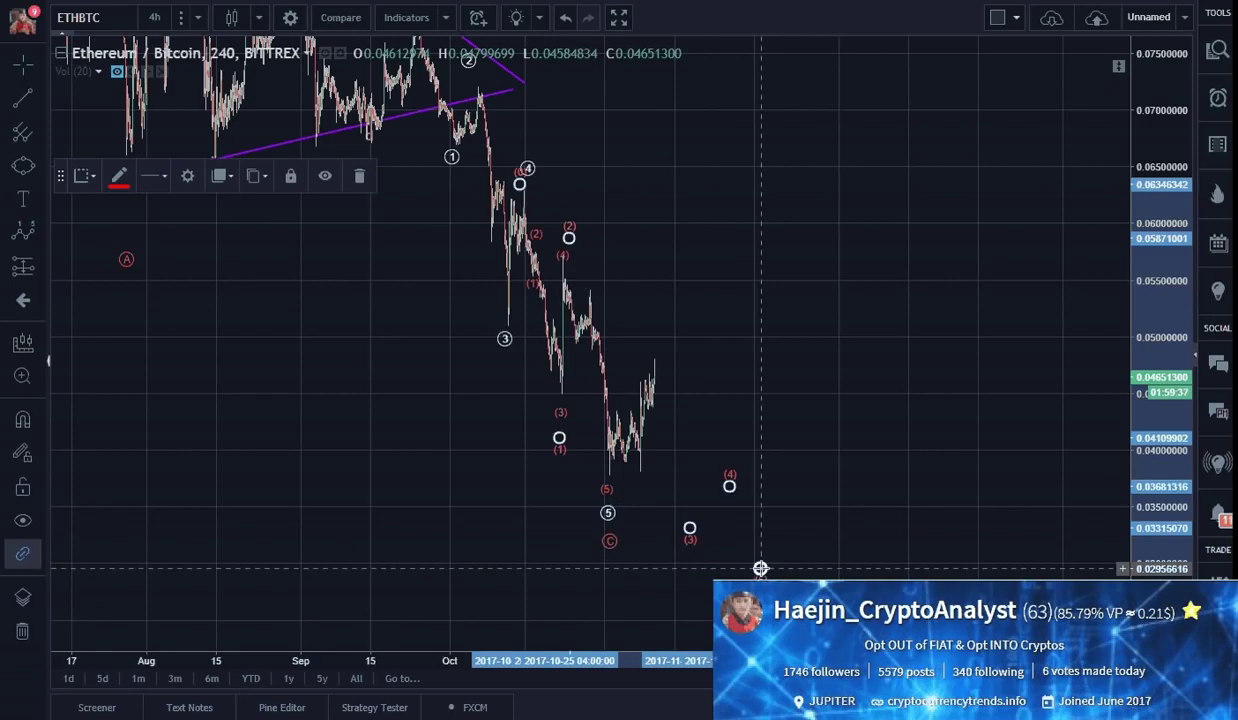
# Show the projected impulse's wave lines and change its color to white.
pyautogui.doubleClick(760, 568)
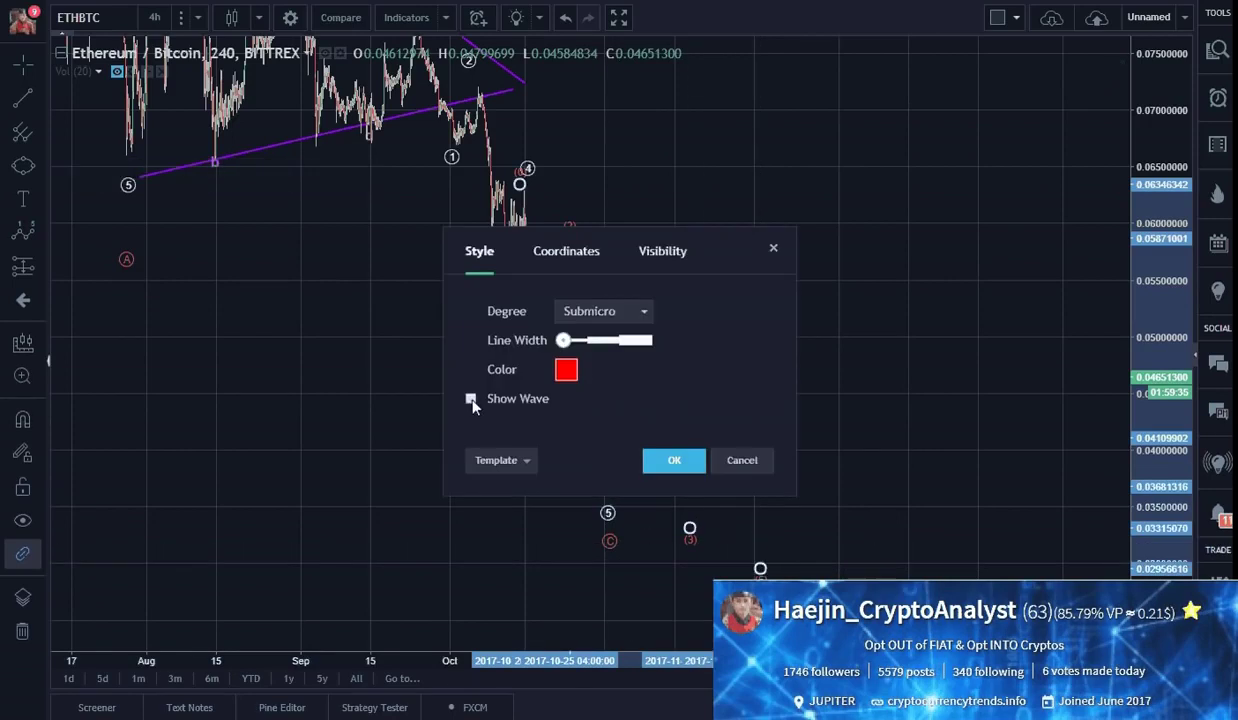
pyautogui.click(567, 371)
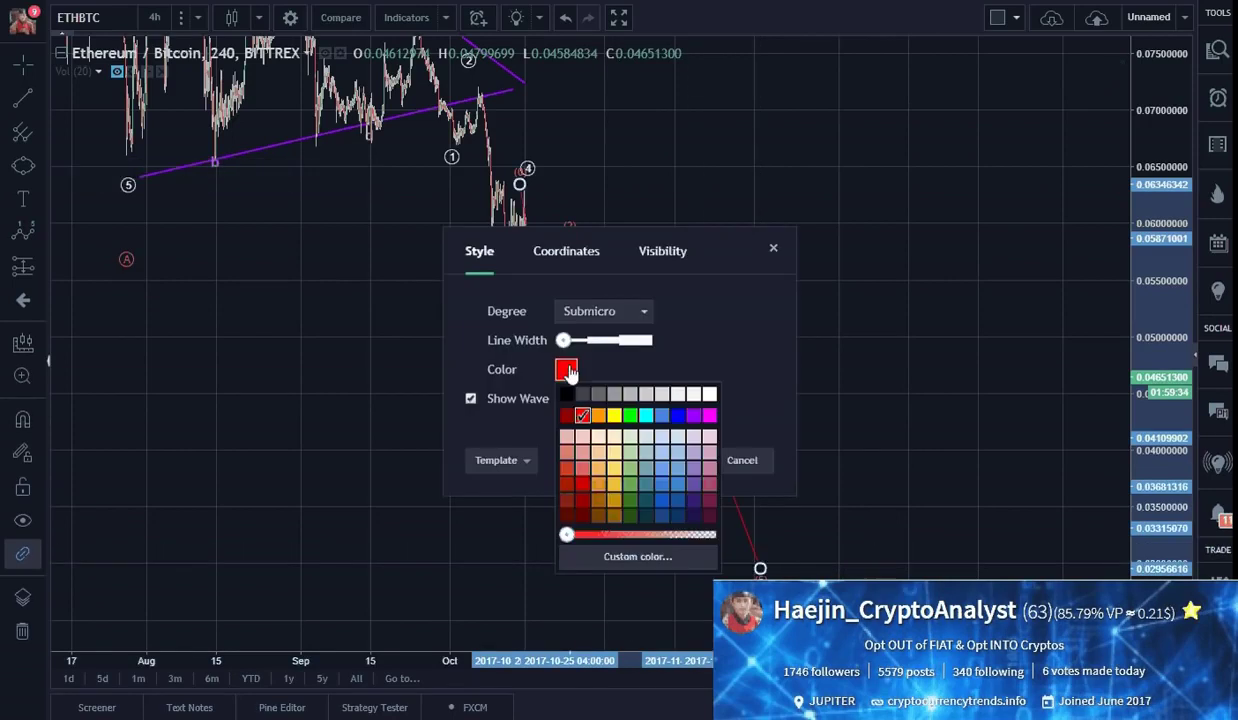
pyautogui.click(693, 395)
pyautogui.click(674, 459)
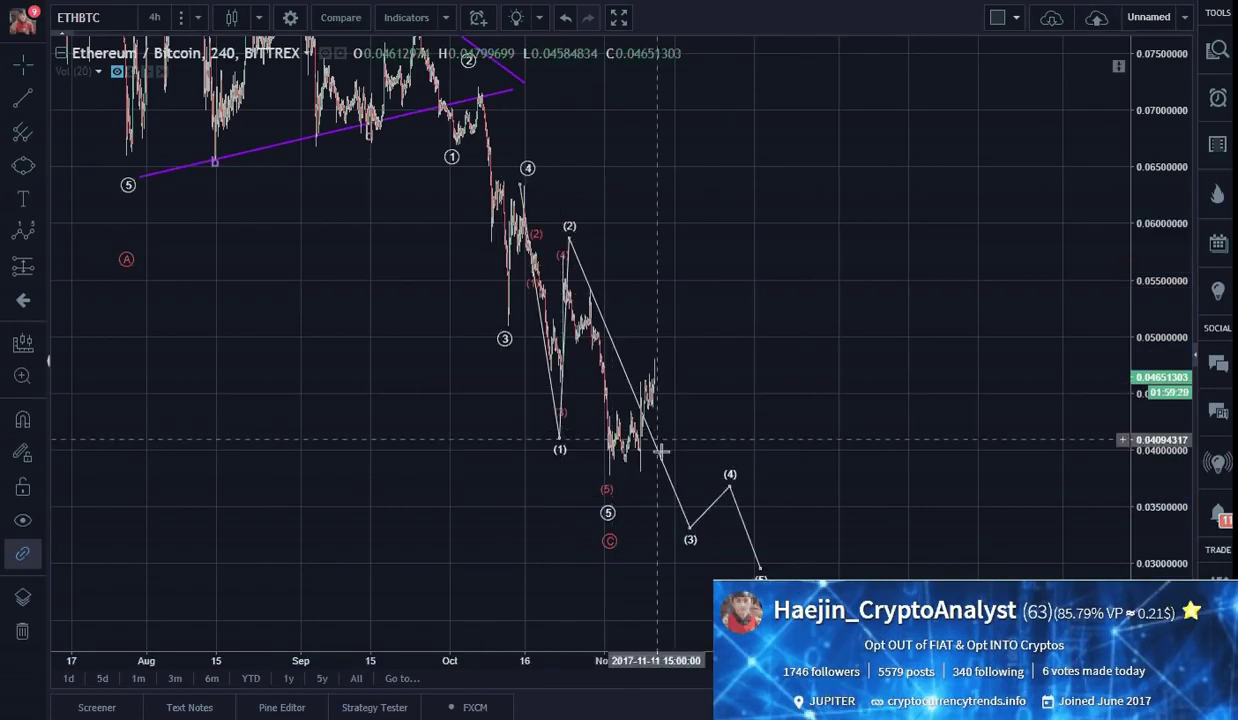
# Trace the projected impulse around wave (3), and delete the whole white impulse drawing.
pyautogui.click(675, 512)
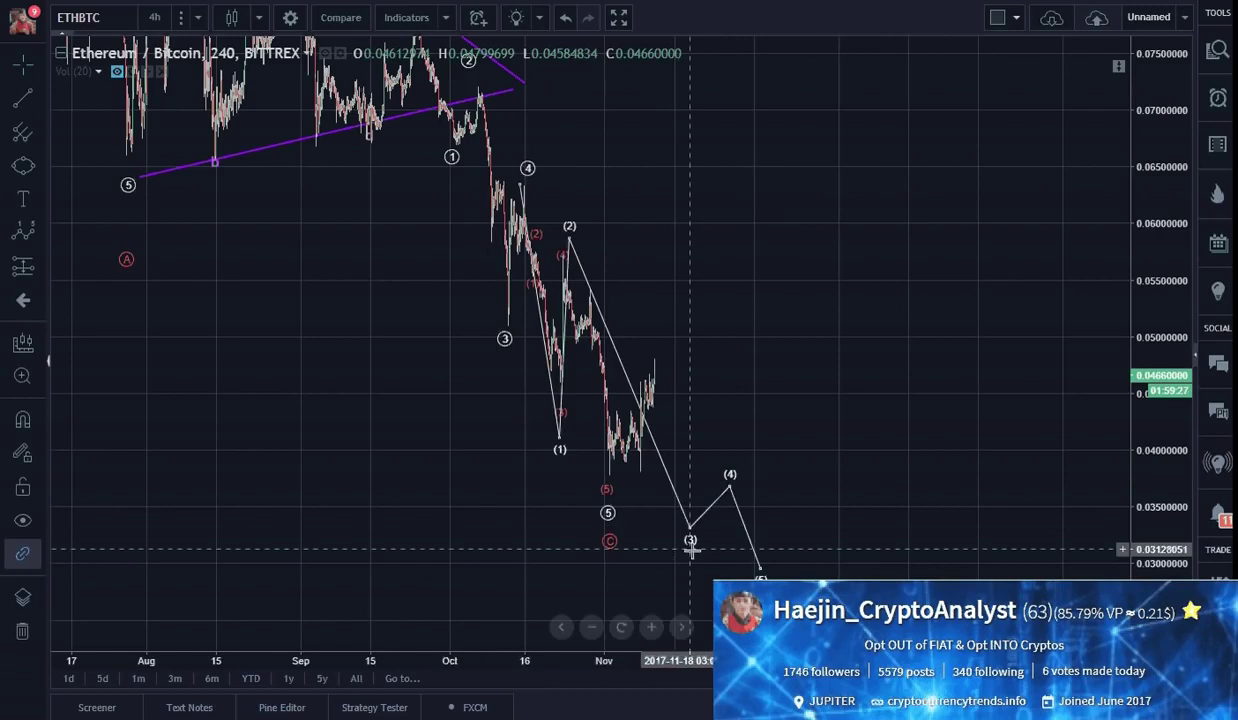
pyautogui.click(691, 542)
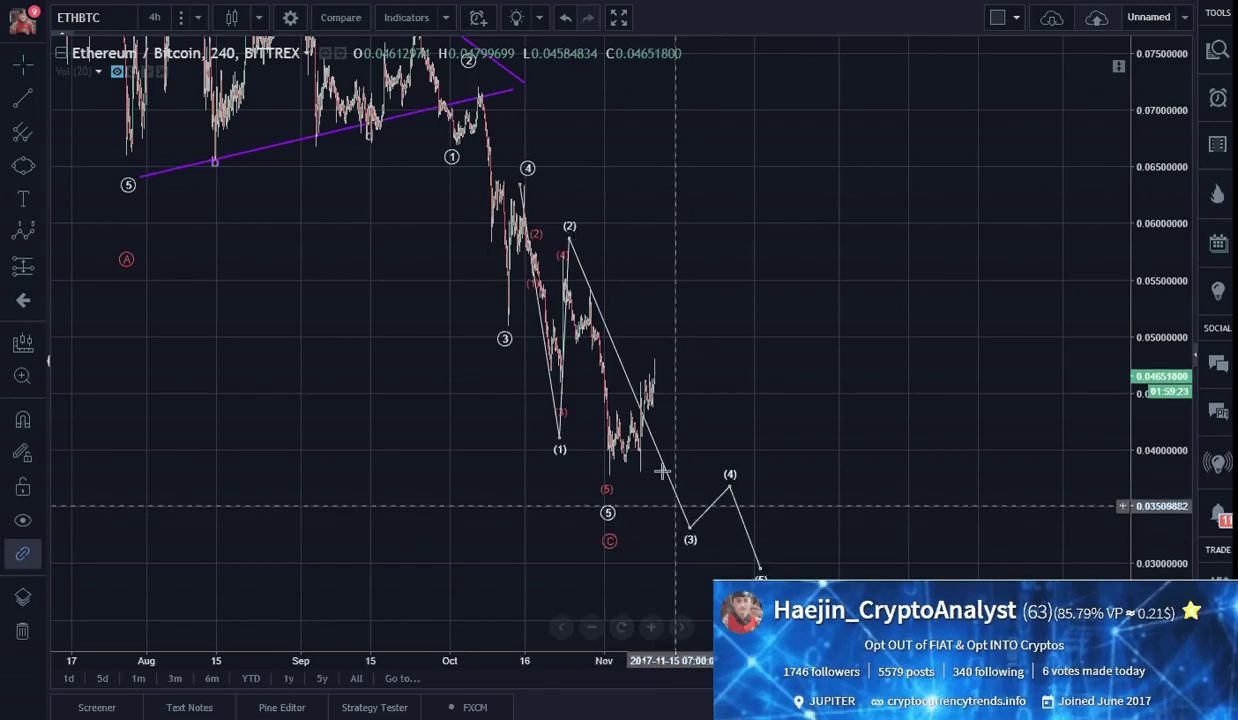
pyautogui.click(594, 435)
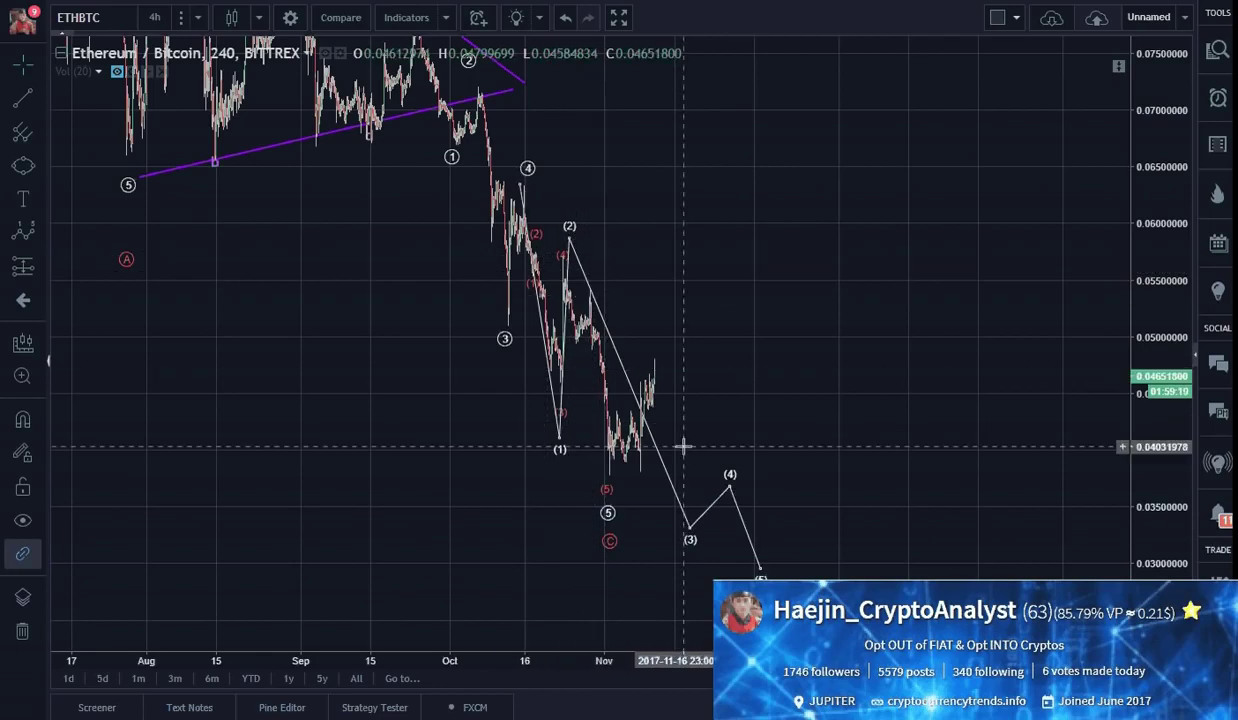
pyautogui.click(672, 494)
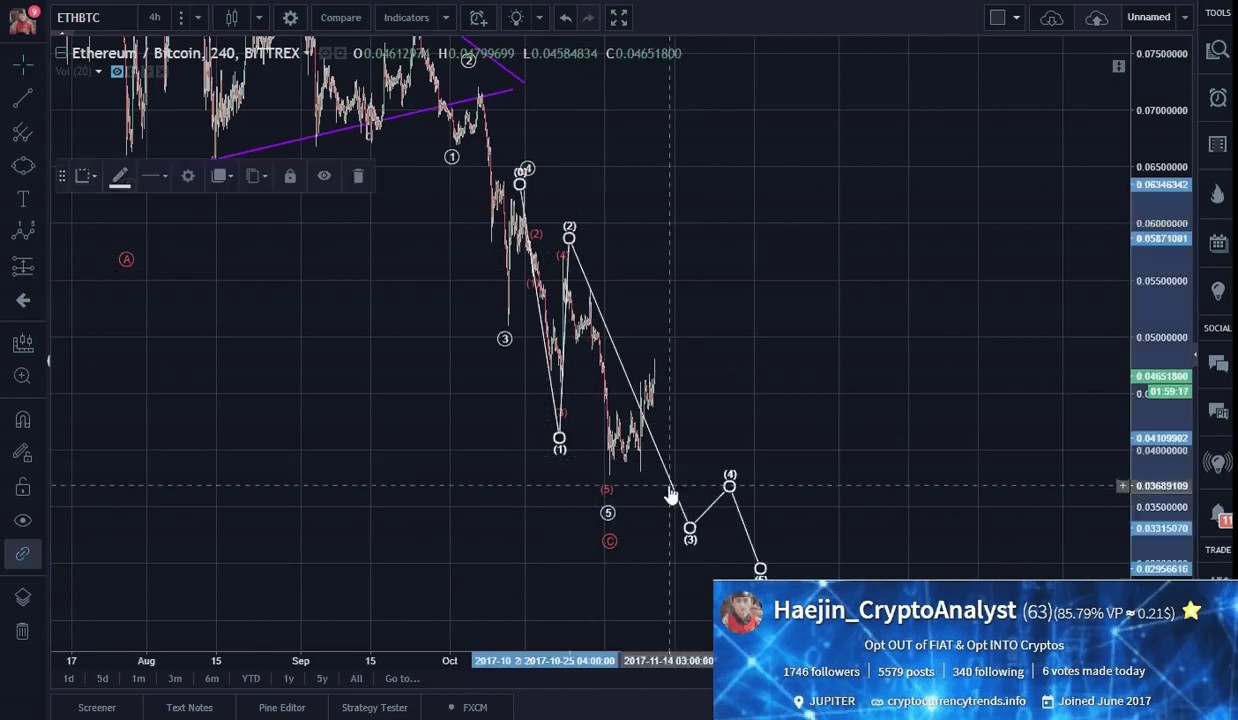
pyautogui.press('Delete')
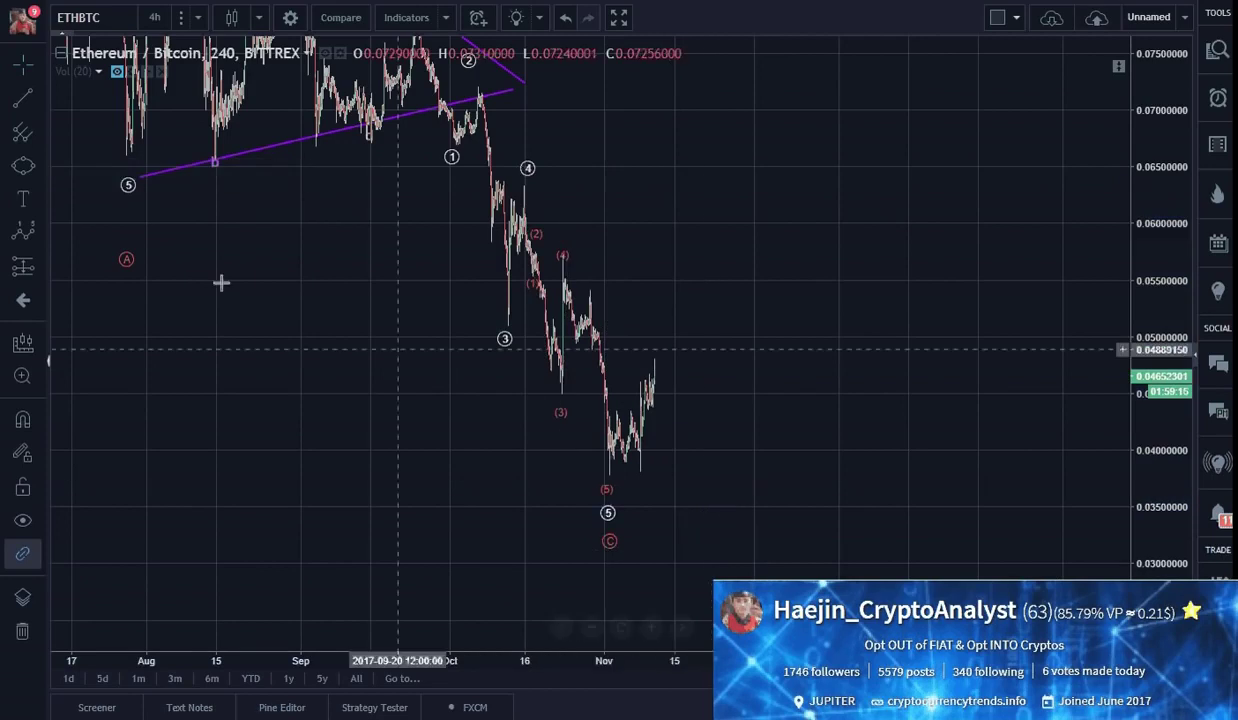
# Draw an impulse from red (4), with (0) to (5) at about 0.0550, 0.0497, 0.0540, 0.0375, 0.0485 and 0.0327.
pyautogui.click(14, 235)
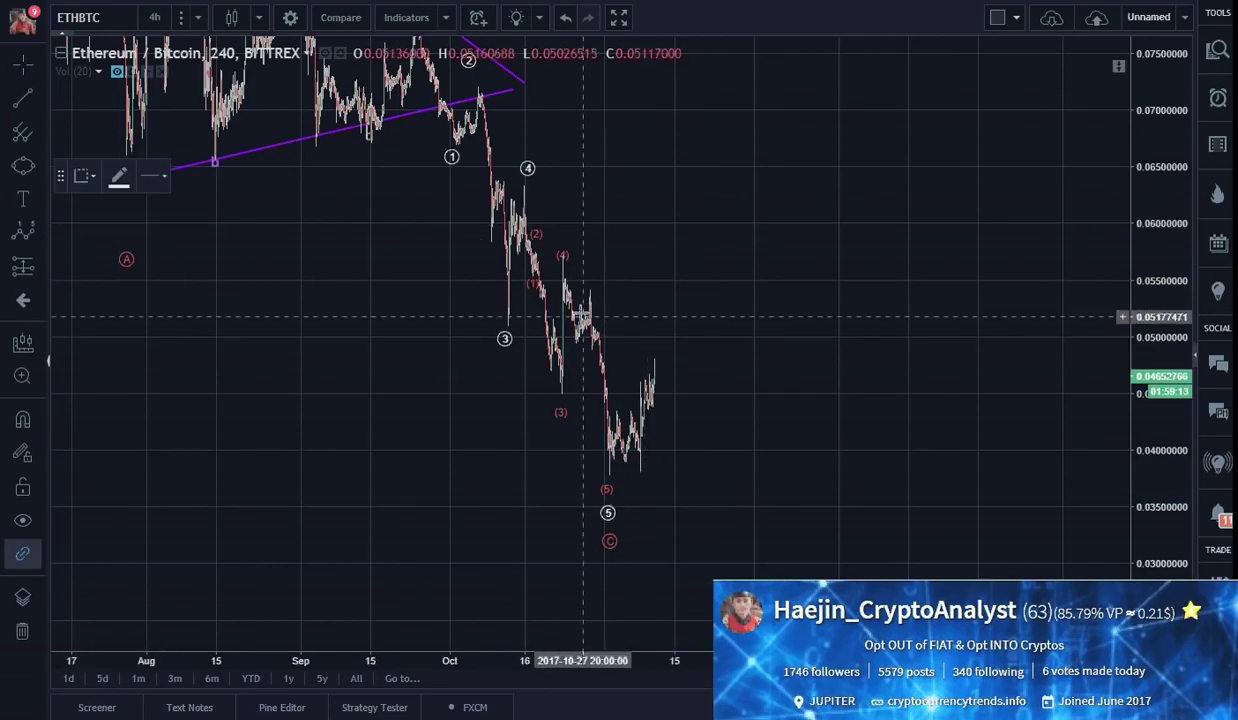
pyautogui.click(562, 282)
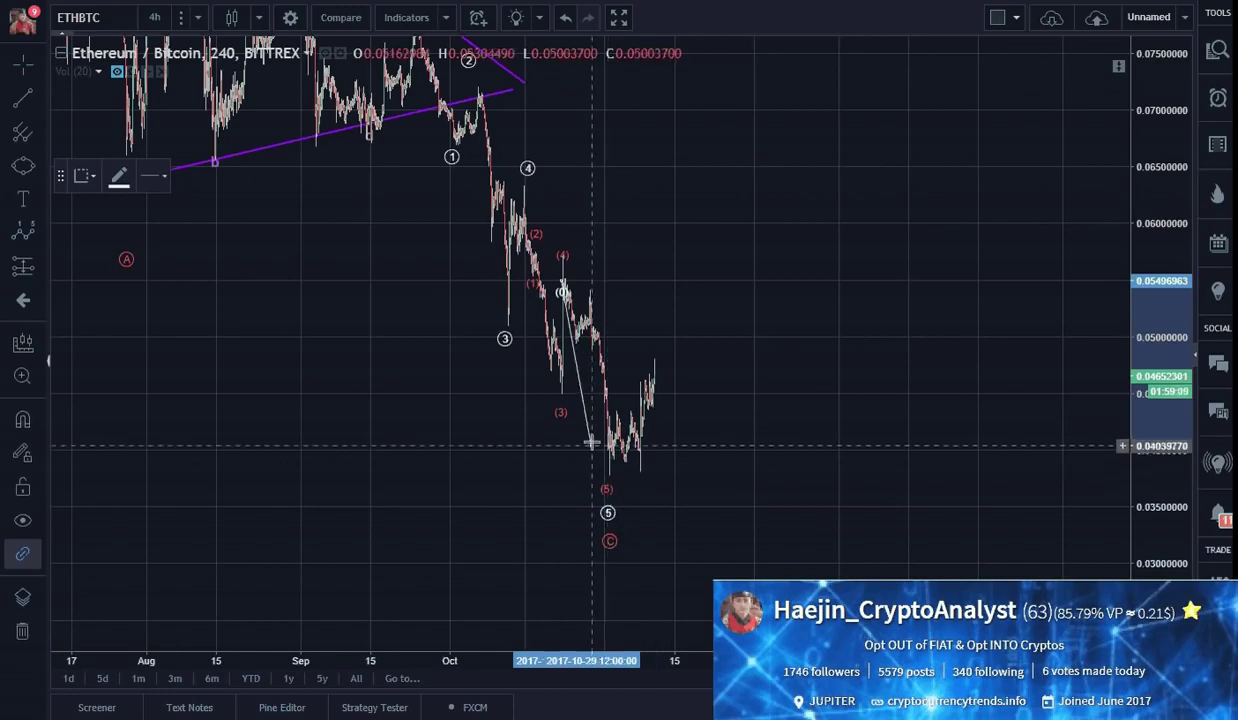
pyautogui.click(583, 340)
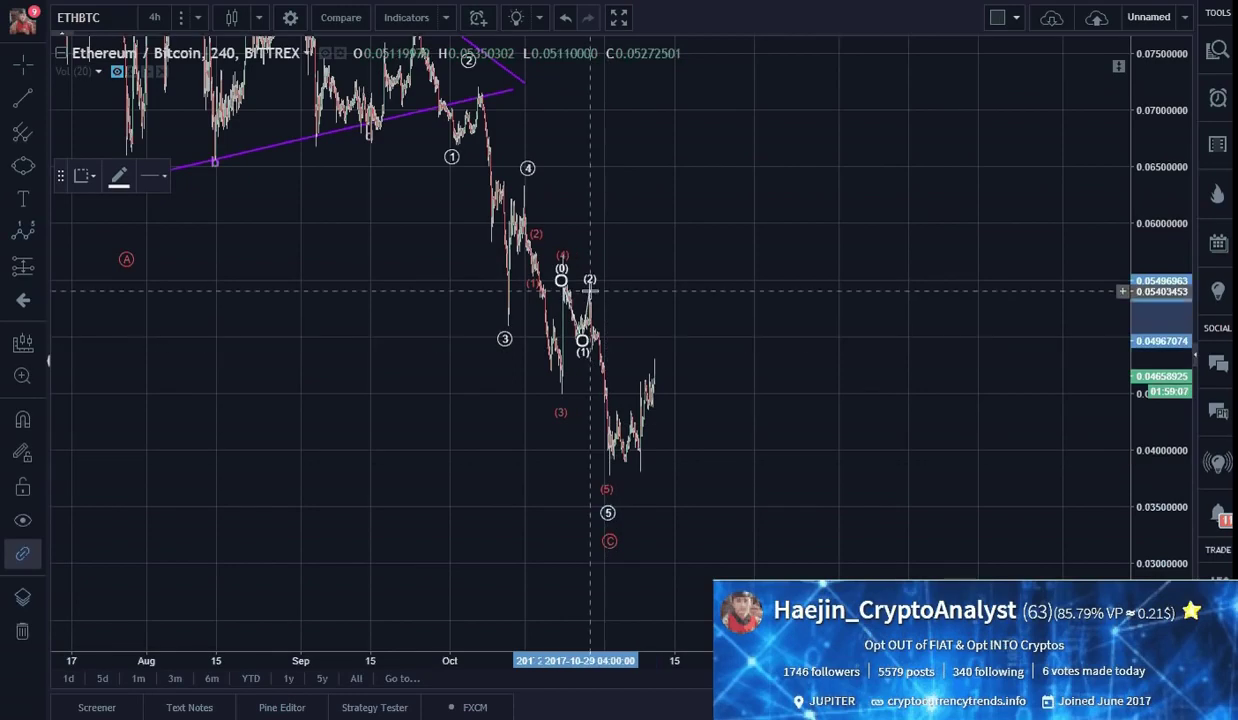
pyautogui.click(589, 291)
pyautogui.click(608, 478)
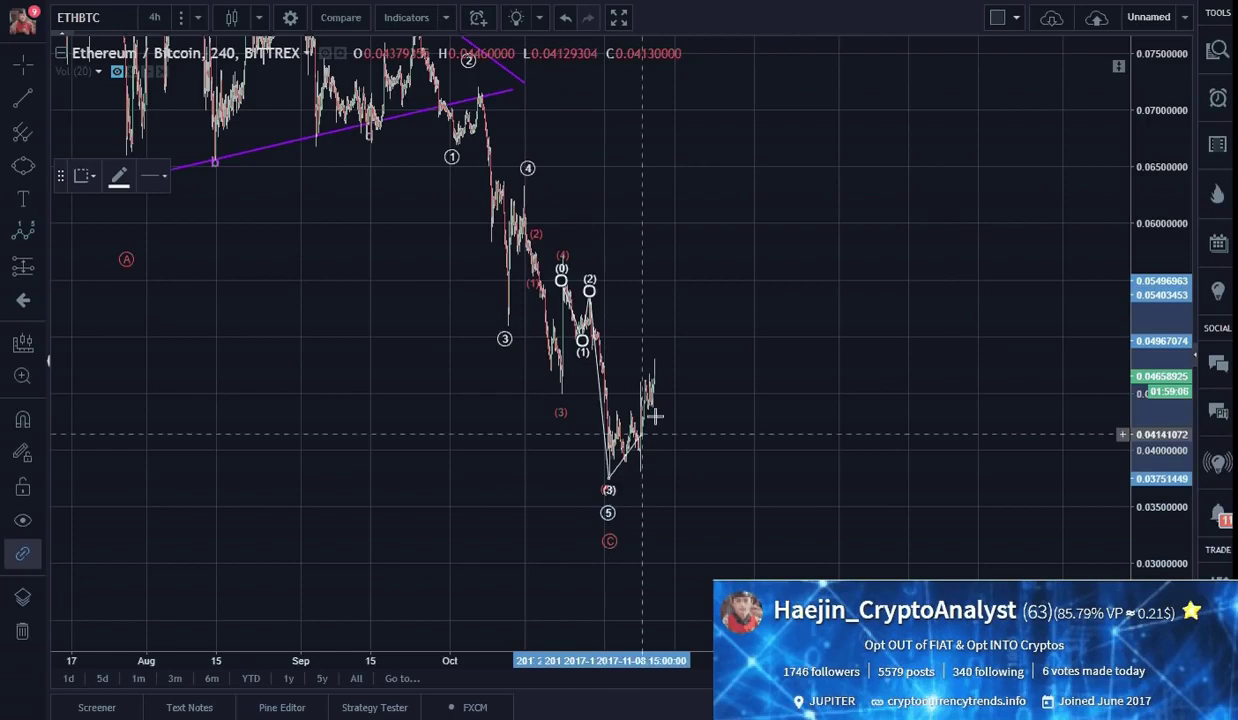
pyautogui.click(658, 352)
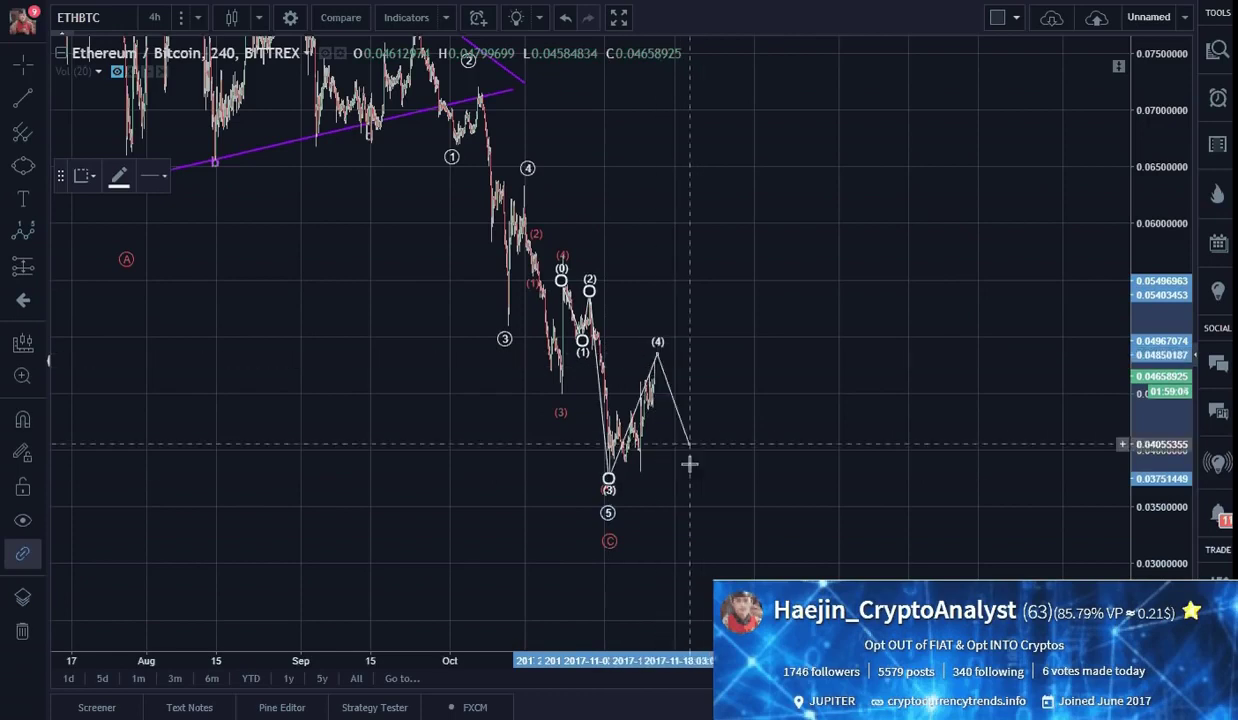
pyautogui.click(704, 533)
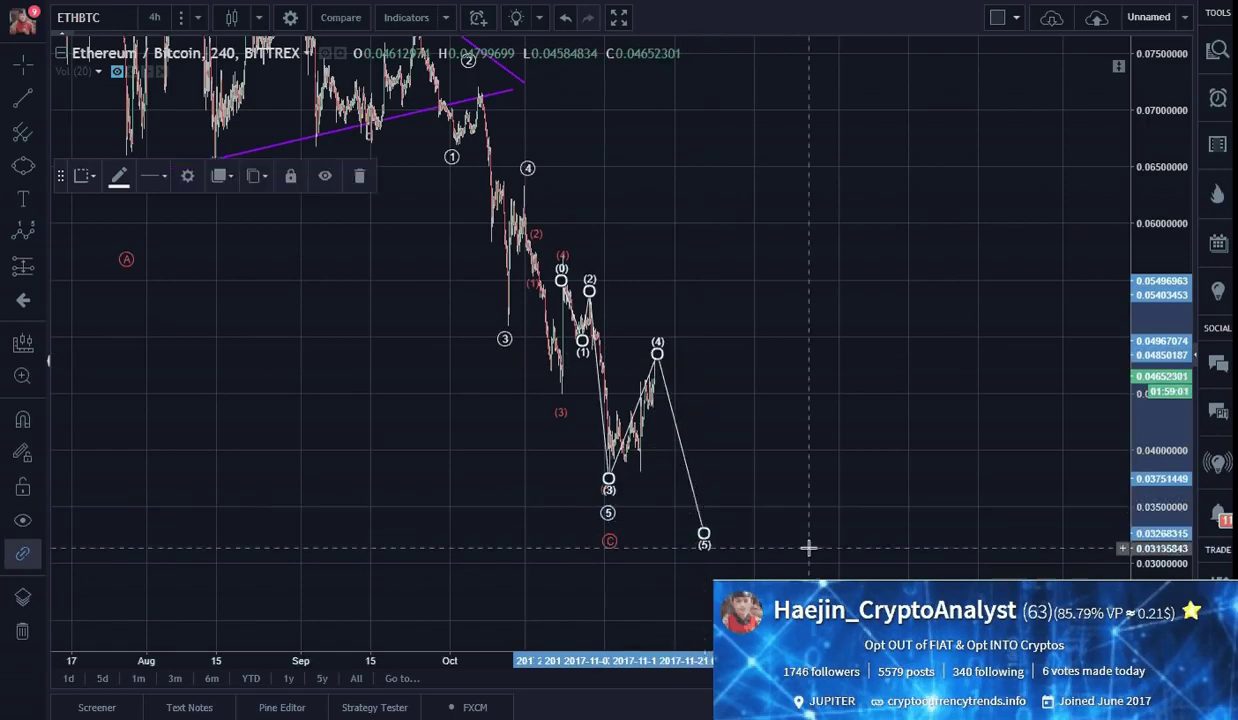
pyautogui.click(809, 548)
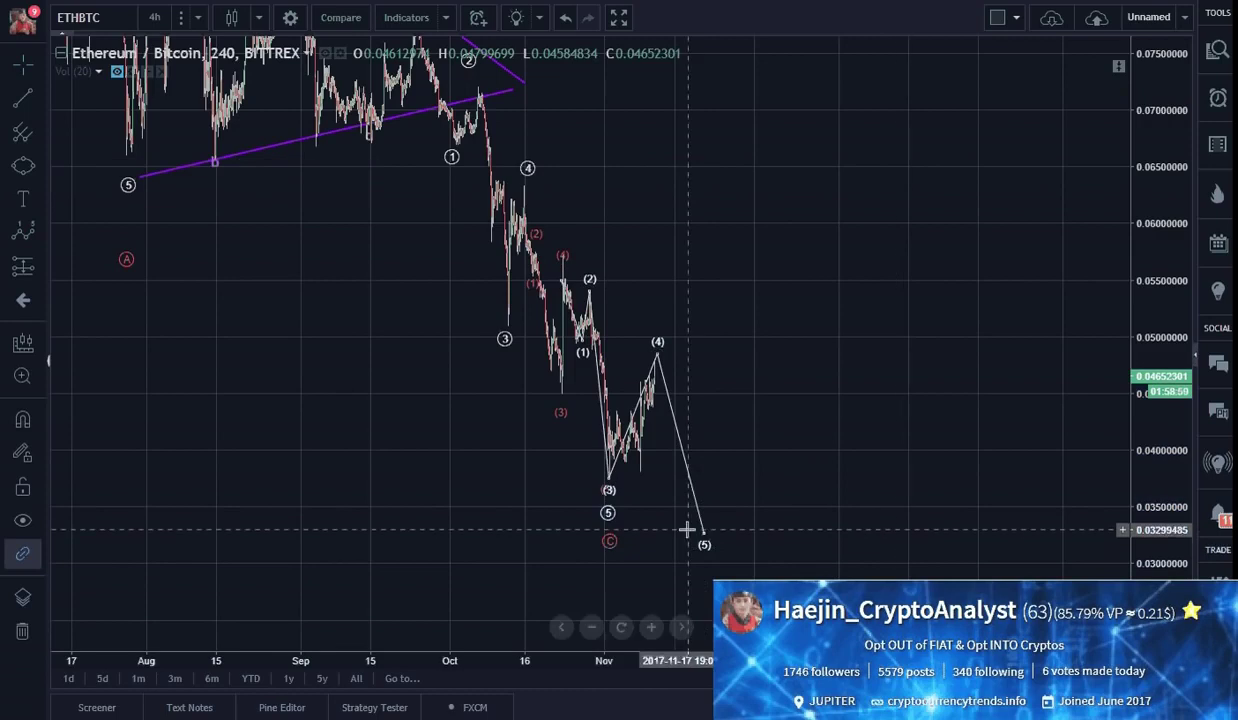
# Move the circled 5 and red circled C labels from the November low to just beneath the projected wave (5).
pyautogui.moveTo(607, 513); pyautogui.dragTo(705, 563)
pyautogui.moveTo(612, 543); pyautogui.dragTo(710, 596)
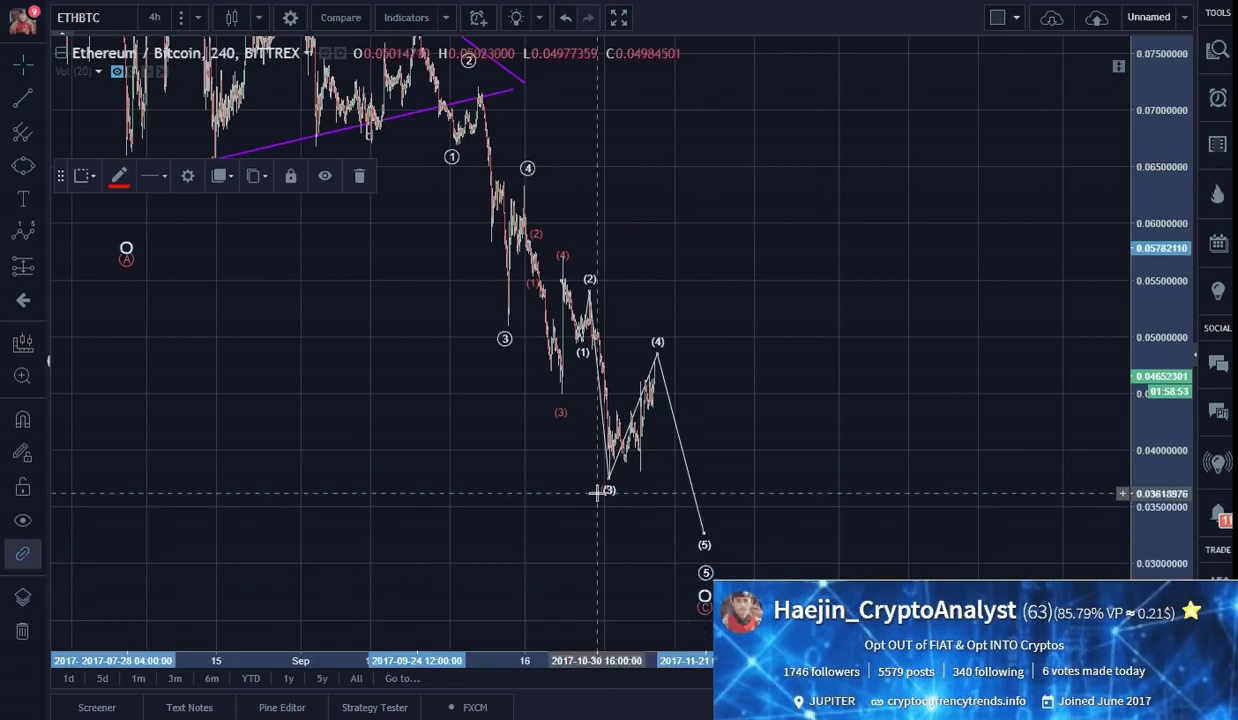
pyautogui.click(862, 494)
pyautogui.click(705, 600)
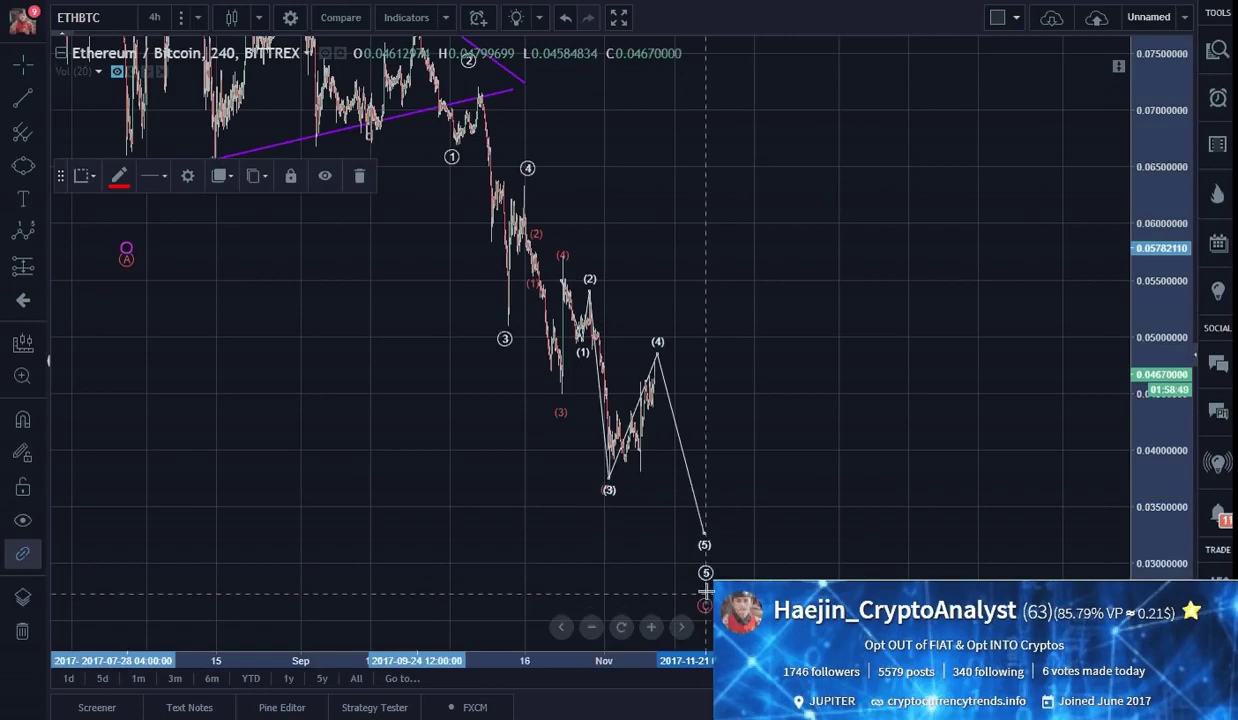
pyautogui.click(810, 505)
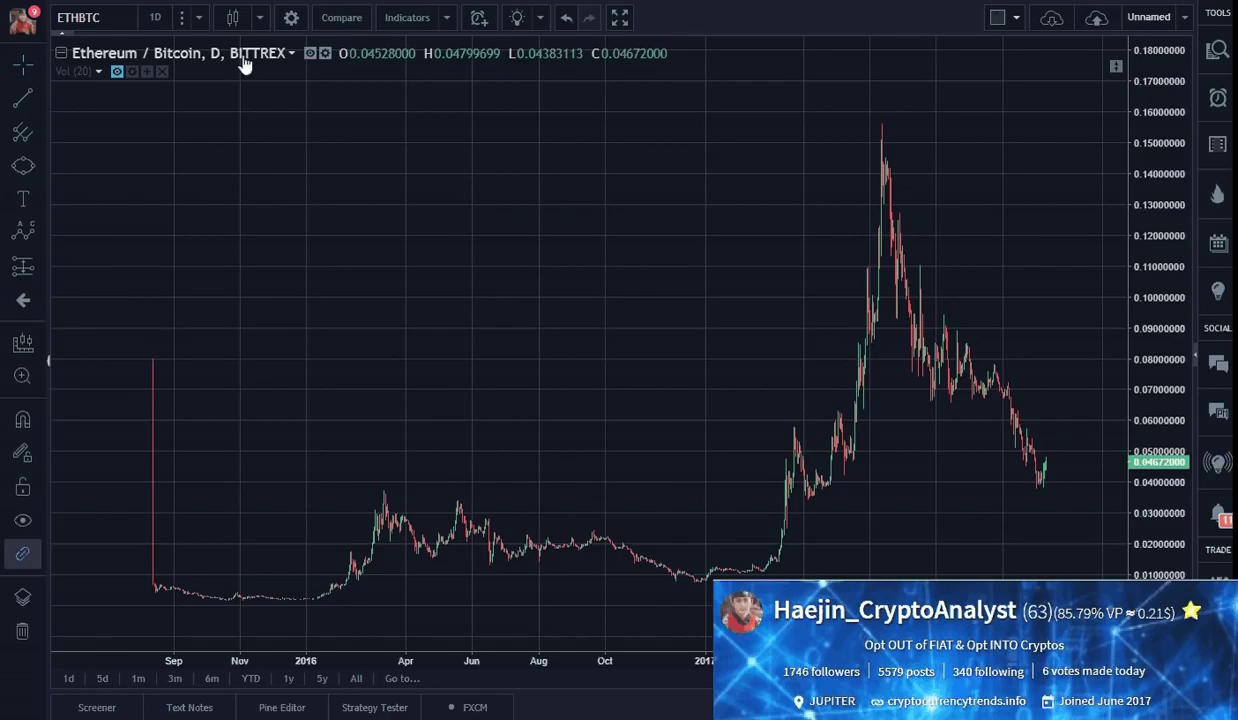
# Draw a daily-chart impulse from the November 2015 low, placing 1 at about 0.0378, 2 at the early-2017 low, 3 at 0.0635, 4 at 0.0426 and 5 at 0.1580.
pyautogui.click(35, 233)
pyautogui.click(121, 443)
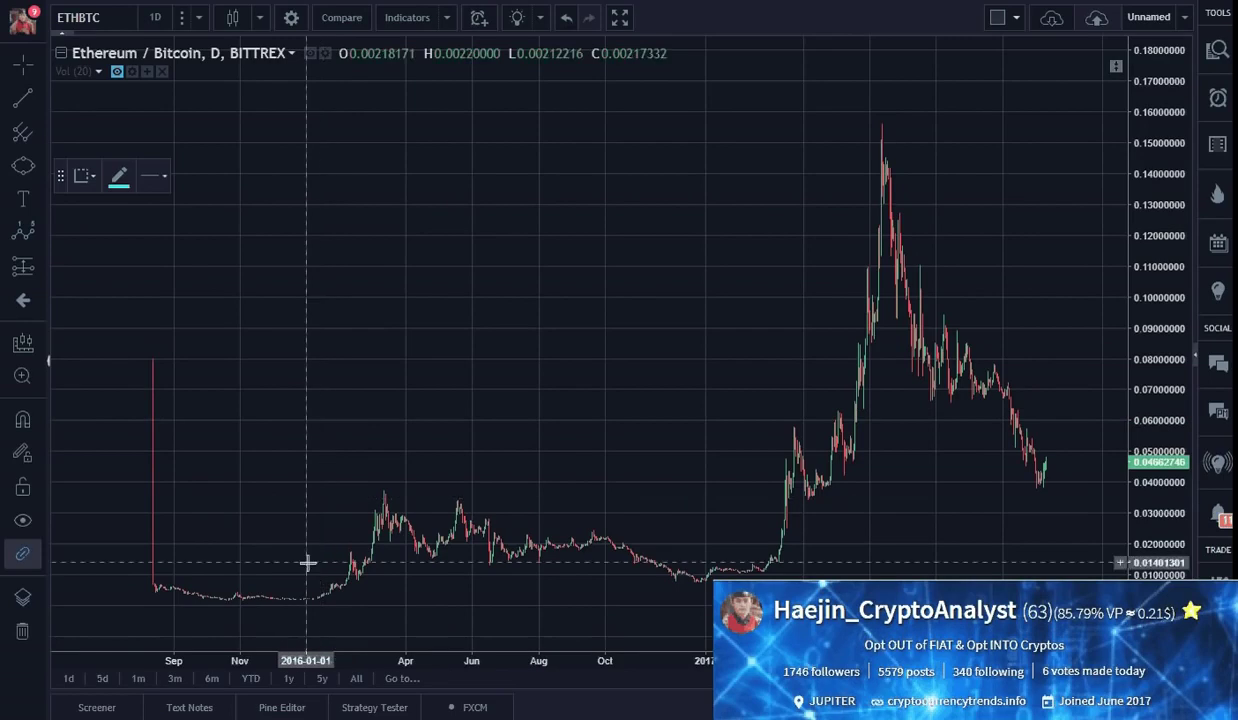
pyautogui.click(256, 601)
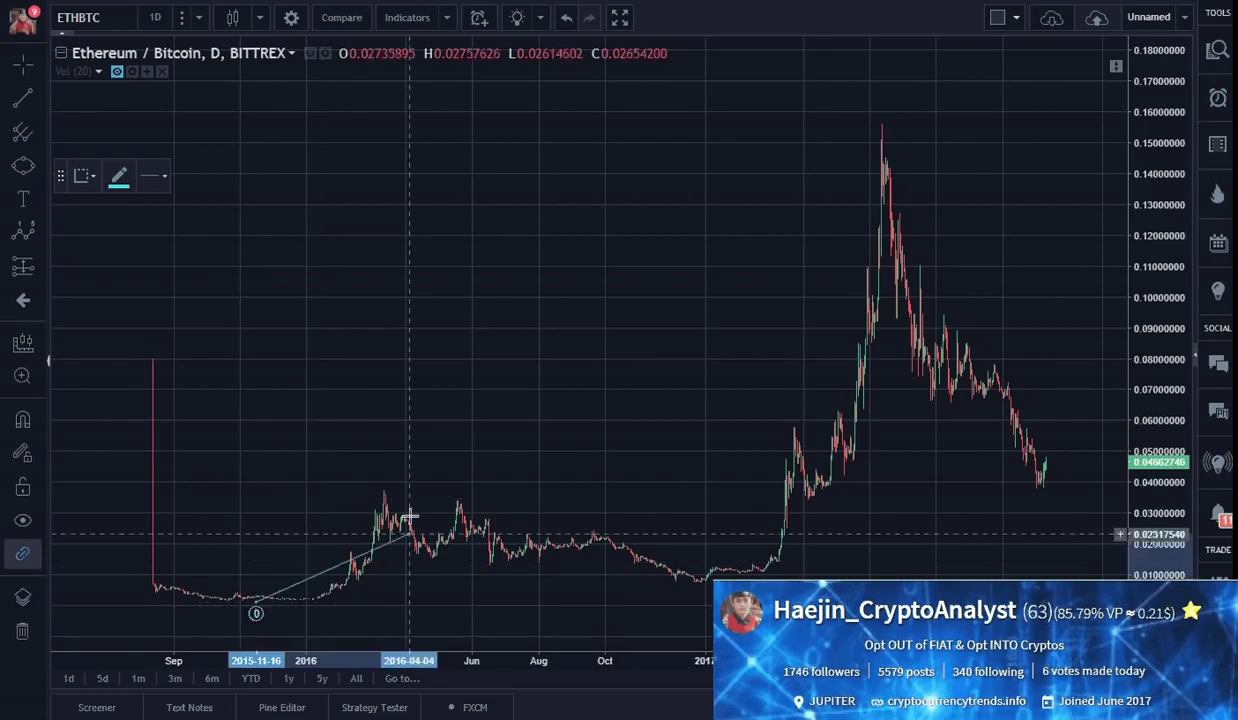
pyautogui.click(381, 495)
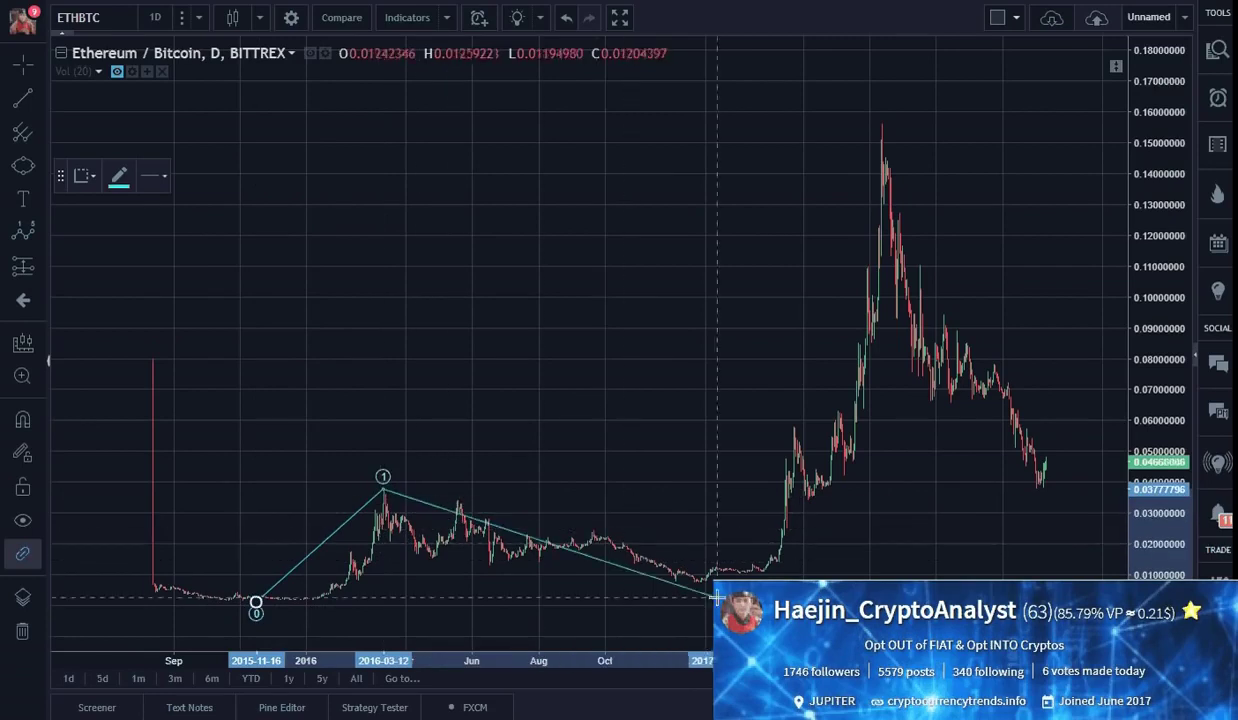
pyautogui.click(706, 590)
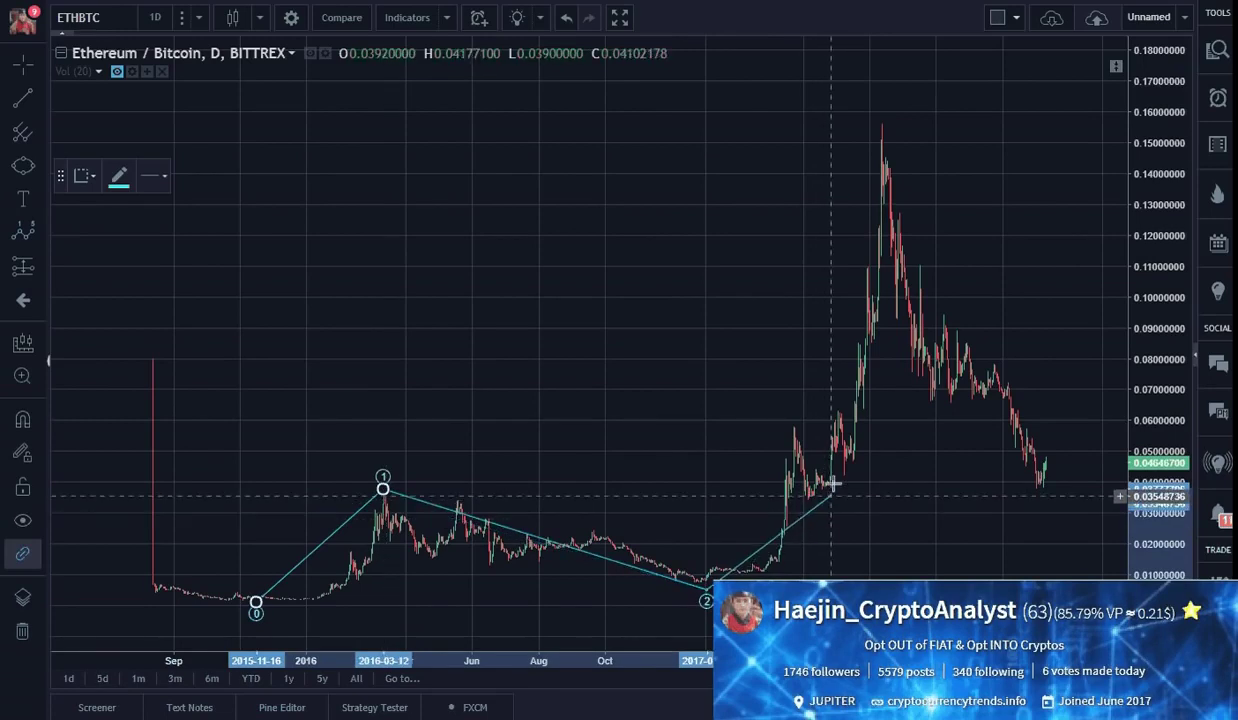
pyautogui.click(836, 397)
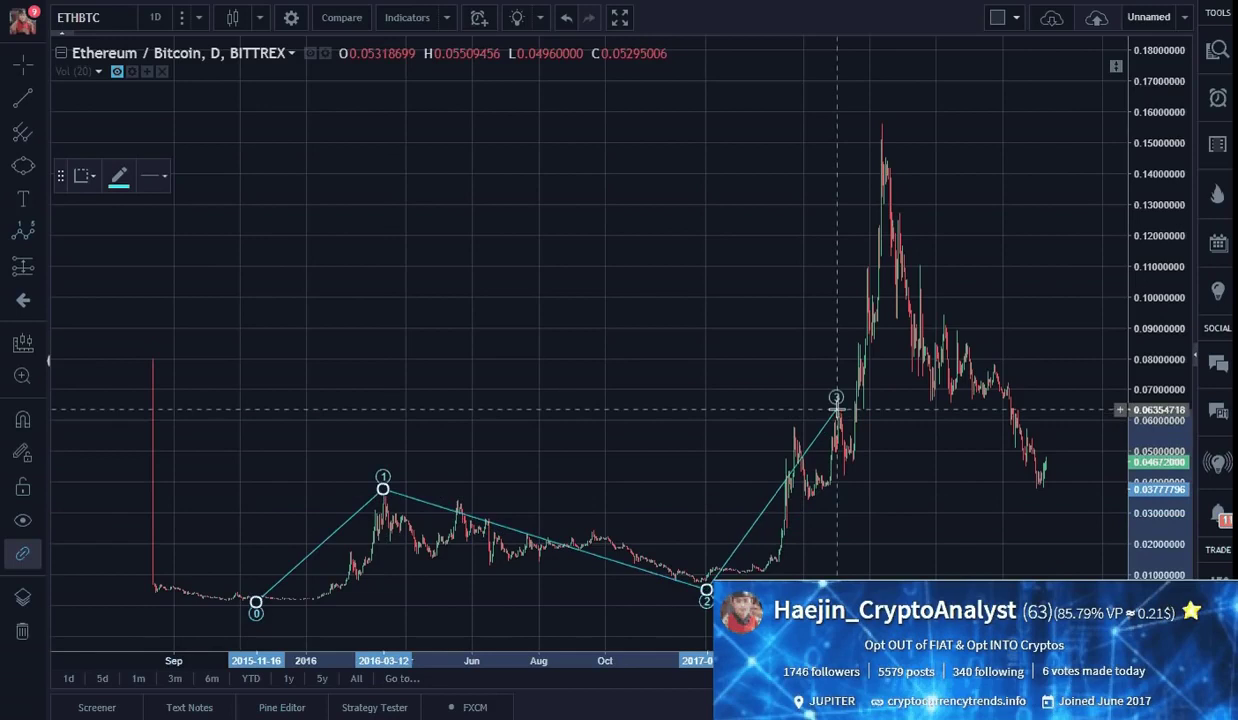
pyautogui.click(855, 485)
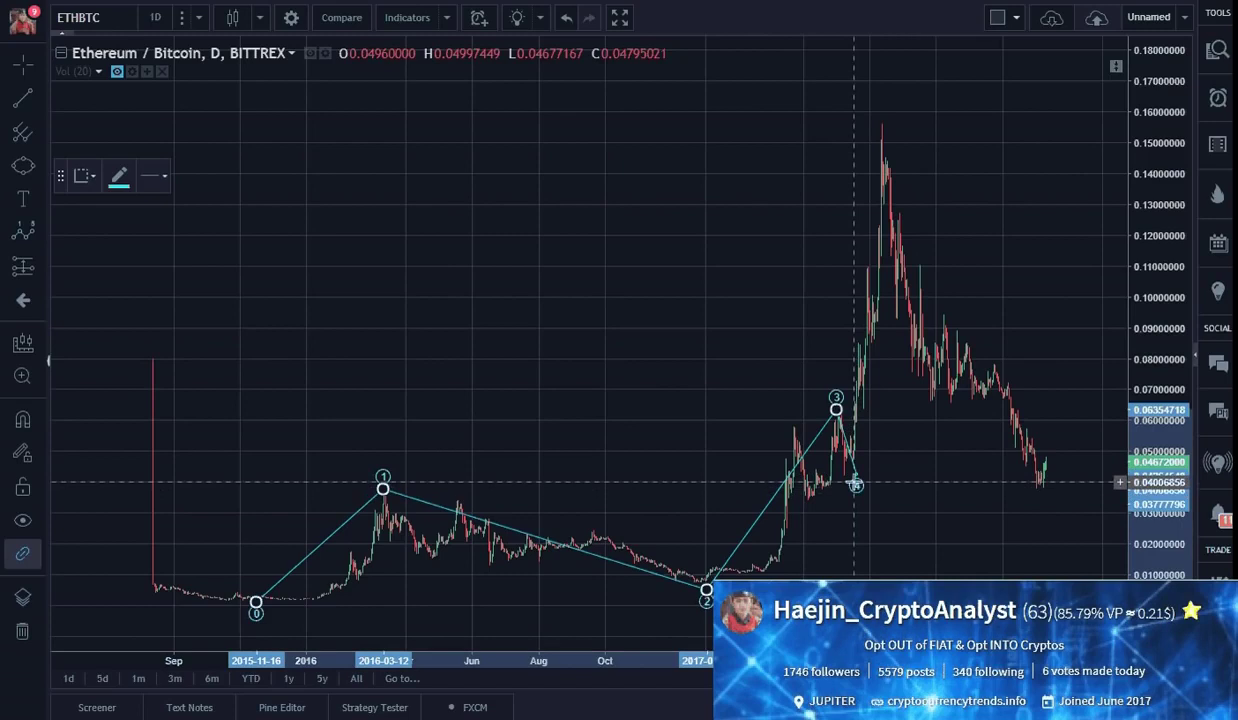
pyautogui.click(879, 118)
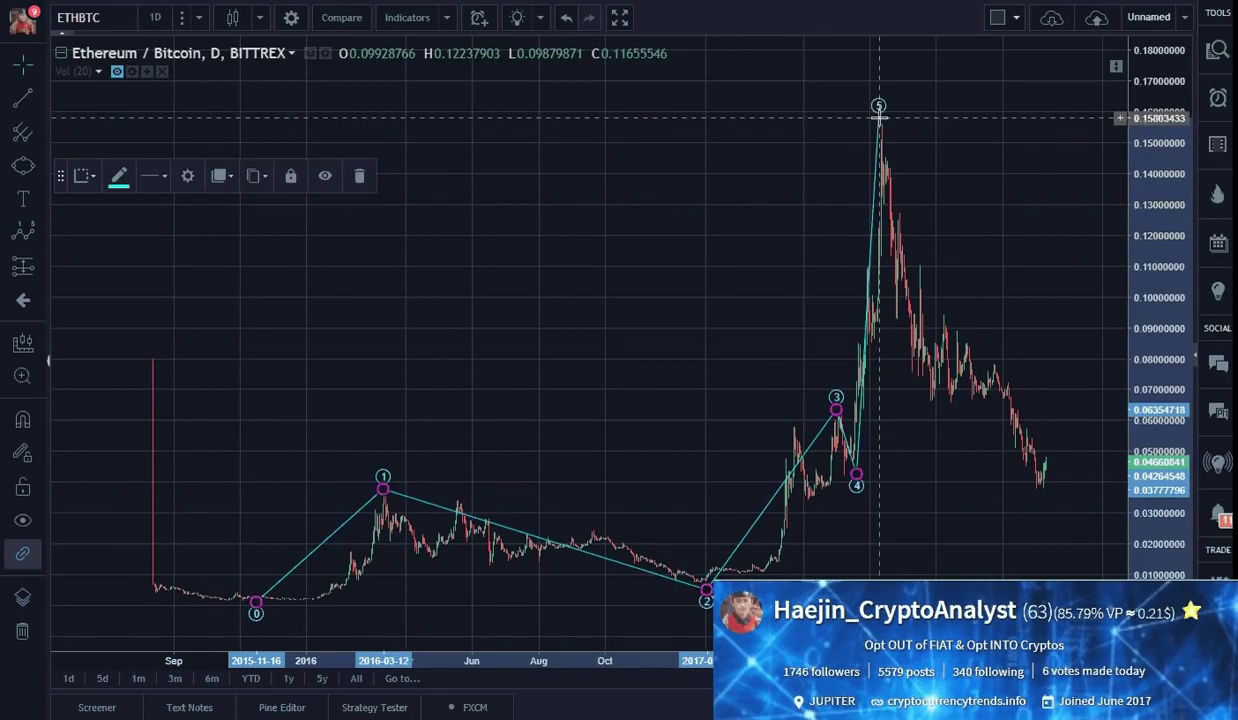
# Hide the daily impulse's wave lines and change its color to white.
pyautogui.doubleClick(879, 118)
pyautogui.click(497, 399)
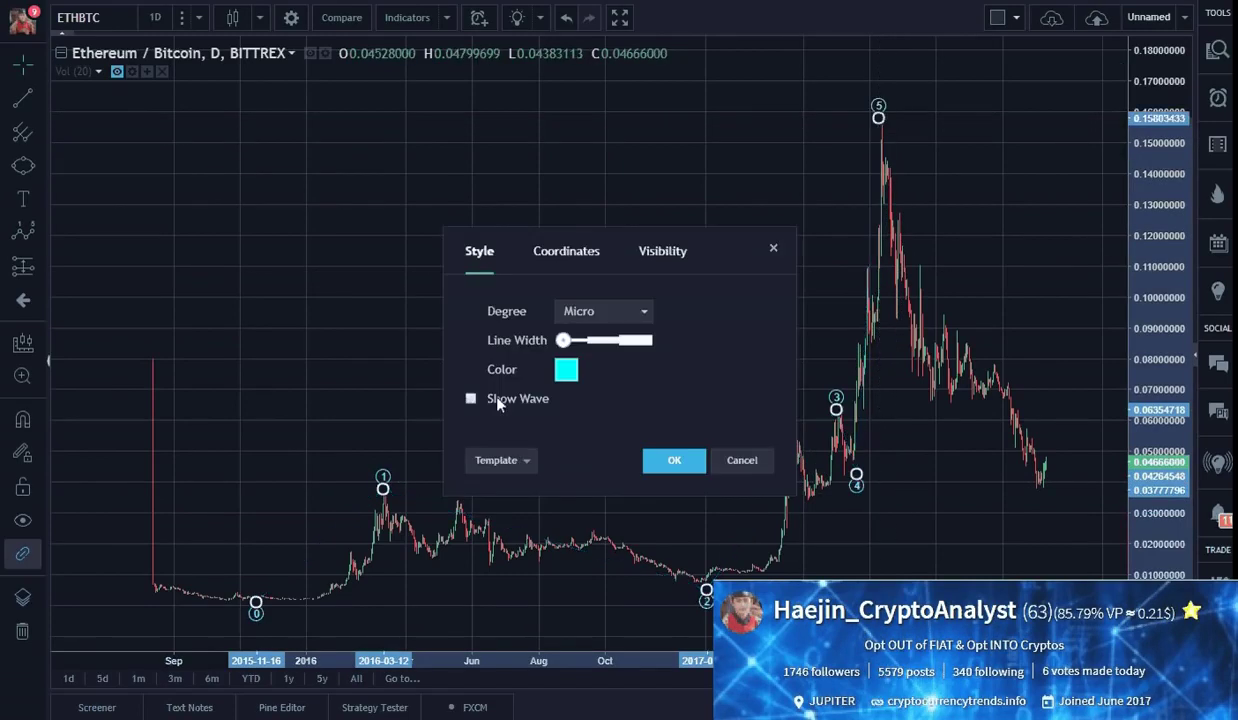
pyautogui.click(672, 459)
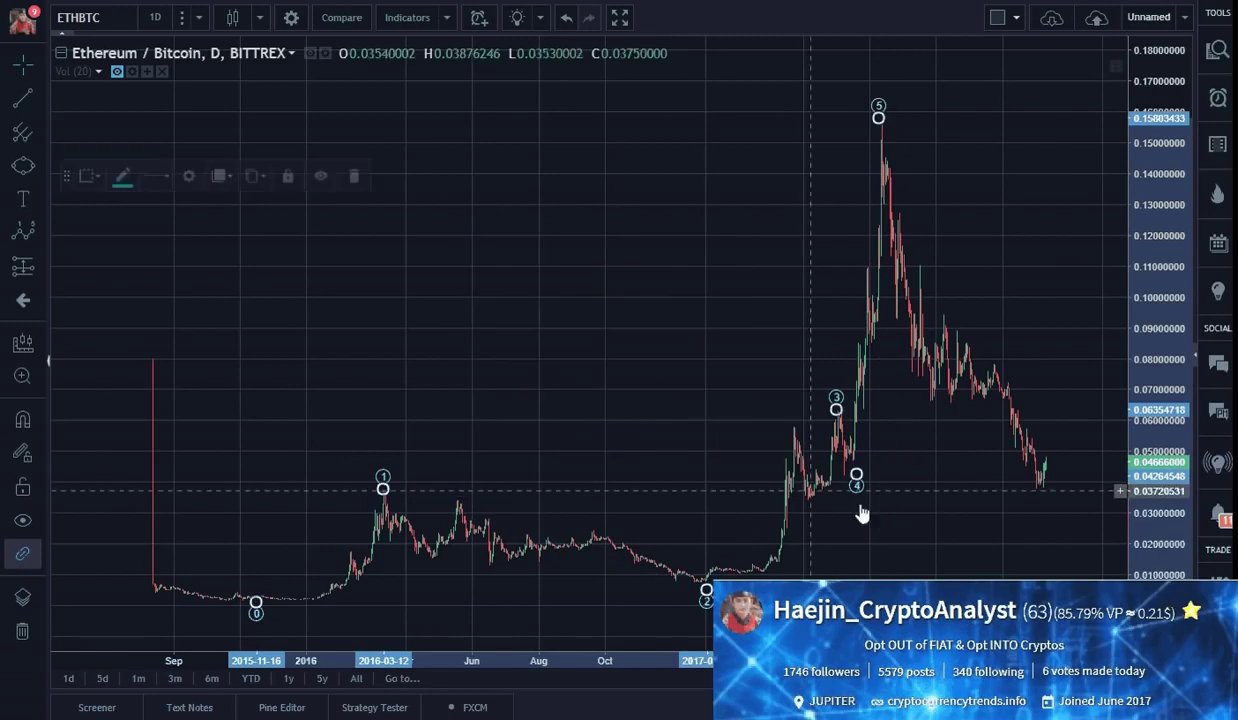
pyautogui.click(119, 188)
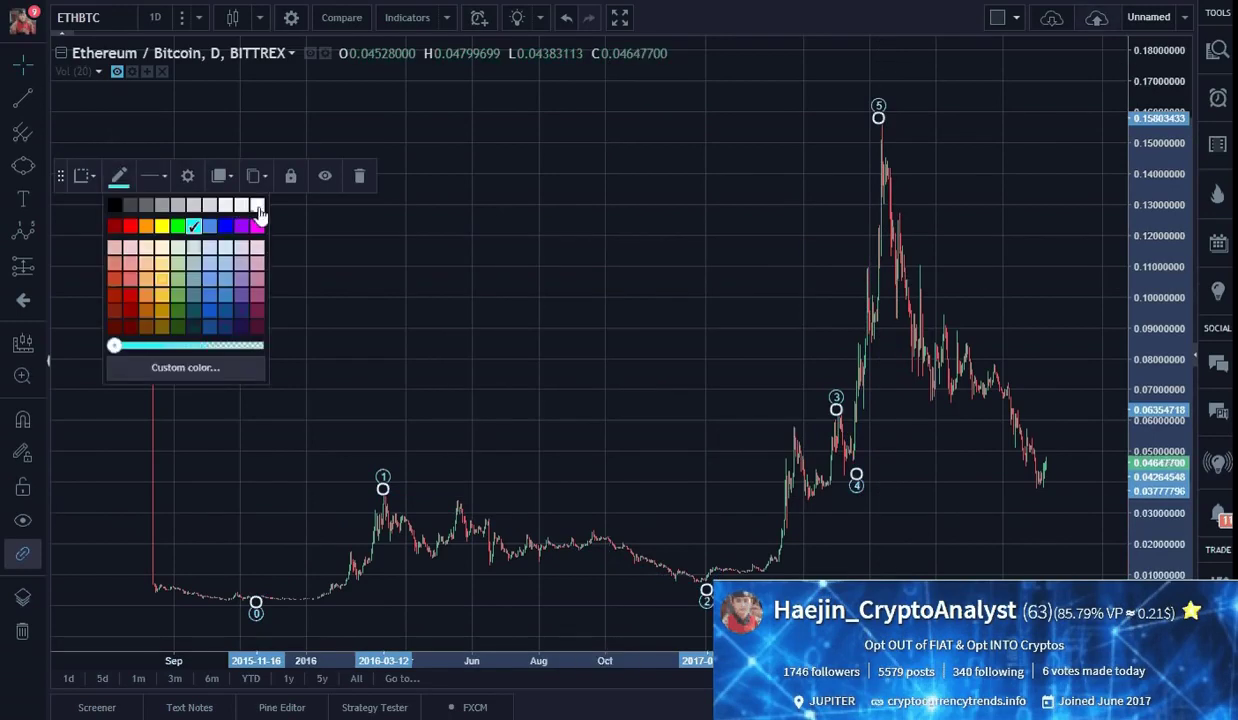
pyautogui.click(257, 206)
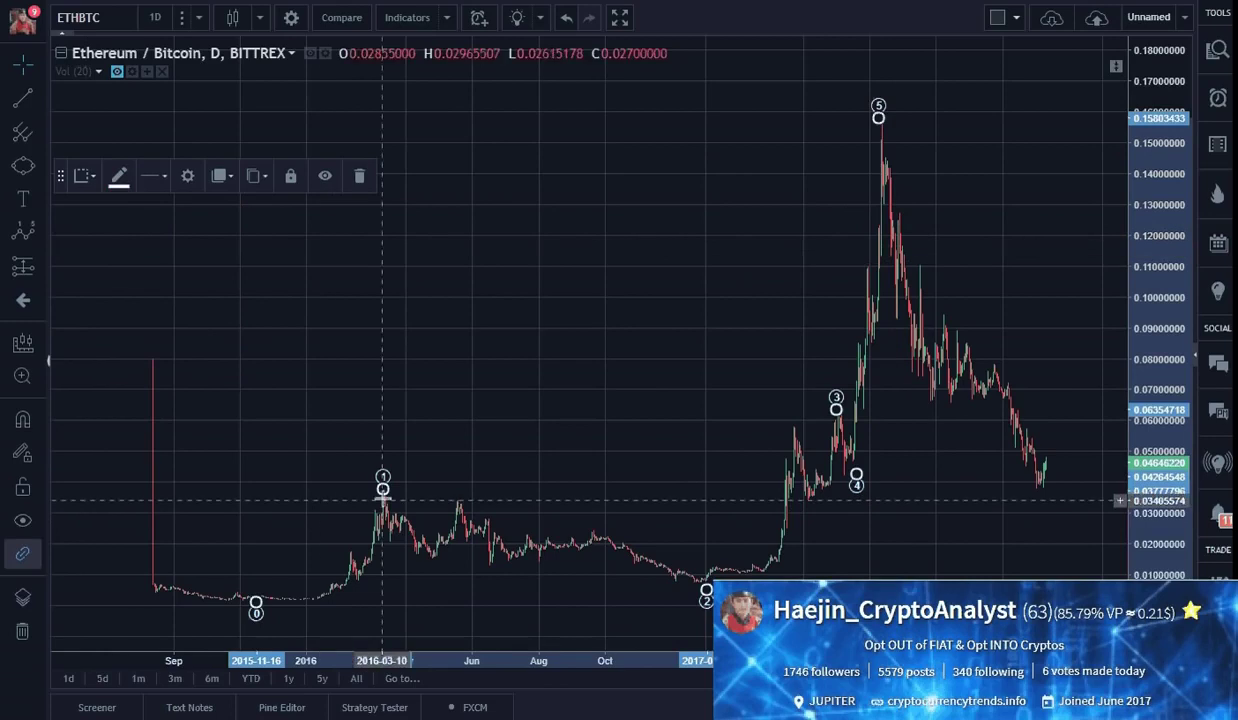
# Set the daily impulse's degree to Subminuette.
pyautogui.doubleClick(382, 487)
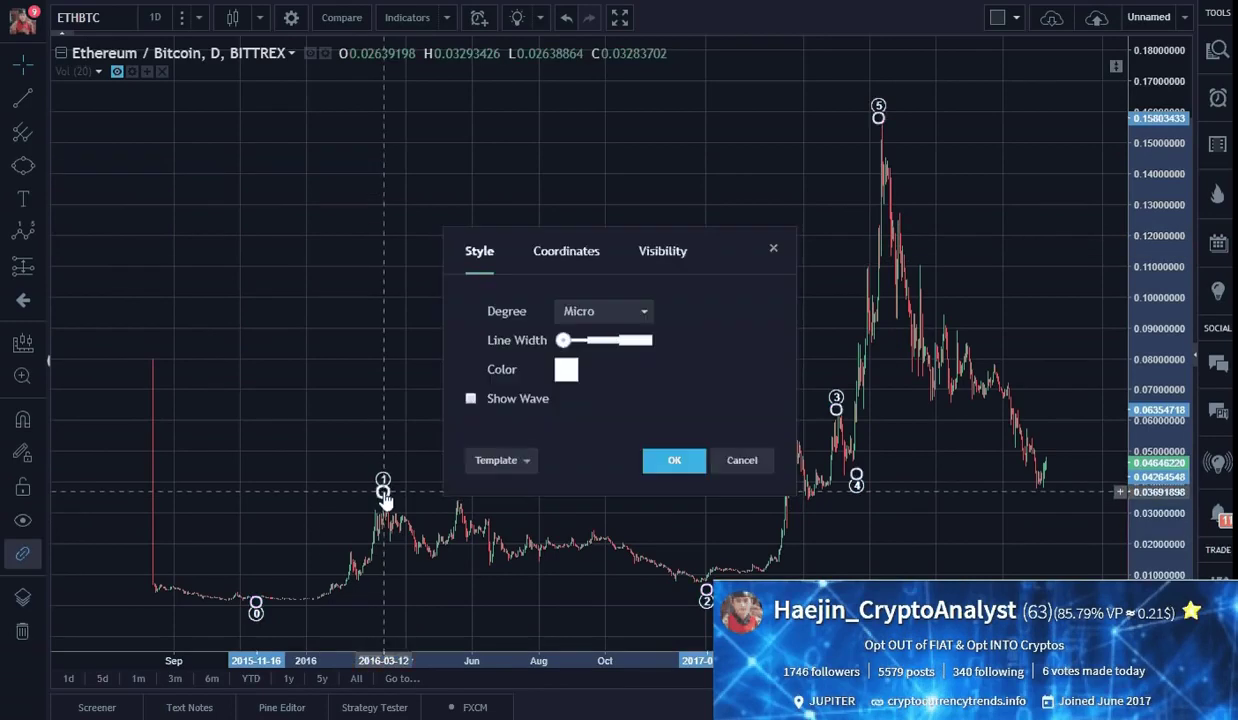
pyautogui.click(598, 311)
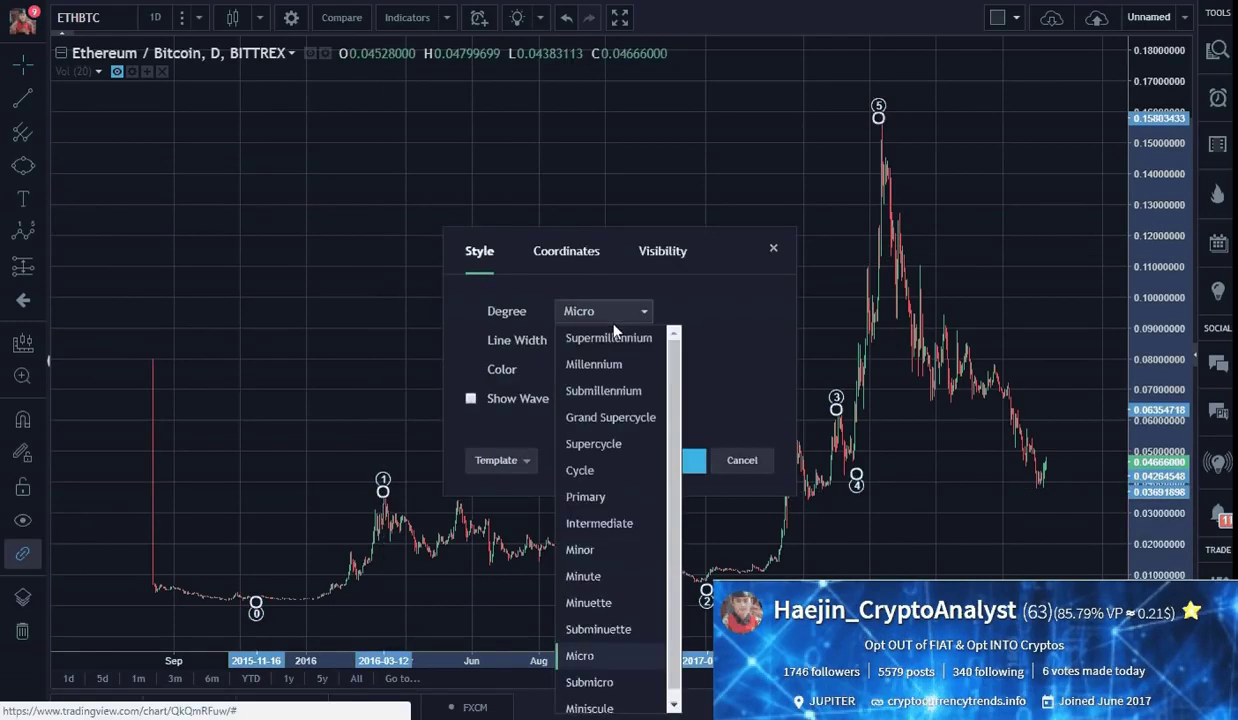
pyautogui.click(615, 641)
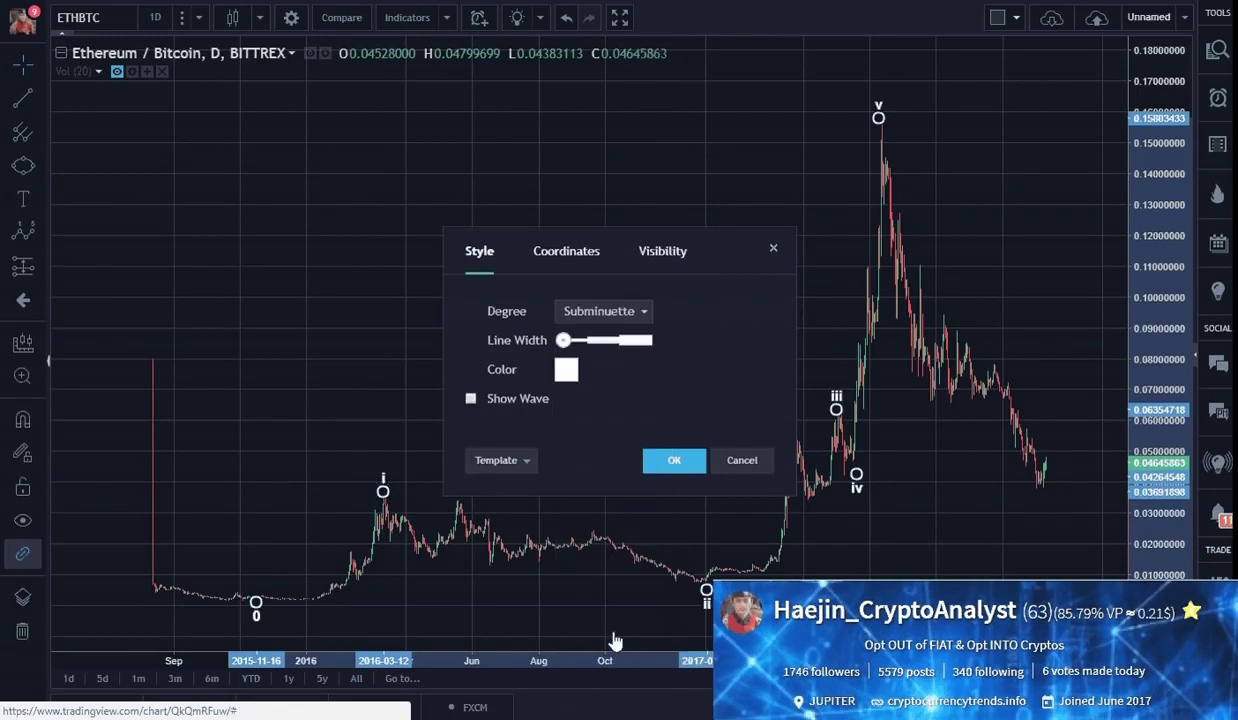
pyautogui.click(662, 458)
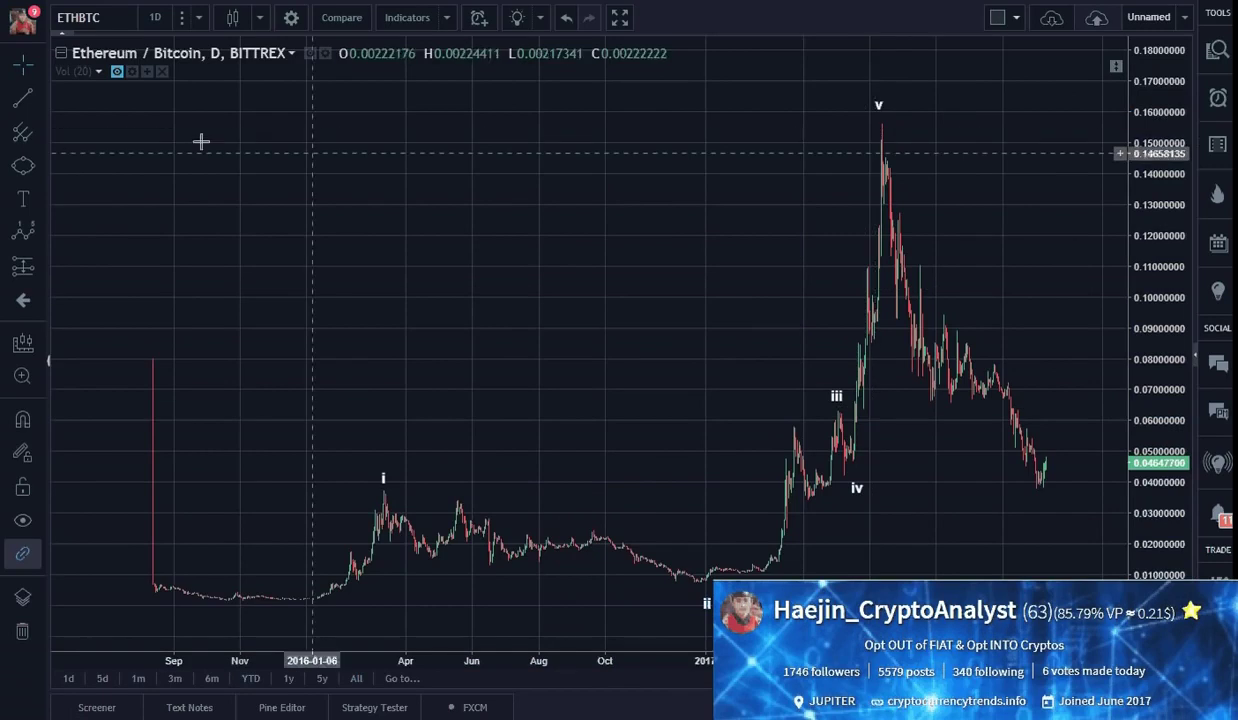
# Add the white text note "Extended 5th!!!" beside the rally to wave v and shift it clear of the candles.
pyautogui.click(23, 203)
pyautogui.click(864, 250)
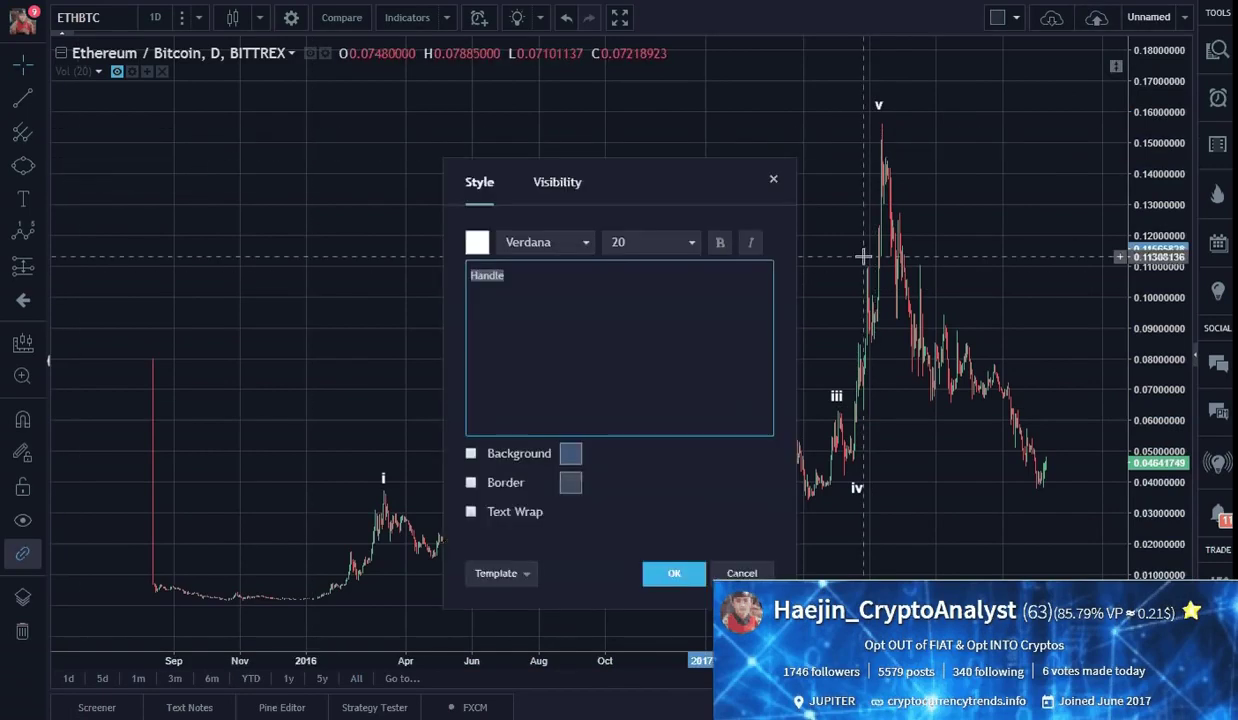
pyautogui.write('Exte')
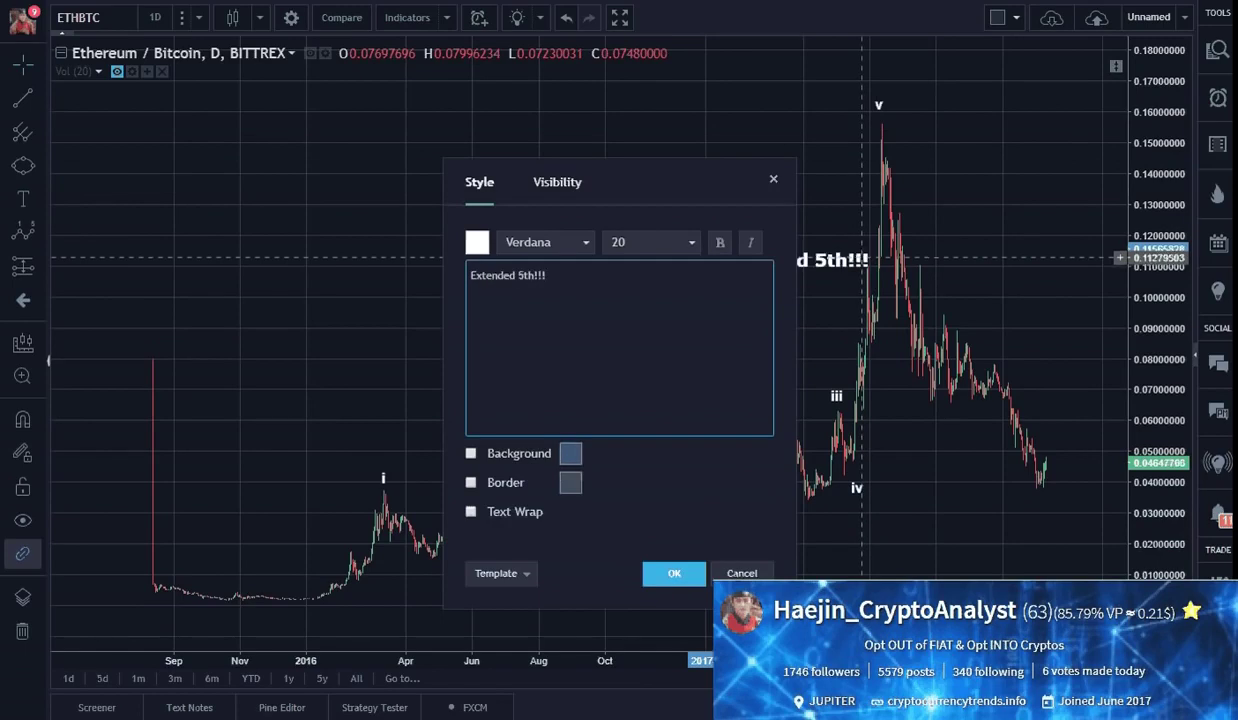
pyautogui.click(665, 573)
pyautogui.moveTo(790, 262); pyautogui.dragTo(763, 262)
pyautogui.click(999, 503)
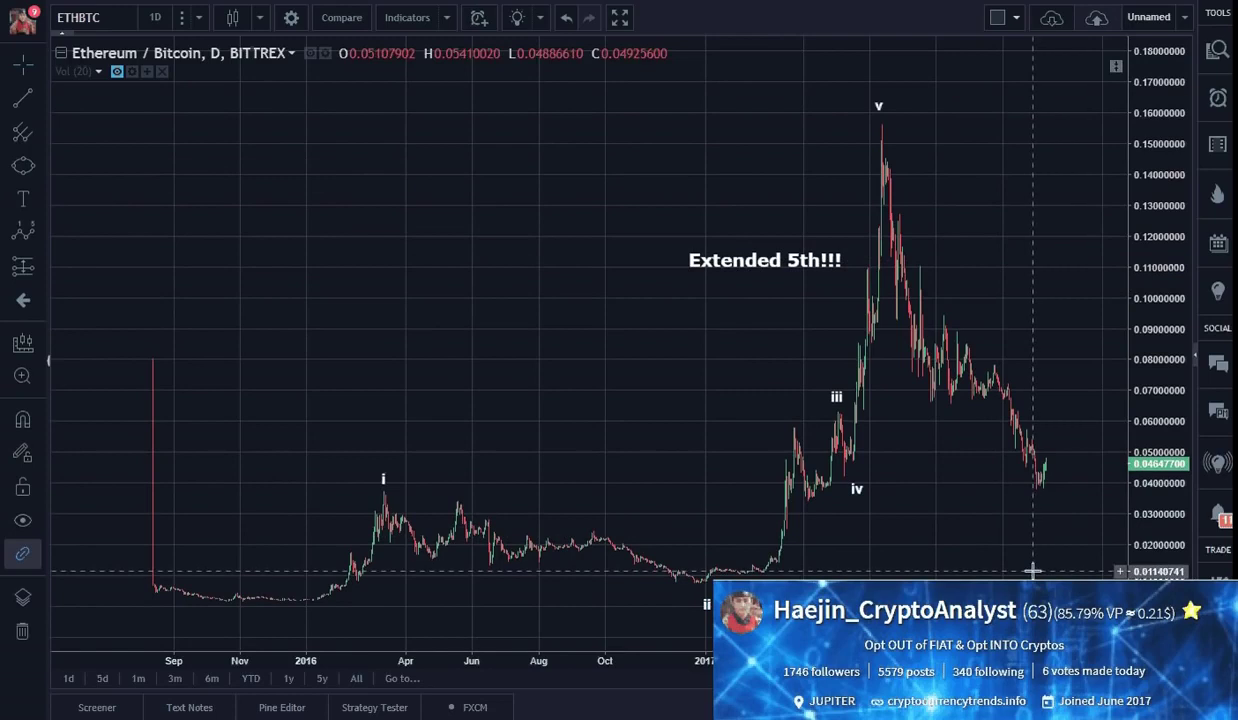
# Draw an ABC correction from wave v's peak, with A at about 0.0665, B above the late-summer high and C at 0.0358, and fine-tune B's position.
pyautogui.moveTo(1029, 588); pyautogui.dragTo(906, 565)
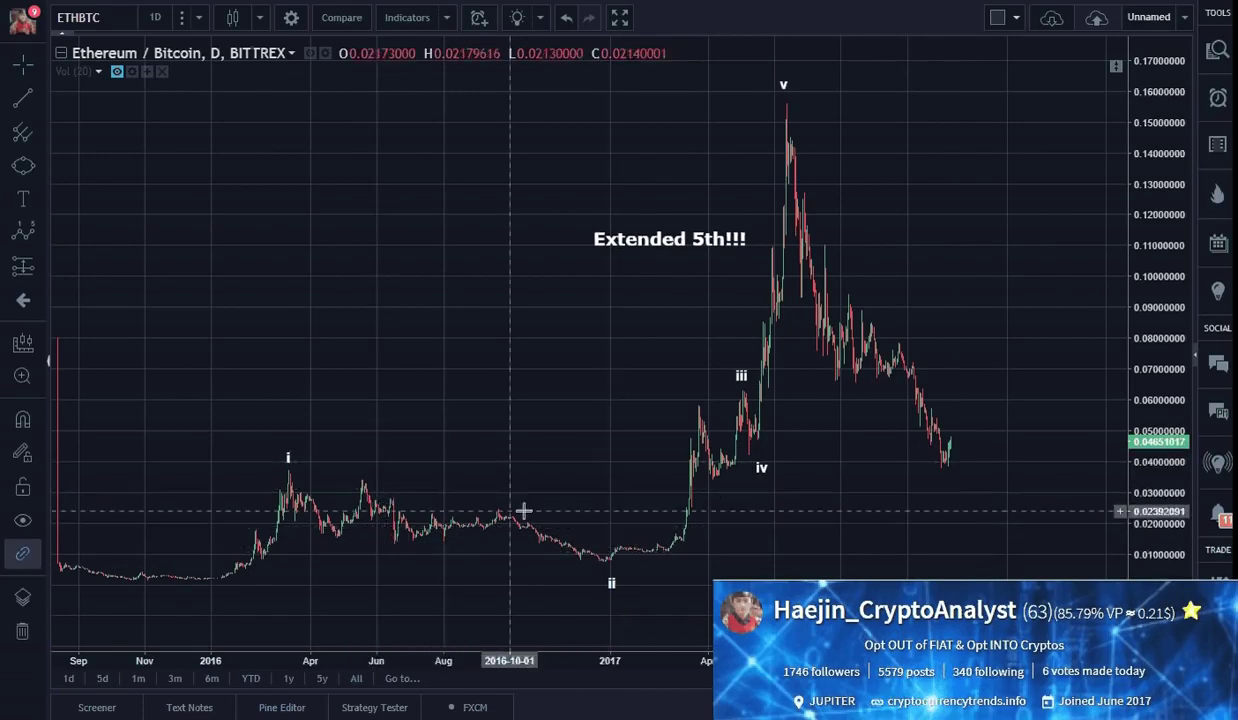
pyautogui.moveTo(1053, 568); pyautogui.dragTo(1023, 574)
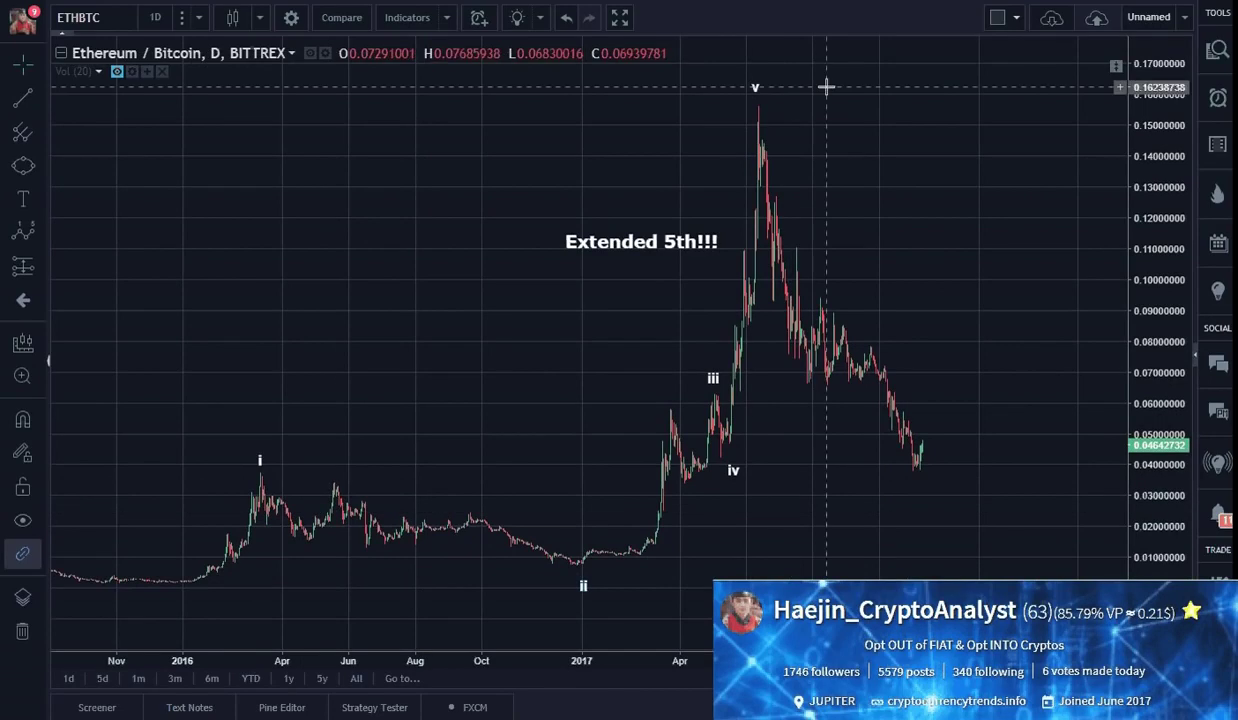
pyautogui.click(36, 233)
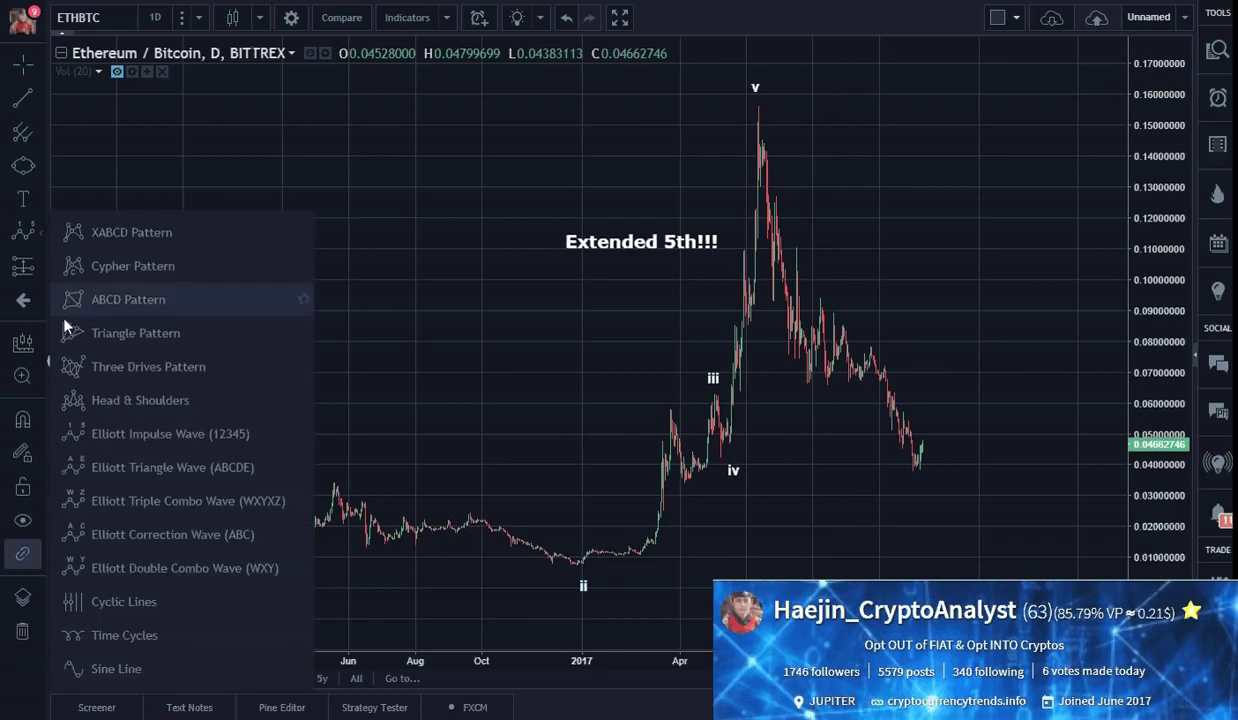
pyautogui.click(150, 534)
pyautogui.click(759, 106)
pyautogui.click(806, 383)
pyautogui.click(873, 326)
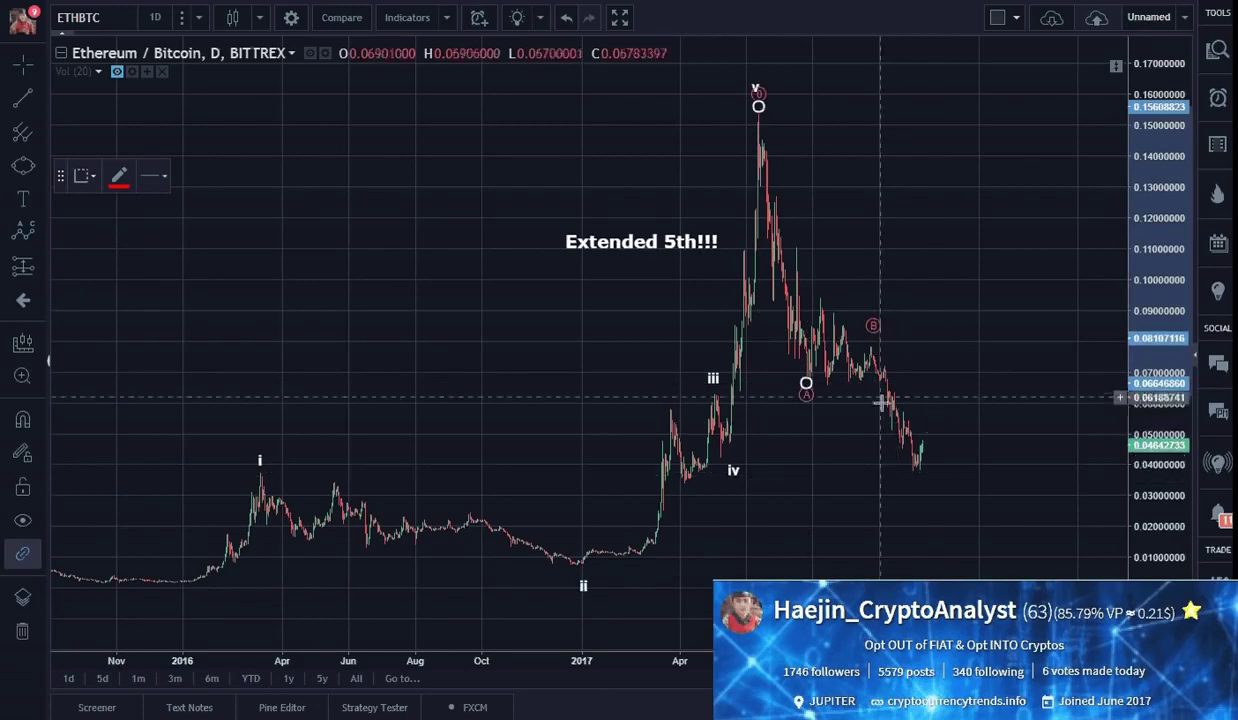
pyautogui.click(912, 477)
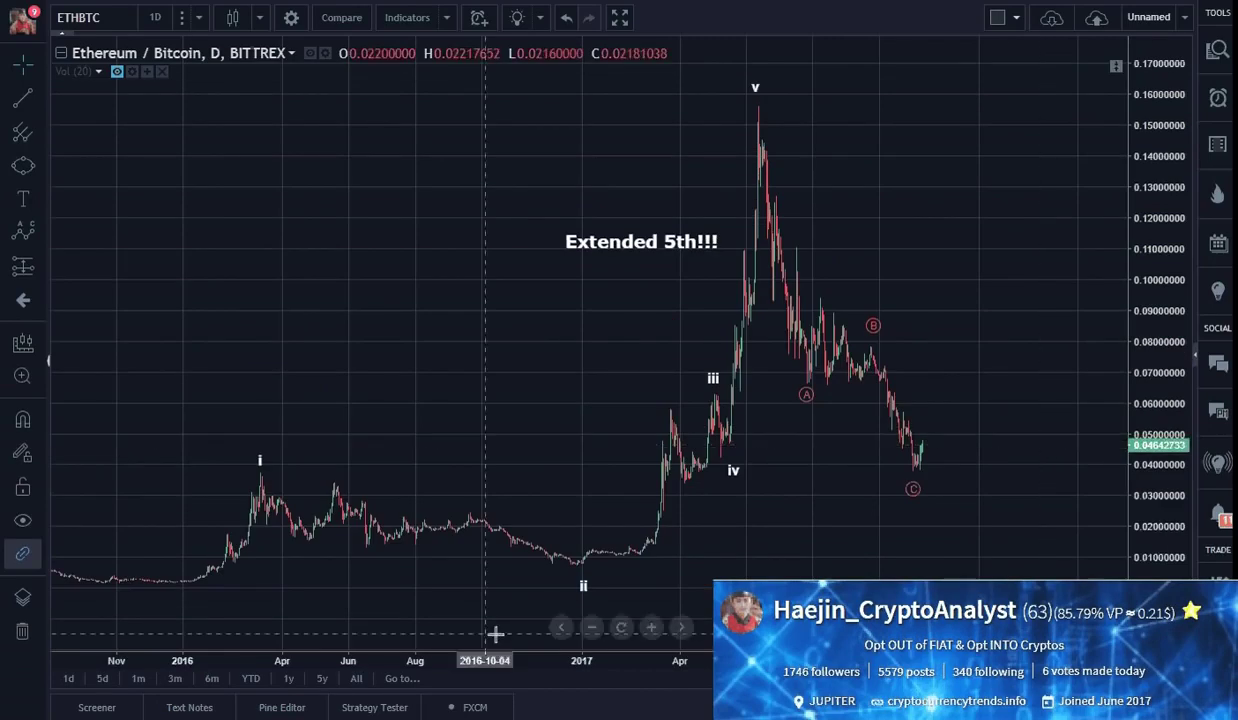
pyautogui.click(870, 336)
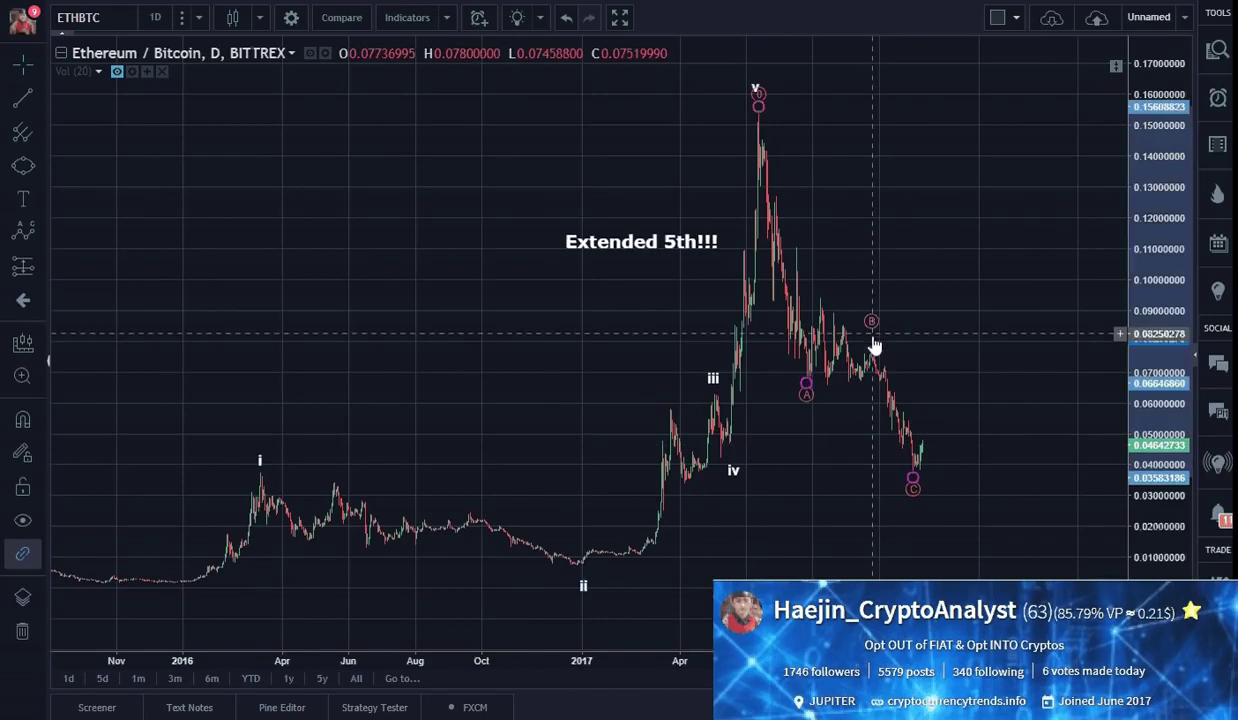
pyautogui.click(962, 335)
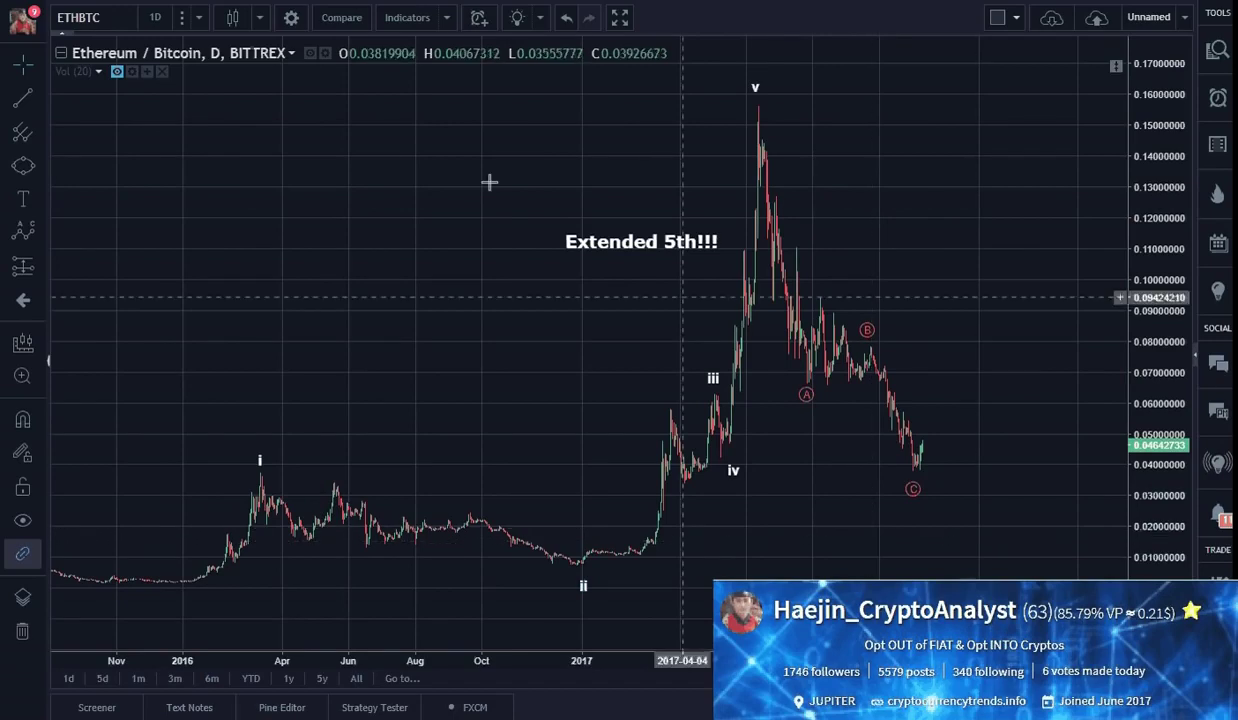
# Switch the chart to the 4 hours interval and widen the view to show the whole ABC correction.
pyautogui.click(162, 18)
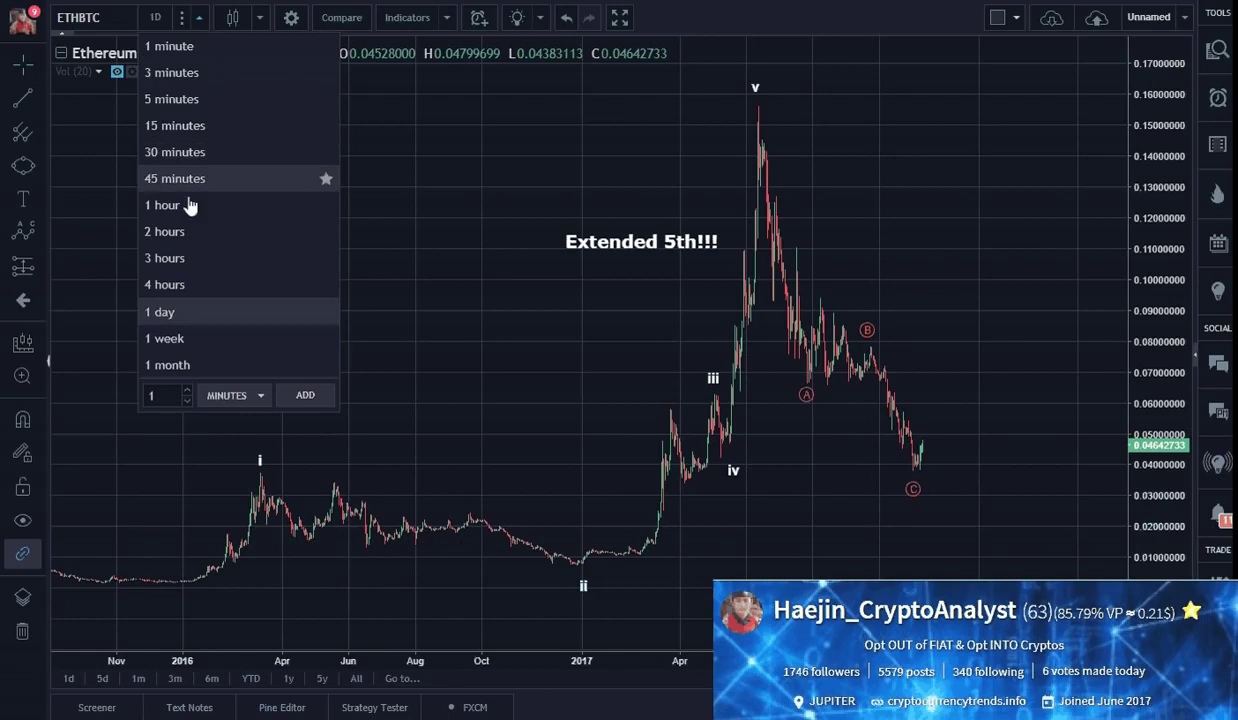
pyautogui.click(175, 285)
pyautogui.scroll(-8, 691, 399)
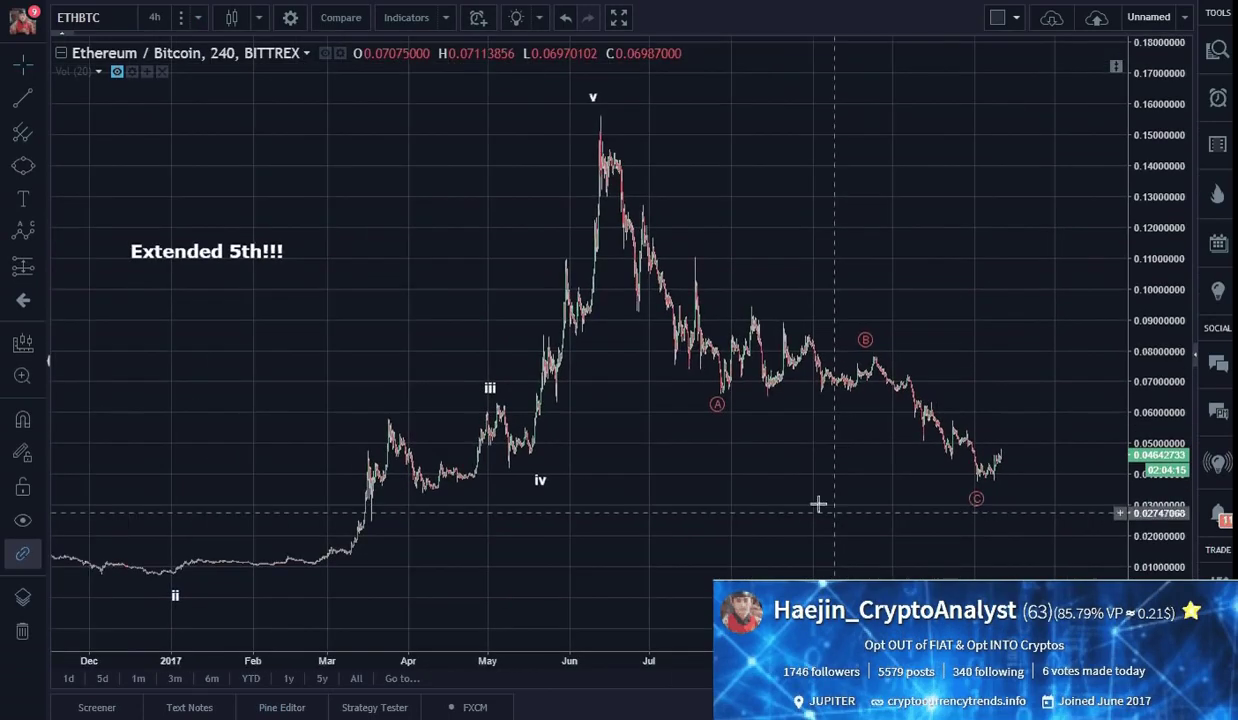
# Move the ABC correction's A point down to about 0.0578 and its B point up to about 0.0876, above the September high.
pyautogui.moveTo(714, 395); pyautogui.dragTo(720, 425)
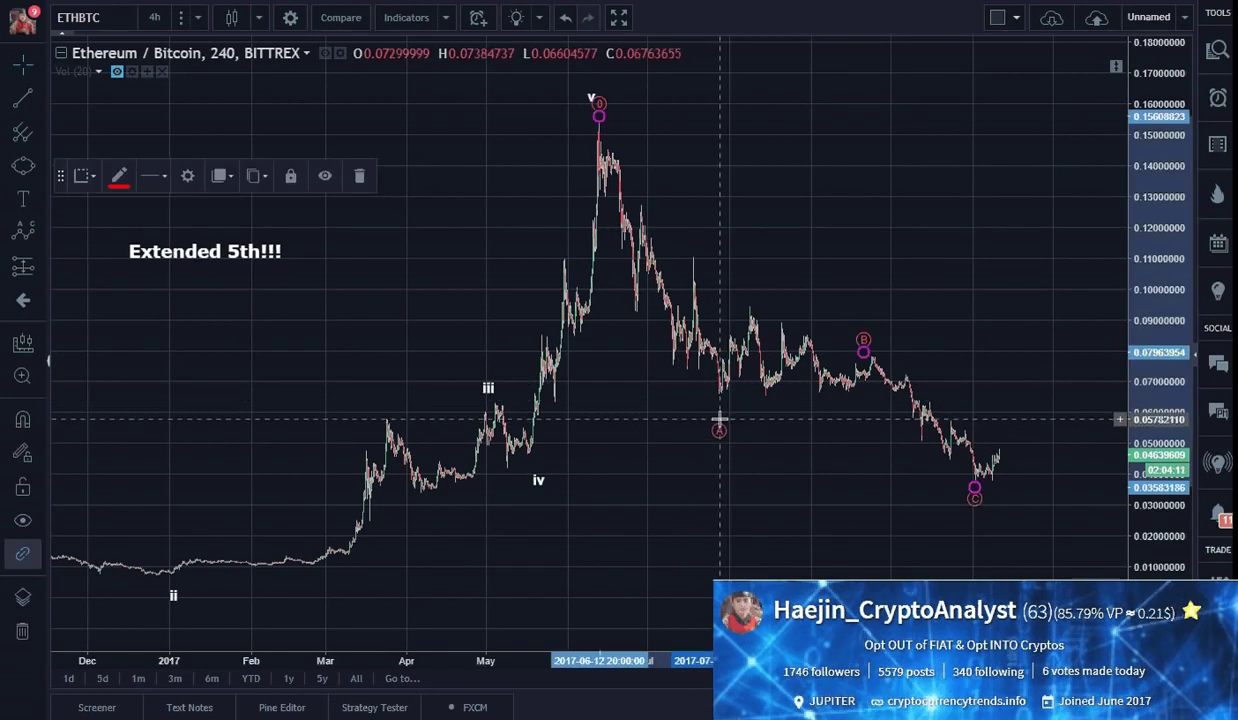
pyautogui.click(760, 430)
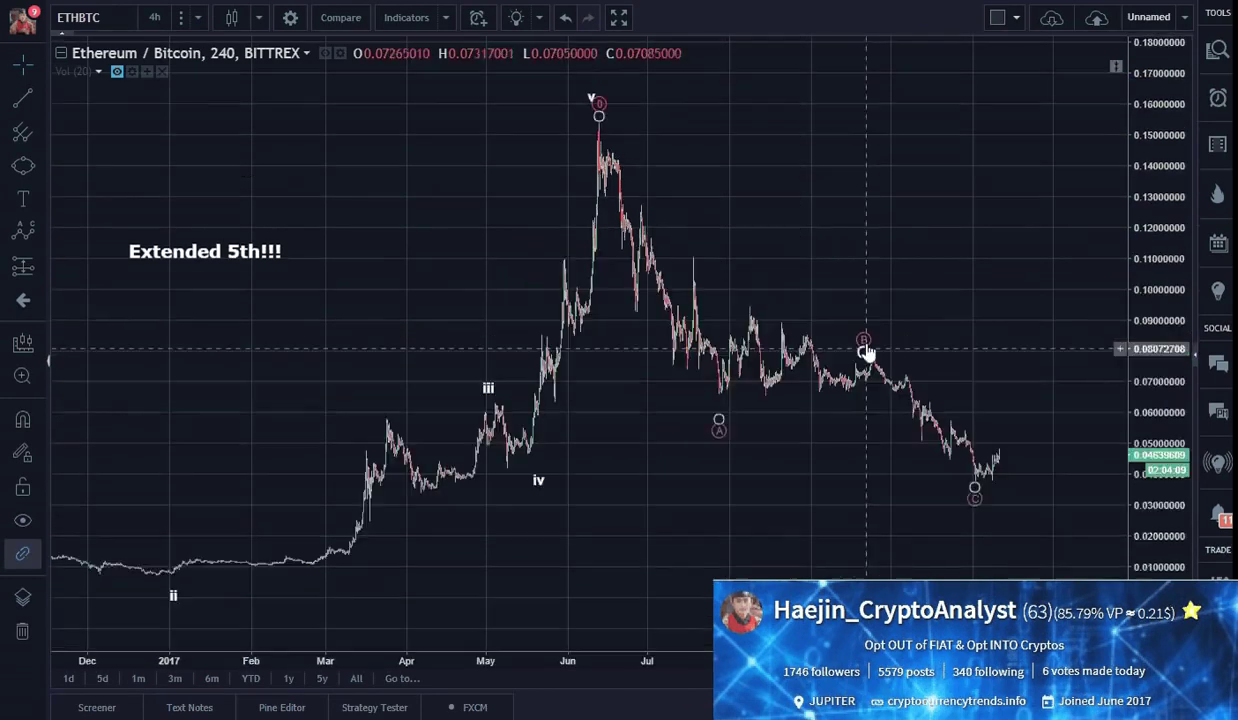
pyautogui.click(866, 350)
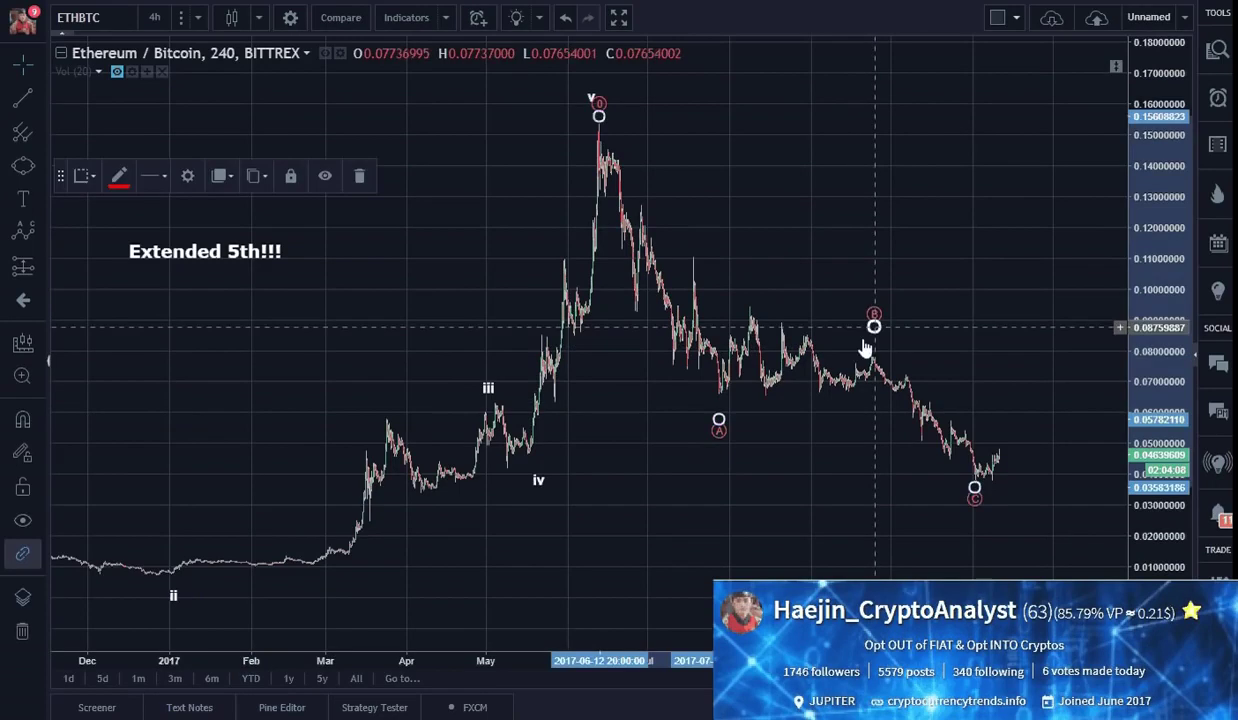
pyautogui.click(801, 243)
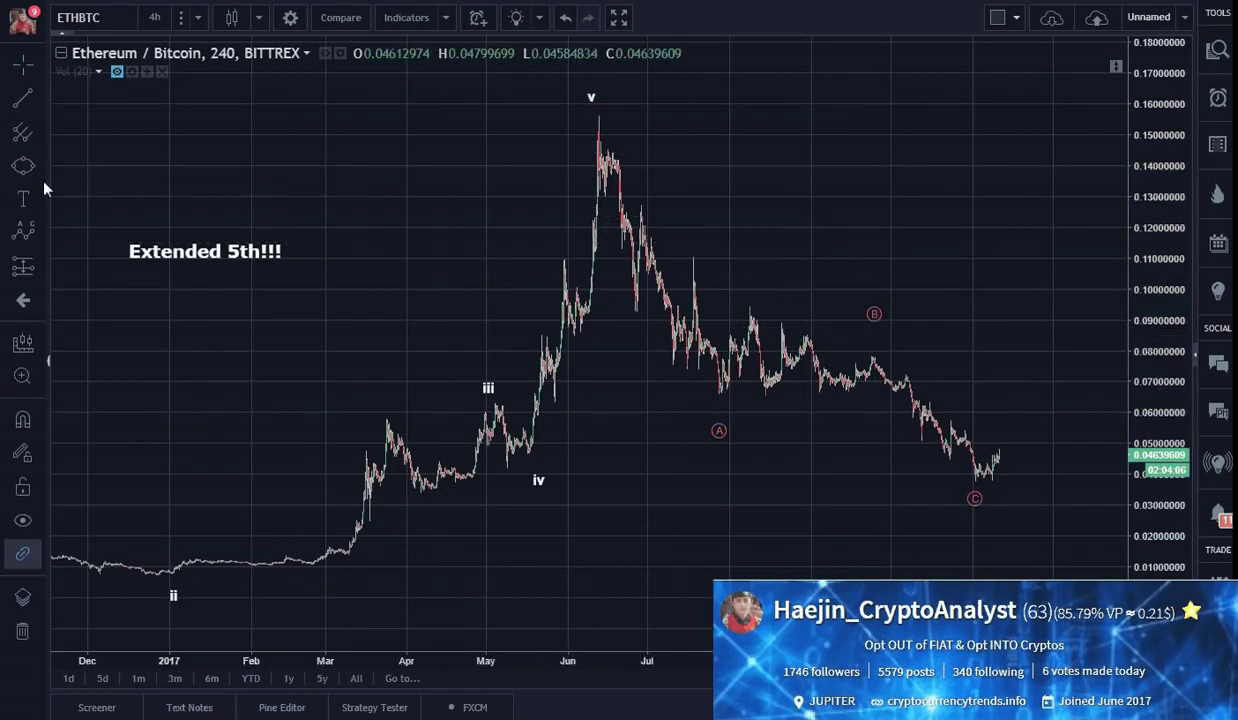
# Draw an Elliott impulse wave (12345) from wave v's peak down to A, with the third point at about 0.0753 and the fourth at about 0.1105.
pyautogui.click(32, 236)
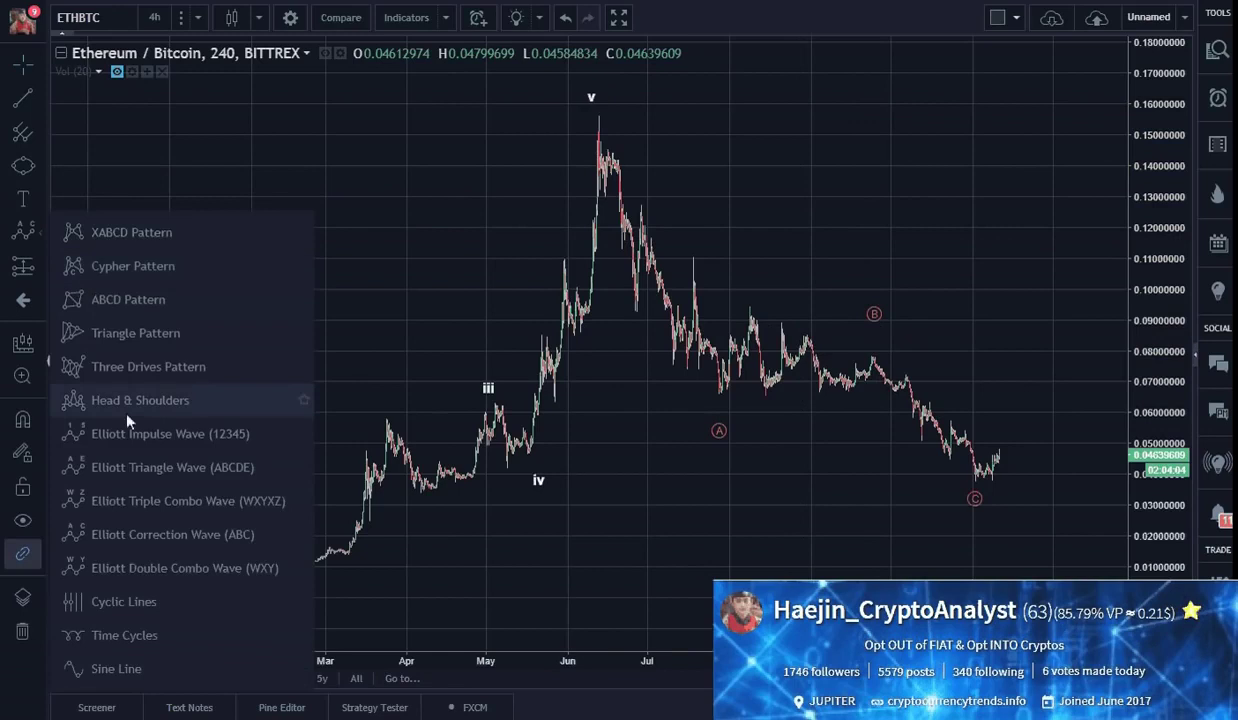
pyautogui.click(121, 421)
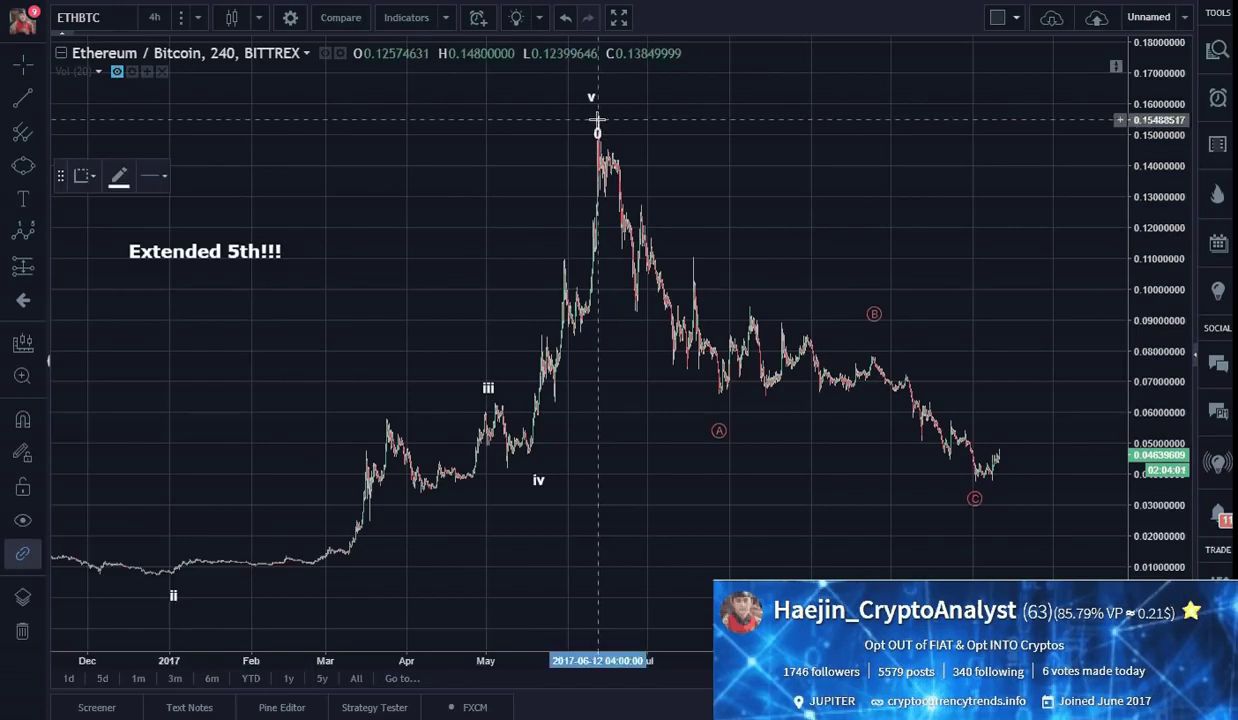
pyautogui.click(597, 120)
pyautogui.click(617, 168)
pyautogui.click(618, 160)
pyautogui.click(672, 365)
pyautogui.click(690, 257)
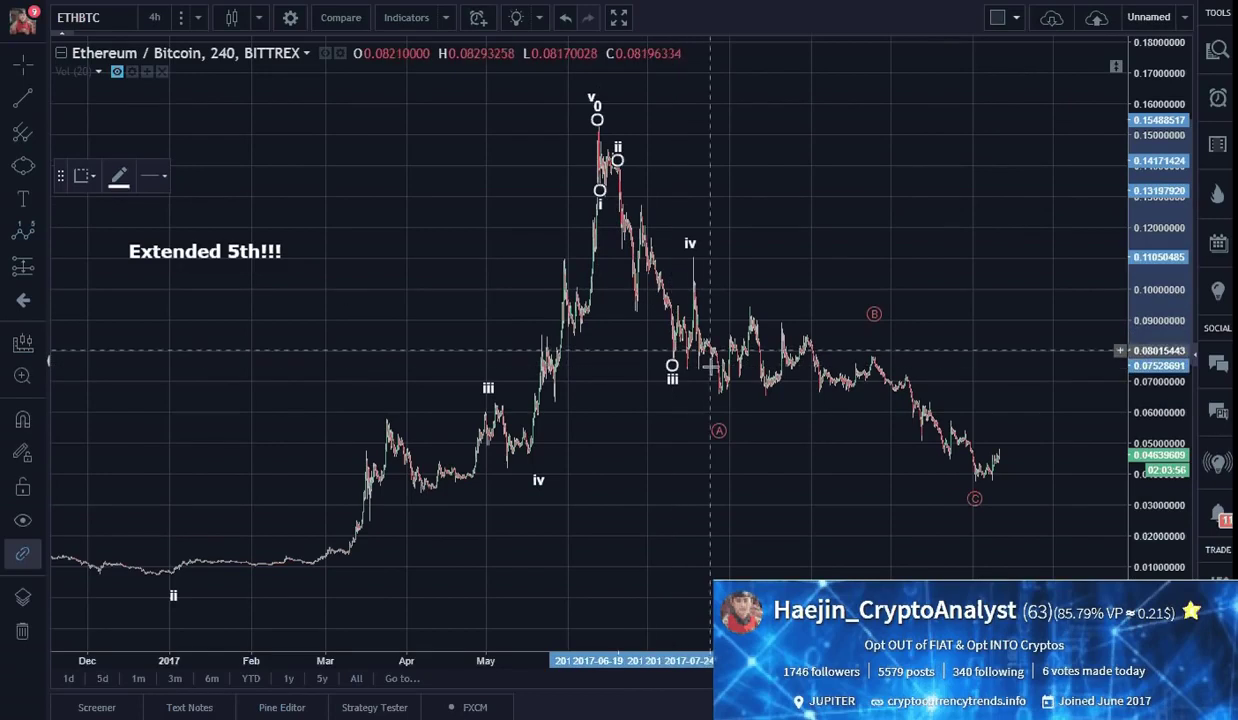
pyautogui.click(719, 399)
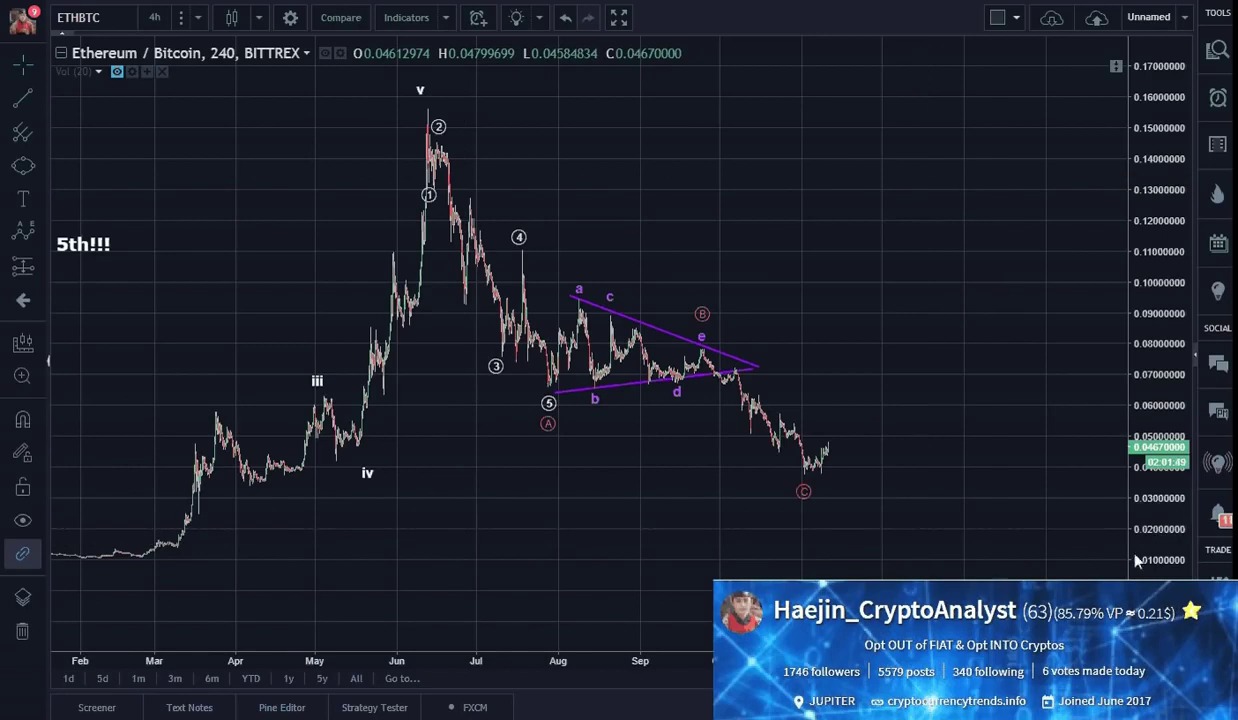
# Draw an Elliott impulse wave (12345) from triangle wave e down to C, with points 1–4 at about 0.0669, 0.0733, 0.0508 and 0.0638.
pyautogui.moveTo(1153, 556); pyautogui.dragTo(1153, 522)
pyautogui.moveTo(1011, 544); pyautogui.dragTo(910, 570)
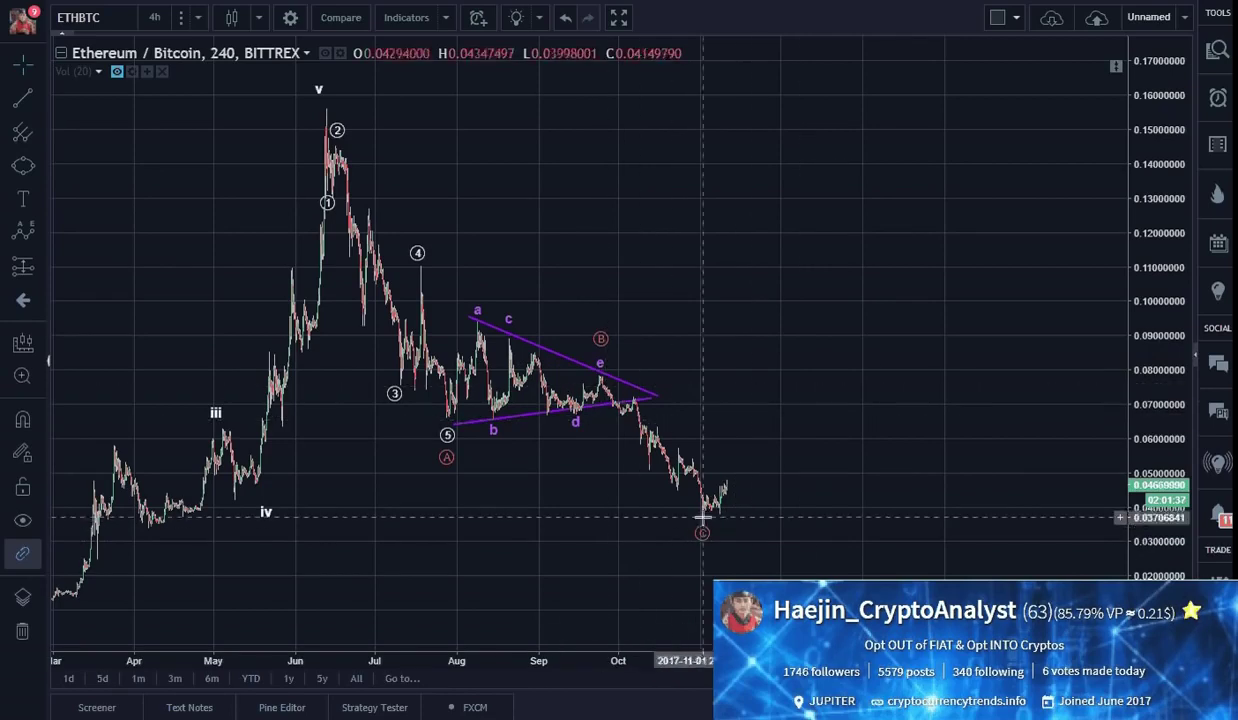
pyautogui.moveTo(1160, 480); pyautogui.dragTo(1052, 456)
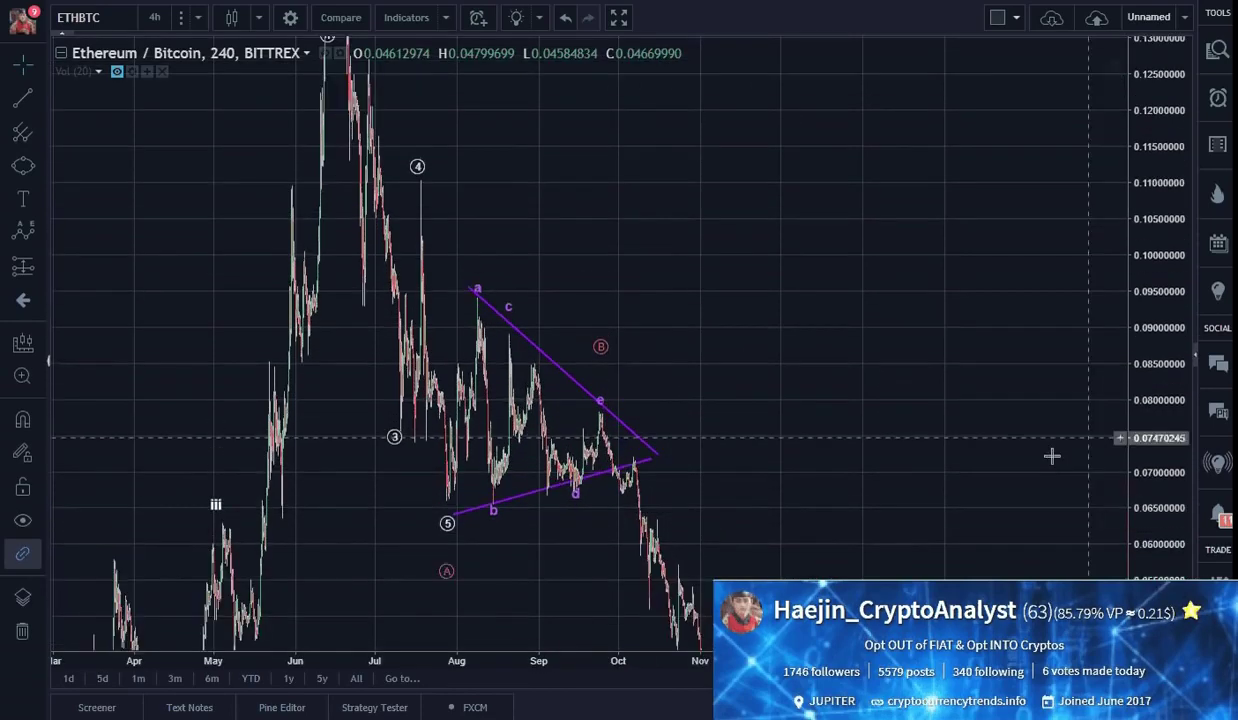
pyautogui.moveTo(948, 450); pyautogui.dragTo(934, 317)
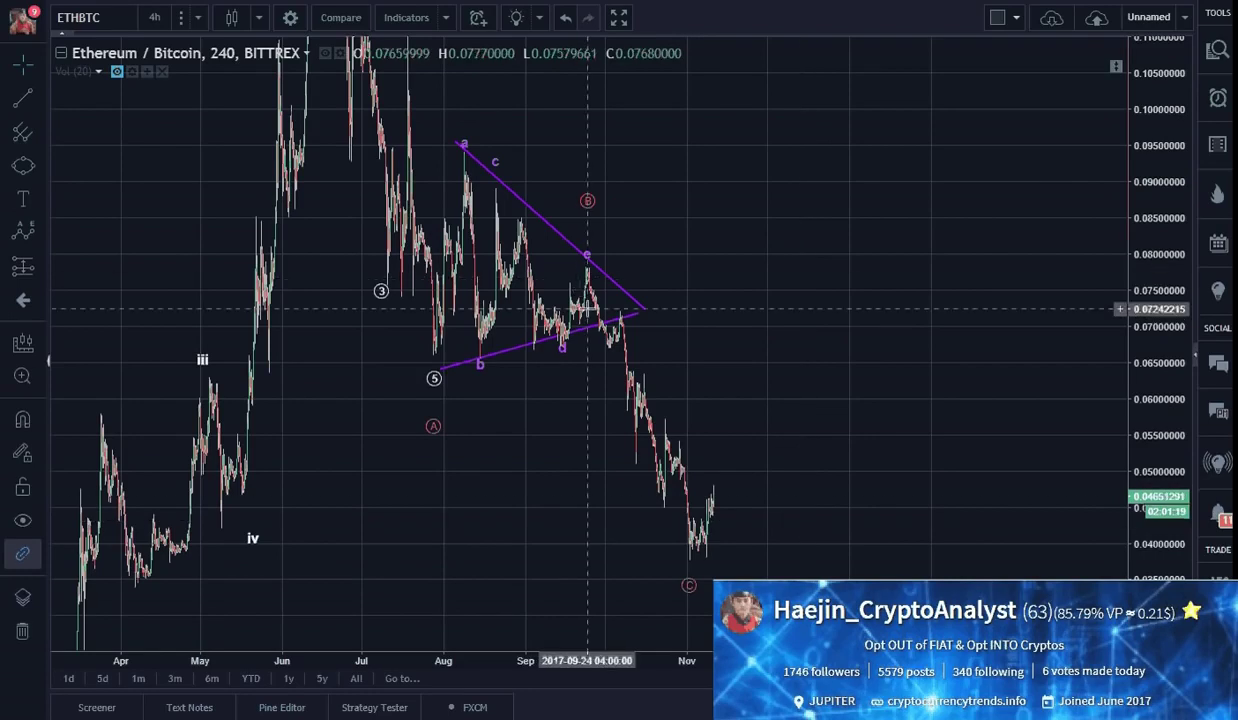
pyautogui.click(42, 228)
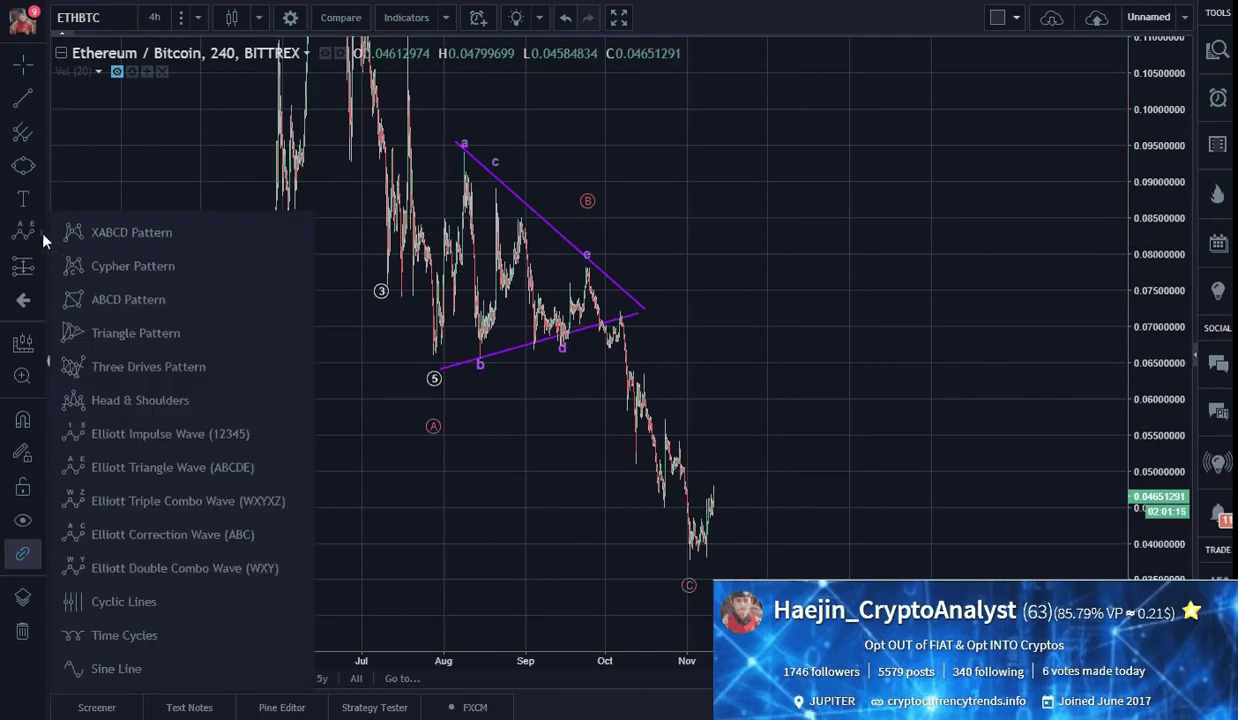
pyautogui.click(145, 434)
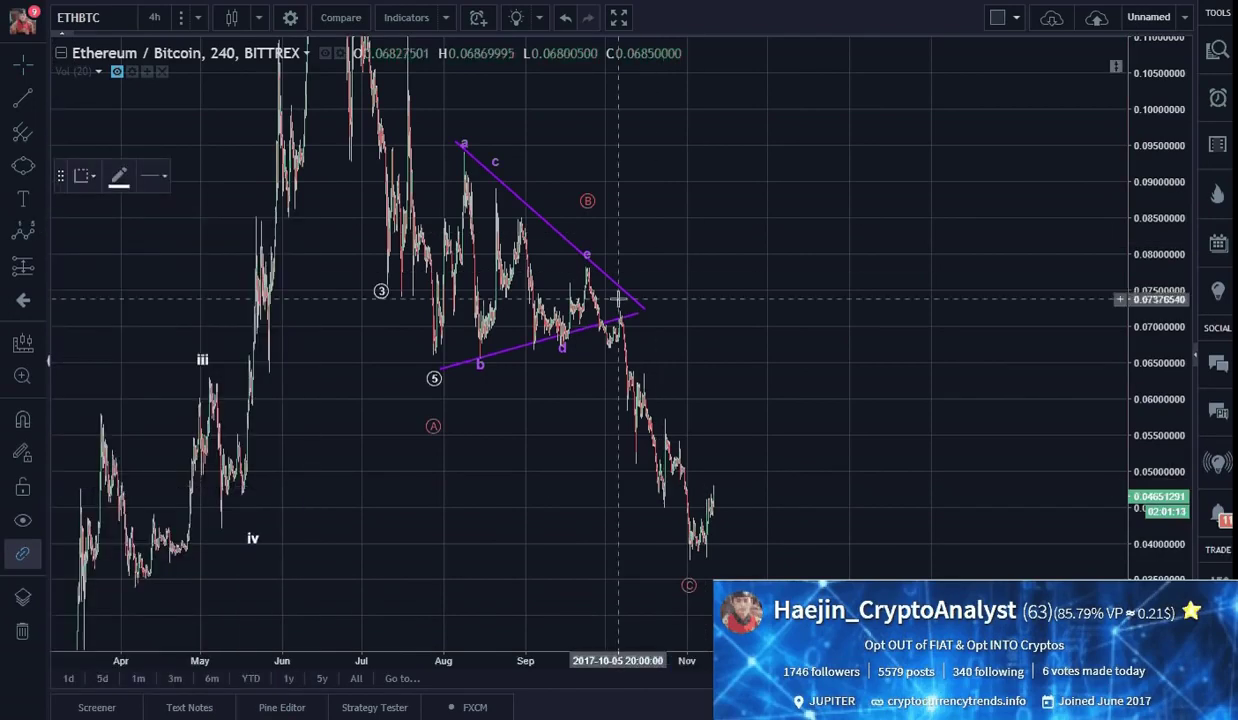
pyautogui.click(587, 280)
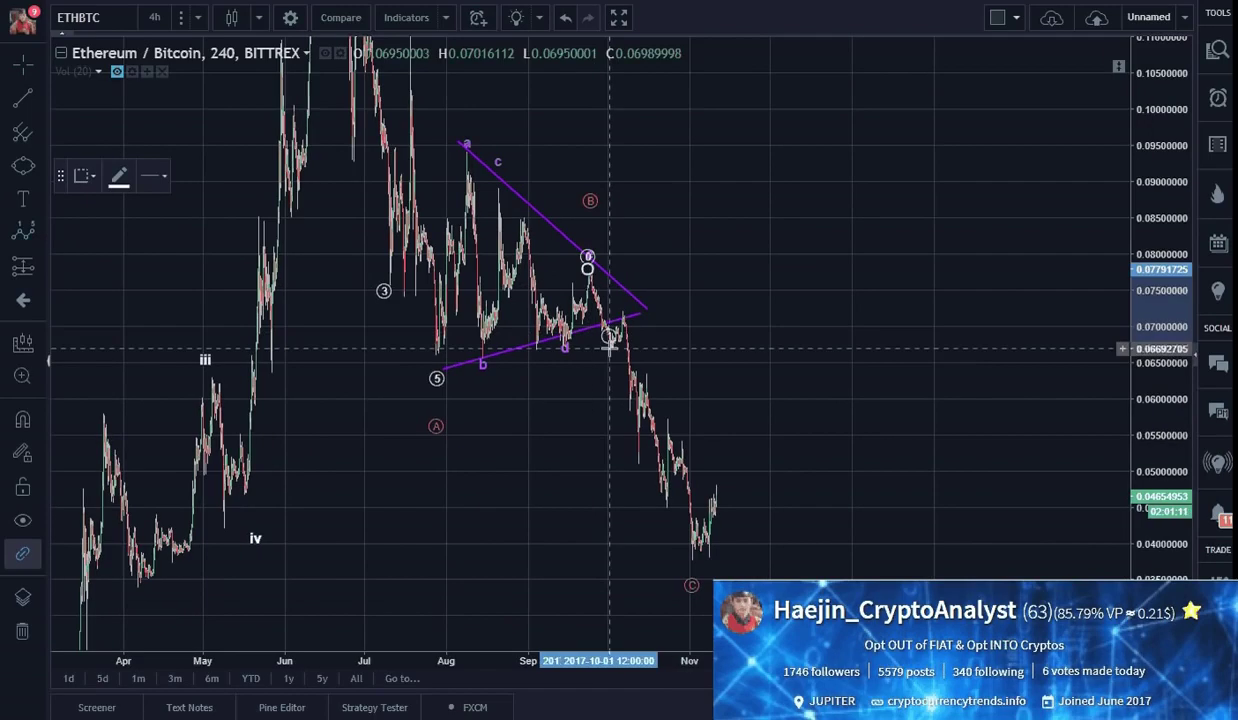
pyautogui.click(608, 359)
pyautogui.click(619, 302)
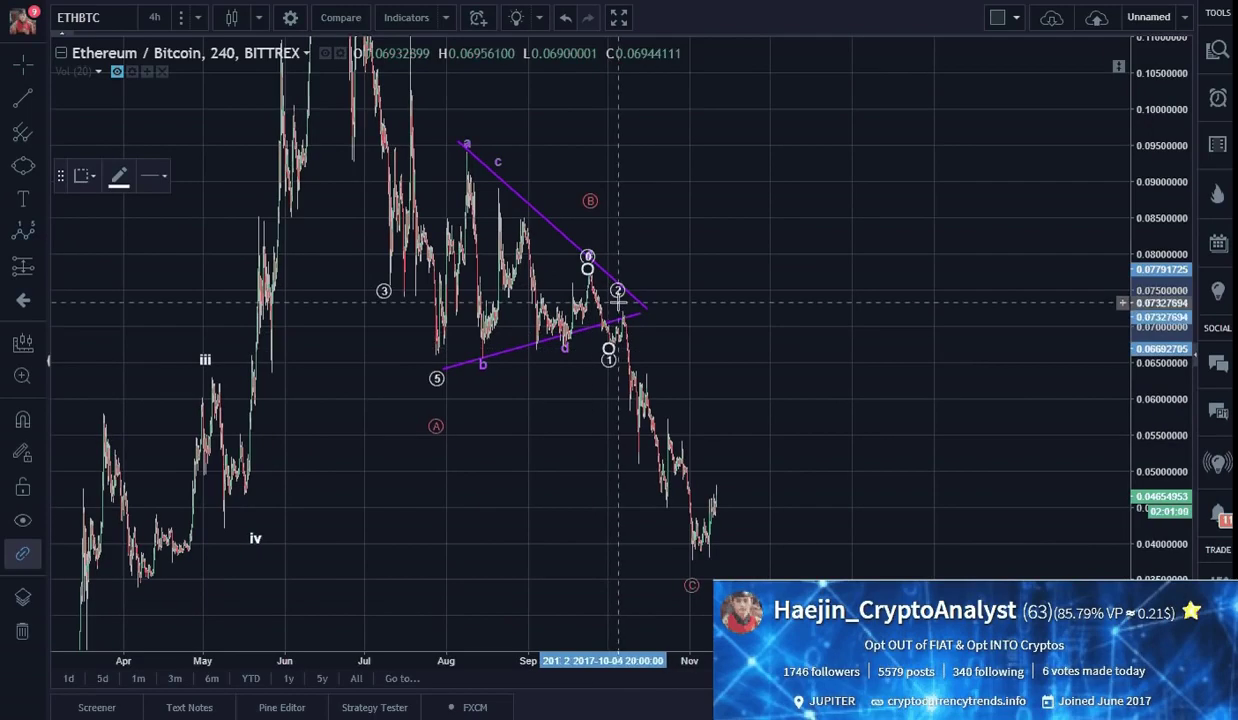
pyautogui.click(636, 465)
pyautogui.click(649, 371)
pyautogui.click(692, 563)
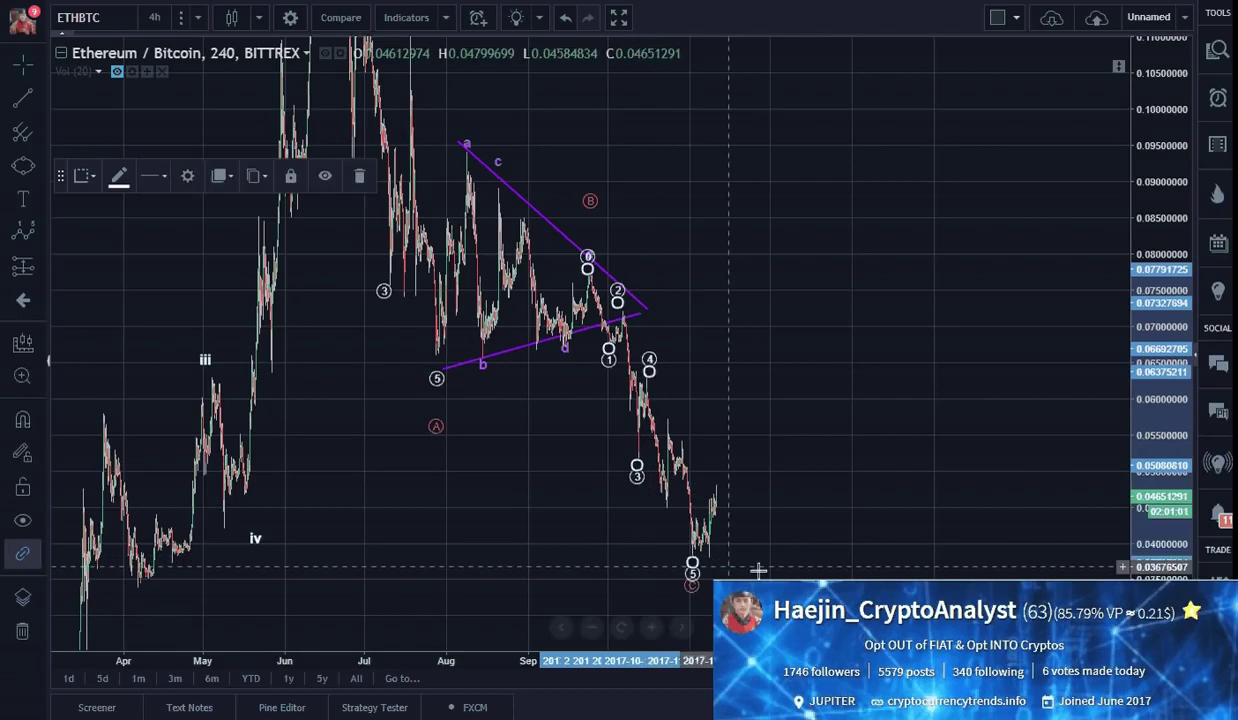
# Lower wave 5 clear of the November low and place the correction's C label beneath it.
pyautogui.click(690, 597)
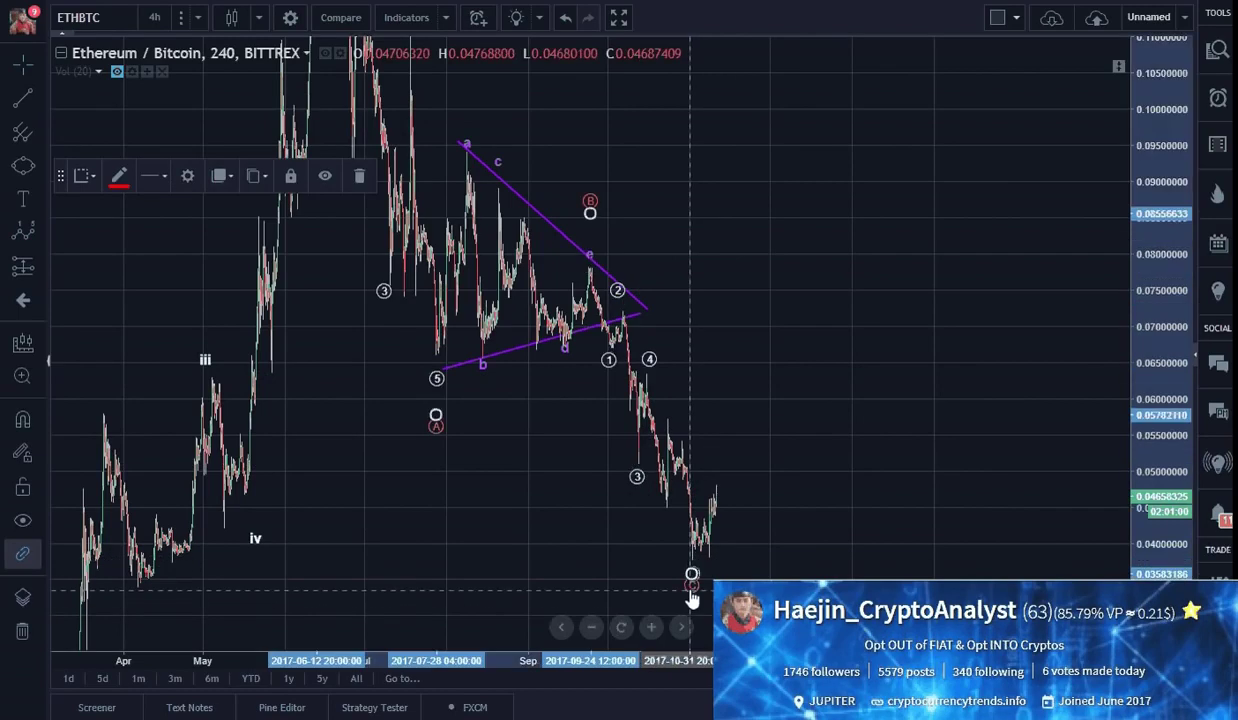
pyautogui.moveTo(692, 594); pyautogui.dragTo(689, 598)
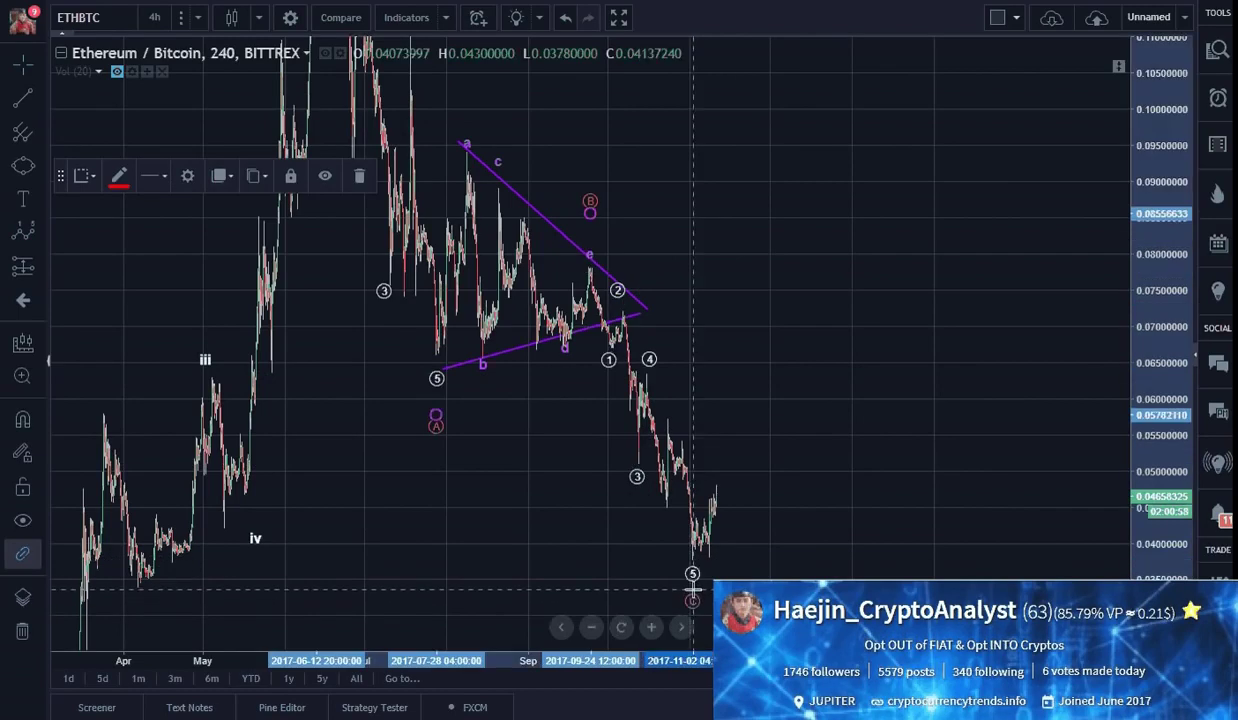
pyautogui.moveTo(861, 563); pyautogui.dragTo(859, 511)
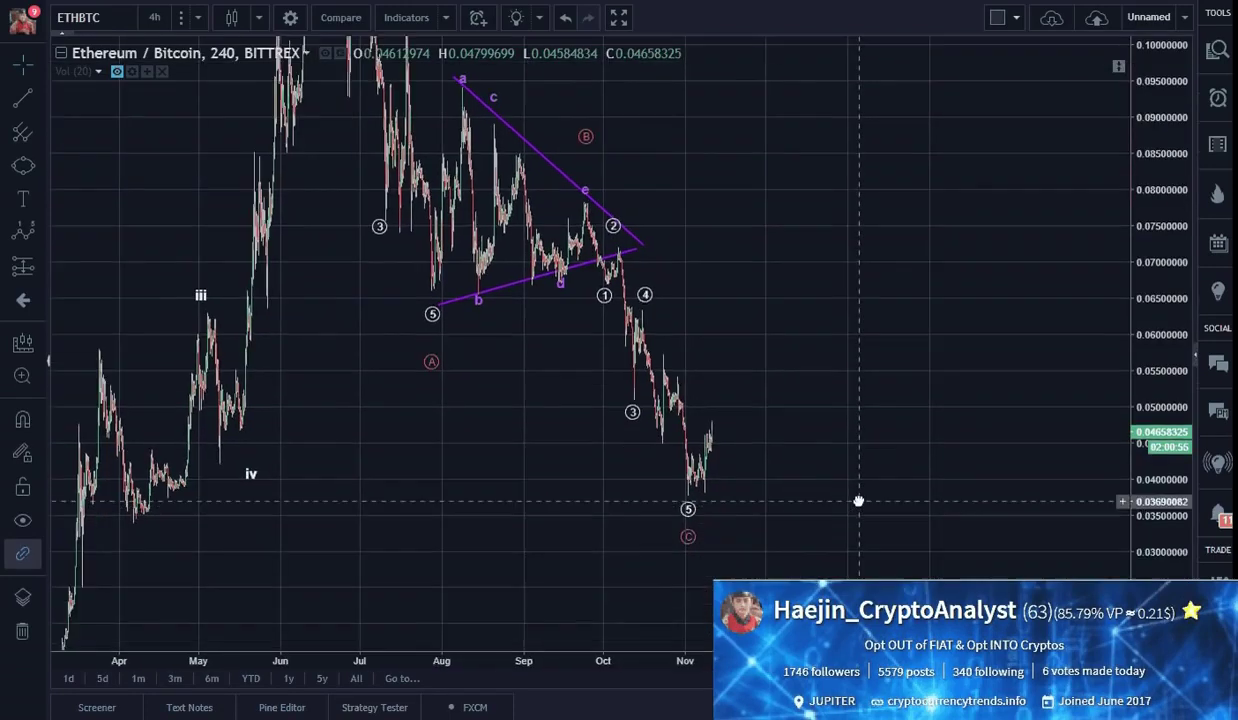
pyautogui.click(690, 547)
pyautogui.moveTo(688, 508); pyautogui.dragTo(685, 530)
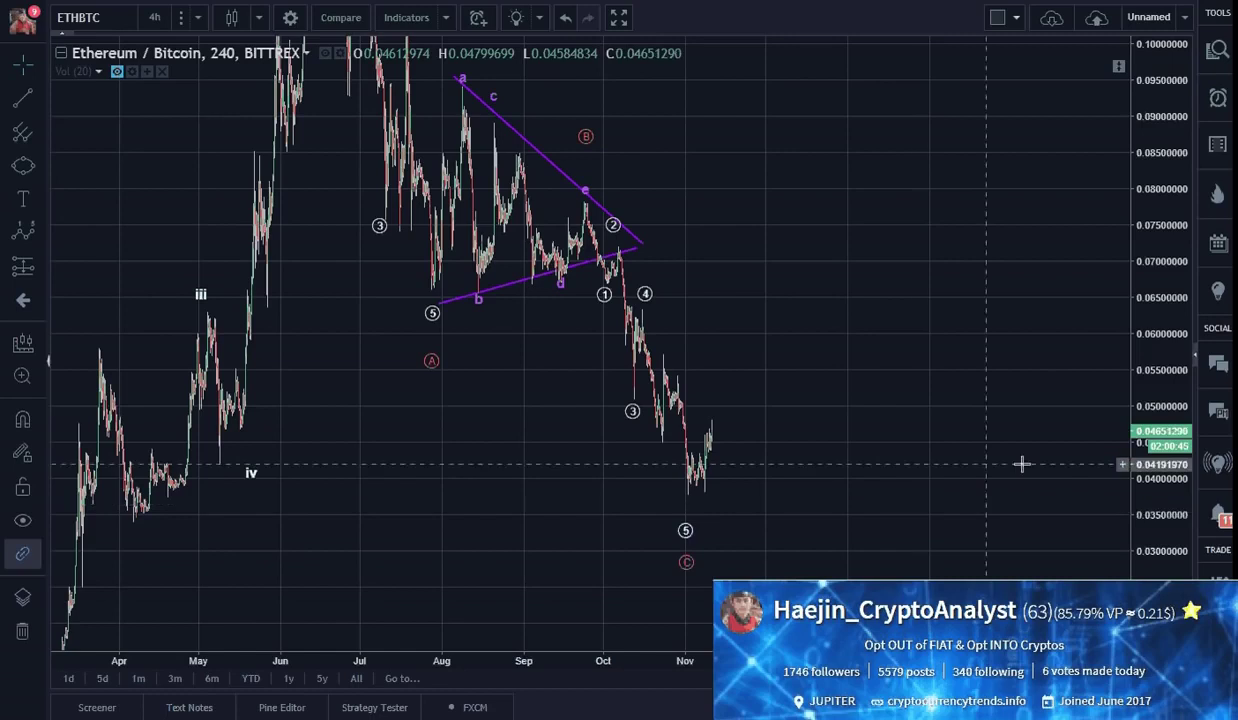
# Draw a smaller Elliott impulse wave inside wave 5 from wave 4, with points at about 0.0557, 0.0580, 0.0443, 0.0561 and 0.0376.
pyautogui.moveTo(1160, 460); pyautogui.dragTo(1160, 400)
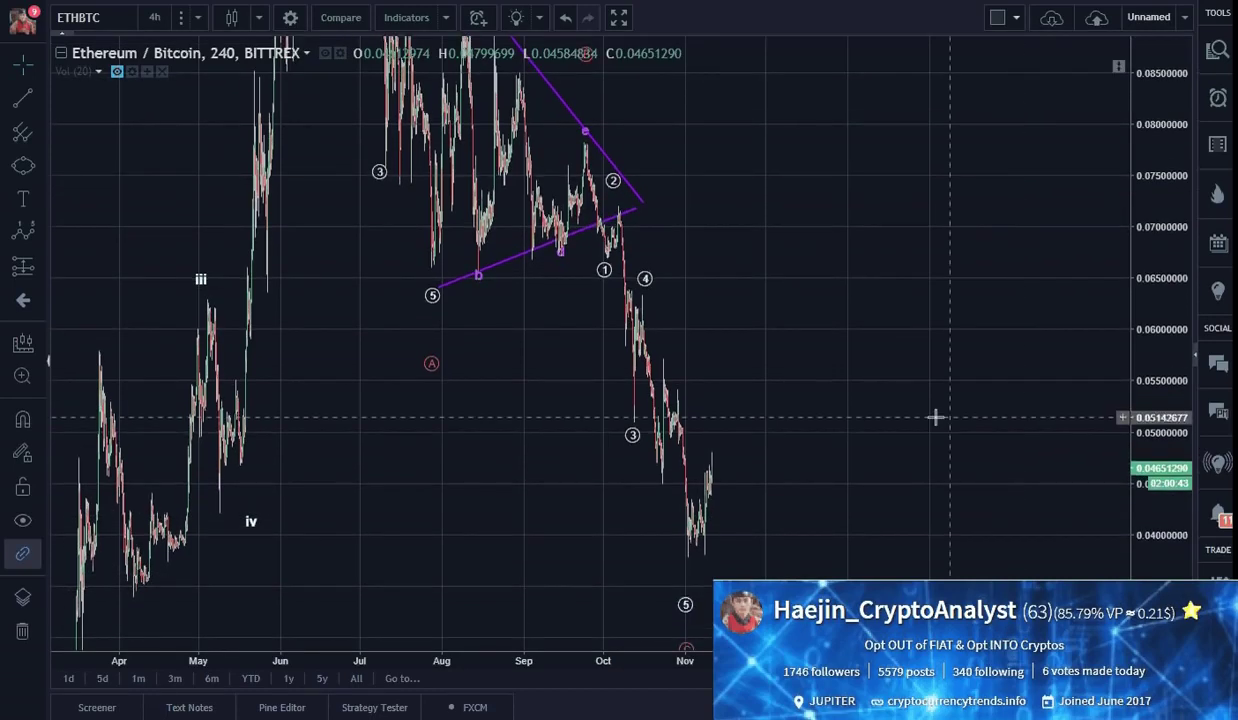
pyautogui.scroll(2, 801, 414)
pyautogui.moveTo(801, 414); pyautogui.dragTo(1028, 370)
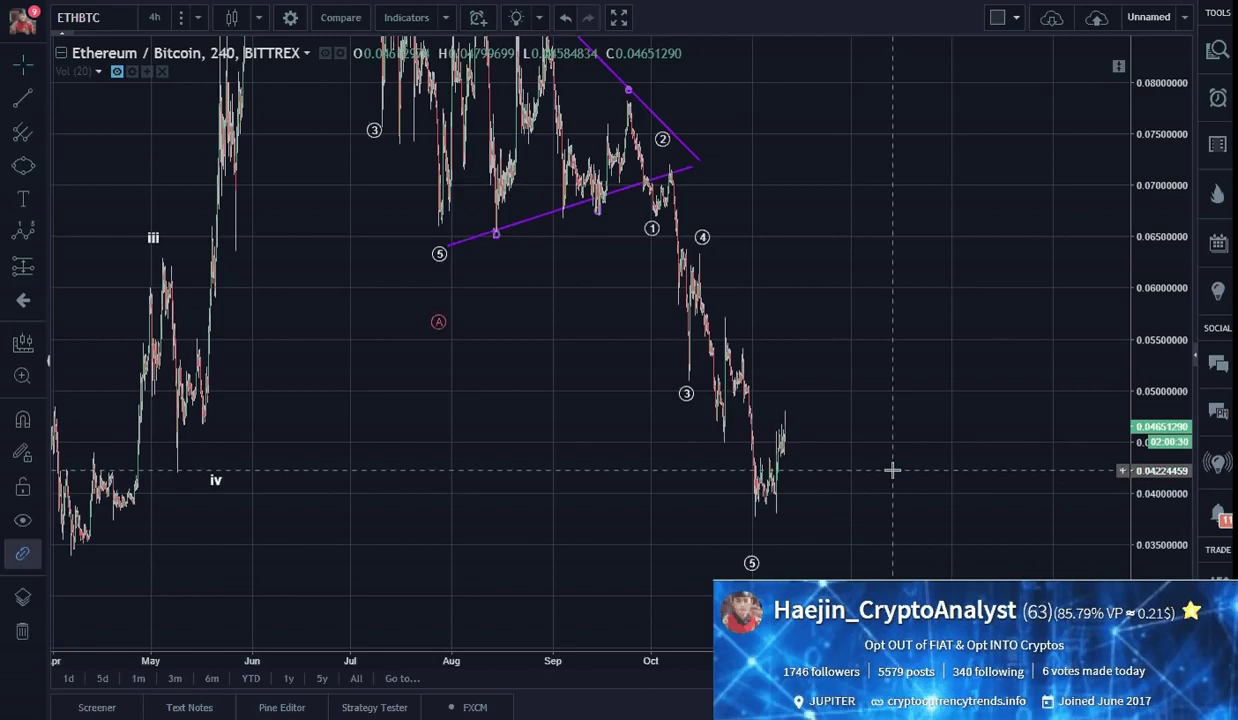
pyautogui.scroll(2, 864, 470)
pyautogui.scroll(1, 862, 471)
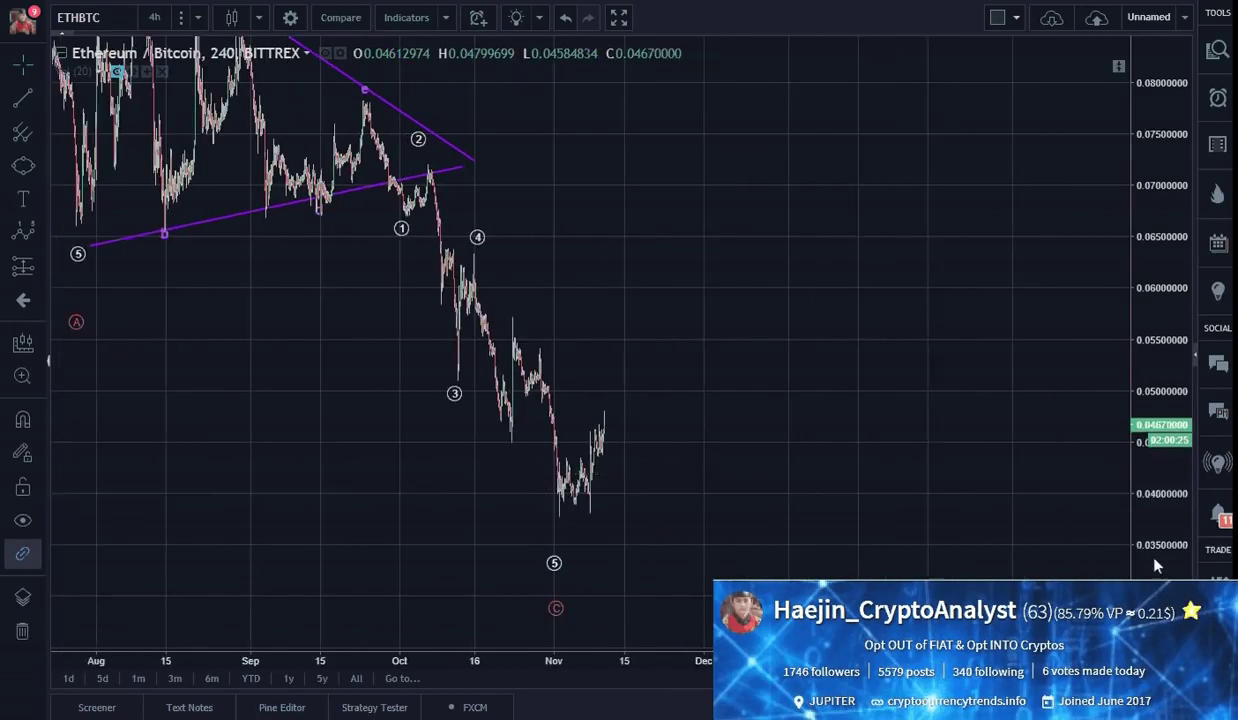
pyautogui.moveTo(1167, 561); pyautogui.dragTo(1167, 530)
pyautogui.moveTo(953, 525); pyautogui.dragTo(992, 491)
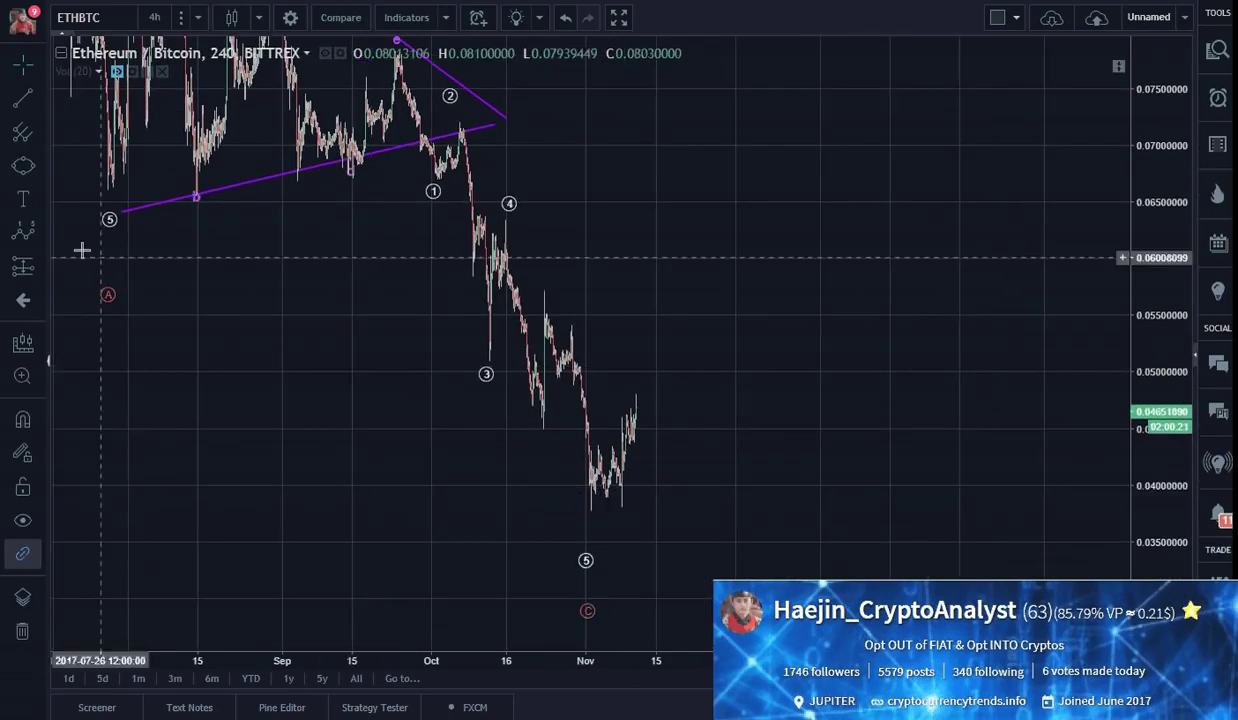
pyautogui.click(19, 236)
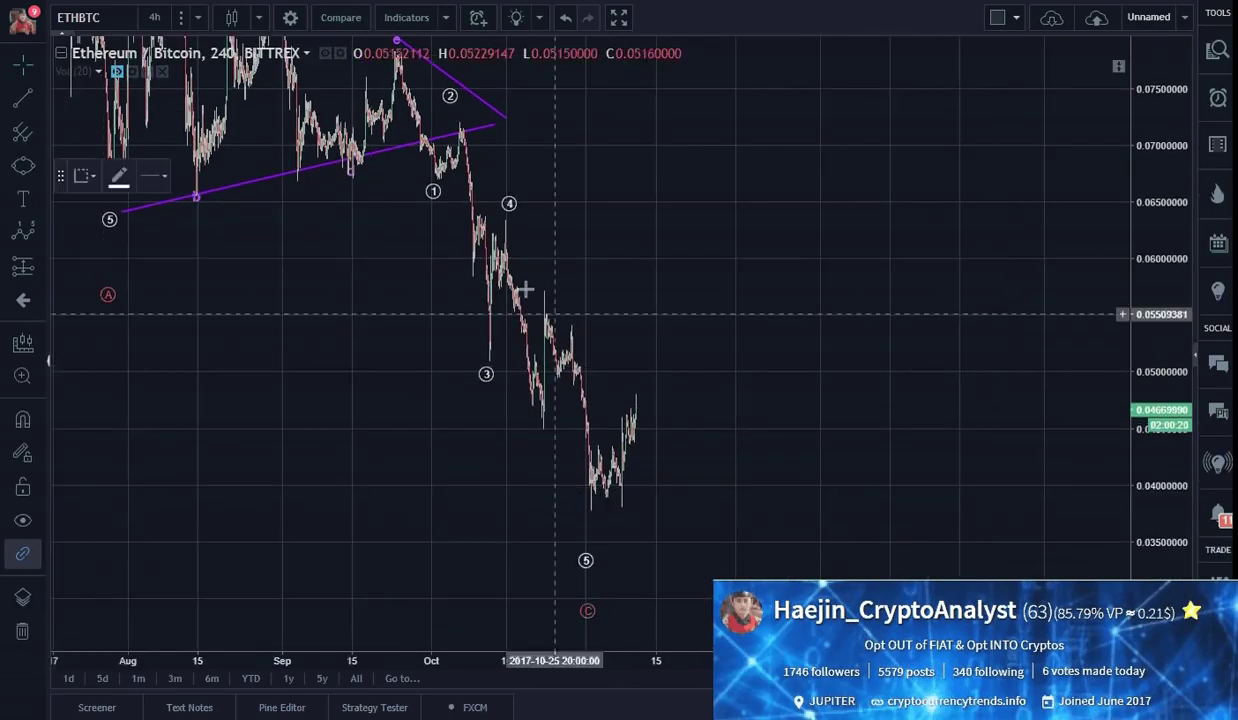
pyautogui.click(505, 231)
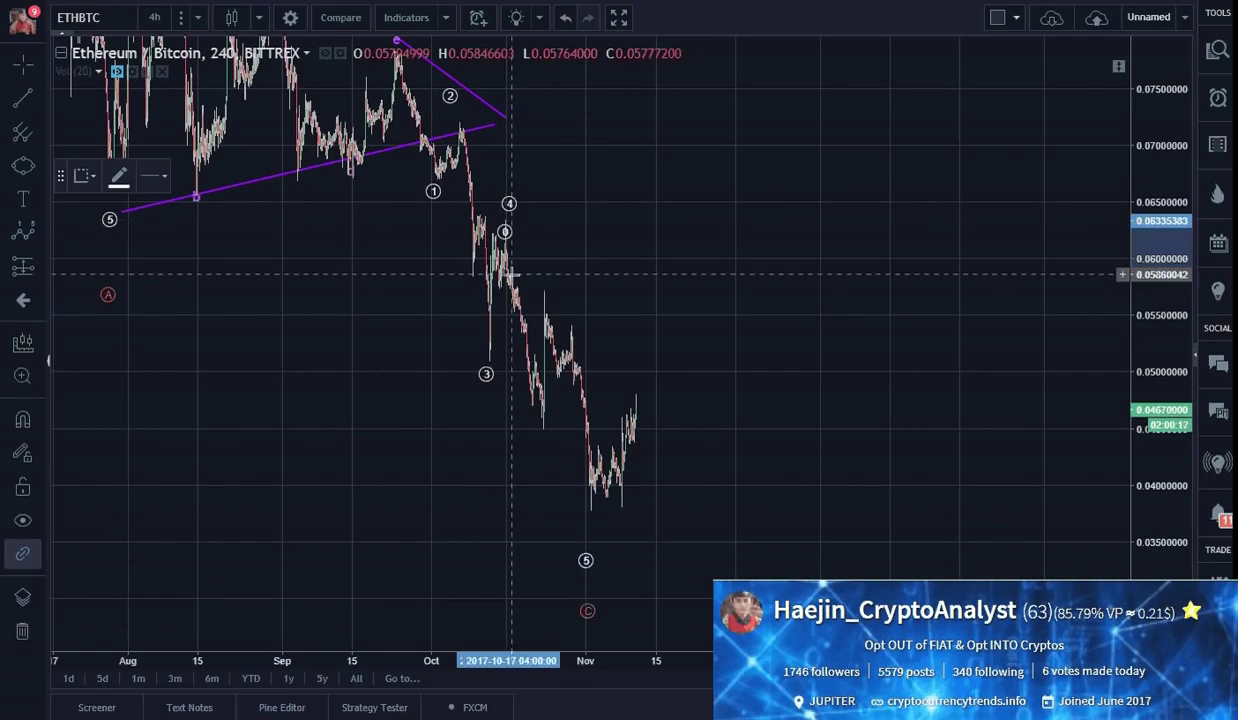
pyautogui.click(513, 307)
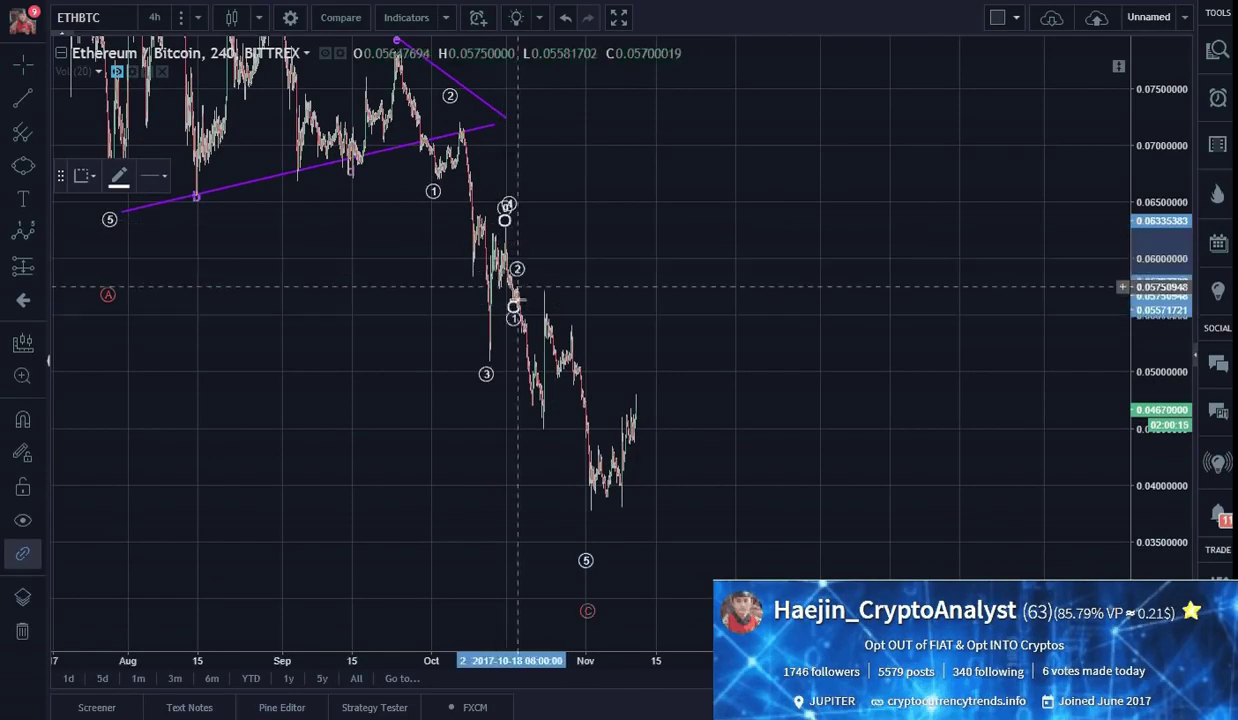
pyautogui.click(517, 281)
pyautogui.click(541, 437)
pyautogui.click(544, 302)
pyautogui.click(591, 512)
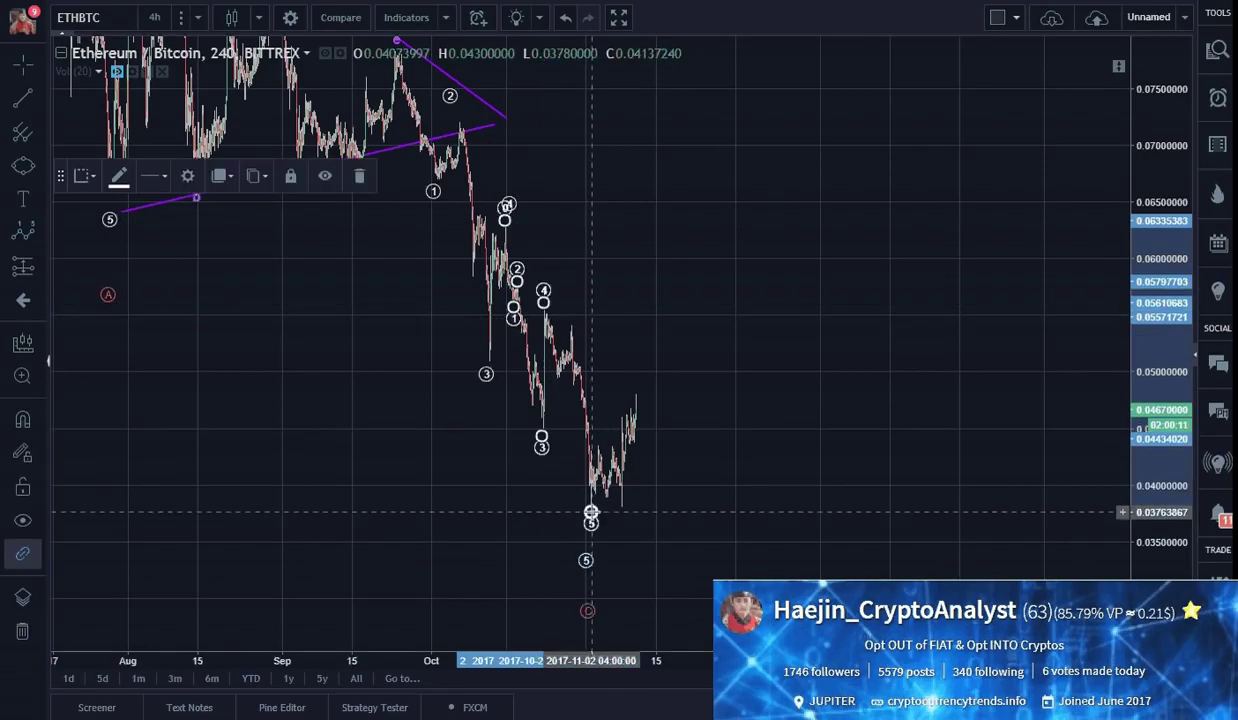
# Set the smaller impulse's degree to Submicro and its color to red, and shift its fifth point slightly earlier.
pyautogui.doubleClick(591, 512)
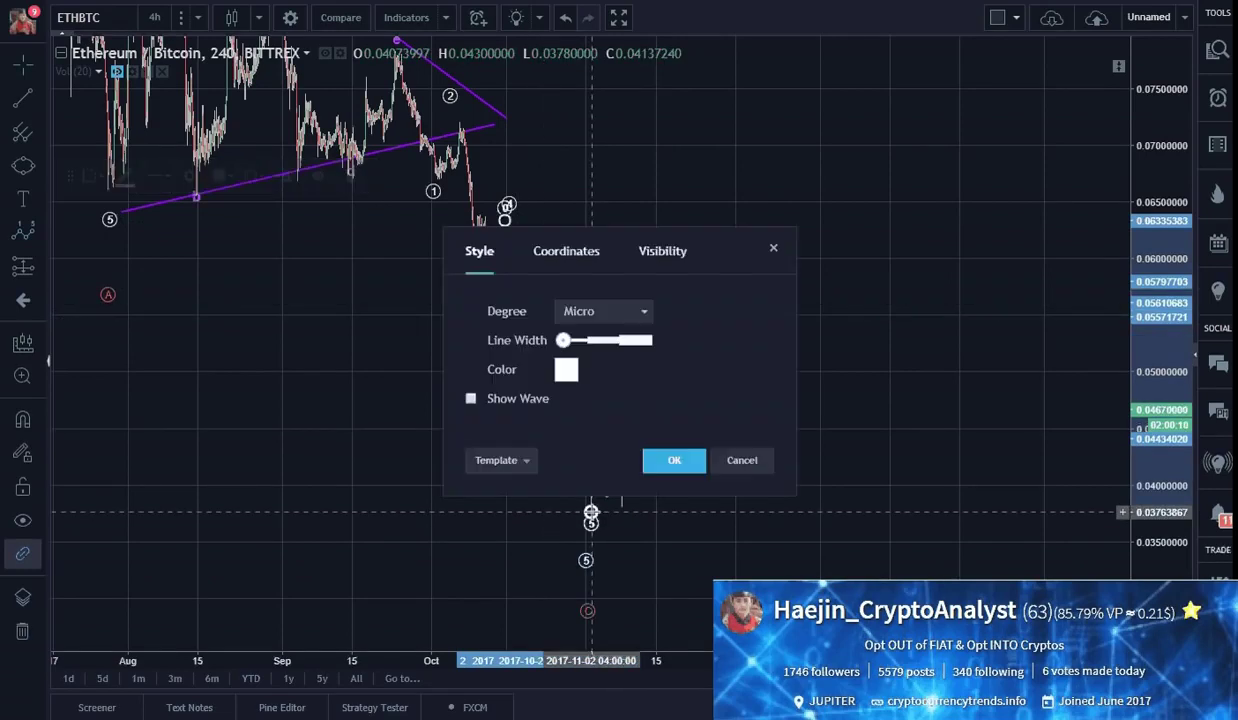
pyautogui.click(603, 311)
pyautogui.click(590, 682)
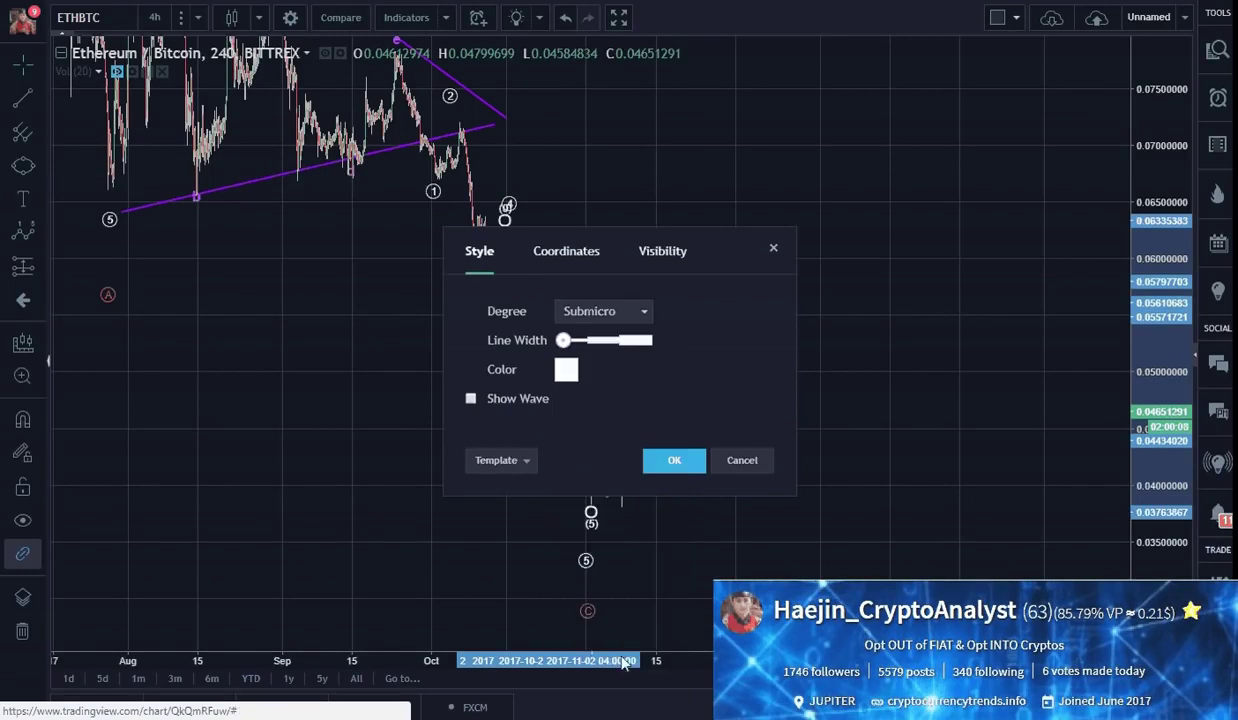
pyautogui.click(572, 371)
pyautogui.click(583, 416)
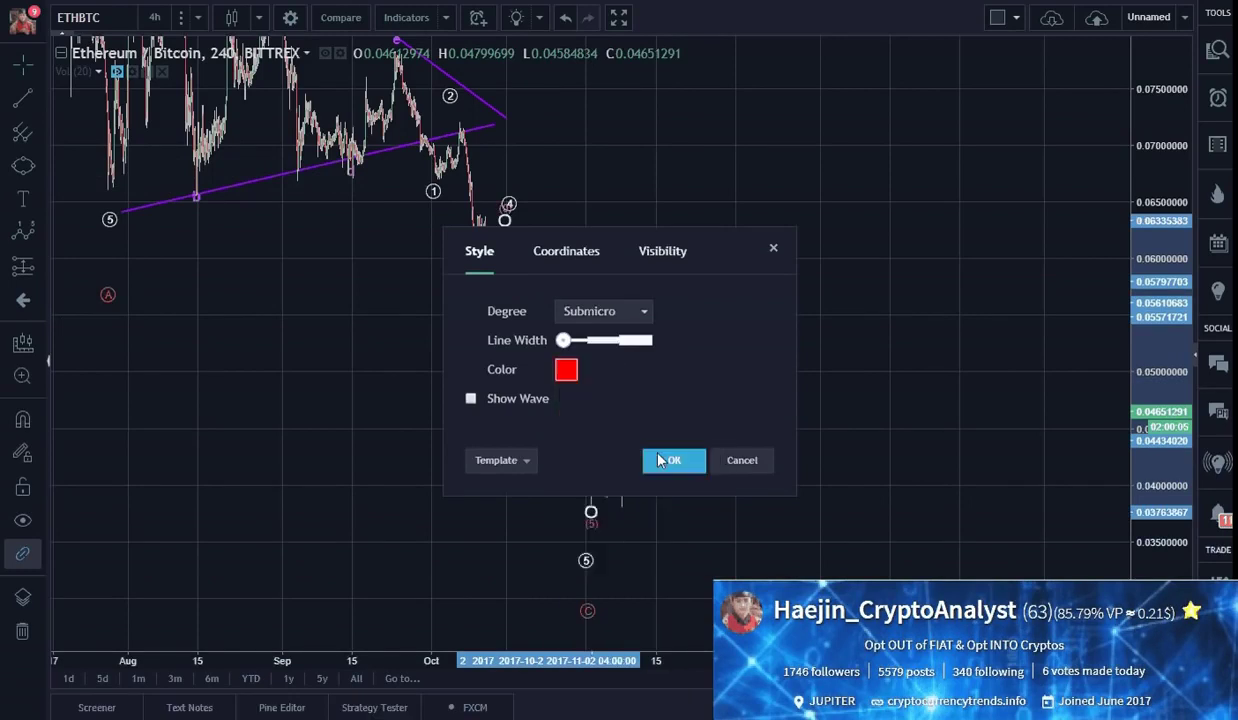
pyautogui.click(671, 460)
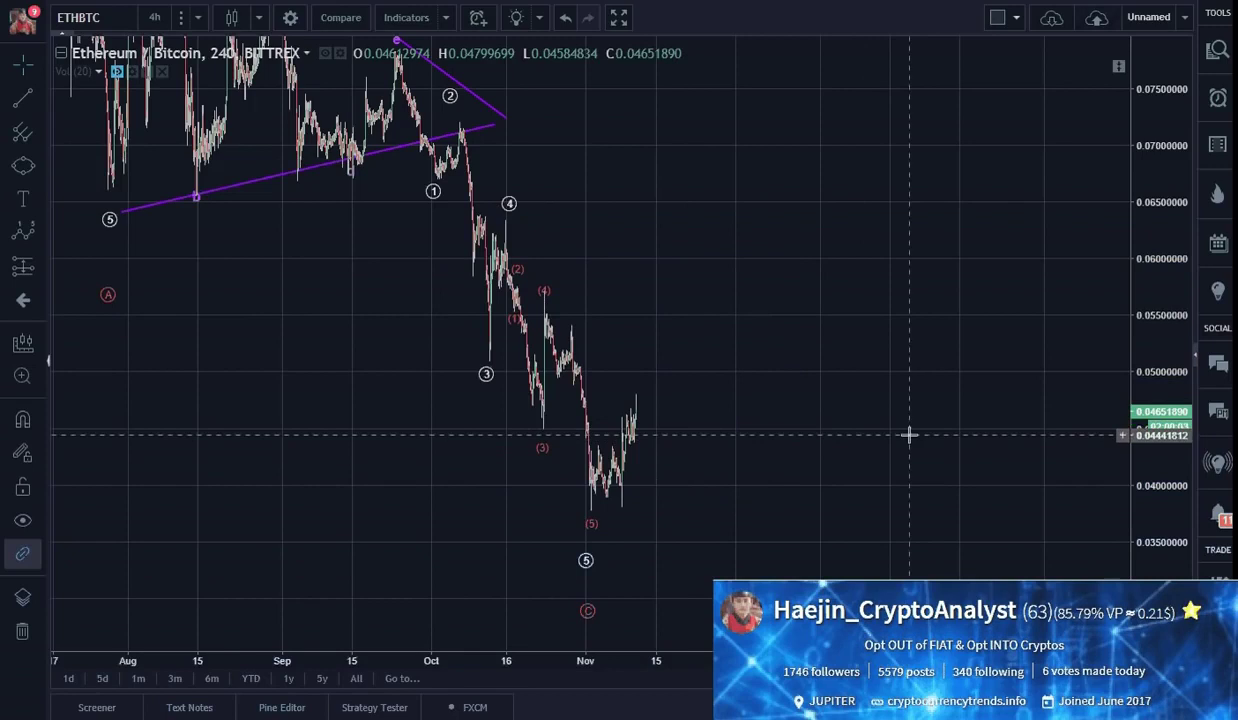
pyautogui.click(591, 514)
pyautogui.click(596, 555)
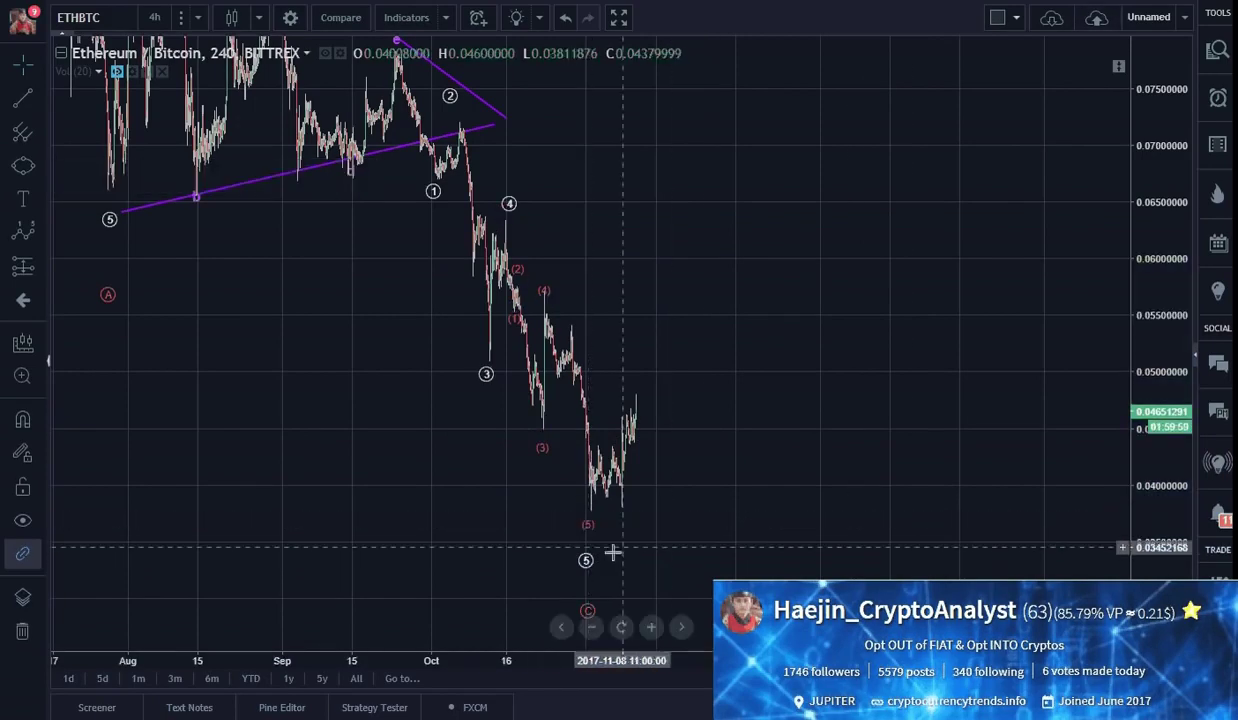
# Raise the circled wave 5 label and the correction's C label closer beneath the November low.
pyautogui.moveTo(587, 556); pyautogui.dragTo(589, 540)
pyautogui.moveTo(588, 606); pyautogui.dragTo(591, 576)
pyautogui.click(845, 505)
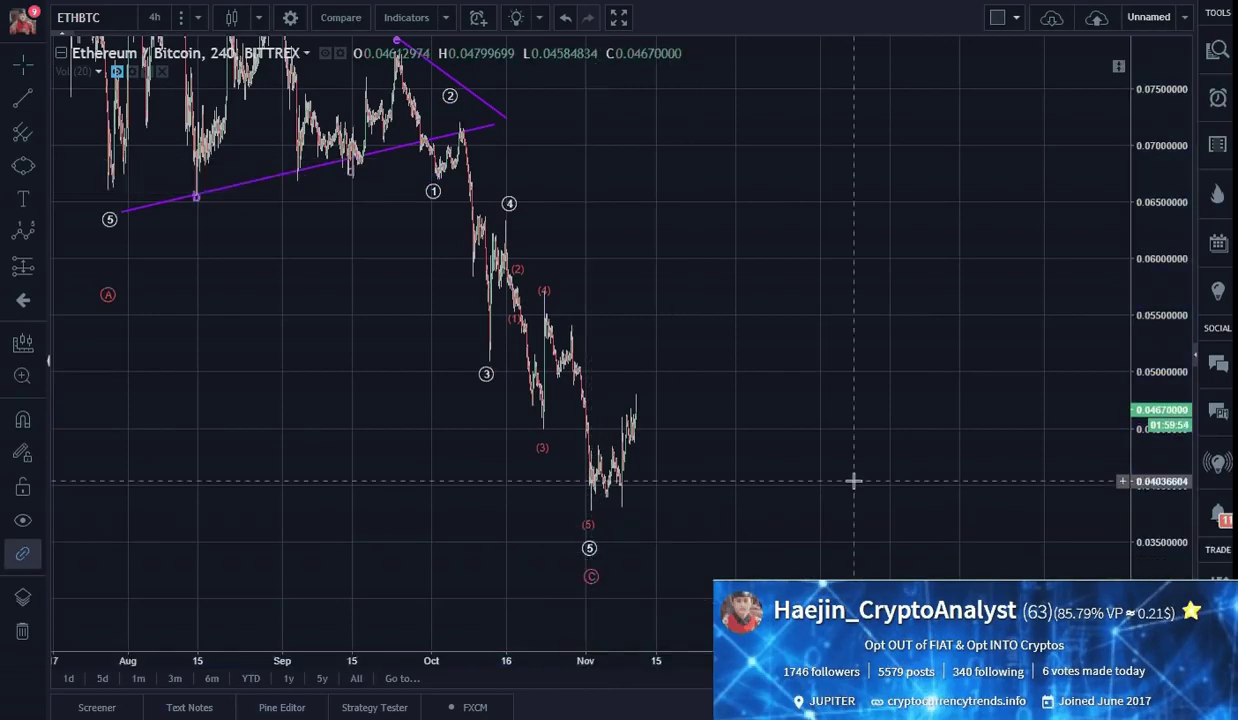
# Draw an alternative Elliott impulse wave from circled wave 4, with points at about 0.0411, 0.0587, 0.0332, 0.0368 and 0.0296.
pyautogui.moveTo(815, 505); pyautogui.dragTo(834, 468)
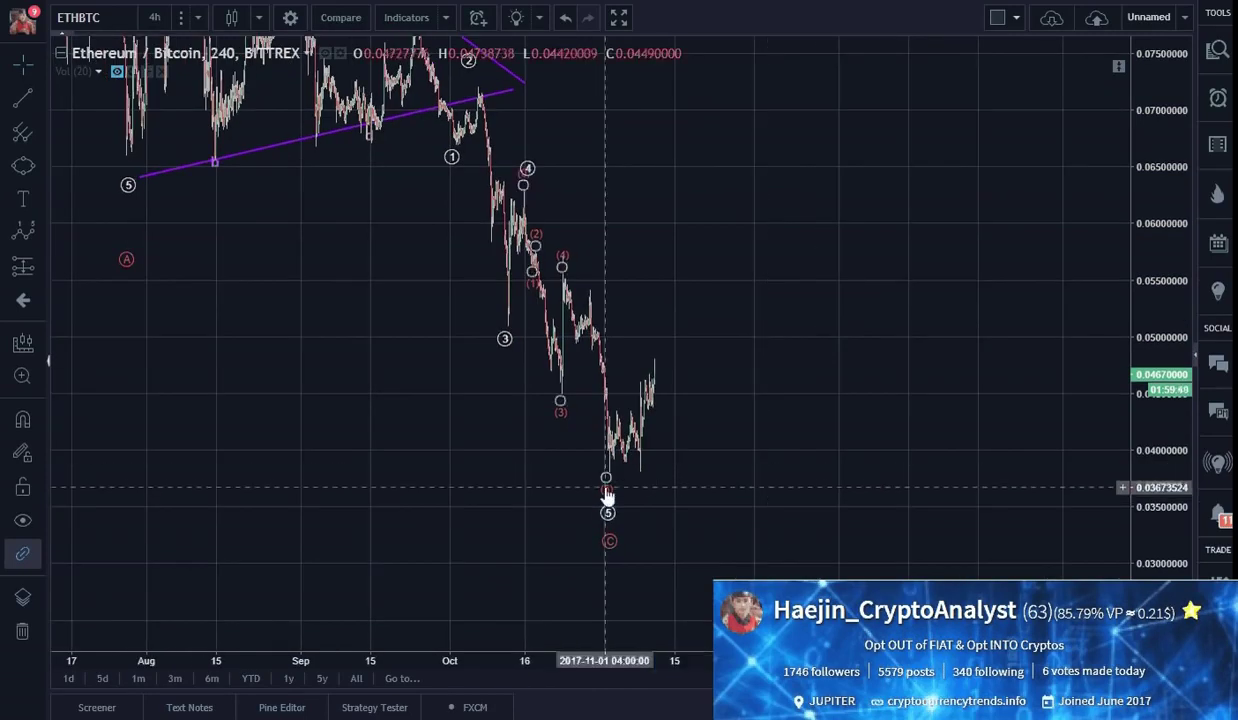
pyautogui.click(26, 240)
pyautogui.moveTo(525, 184); pyautogui.dragTo(556, 441)
pyautogui.click(558, 440)
pyautogui.click(570, 238)
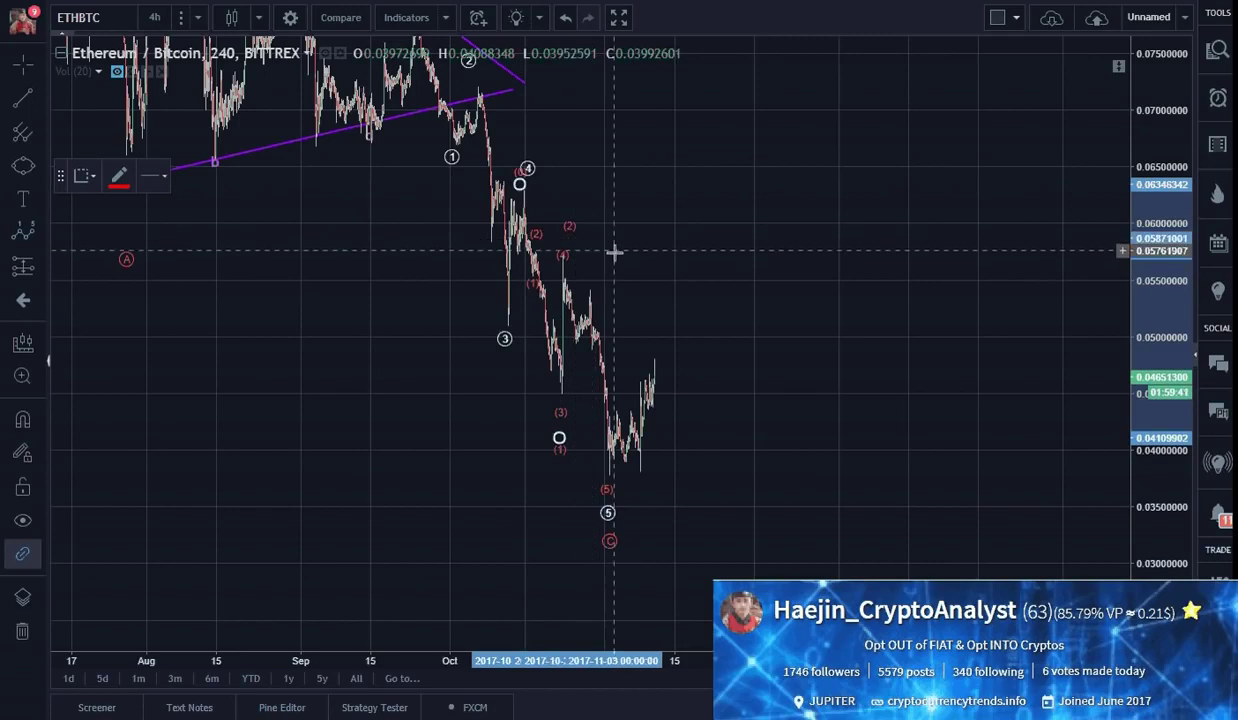
pyautogui.click(690, 529)
pyautogui.click(729, 487)
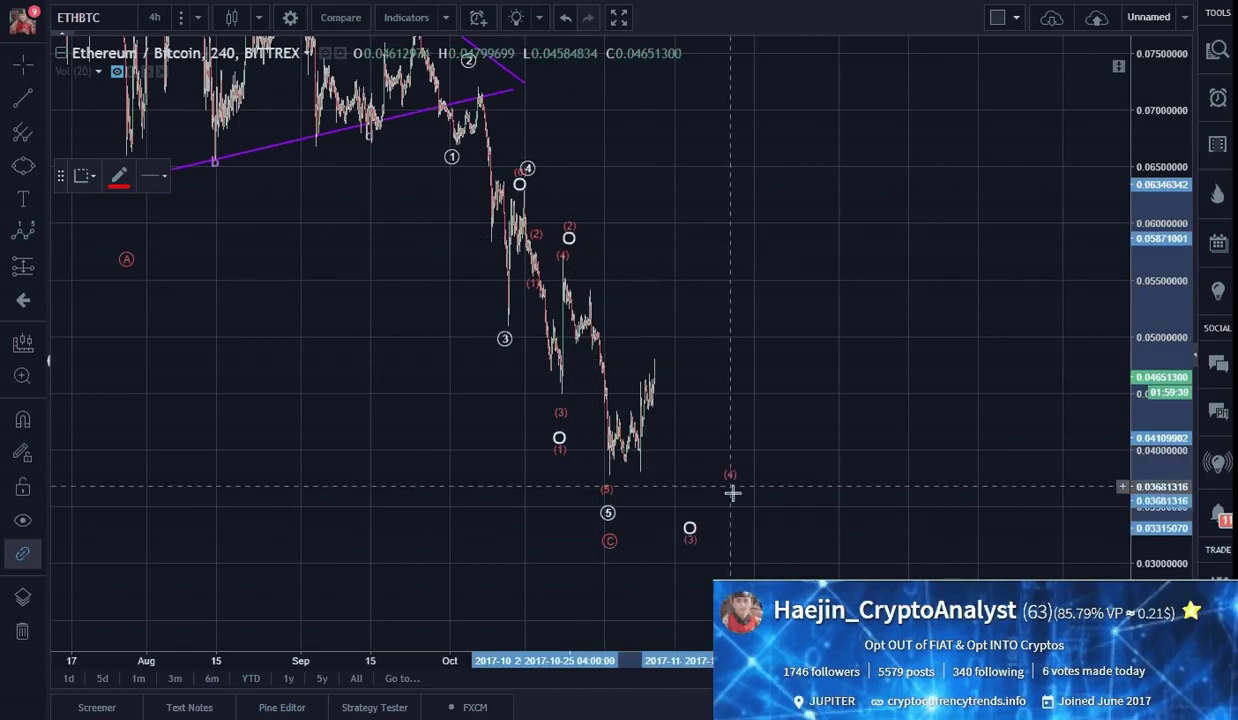
pyautogui.doubleClick(760, 568)
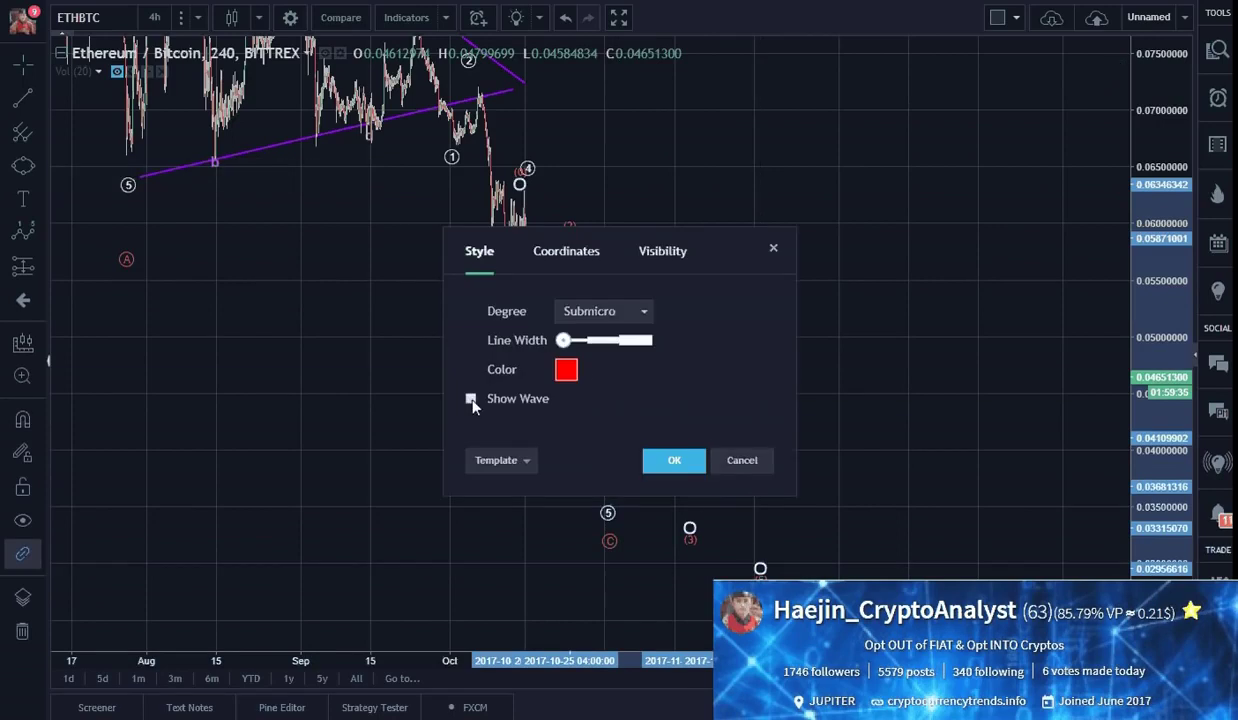
# Show the alternative impulse's wave lines and set its color to near-white.
pyautogui.click(566, 370)
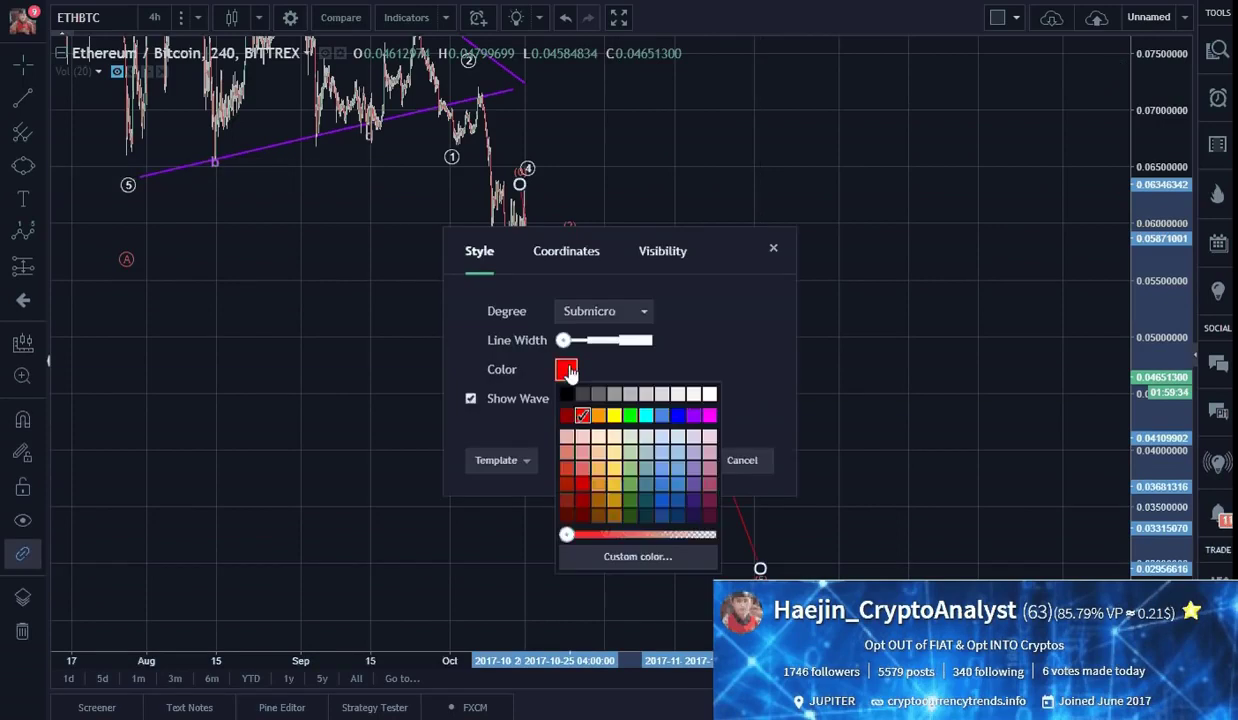
pyautogui.click(693, 395)
pyautogui.click(676, 457)
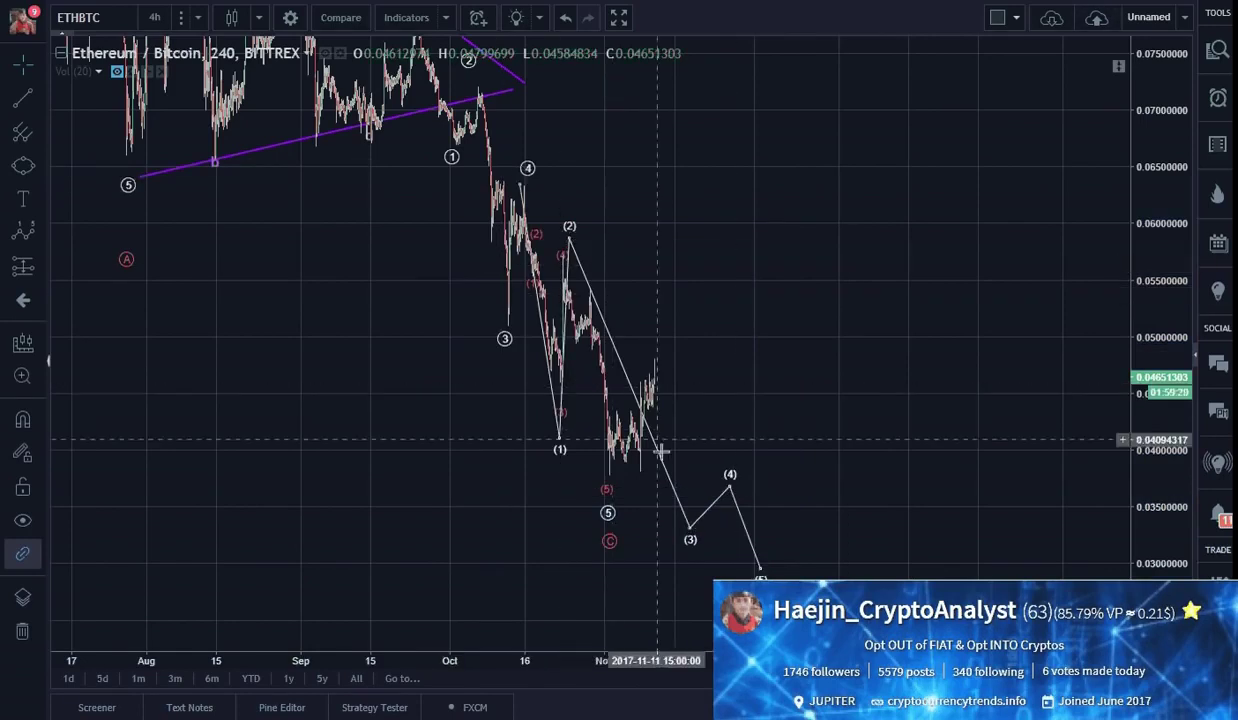
# Delete the alternative impulse wave that starts at circled wave 4.
pyautogui.click(691, 541)
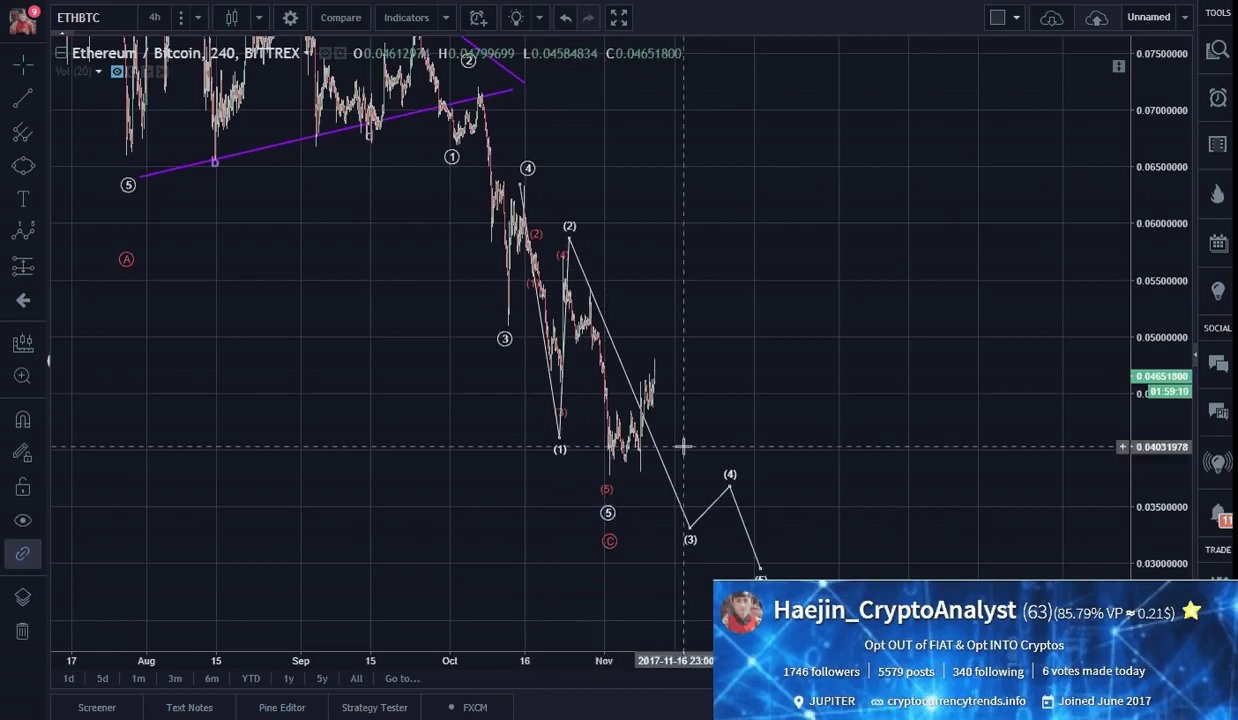
pyautogui.click(671, 495)
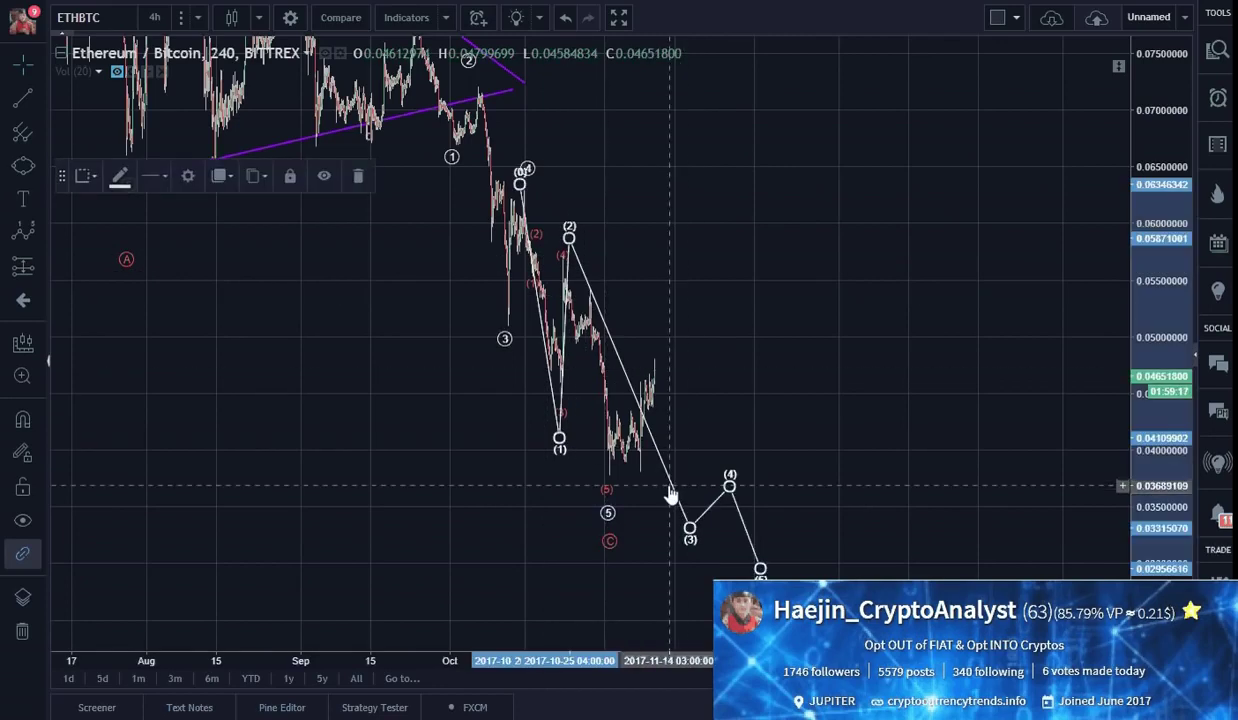
pyautogui.press('Delete')
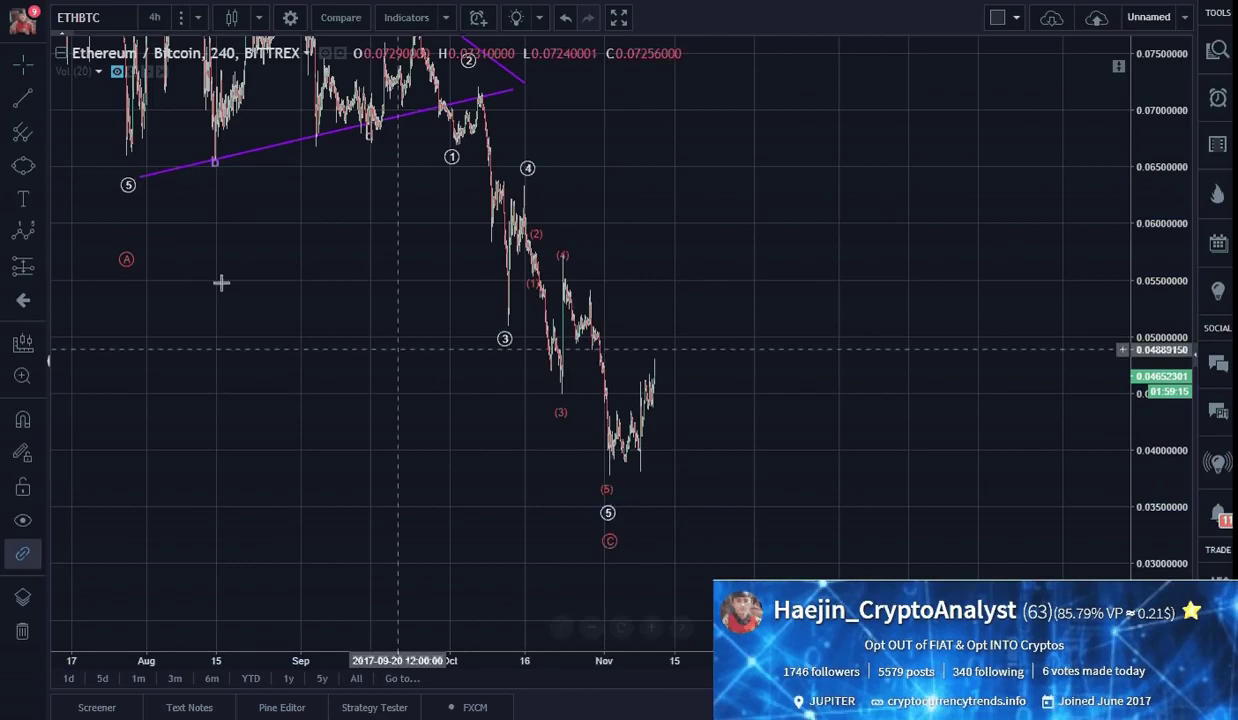
# Draw an Elliott impulse wave from just below red wave (4), with points at about 0.0497, 0.0540, 0.0375, 0.0485 and 0.0327.
pyautogui.click(18, 233)
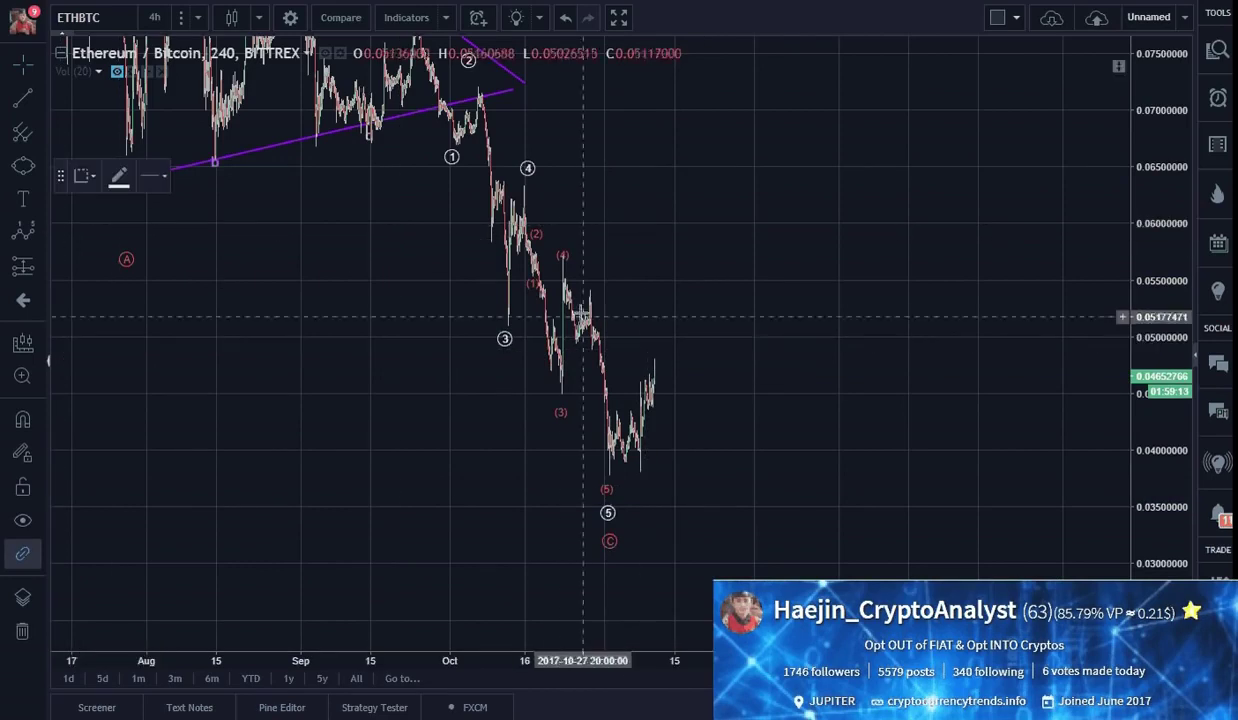
pyautogui.click(563, 281)
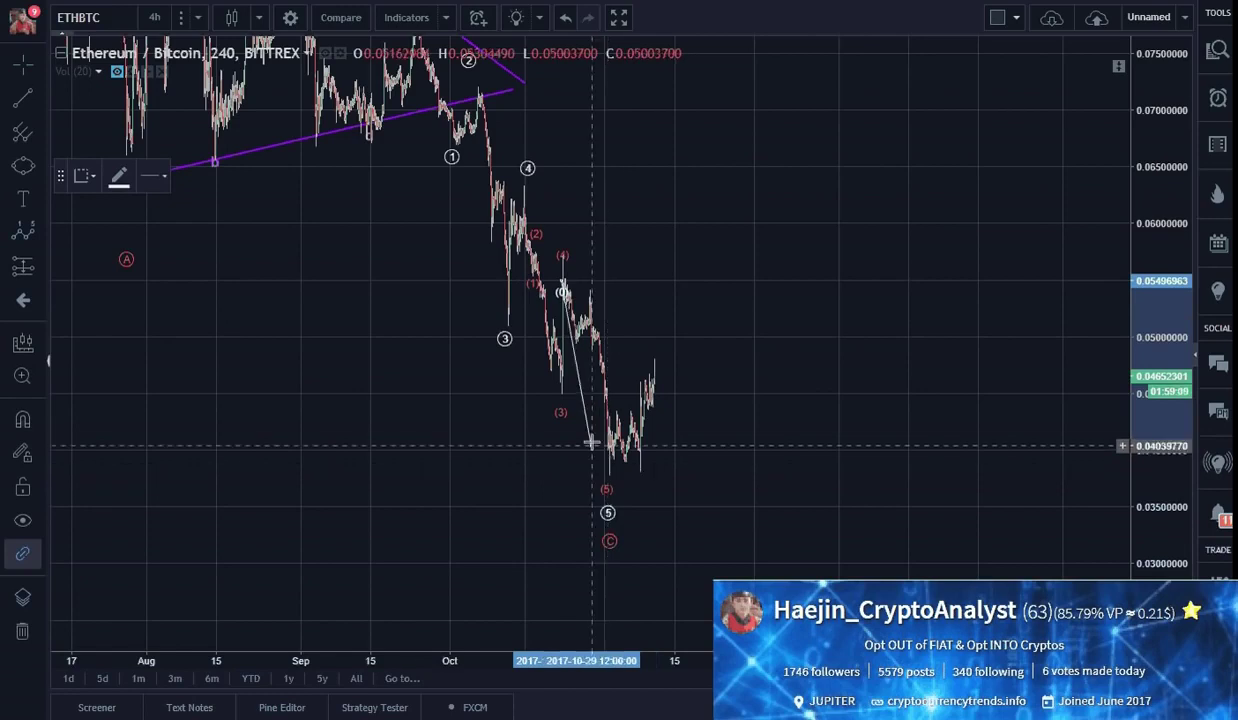
pyautogui.click(583, 340)
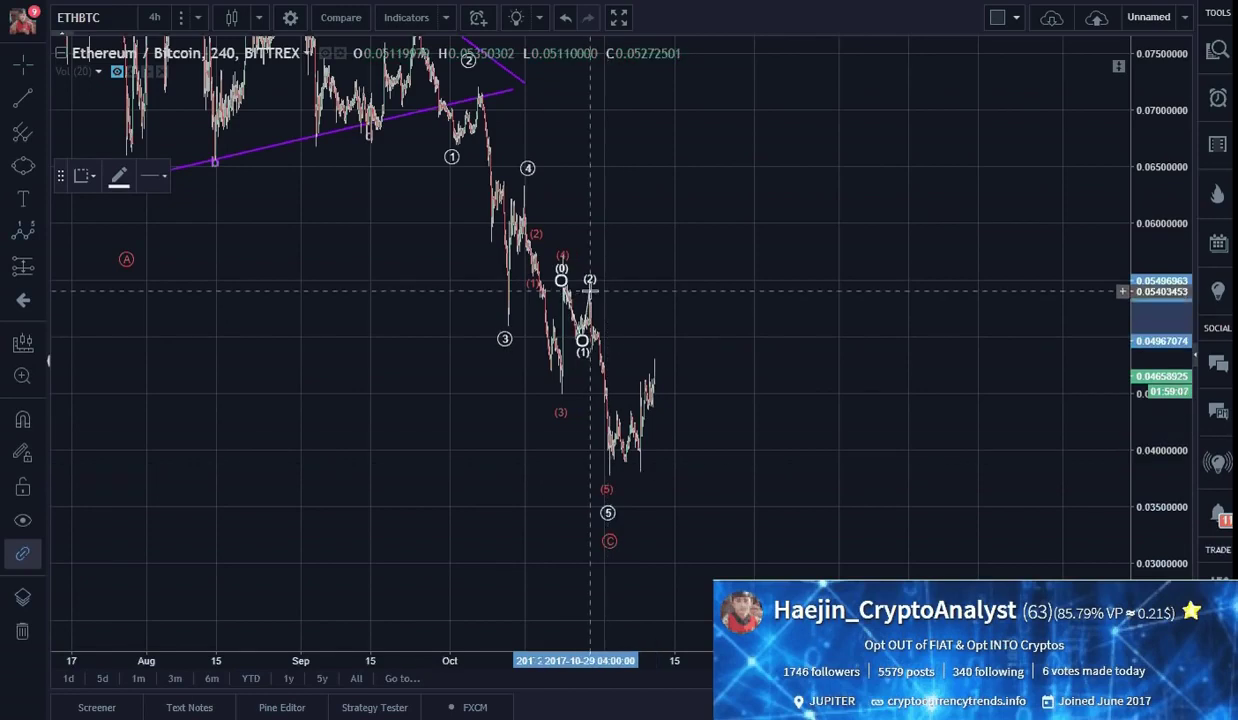
pyautogui.click(589, 291)
pyautogui.click(608, 478)
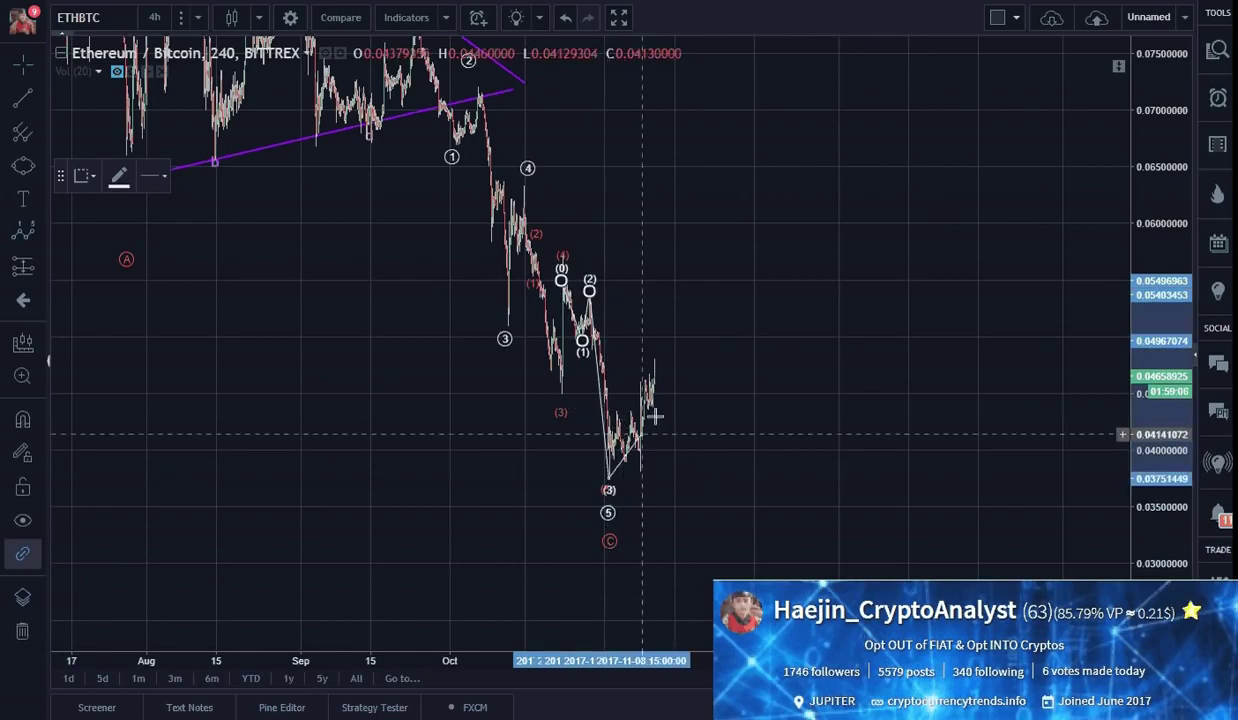
pyautogui.click(657, 342)
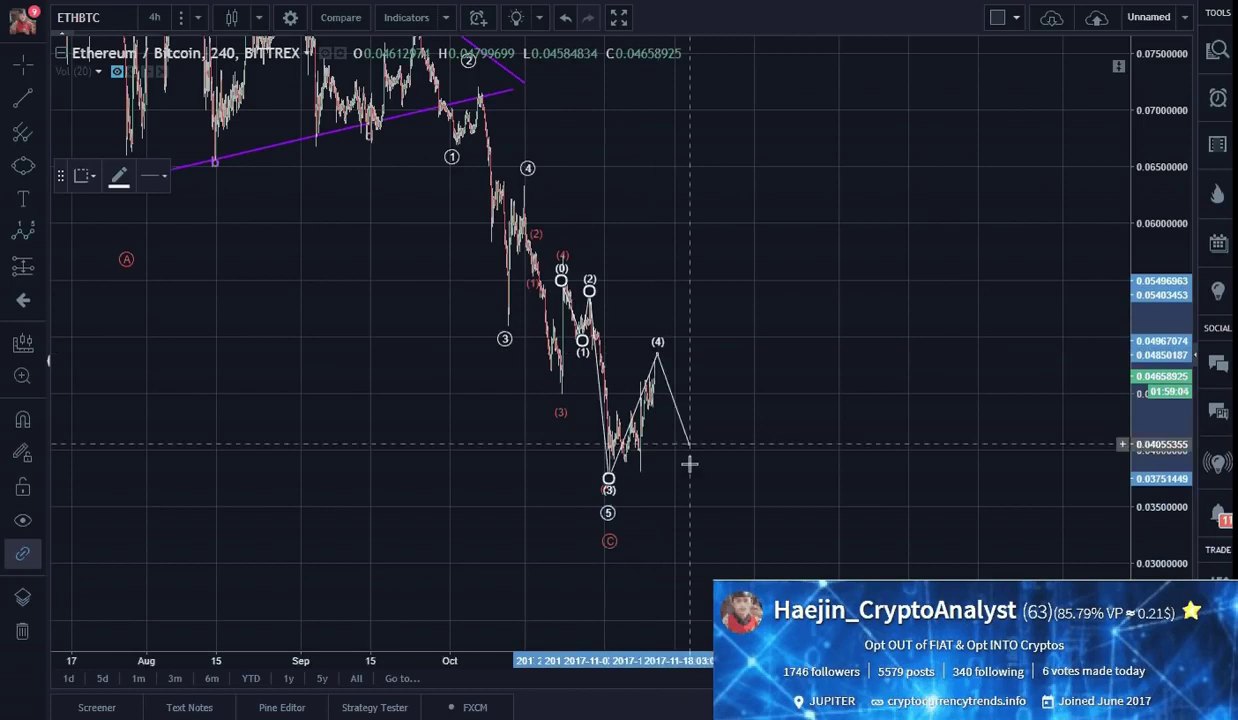
pyautogui.click(704, 533)
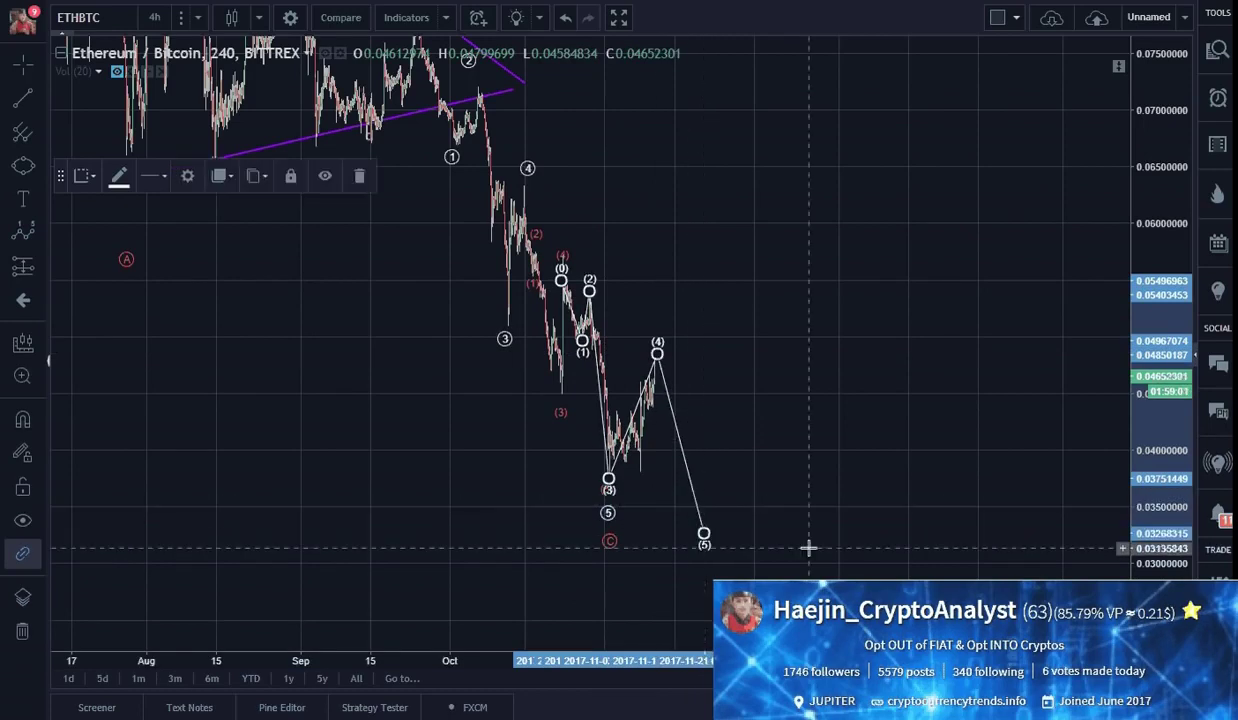